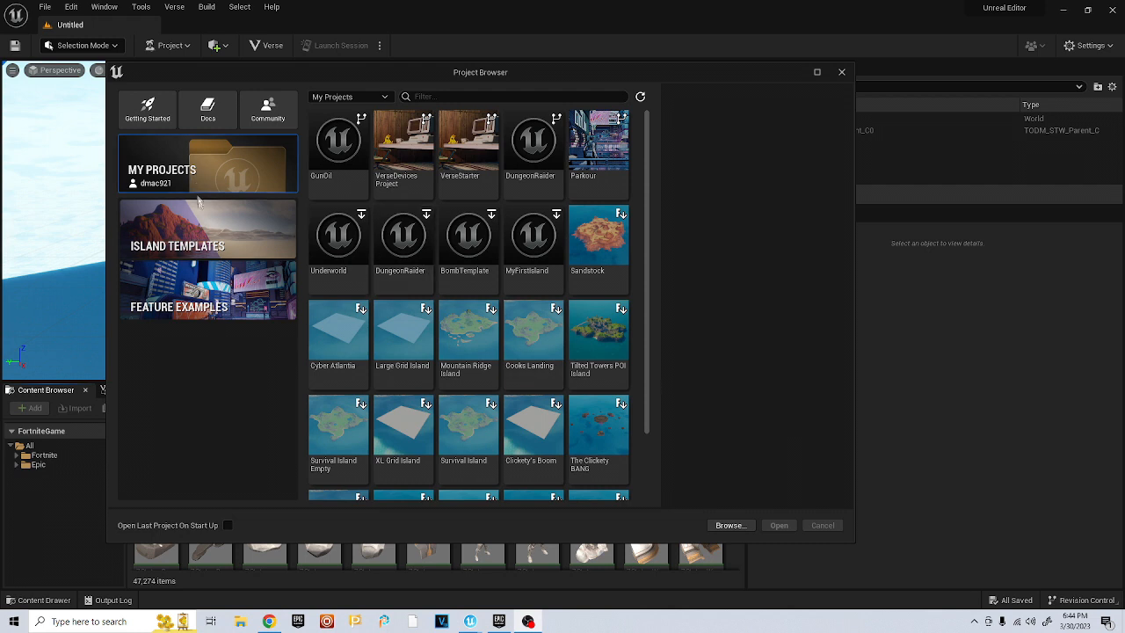
Create a new project named Realistic from the Blank island template
{"action": "left_click", "coordinate": [203, 225]}
{"action": "left_click", "coordinate": [397, 146]}
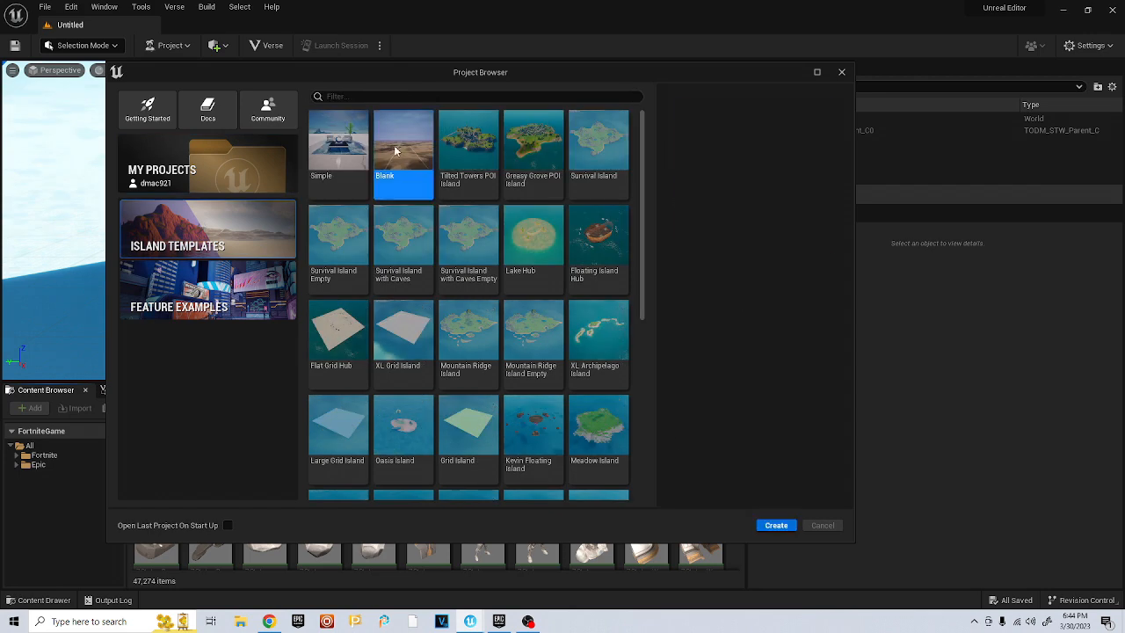
{"action": "left_click", "coordinate": [648, 499]}
{"action": "type", "text": "Realist"}
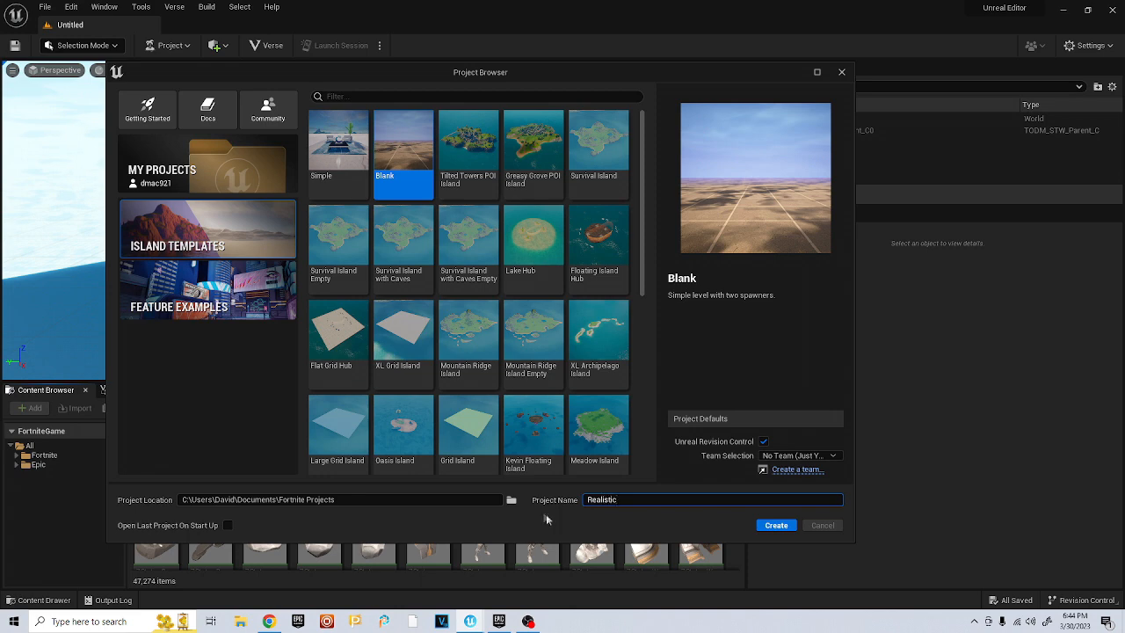
{"action": "type", "text": "ic"}
{"action": "left_click", "coordinate": [773, 526]}
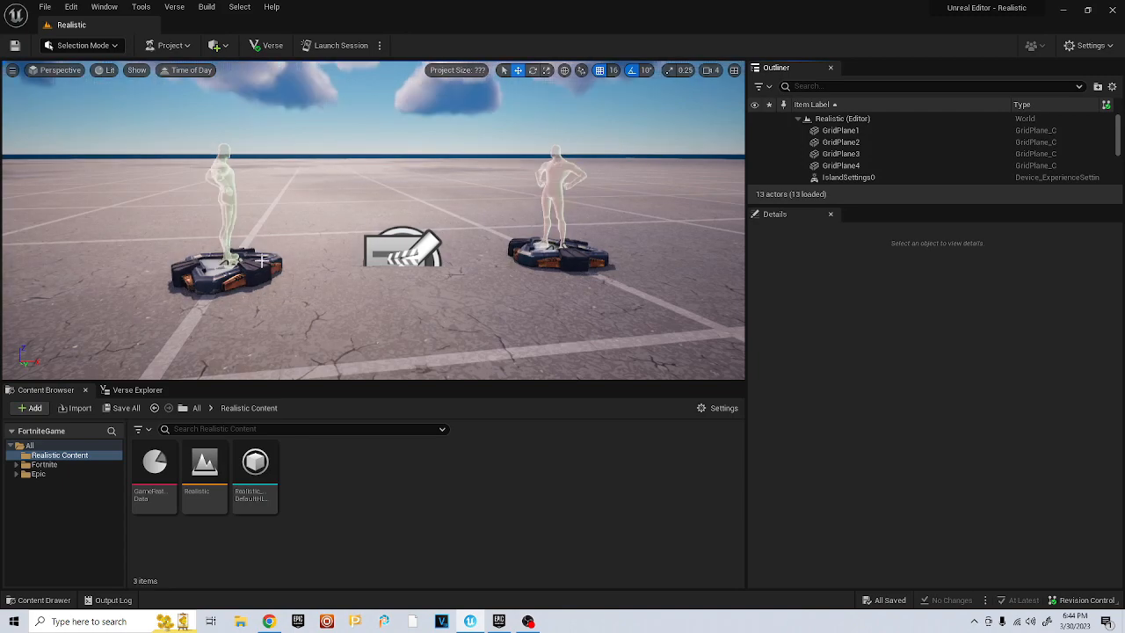
Delete the four grid planes that form the level's floor
{"action": "right_click_drag", "start_coordinate": [262, 260], "coordinate": [195, 272]}
{"action": "right_click_drag", "start_coordinate": [434, 202], "coordinate": [434, 147]}
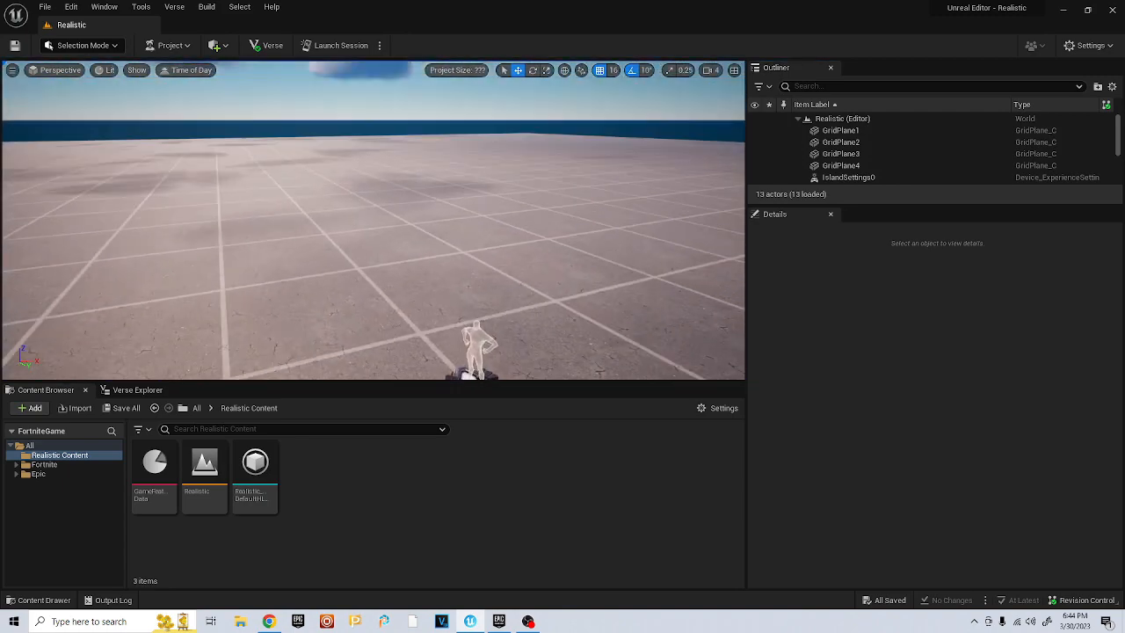
{"action": "left_click", "coordinate": [437, 206]}
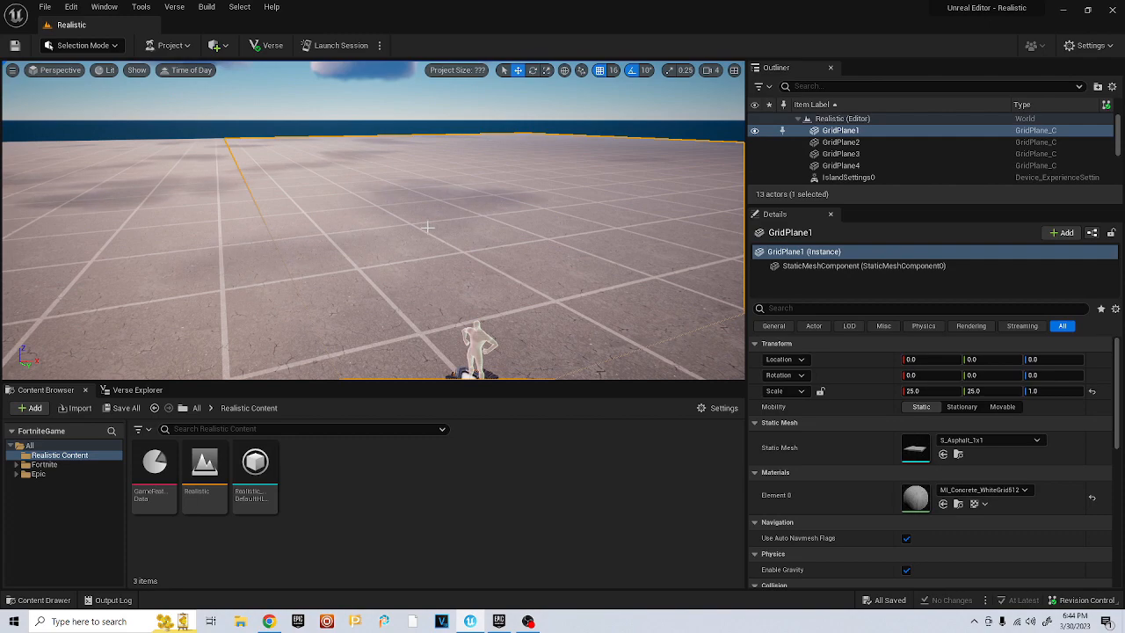
{"action": "key", "text": "Delete"}
{"action": "left_click", "coordinate": [185, 196]}
{"action": "key", "text": "Delete"}
{"action": "right_click_drag", "start_coordinate": [185, 195], "coordinate": [368, 184]}
{"action": "left_click", "coordinate": [368, 184]}
{"action": "right_click_drag", "start_coordinate": [297, 239], "coordinate": [536, 303]}
{"action": "key", "text": "Delete"}
{"action": "left_click", "coordinate": [394, 224]}
{"action": "key", "text": "Delete"}
Raise both player spawn pads together to a Z location of 2192 and save all changes
{"action": "left_click", "coordinate": [359, 227]}
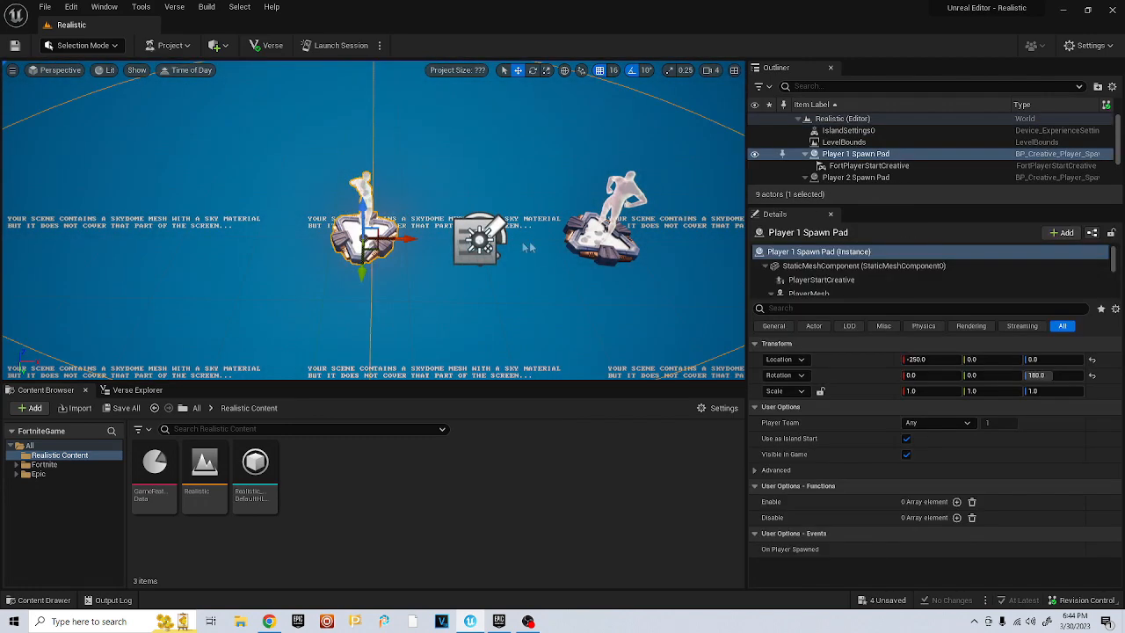
{"action": "left_click", "coordinate": [605, 226], "text": "ctrl"}
{"action": "key", "text": "f"}
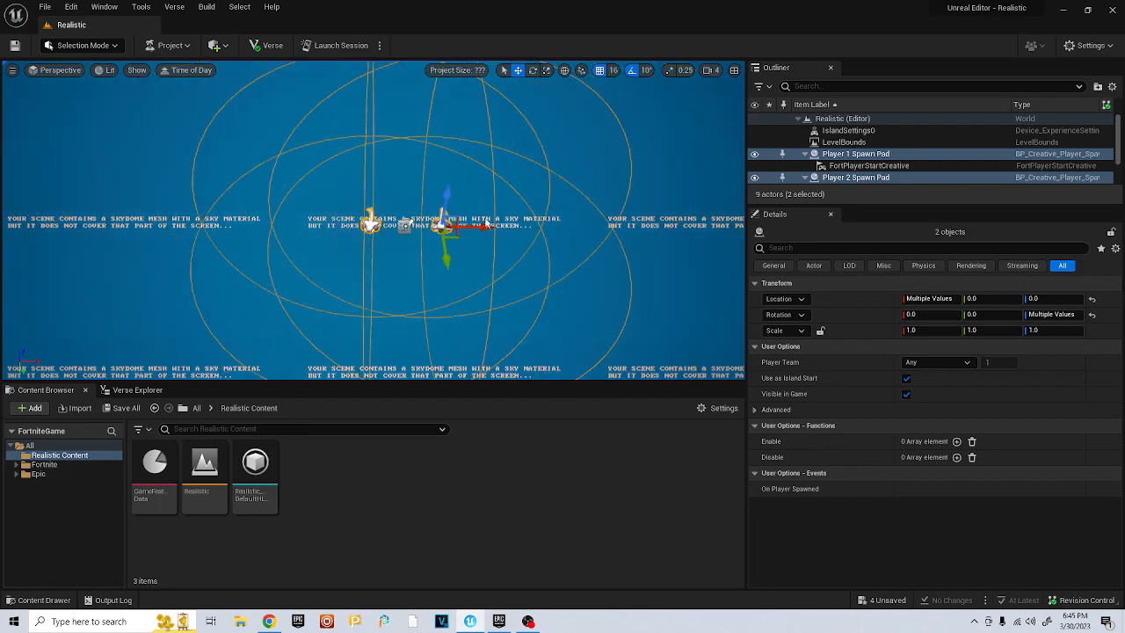
{"action": "left_click_drag", "start_coordinate": [463, 200], "coordinate": [463, 90]}
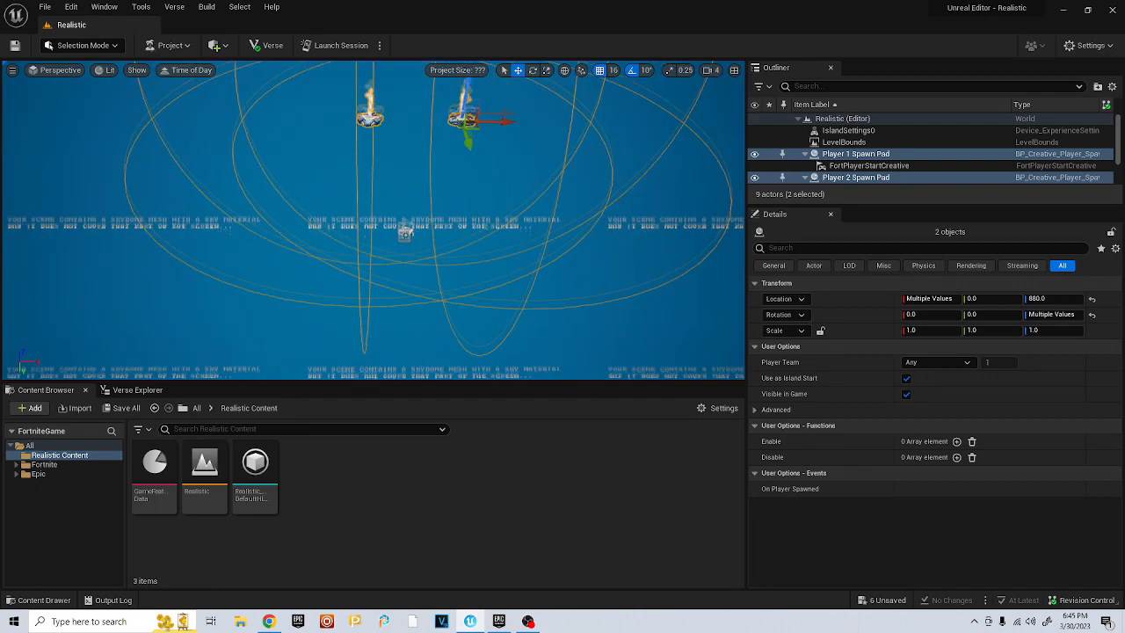
{"action": "right_click_drag", "start_coordinate": [527, 269], "coordinate": [527, 132]}
{"action": "left_click_drag", "start_coordinate": [488, 321], "coordinate": [495, 83]}
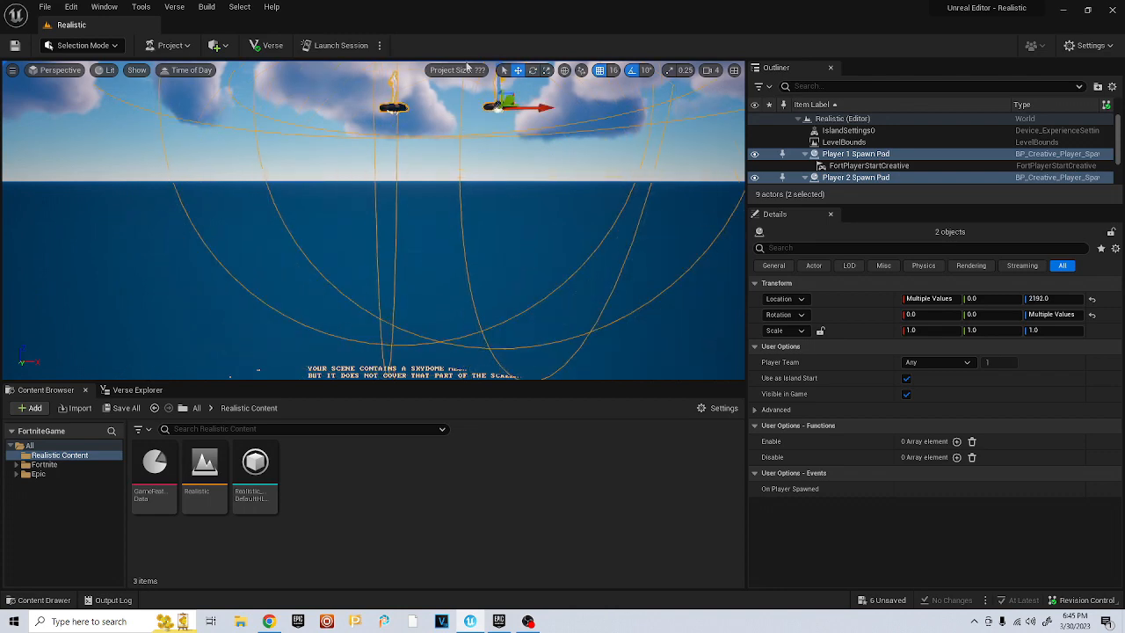
{"action": "mouse_move", "coordinate": [457, 164]}
{"action": "right_mouse_down"}
{"action": "mouse_move", "coordinate": [457, 251]}
{"action": "mouse_move", "coordinate": [457, 164]}
{"action": "right_mouse_up"}
{"action": "middle_click_drag", "start_coordinate": [444, 173], "coordinate": [434, 133]}
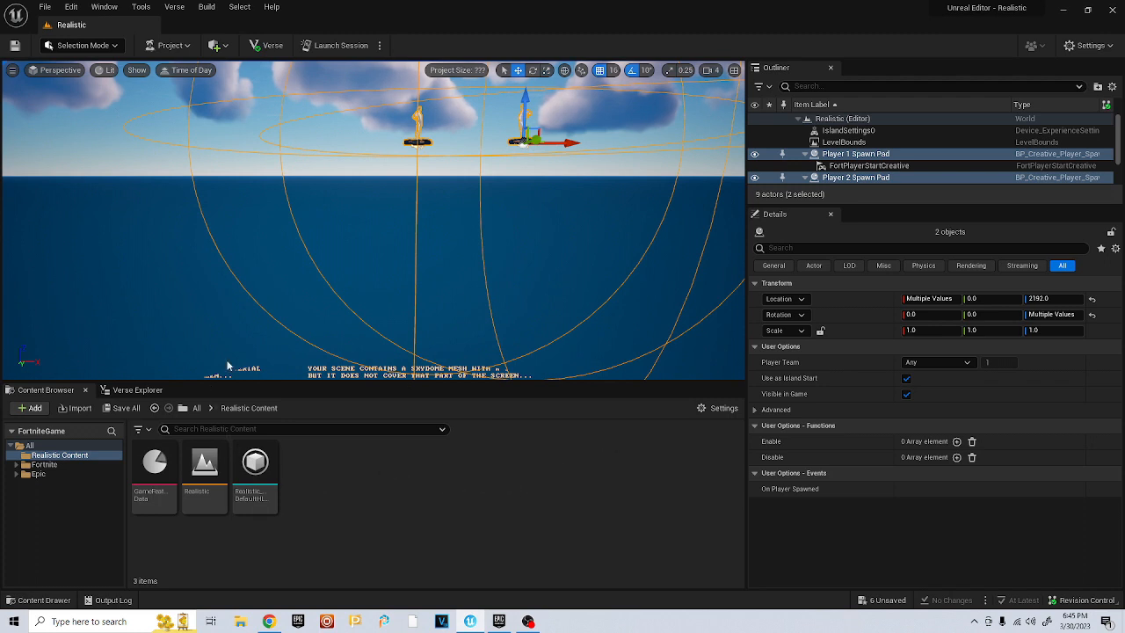
{"action": "left_click", "coordinate": [44, 7]}
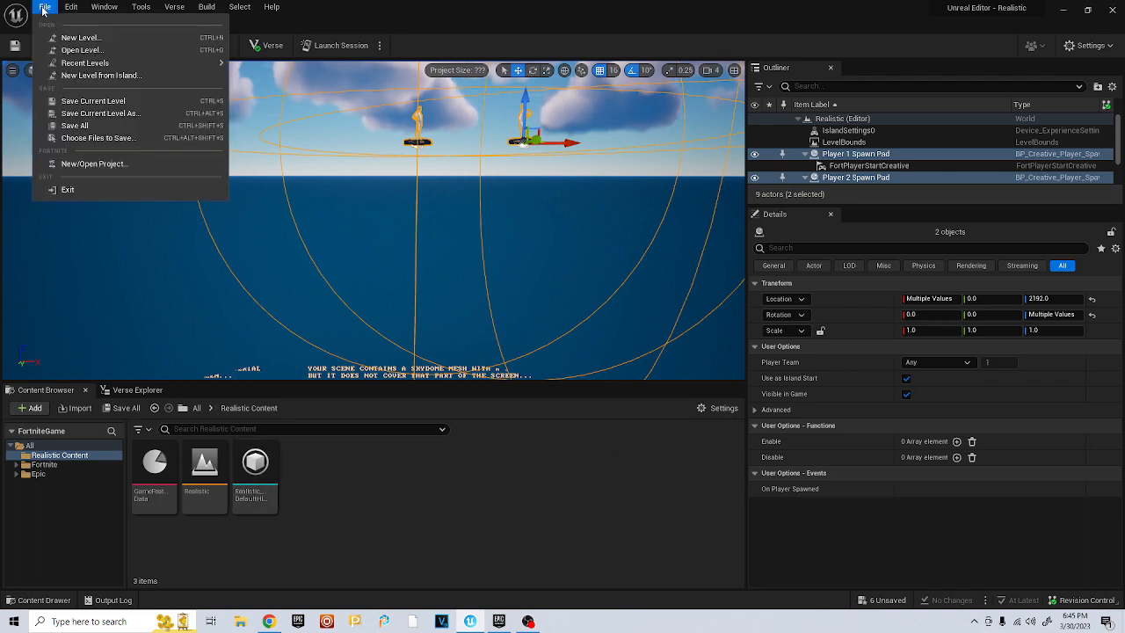
{"action": "left_click", "coordinate": [70, 125]}
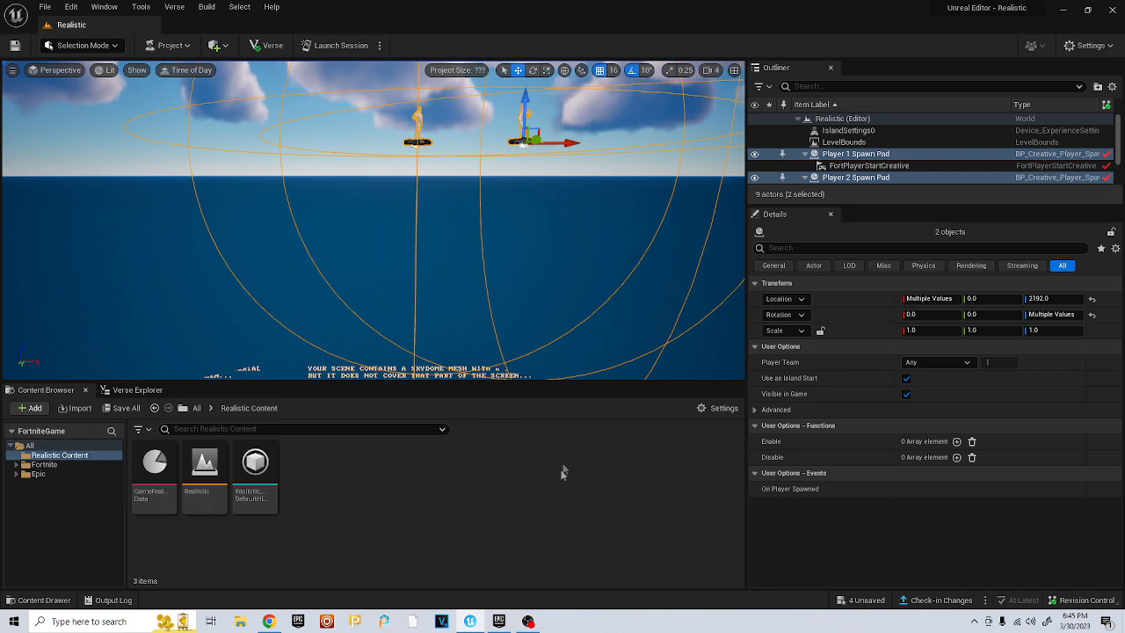
Switch to the Epic Games Launcher and check which Unreal Engine versions can be installed
{"action": "left_click", "coordinate": [498, 621]}
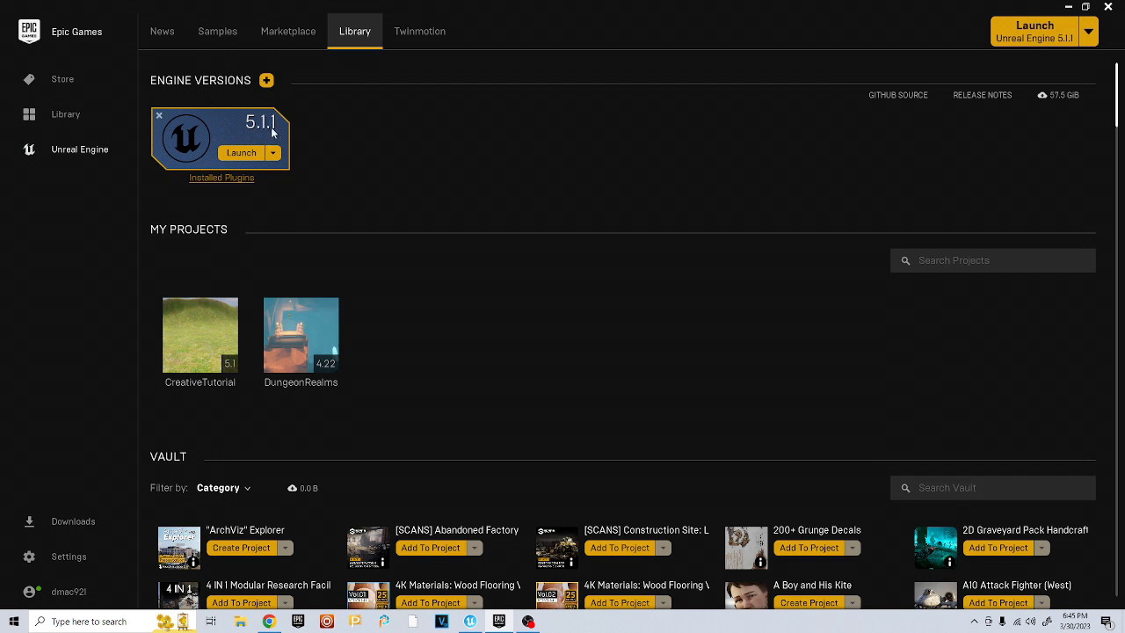
{"action": "left_click", "coordinate": [267, 82]}
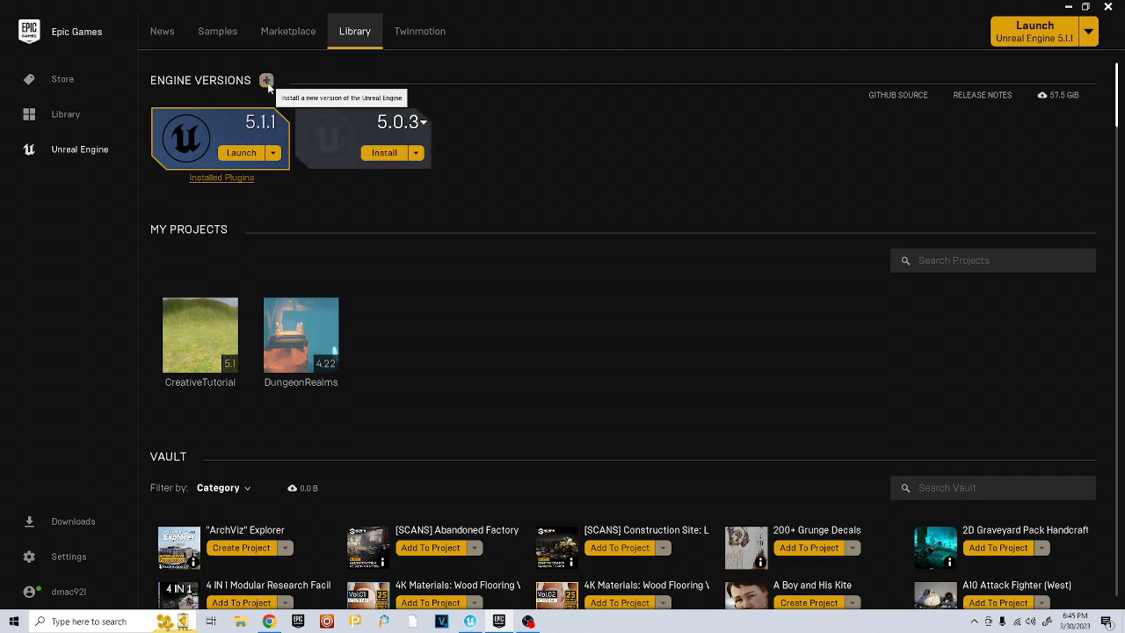
{"action": "left_click", "coordinate": [424, 122]}
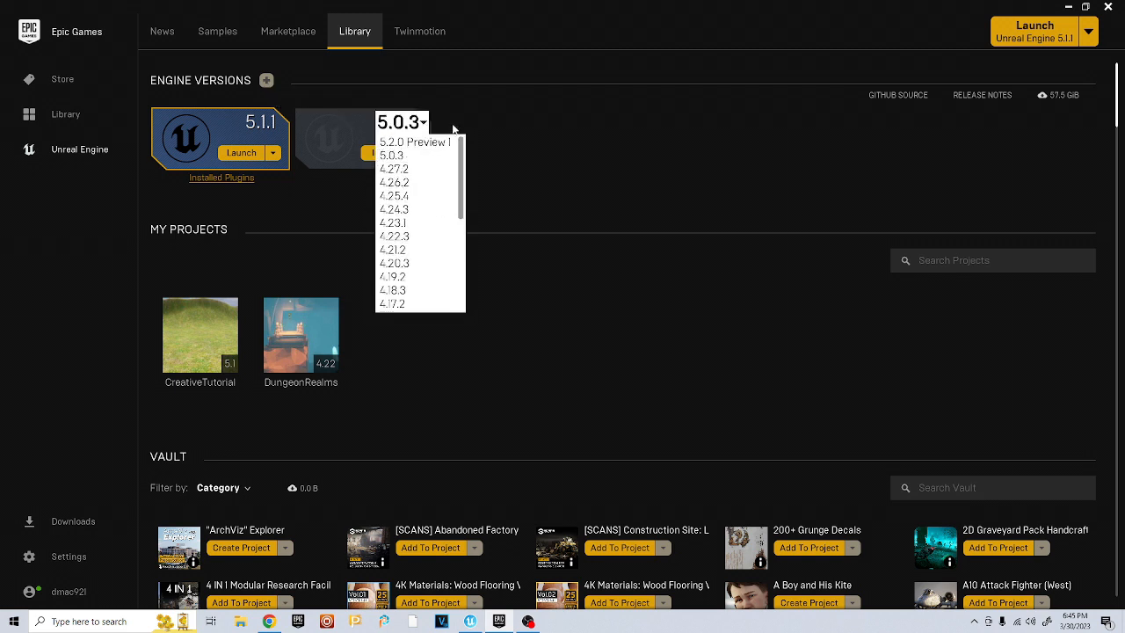
{"action": "left_click", "coordinate": [425, 122]}
{"action": "left_click", "coordinate": [302, 116]}
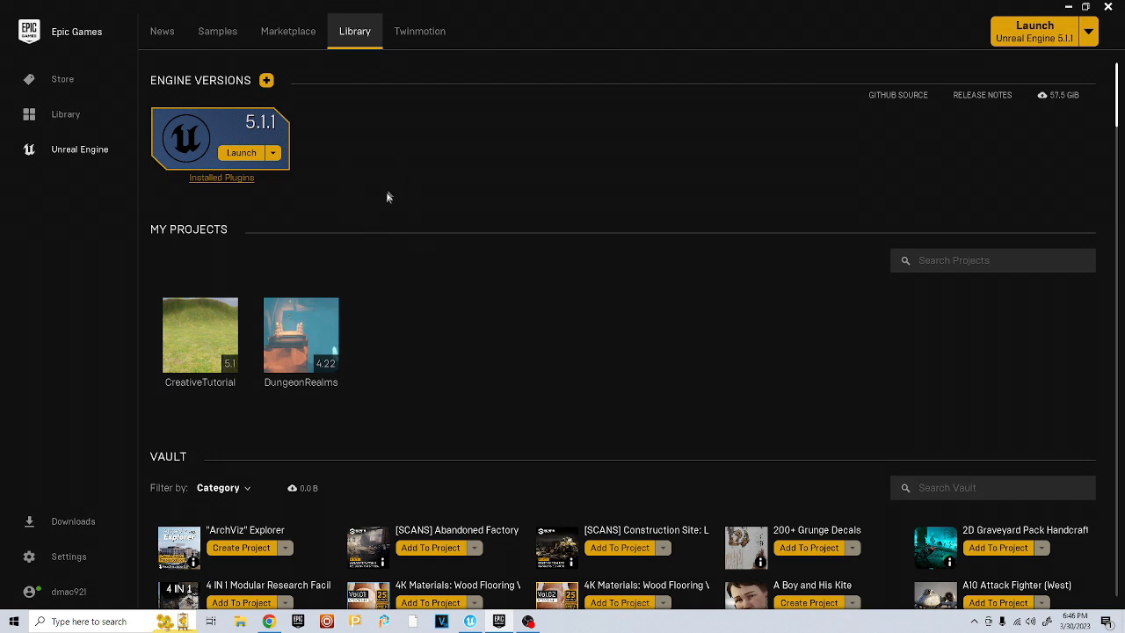
Launch Unreal Engine 5.1.1 and create a blank Games project named Gateway with Starter Content
{"action": "left_click", "coordinate": [242, 154]}
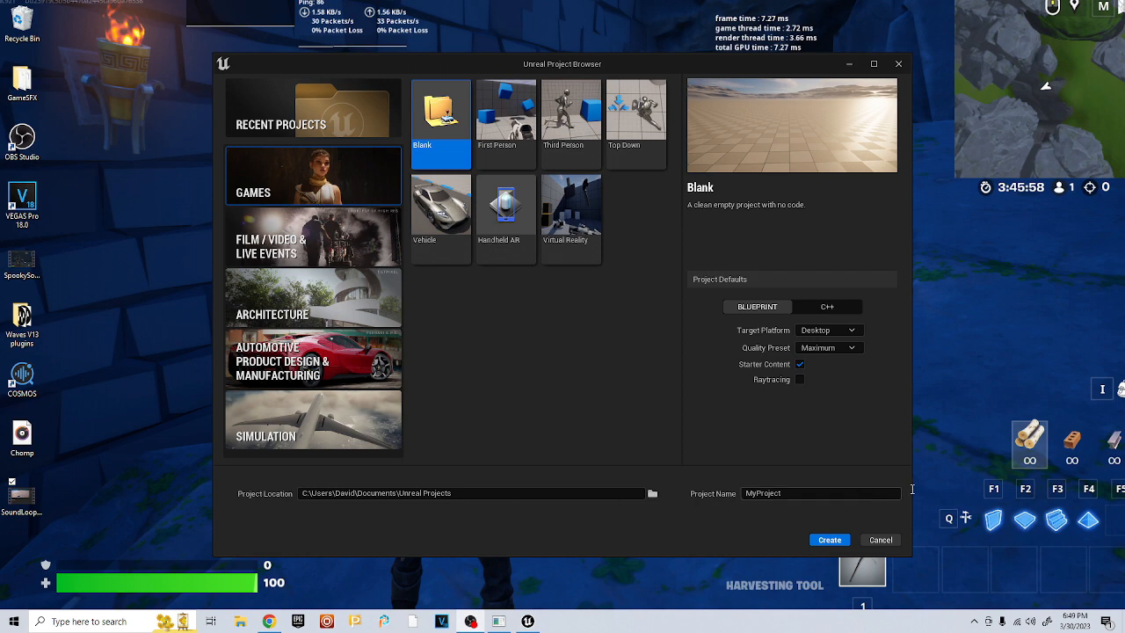
{"action": "left_click", "coordinate": [805, 494]}
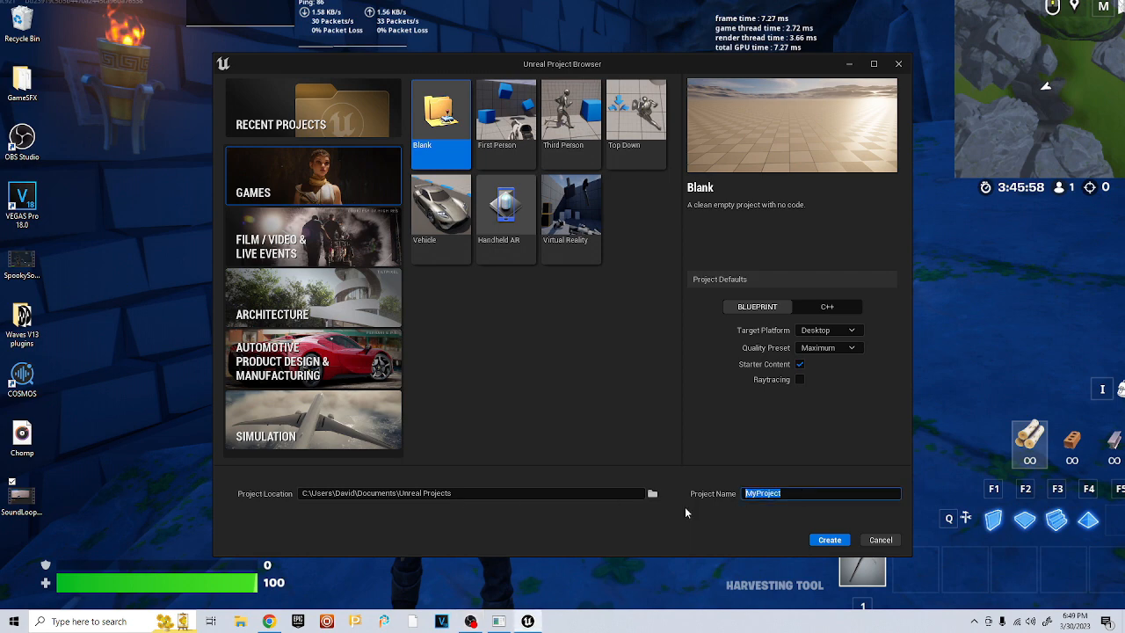
{"action": "type", "text": "Gateway"}
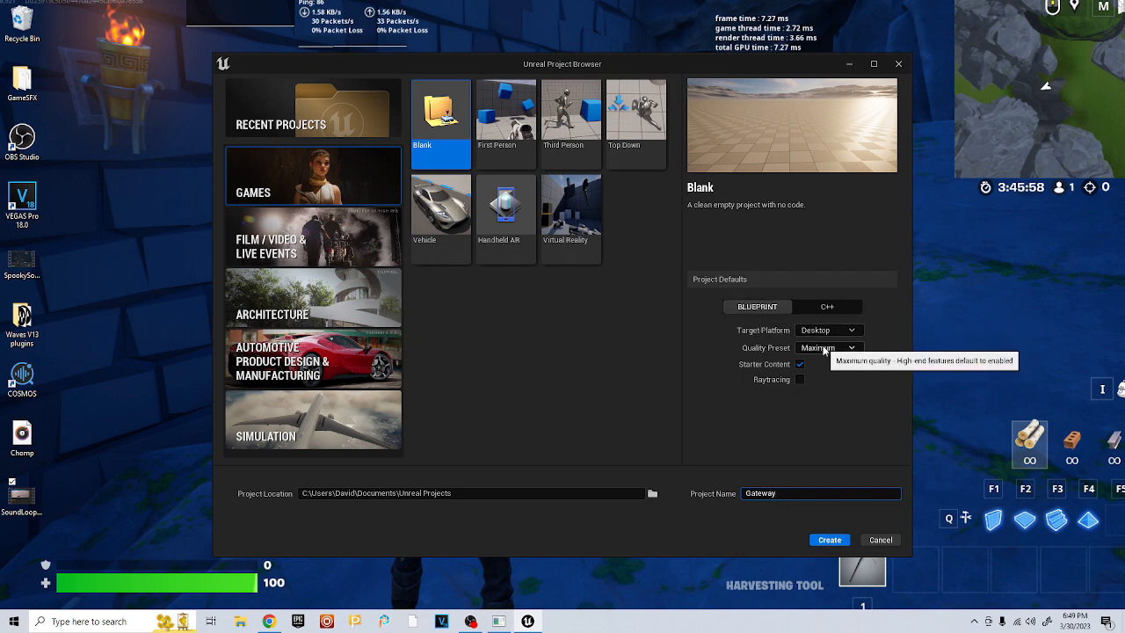
{"action": "left_click", "coordinate": [829, 538]}
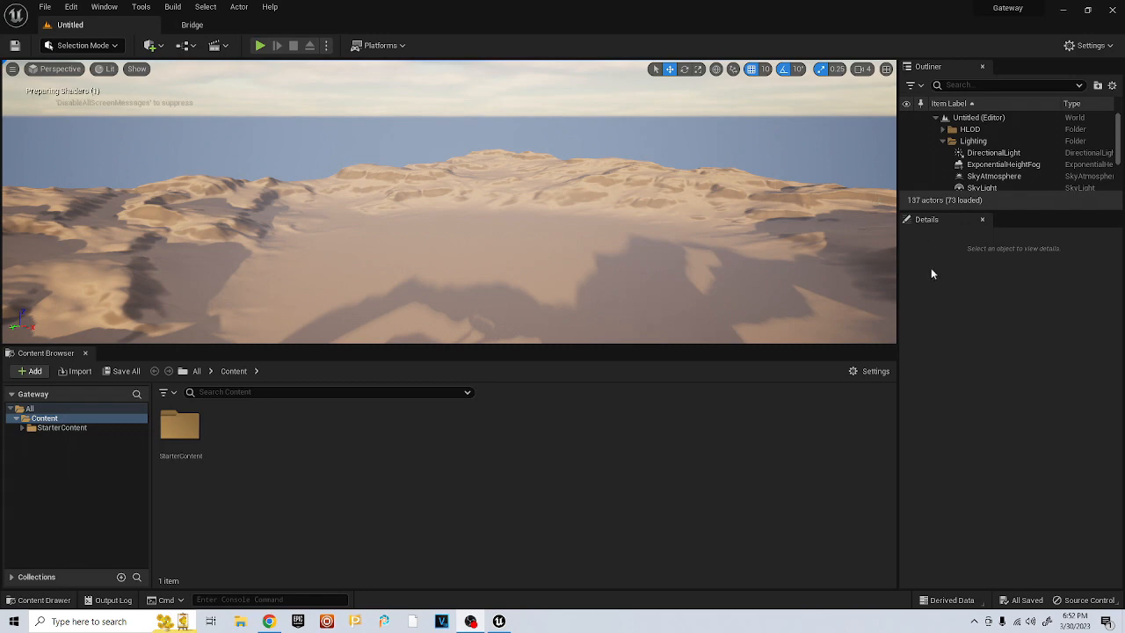
Open Quixel Bridge and select a Mossy Grass surface from the Grass category of Surfaces
{"action": "right_click_drag", "start_coordinate": [459, 220], "coordinate": [527, 167]}
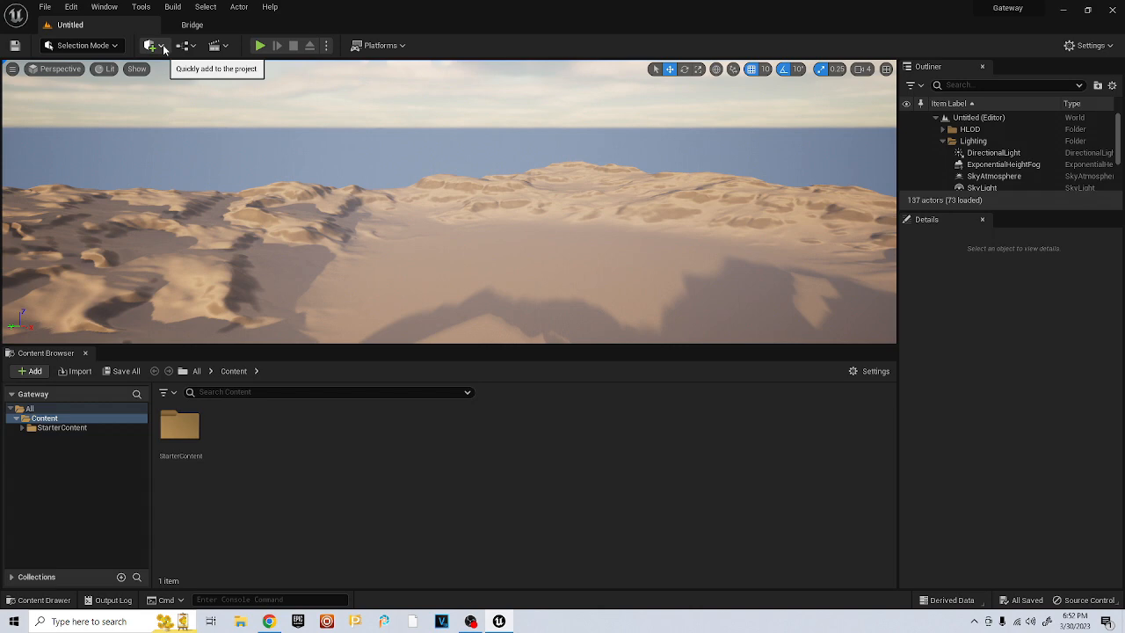
{"action": "left_click", "coordinate": [161, 45]}
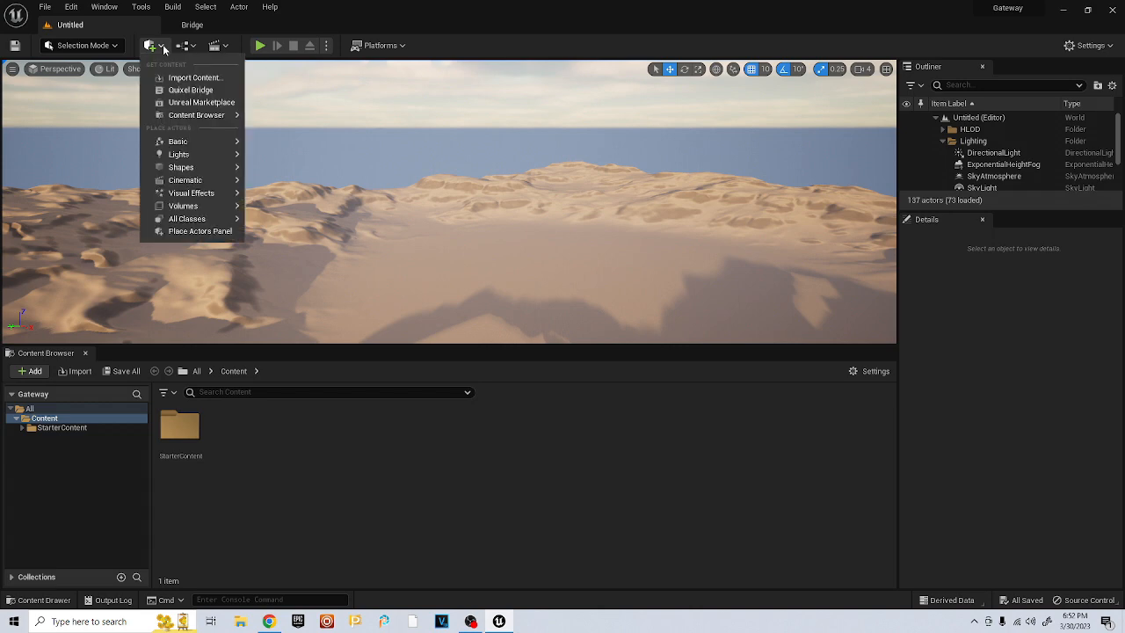
{"action": "left_click", "coordinate": [173, 90]}
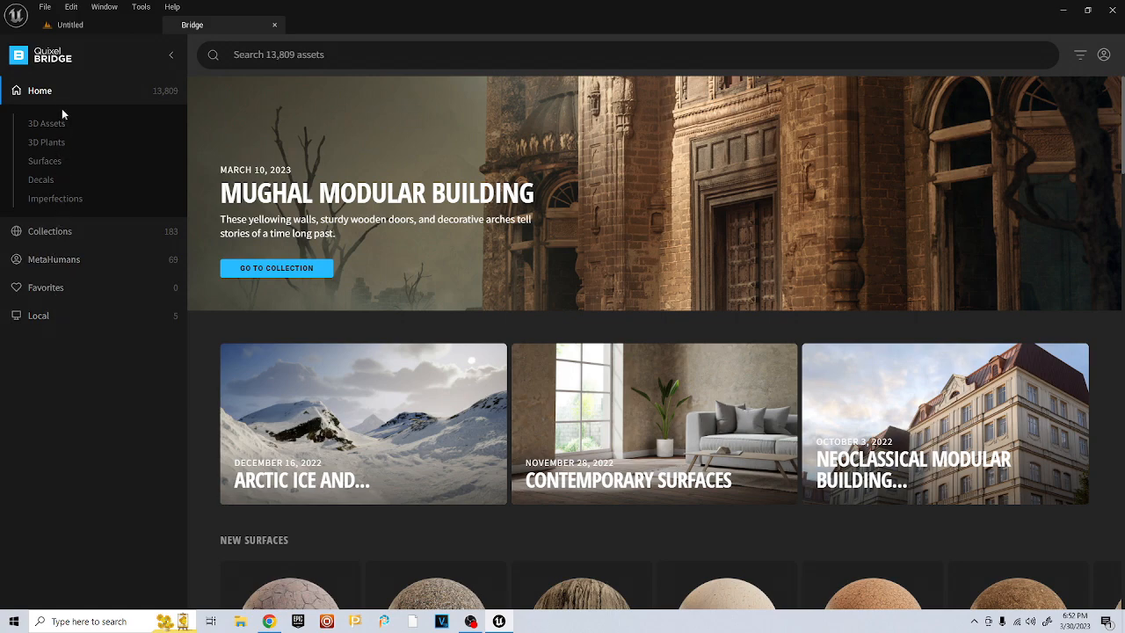
{"action": "left_click", "coordinate": [46, 162]}
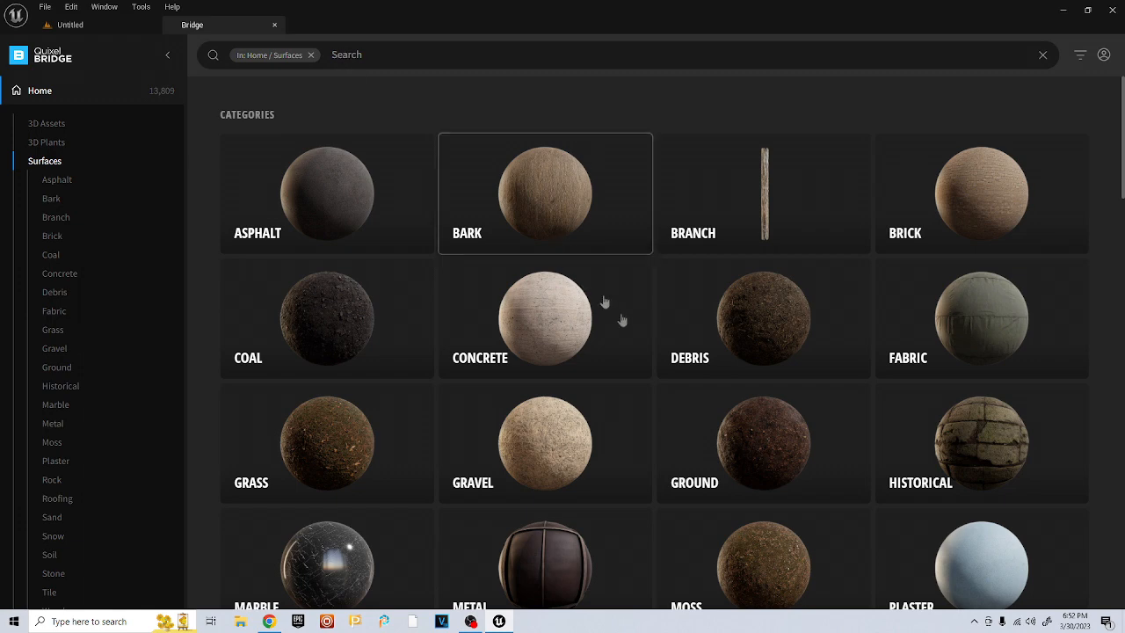
{"action": "left_click", "coordinate": [335, 437]}
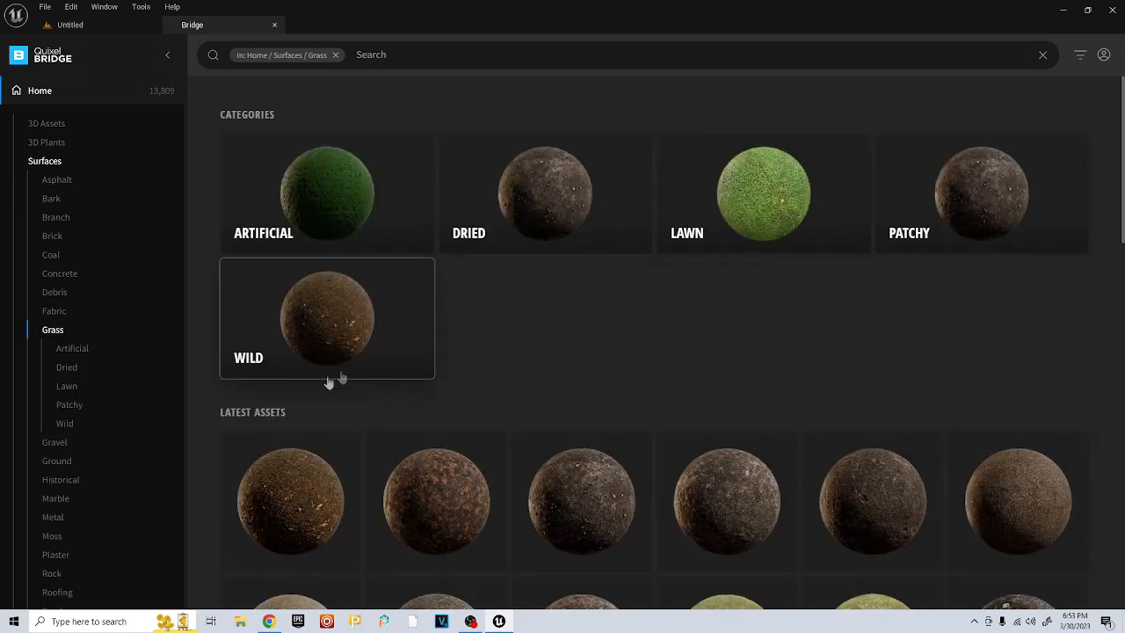
{"action": "scroll", "coordinate": [434, 466], "scroll_direction": "down", "scroll_amount": 6}
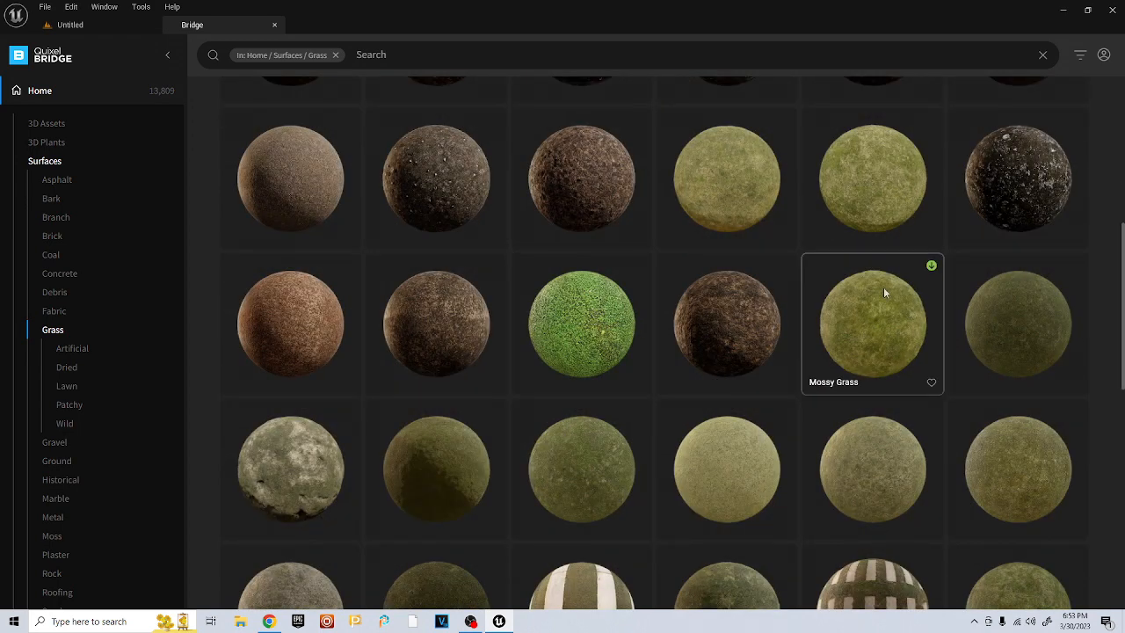
{"action": "left_click", "coordinate": [720, 196]}
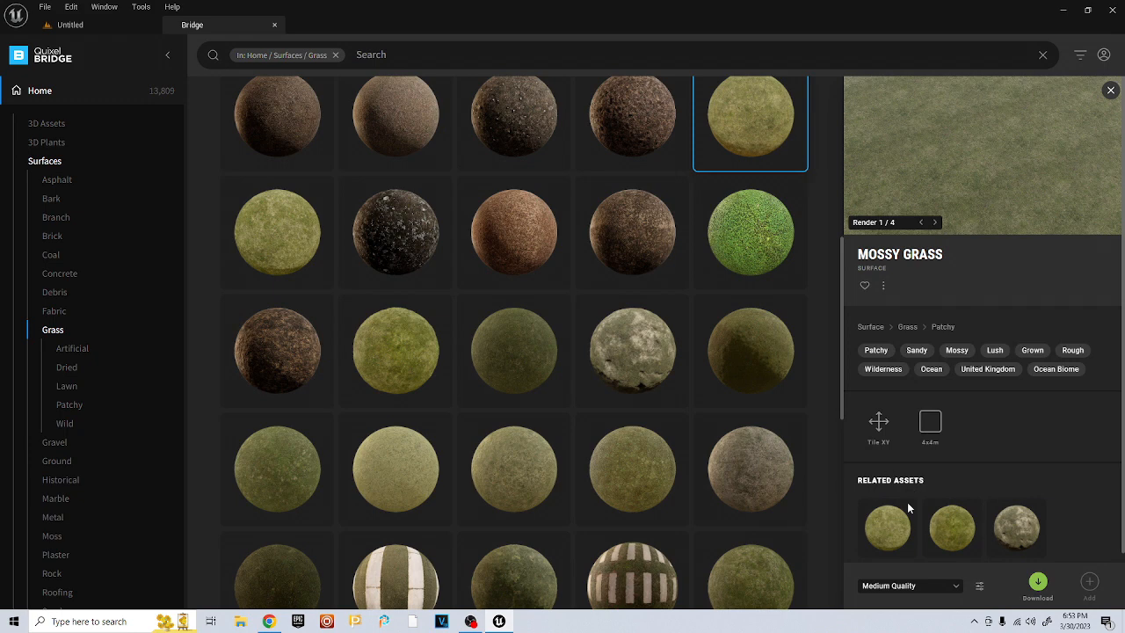
Download the Mossy Grass surface in Low Quality and add it to the project
{"action": "scroll", "coordinate": [923, 514], "scroll_direction": "down", "scroll_amount": 1}
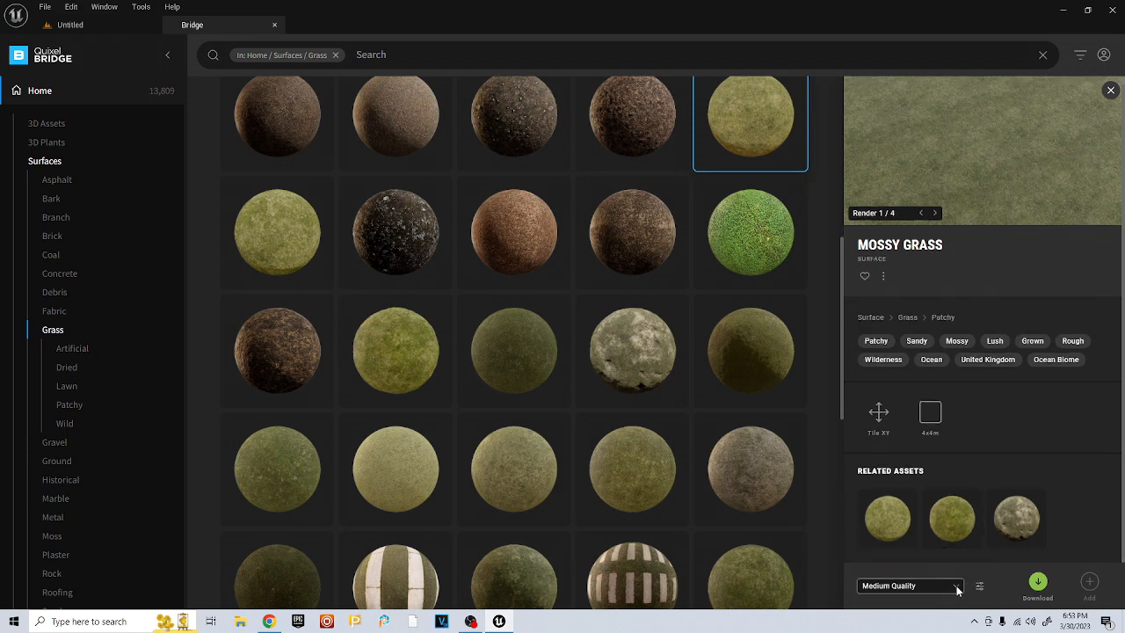
{"action": "left_click", "coordinate": [957, 587]}
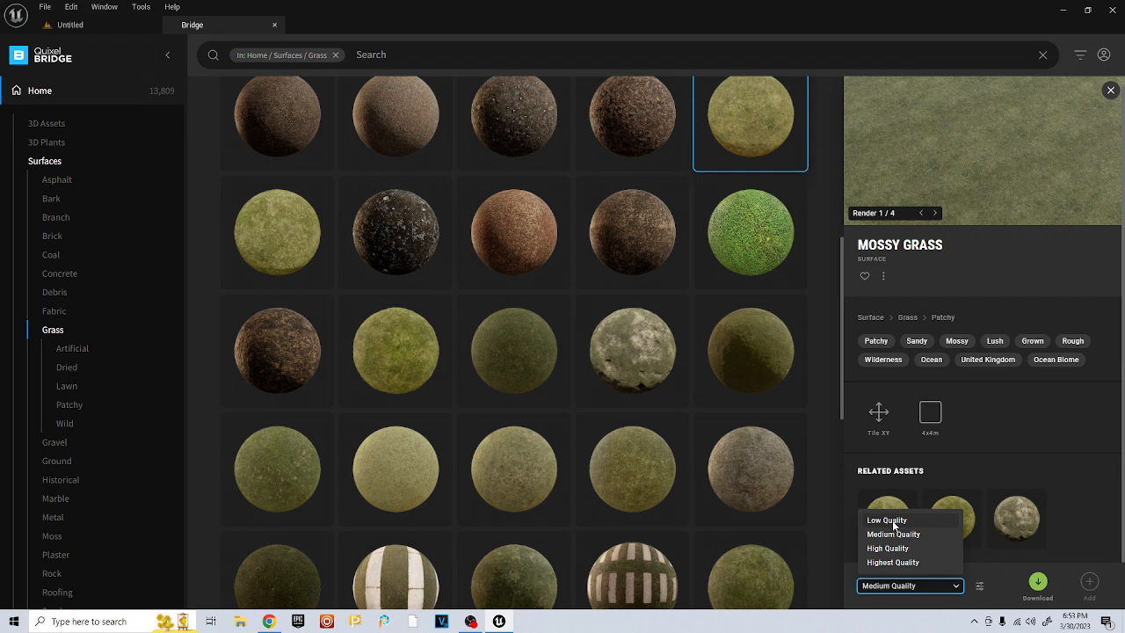
{"action": "left_click", "coordinate": [892, 521]}
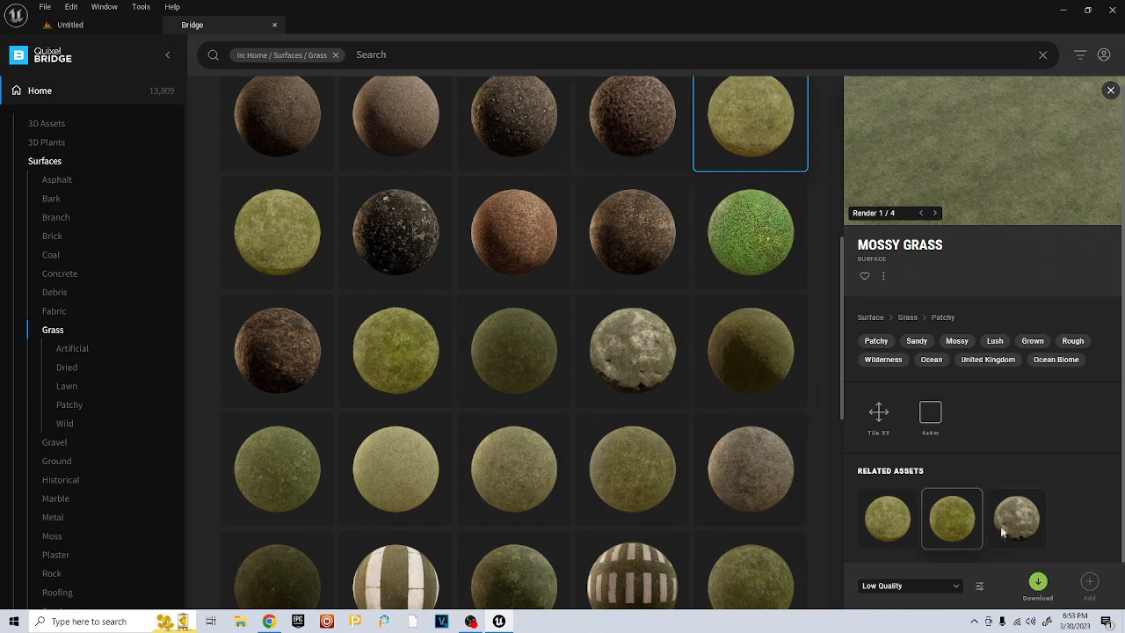
{"action": "left_click", "coordinate": [1037, 582]}
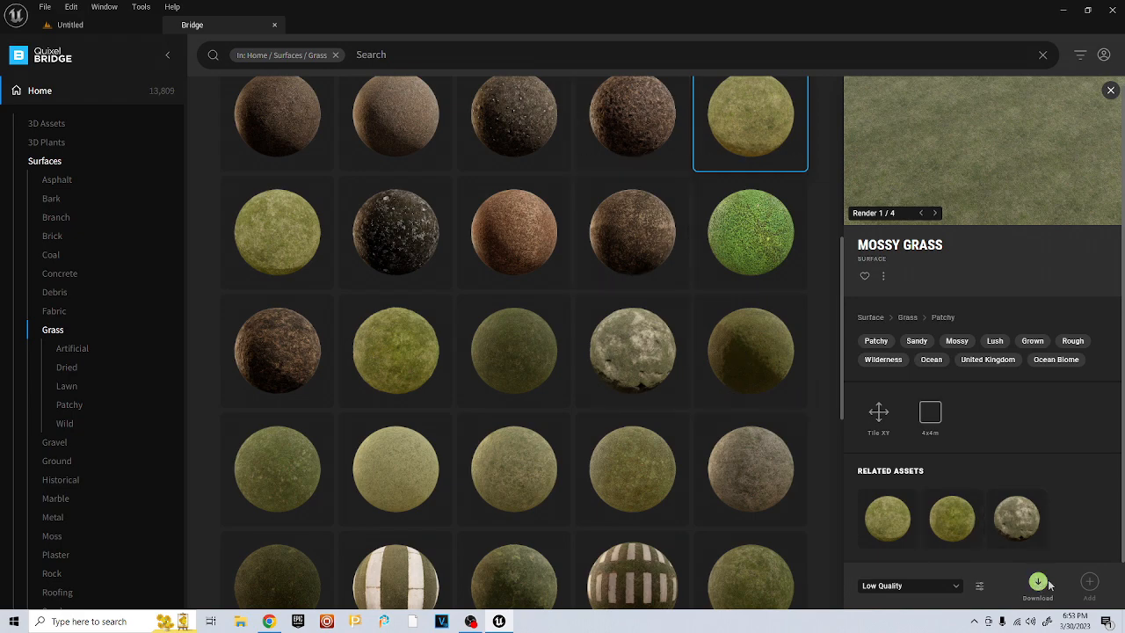
{"action": "scroll", "coordinate": [738, 378], "scroll_direction": "up", "scroll_amount": 3}
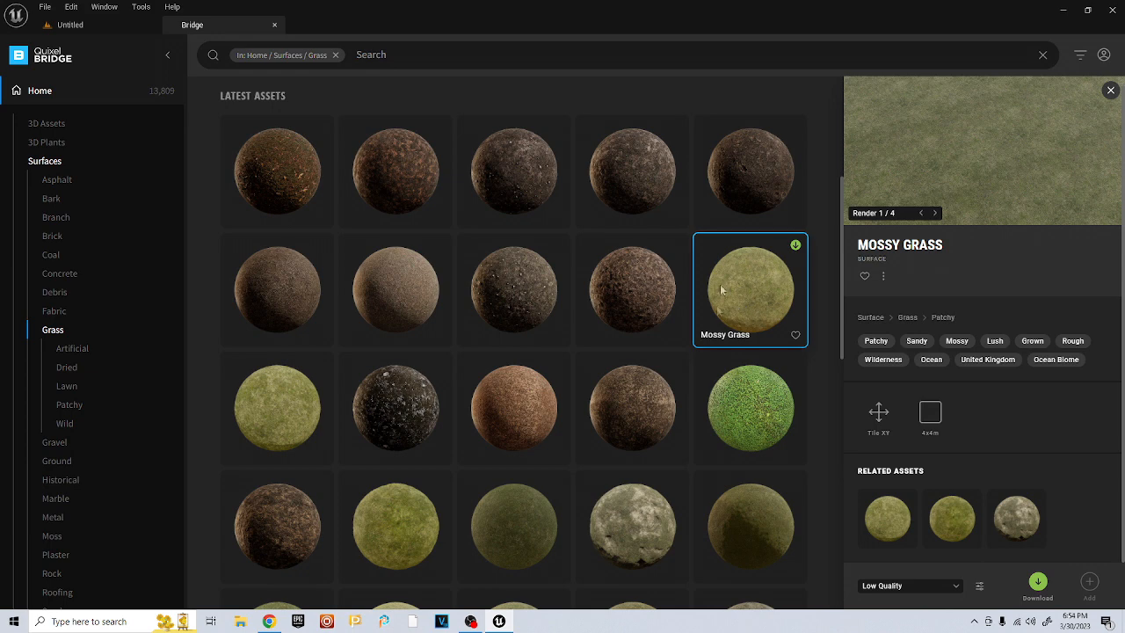
{"action": "left_click", "coordinate": [794, 247]}
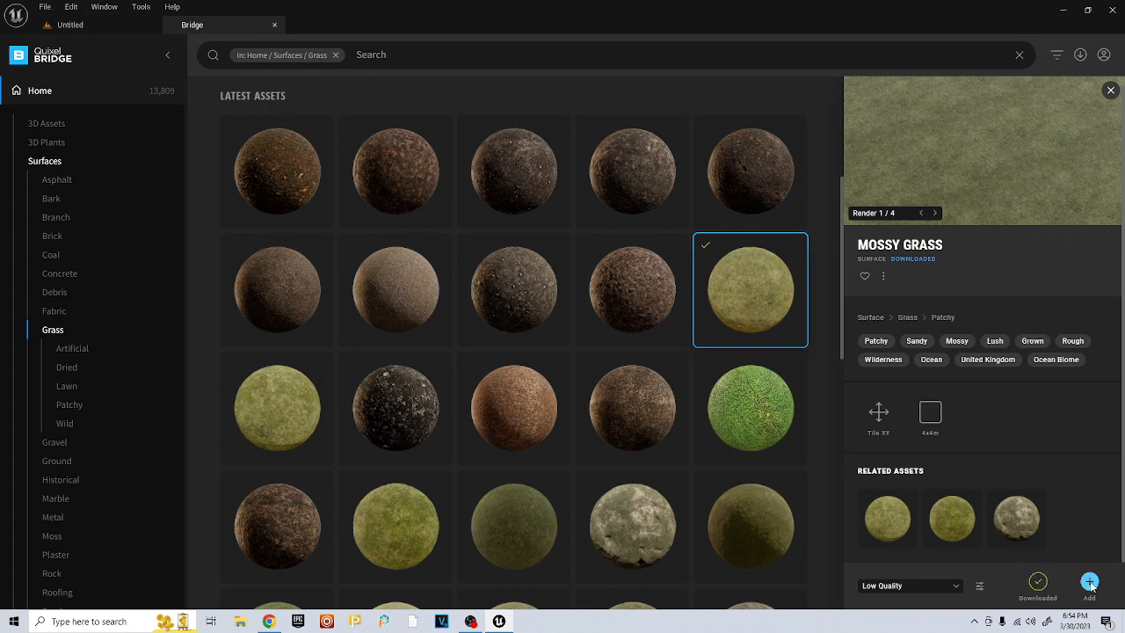
{"action": "left_click", "coordinate": [1090, 583]}
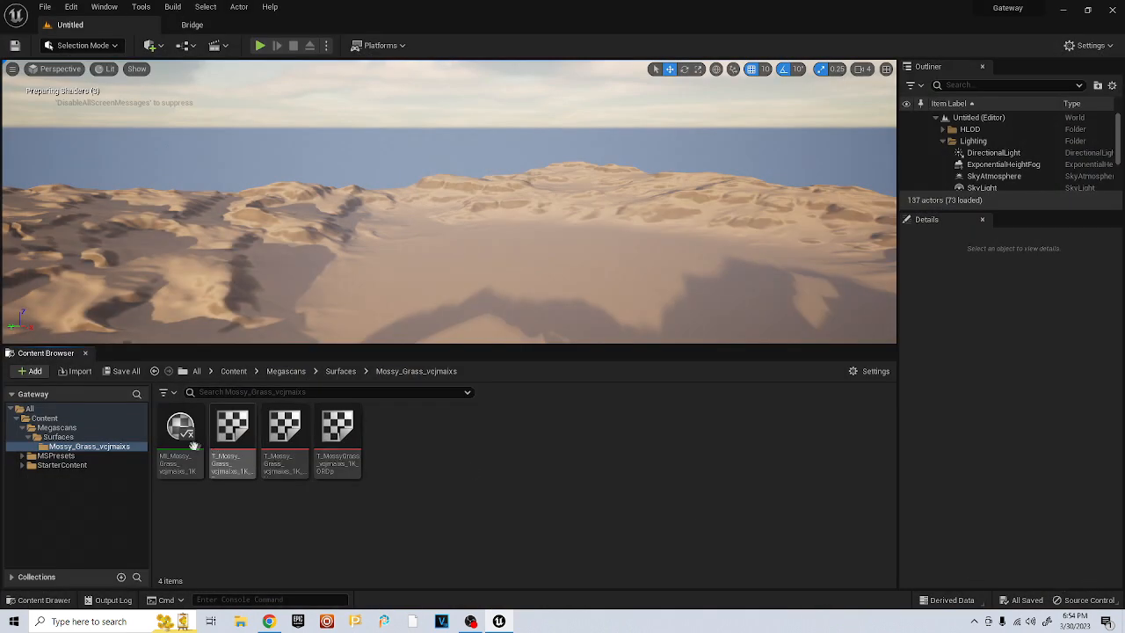
Download the Beach Sand surface in Low Quality from Quixel Bridge's Sand category and add it to the project
{"action": "left_click", "coordinate": [264, 24]}
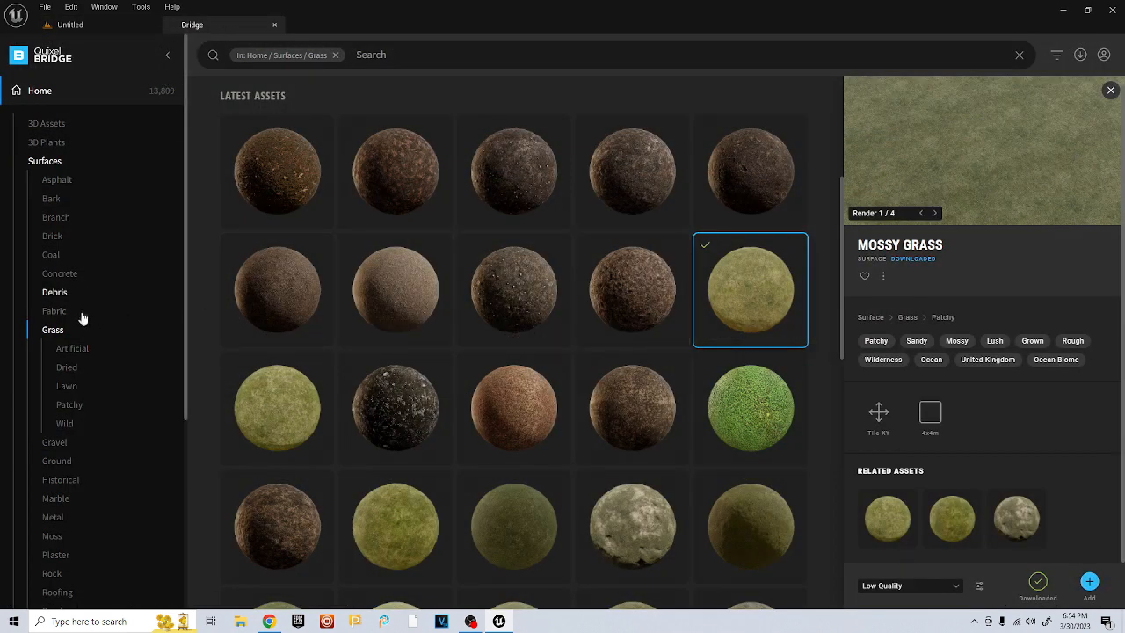
{"action": "left_click", "coordinate": [52, 329]}
{"action": "scroll", "coordinate": [77, 361], "scroll_direction": "down", "scroll_amount": 5}
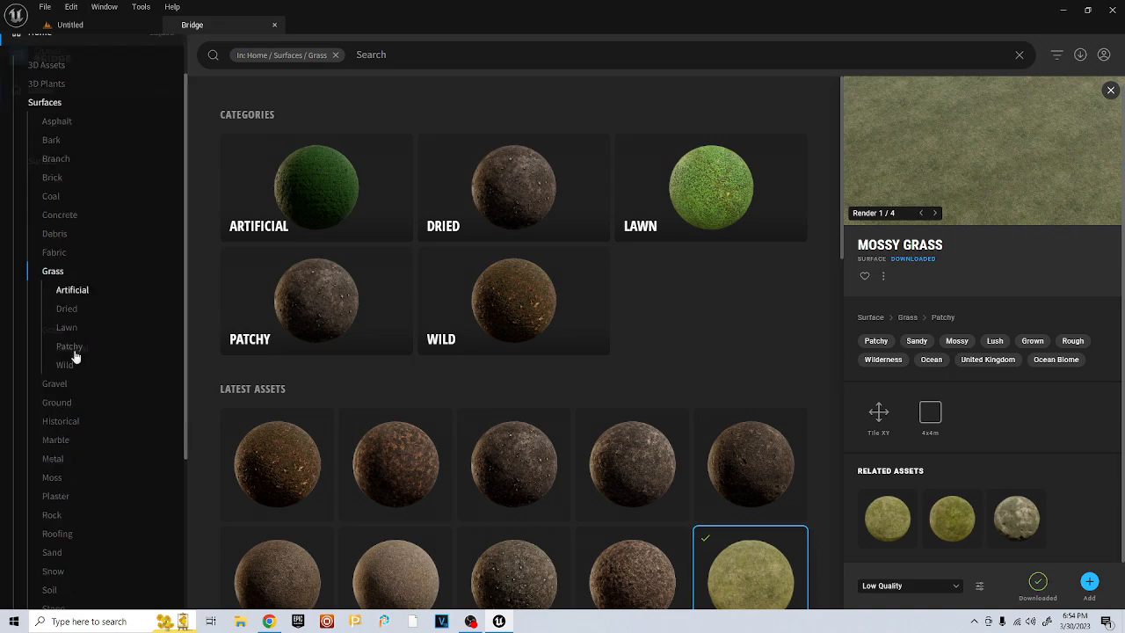
{"action": "left_click", "coordinate": [54, 379]}
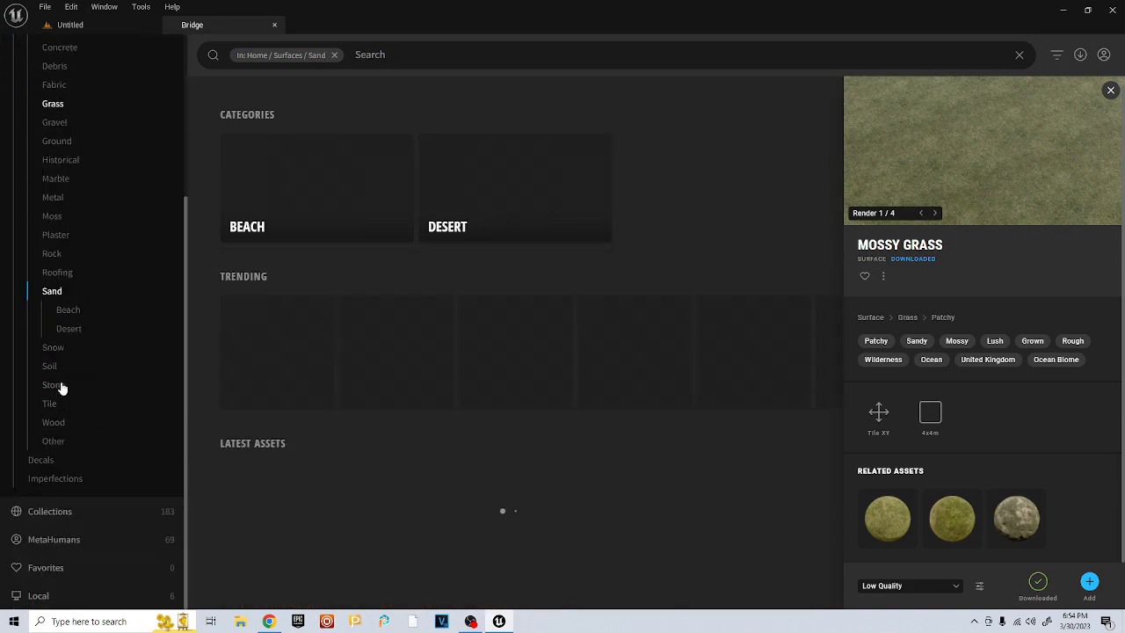
{"action": "scroll", "coordinate": [601, 409], "scroll_direction": "down", "scroll_amount": 3}
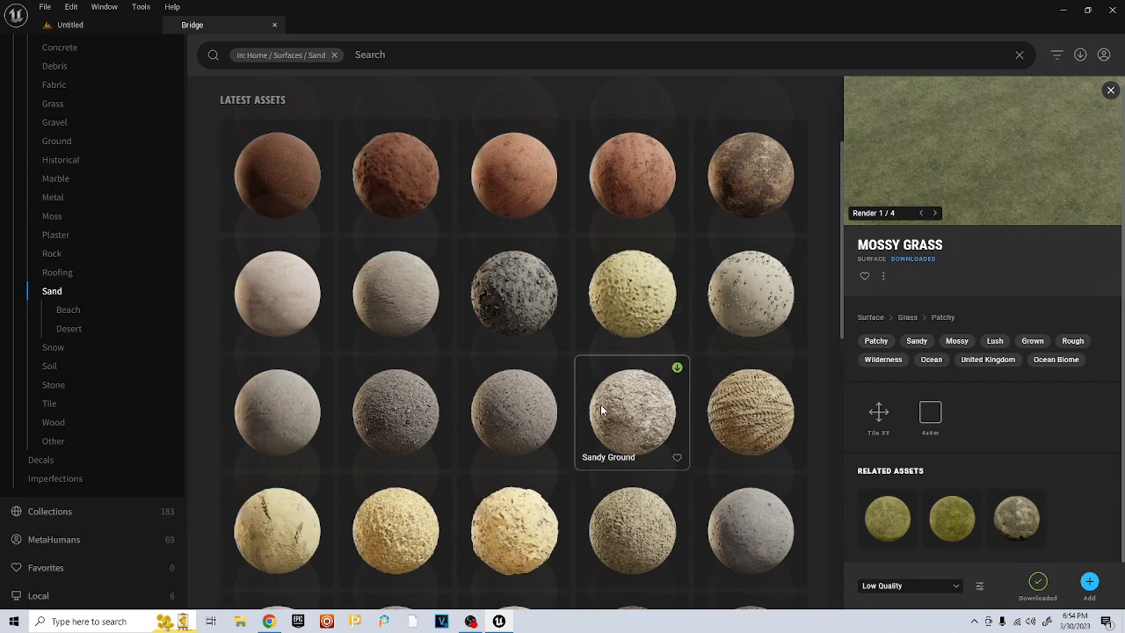
{"action": "scroll", "coordinate": [601, 404], "scroll_direction": "down", "scroll_amount": 2}
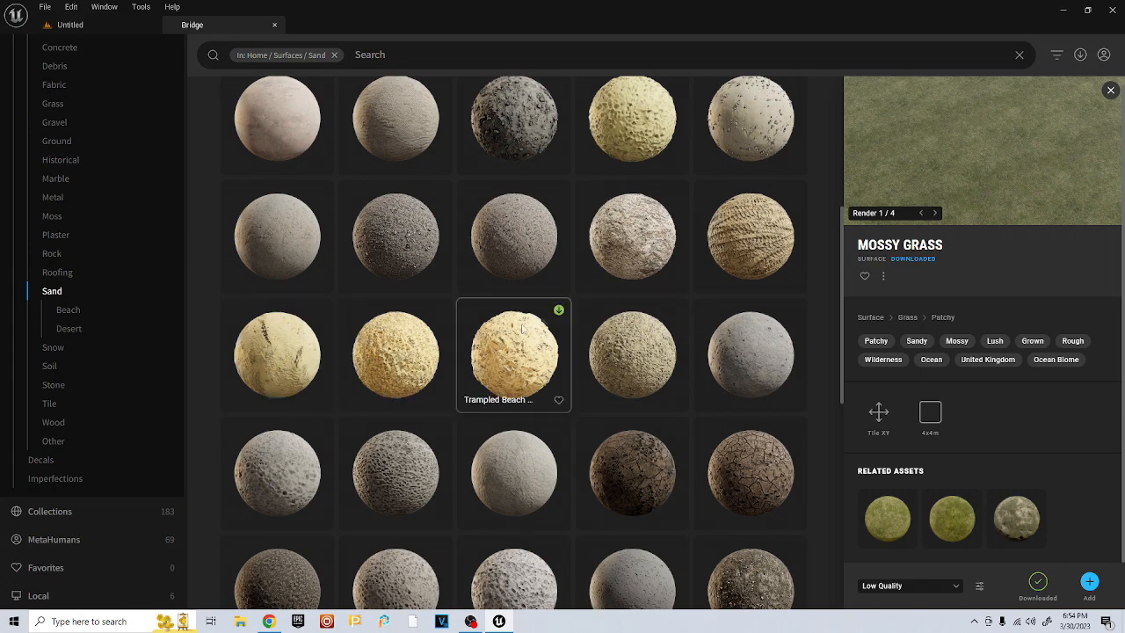
{"action": "scroll", "coordinate": [729, 387], "scroll_direction": "down", "scroll_amount": 6}
{"action": "scroll", "coordinate": [719, 438], "scroll_direction": "down", "scroll_amount": 5}
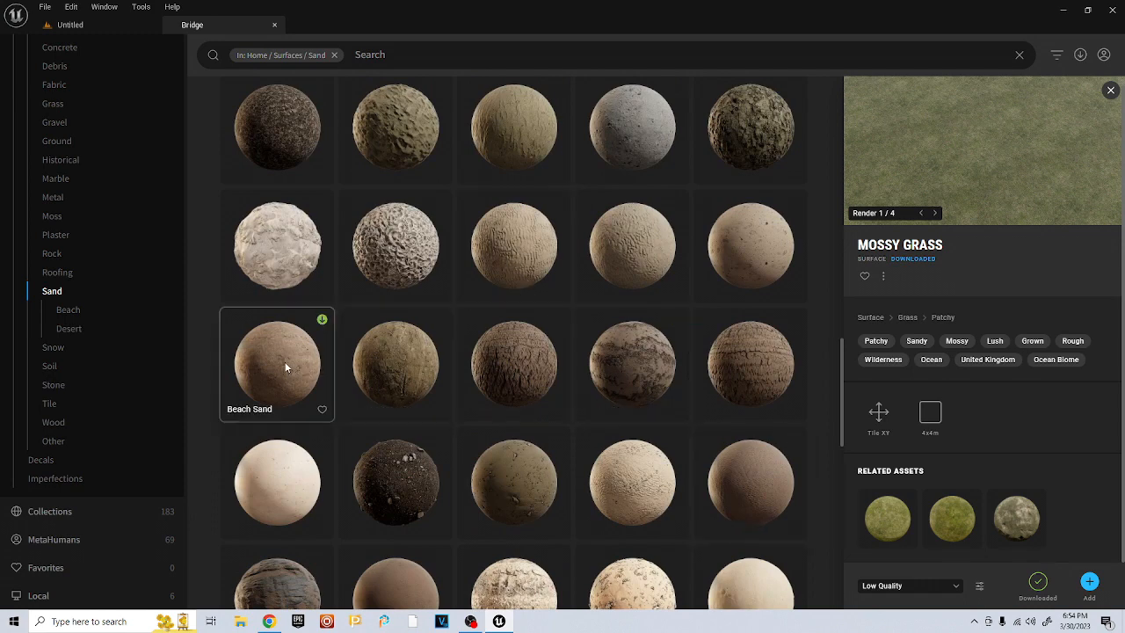
{"action": "left_click", "coordinate": [321, 318]}
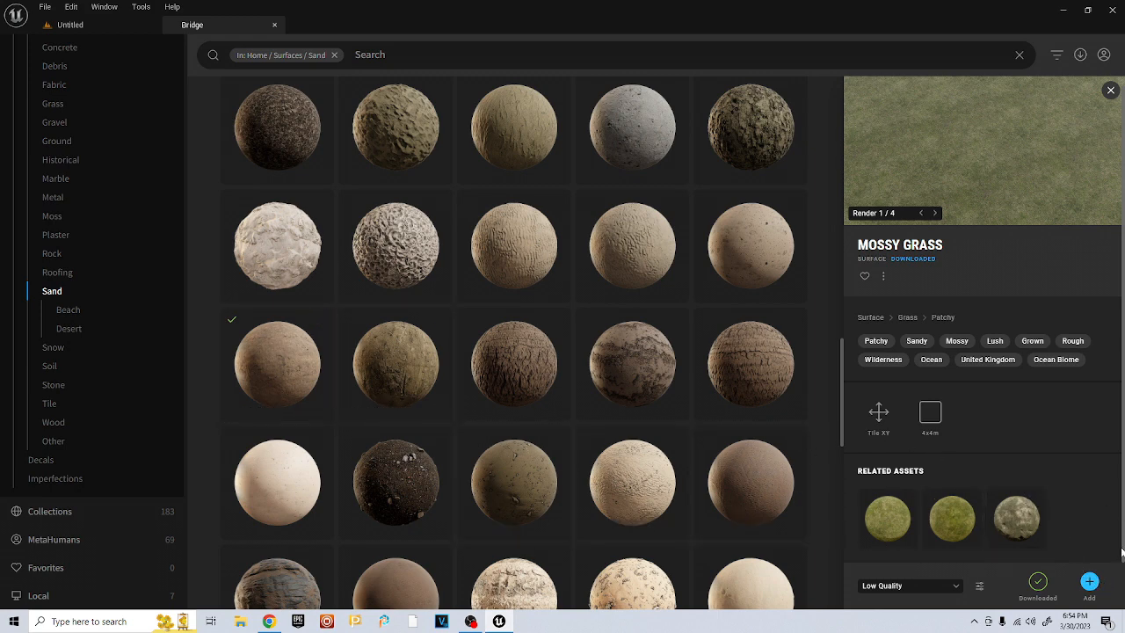
{"action": "left_click", "coordinate": [272, 339]}
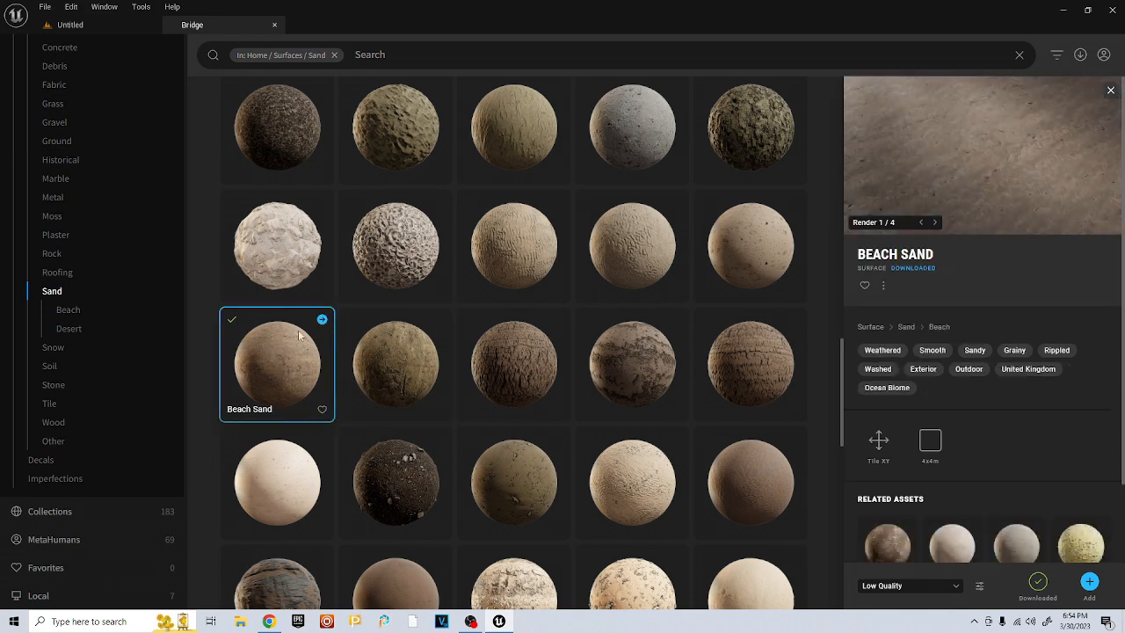
{"action": "left_click", "coordinate": [1090, 581]}
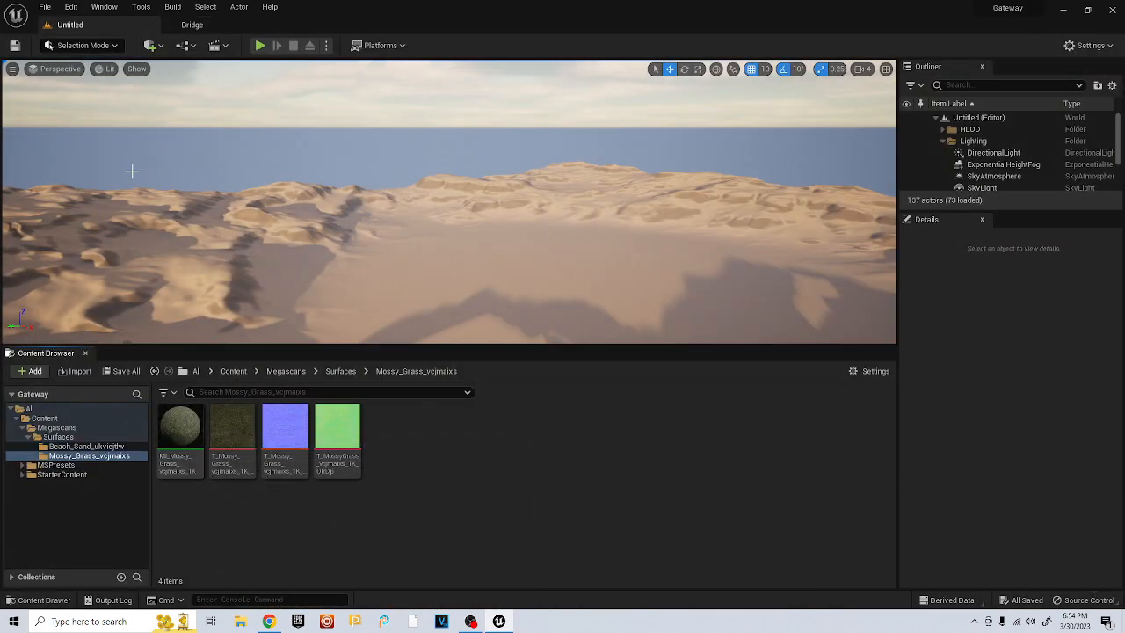
Download the dark, gritty Rocky Ground surface in Low Quality from Quixel Bridge's Soil category and add it to the project
{"action": "left_click", "coordinate": [211, 29]}
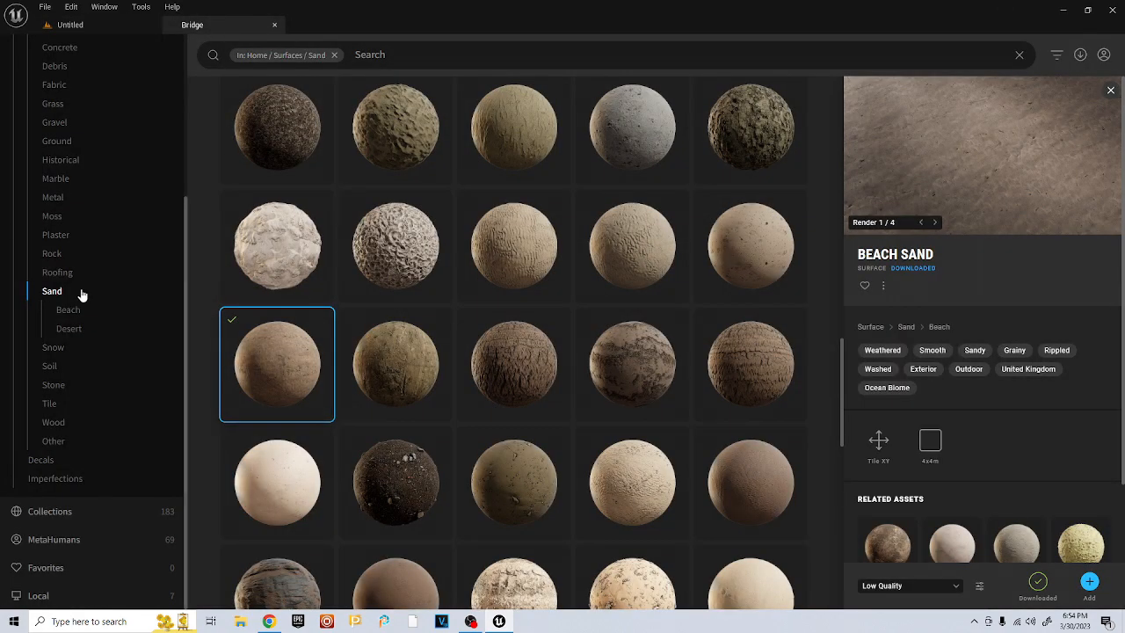
{"action": "scroll", "coordinate": [62, 265], "scroll_direction": "up", "scroll_amount": 3}
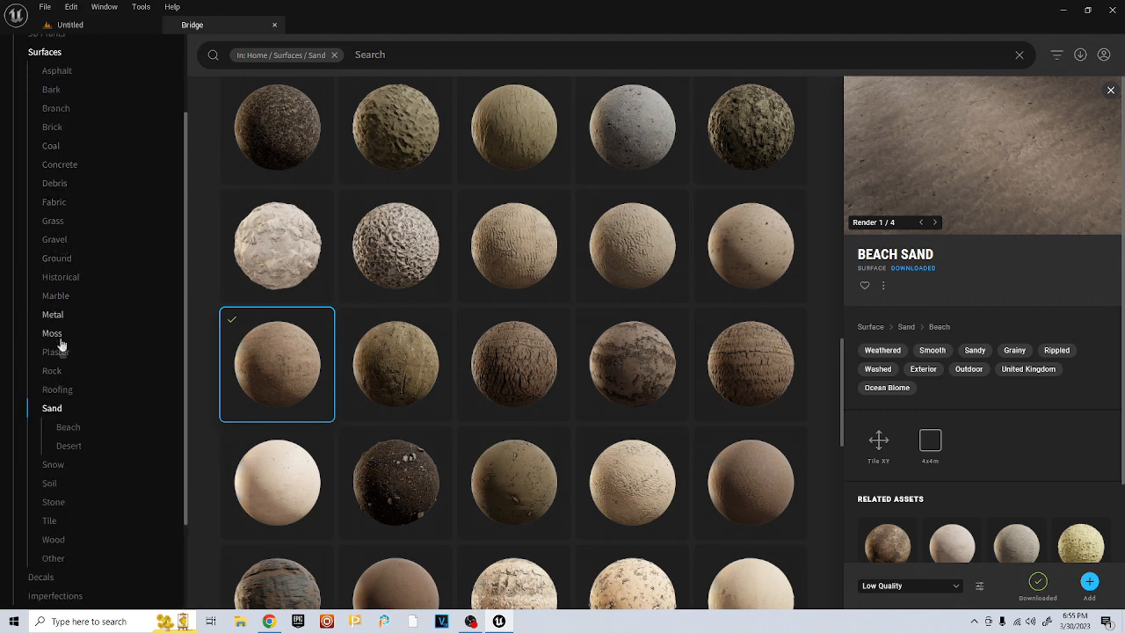
{"action": "left_click", "coordinate": [64, 486]}
{"action": "scroll", "coordinate": [492, 378], "scroll_direction": "down", "scroll_amount": 2}
{"action": "scroll", "coordinate": [527, 374], "scroll_direction": "down", "scroll_amount": 3}
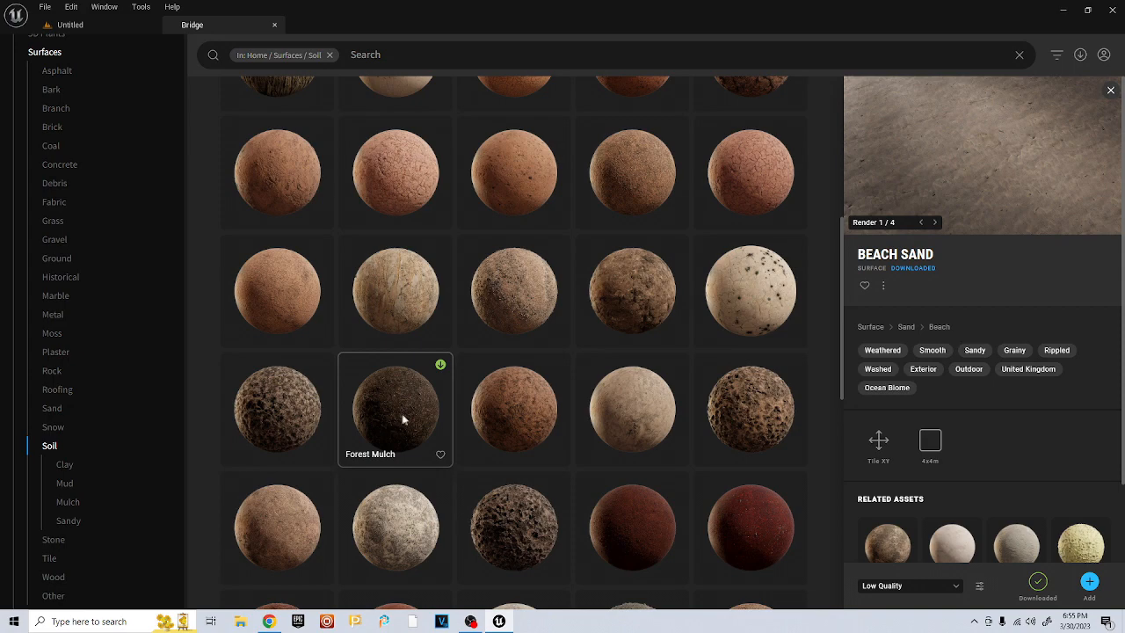
{"action": "scroll", "coordinate": [449, 430], "scroll_direction": "down", "scroll_amount": 3}
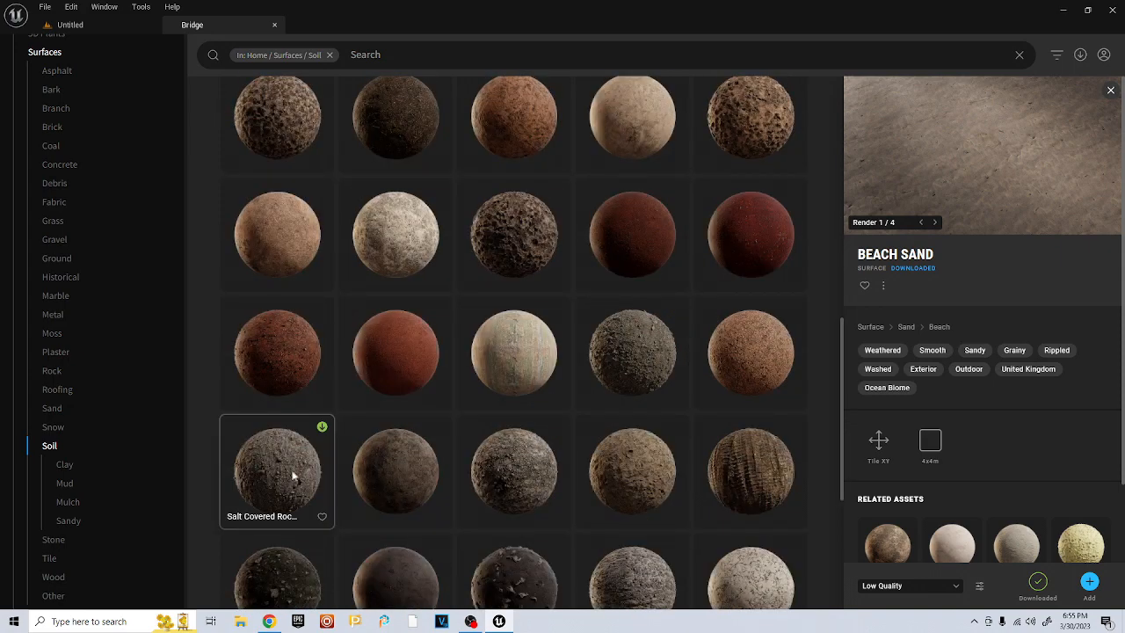
{"action": "scroll", "coordinate": [528, 457], "scroll_direction": "down", "scroll_amount": 2}
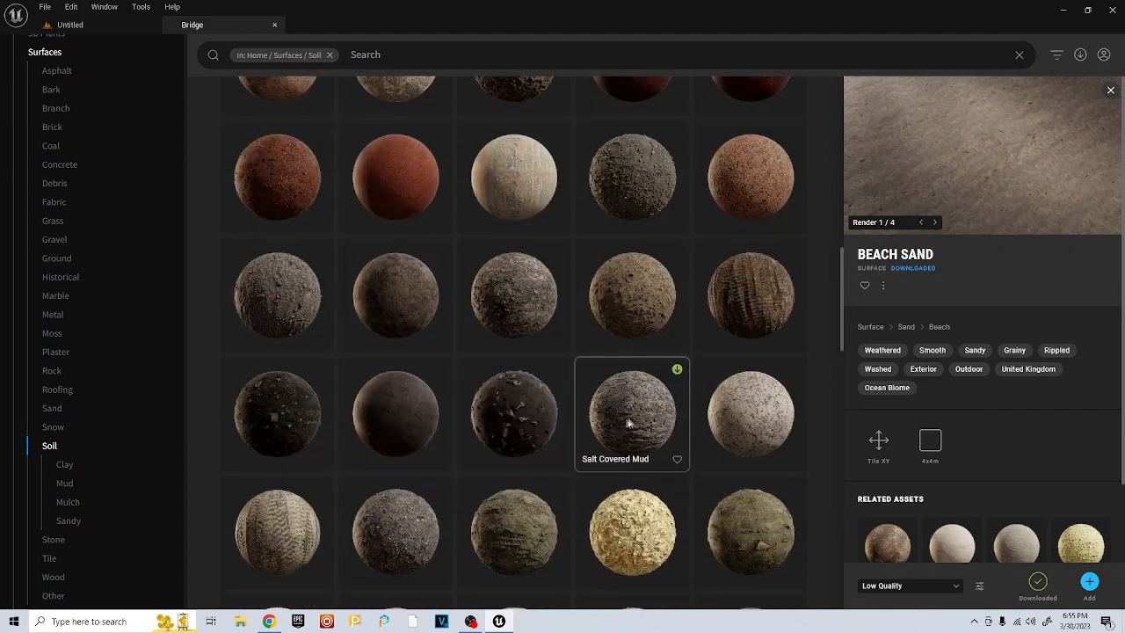
{"action": "scroll", "coordinate": [648, 362], "scroll_direction": "up", "scroll_amount": 2}
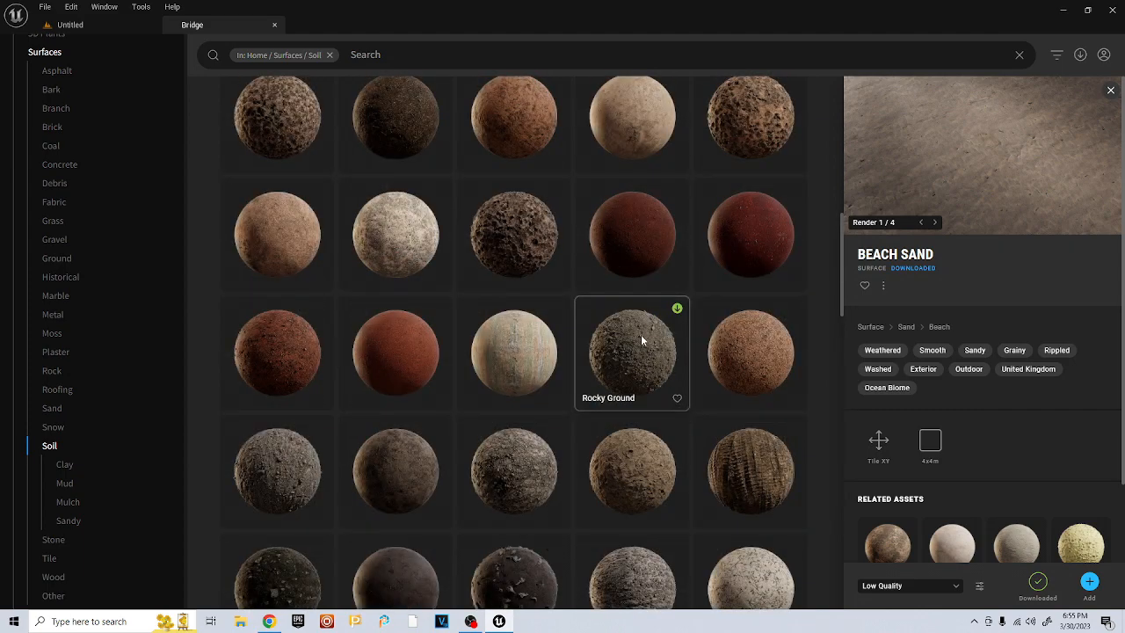
{"action": "left_click", "coordinate": [640, 337]}
{"action": "left_click", "coordinate": [677, 308]}
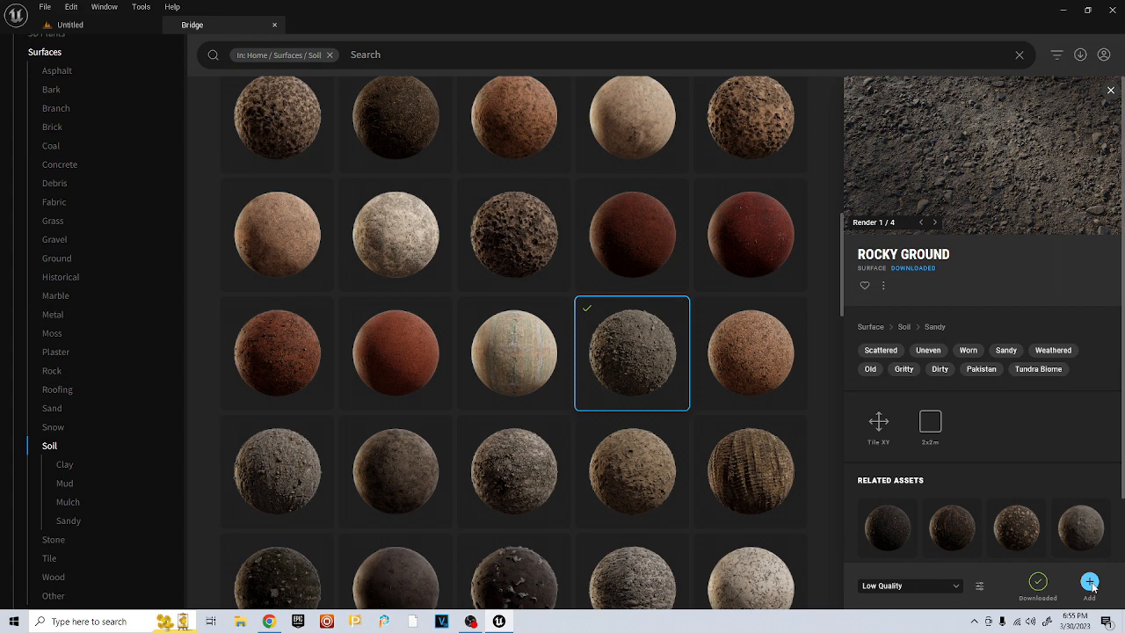
{"action": "left_click", "coordinate": [1089, 583]}
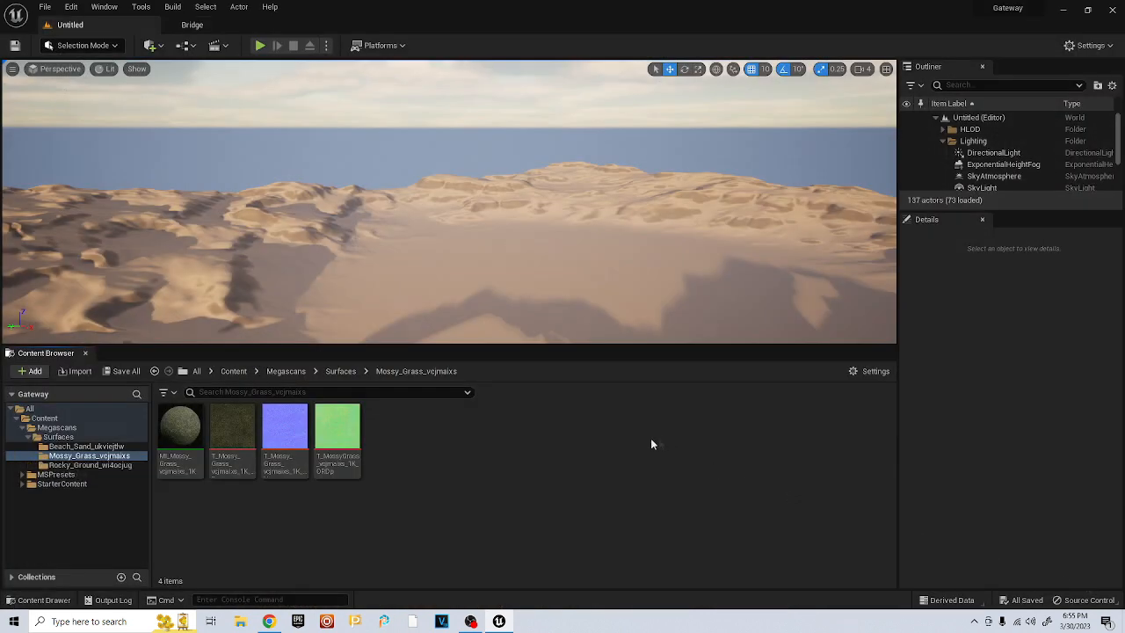
Browse the Rock category of Surfaces in Quixel Bridge for a suitable rock material
{"action": "left_click", "coordinate": [186, 26]}
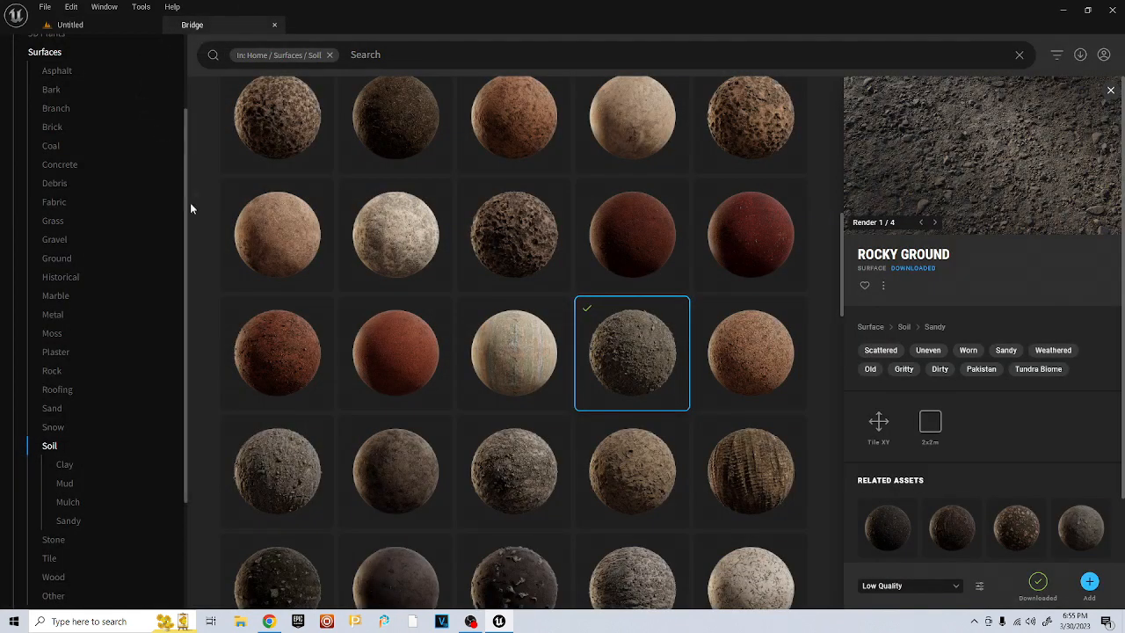
{"action": "scroll", "coordinate": [143, 447], "scroll_direction": "down", "scroll_amount": 3}
{"action": "scroll", "coordinate": [81, 425], "scroll_direction": "up", "scroll_amount": 3}
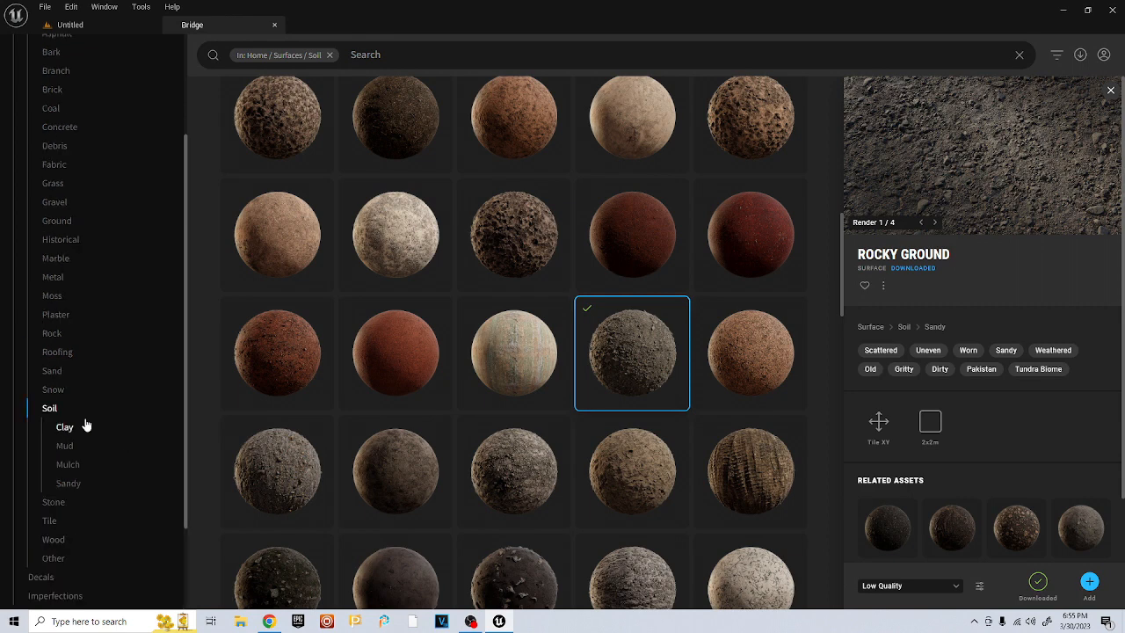
{"action": "left_click", "coordinate": [55, 338]}
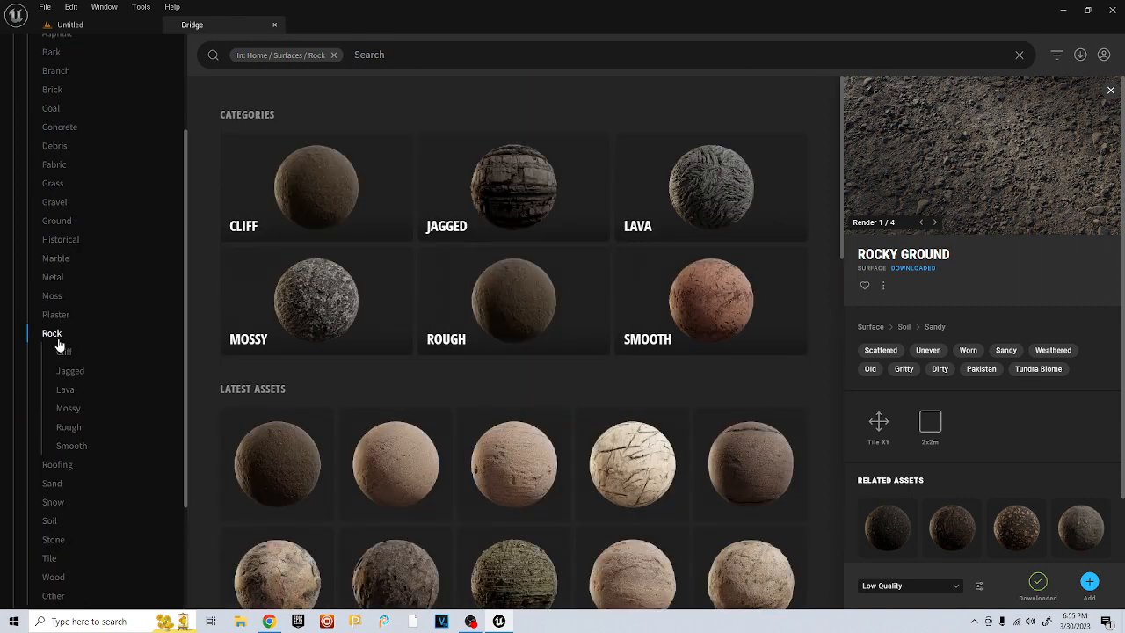
{"action": "scroll", "coordinate": [714, 427], "scroll_direction": "down", "scroll_amount": 2}
{"action": "scroll", "coordinate": [734, 427], "scroll_direction": "up", "scroll_amount": 2}
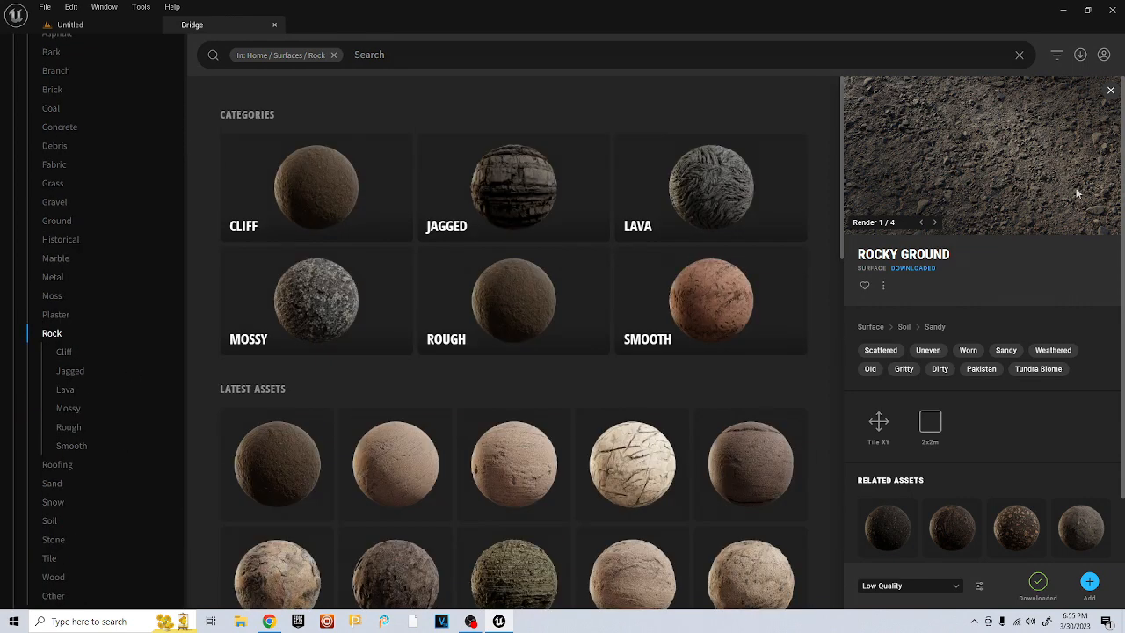
{"action": "scroll", "coordinate": [715, 484], "scroll_direction": "down", "scroll_amount": 2}
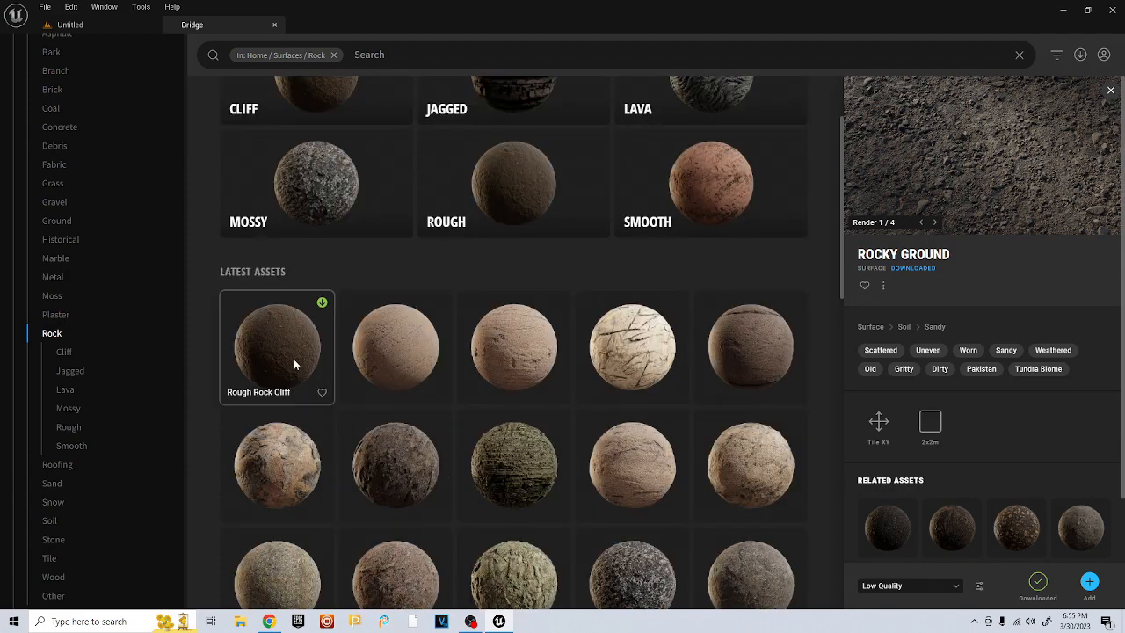
{"action": "scroll", "coordinate": [639, 492], "scroll_direction": "down", "scroll_amount": 2}
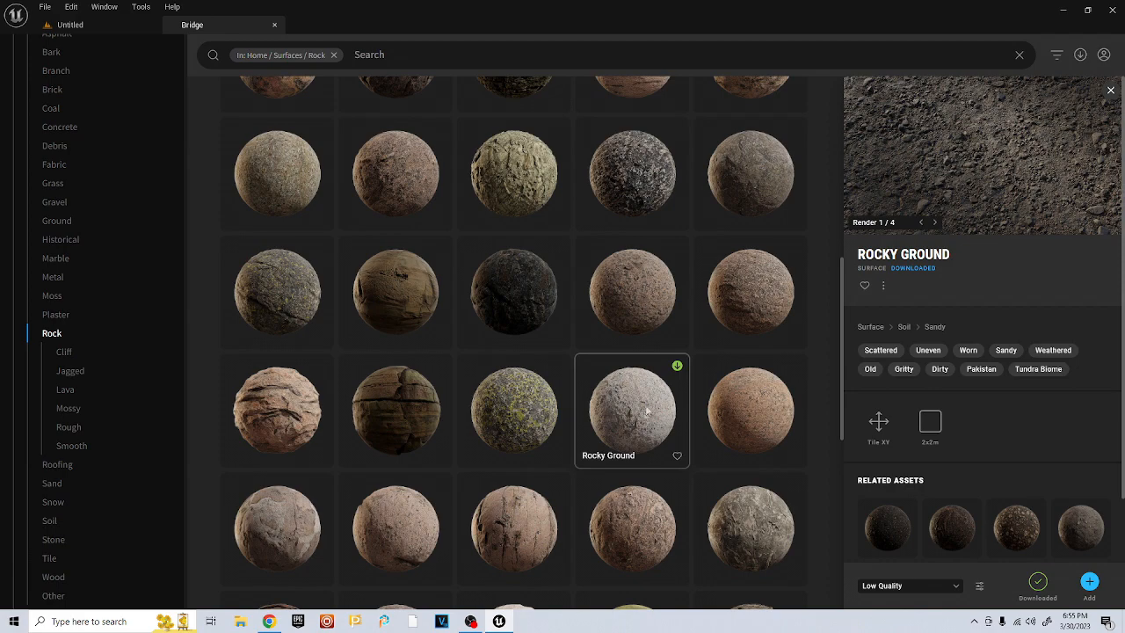
{"action": "scroll", "coordinate": [634, 413], "scroll_direction": "down", "scroll_amount": 10}
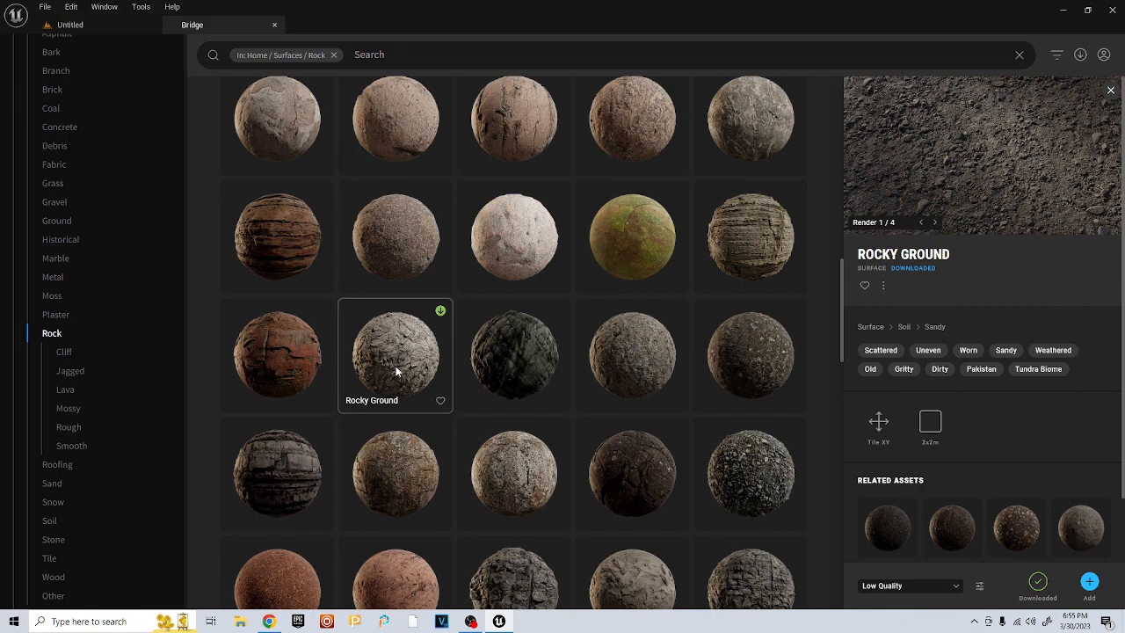
{"action": "scroll", "coordinate": [732, 474], "scroll_direction": "down", "scroll_amount": 5}
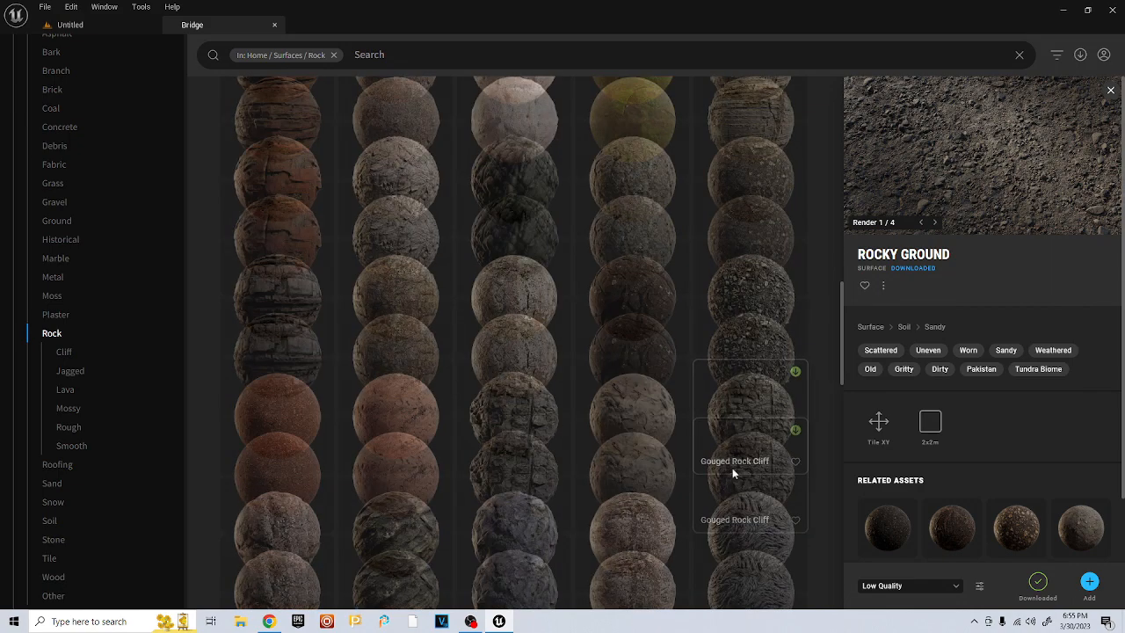
{"action": "scroll", "coordinate": [505, 406], "scroll_direction": "up", "scroll_amount": 4}
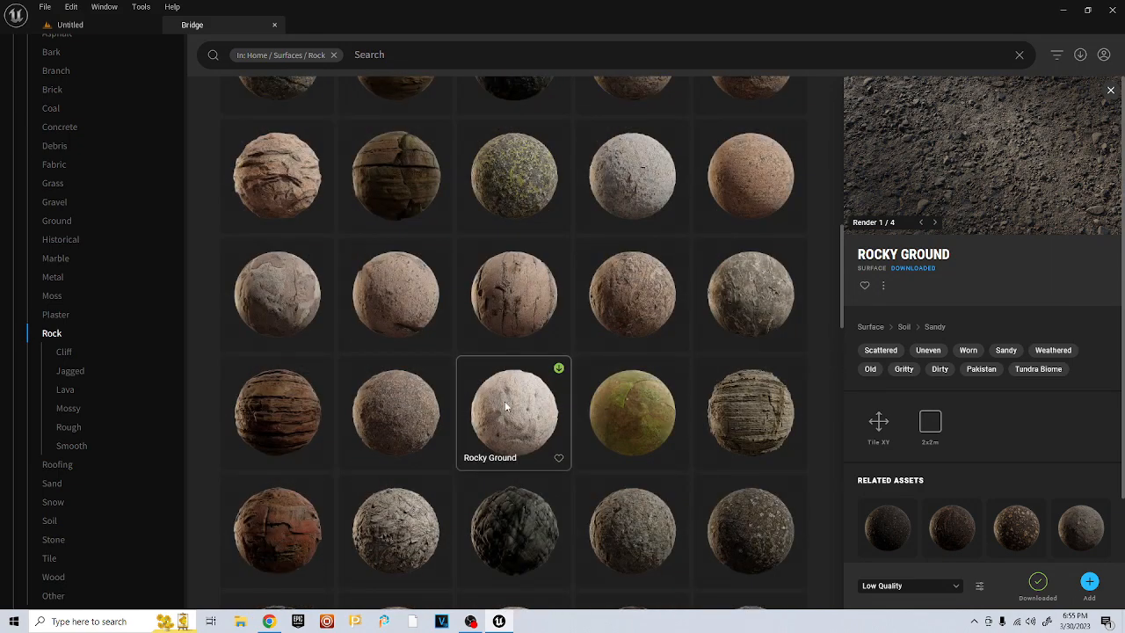
{"action": "scroll", "coordinate": [504, 401], "scroll_direction": "up", "scroll_amount": 5}
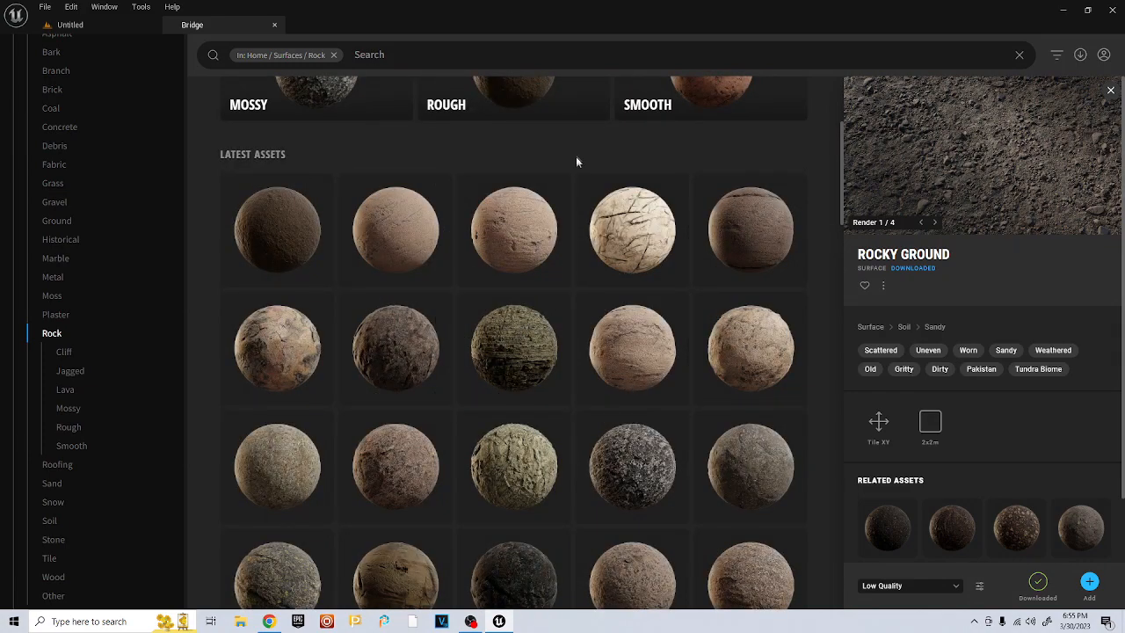
Download the purplish-grey Rock Cliff surface in Low Quality from the Cliff subcategory, preview its renders and add it to the project
{"action": "scroll", "coordinate": [577, 159], "scroll_direction": "up", "scroll_amount": 3}
{"action": "left_click", "coordinate": [301, 211]}
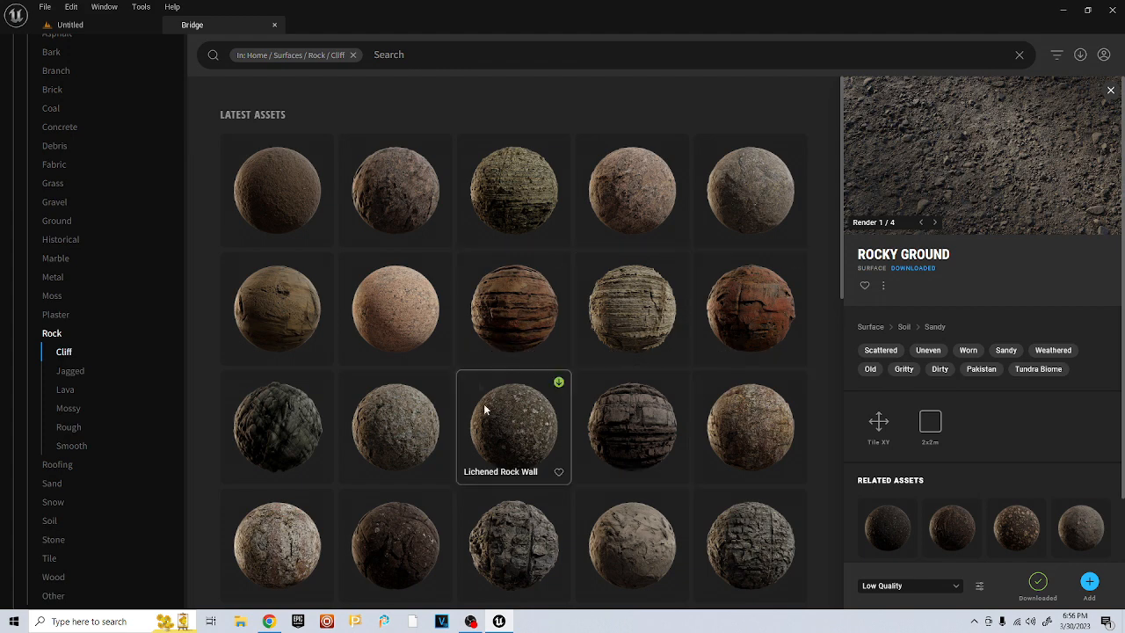
{"action": "scroll", "coordinate": [484, 409], "scroll_direction": "down", "scroll_amount": 3}
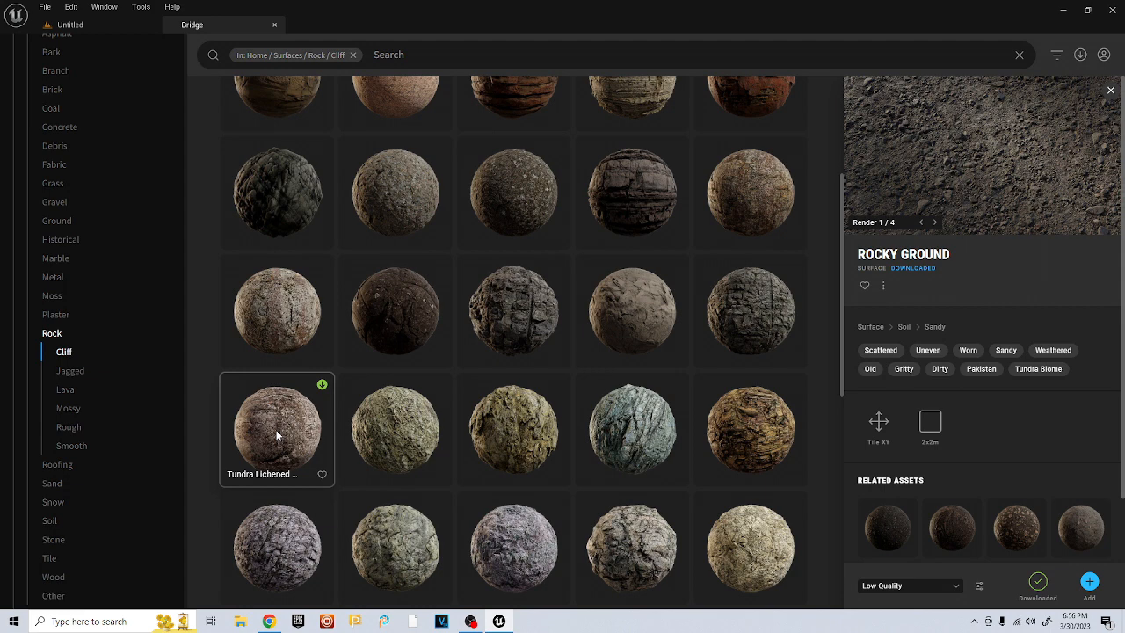
{"action": "scroll", "coordinate": [511, 425], "scroll_direction": "down", "scroll_amount": 2}
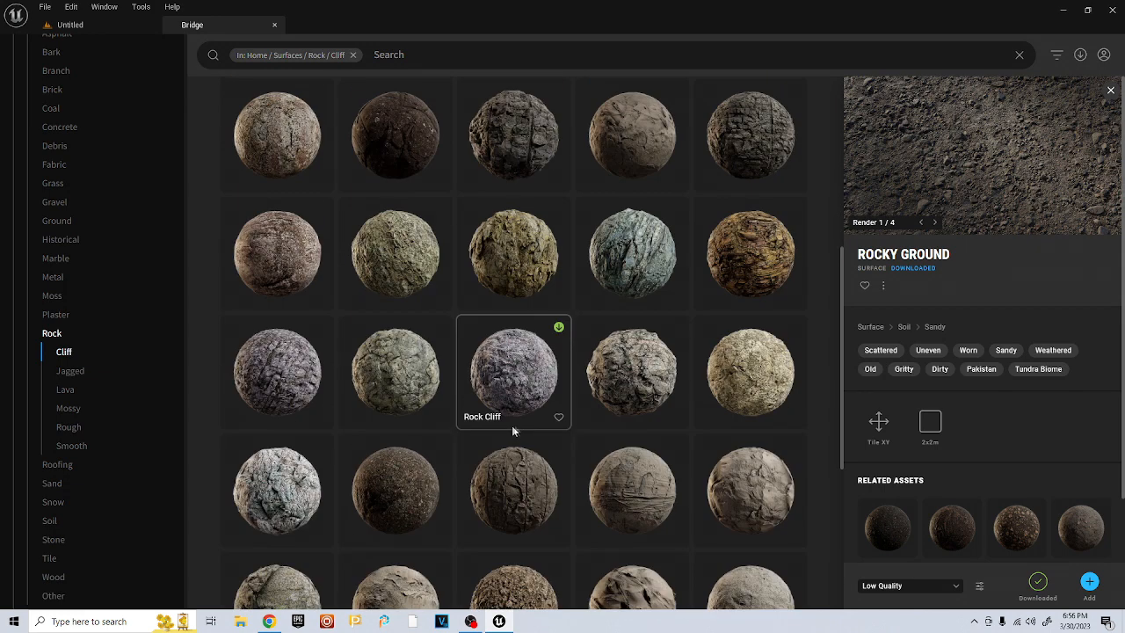
{"action": "left_click", "coordinate": [520, 381]}
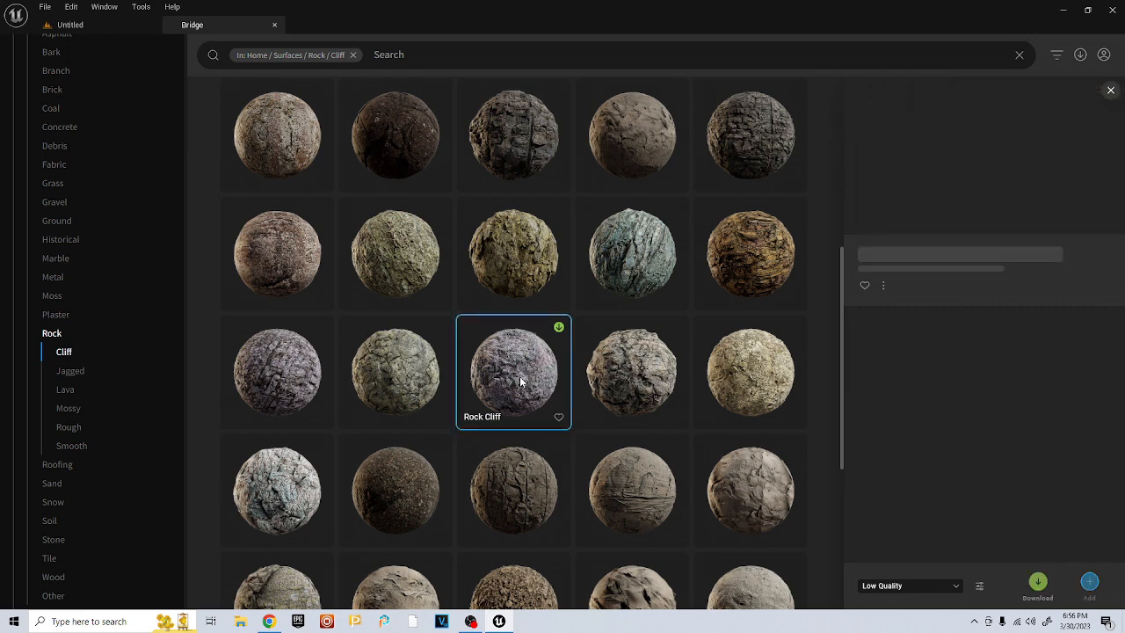
{"action": "left_click", "coordinate": [560, 328]}
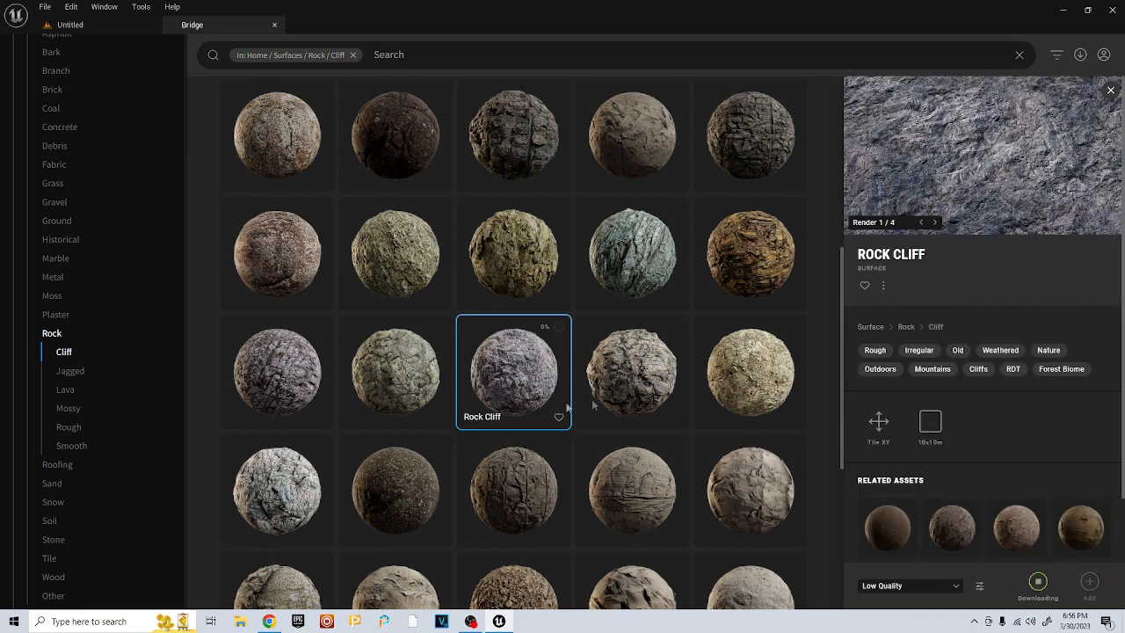
{"action": "left_click", "coordinate": [932, 223]}
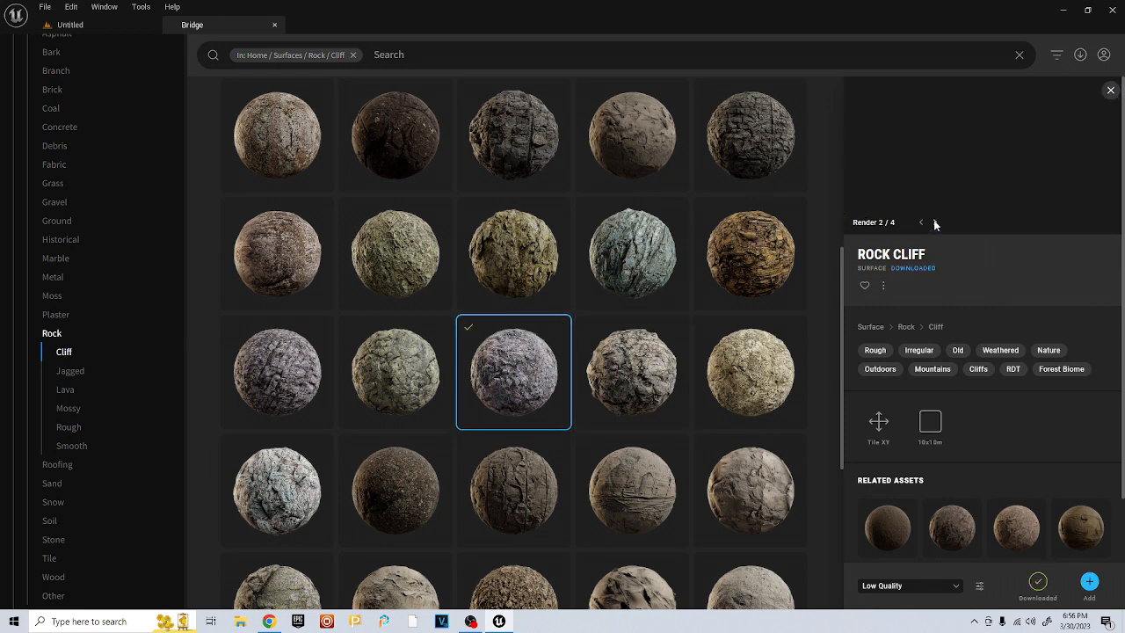
{"action": "left_click", "coordinate": [935, 223]}
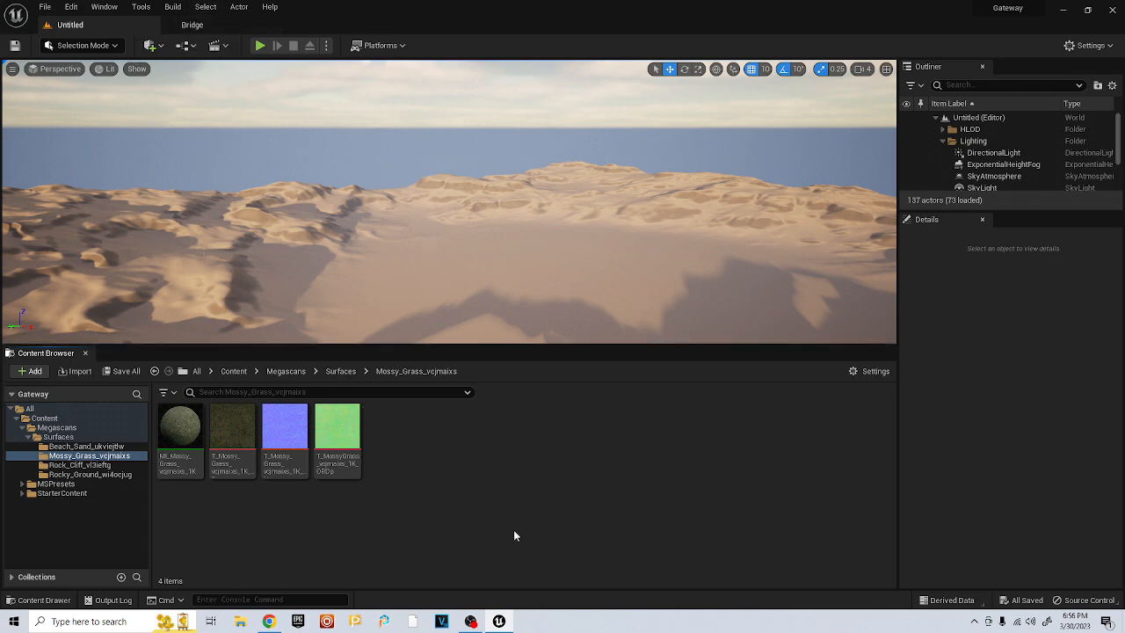
Delete the Beach Sand material instance from its folder in Megascans Surfaces, keeping its three textures
{"action": "left_click", "coordinate": [285, 371]}
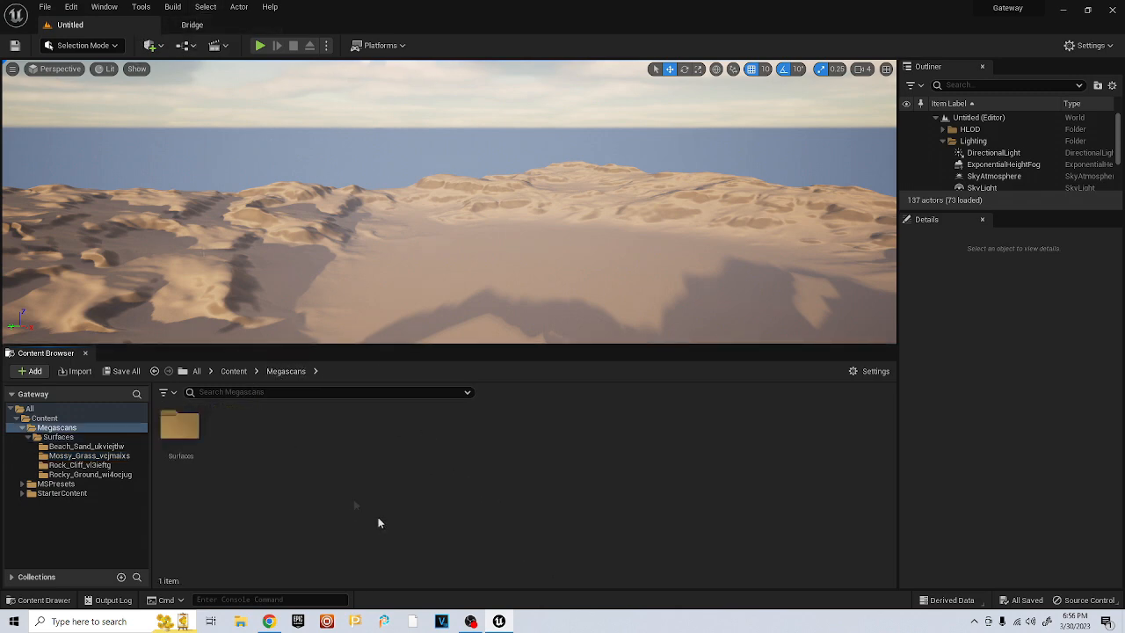
{"action": "double_click", "coordinate": [187, 437]}
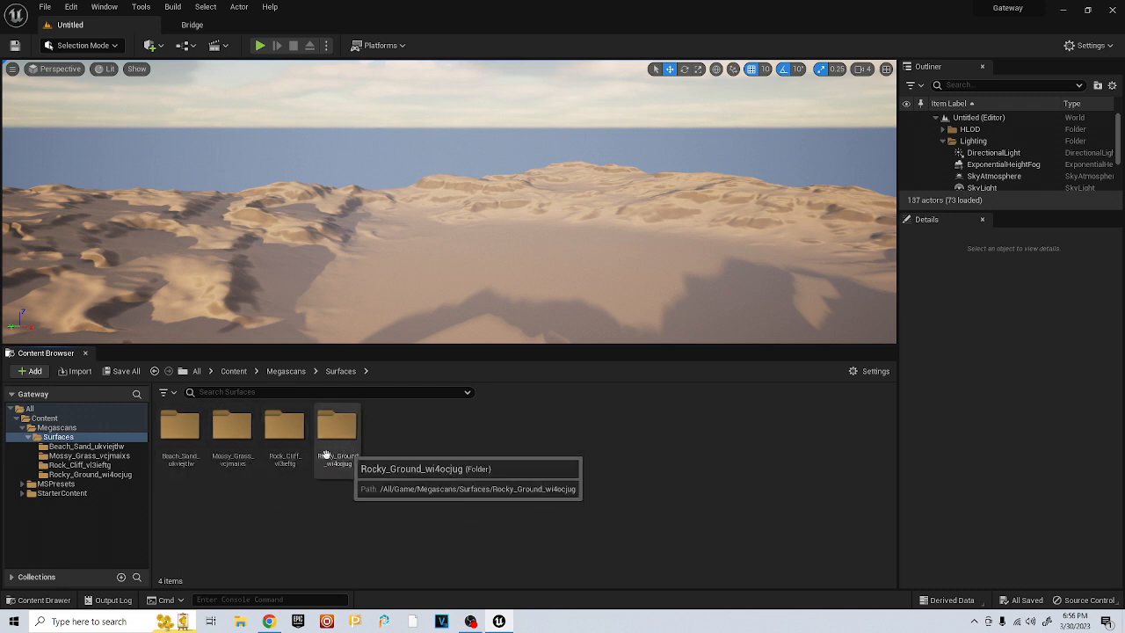
{"action": "left_click", "coordinate": [194, 449]}
{"action": "double_click", "coordinate": [195, 450]}
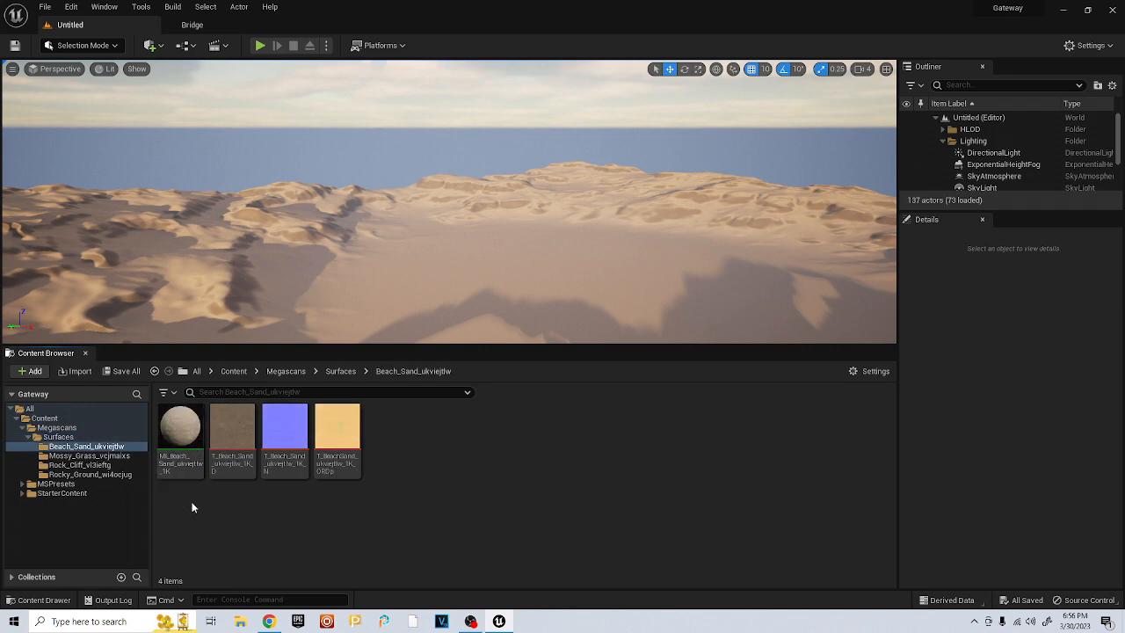
{"action": "left_click", "coordinate": [180, 444]}
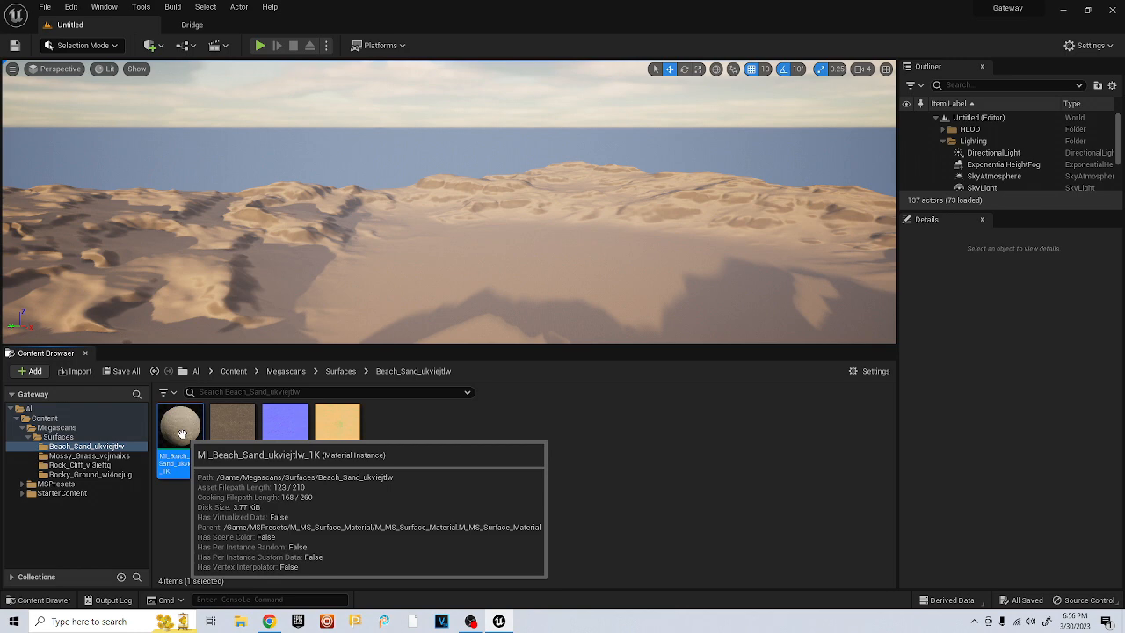
{"action": "key", "text": "Delete"}
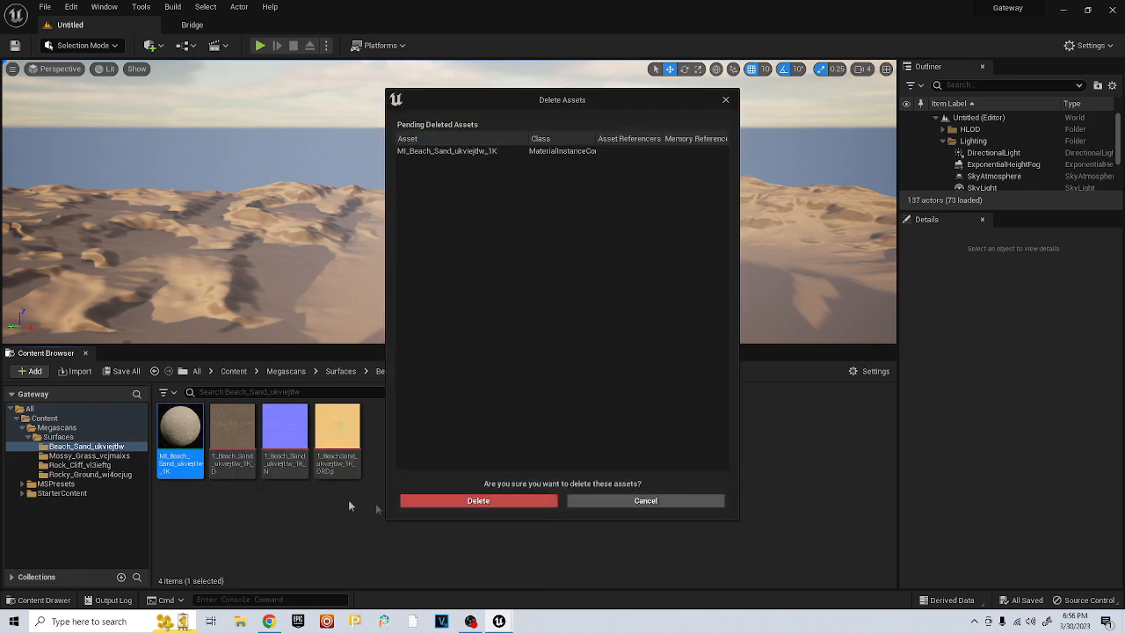
{"action": "left_click", "coordinate": [456, 503]}
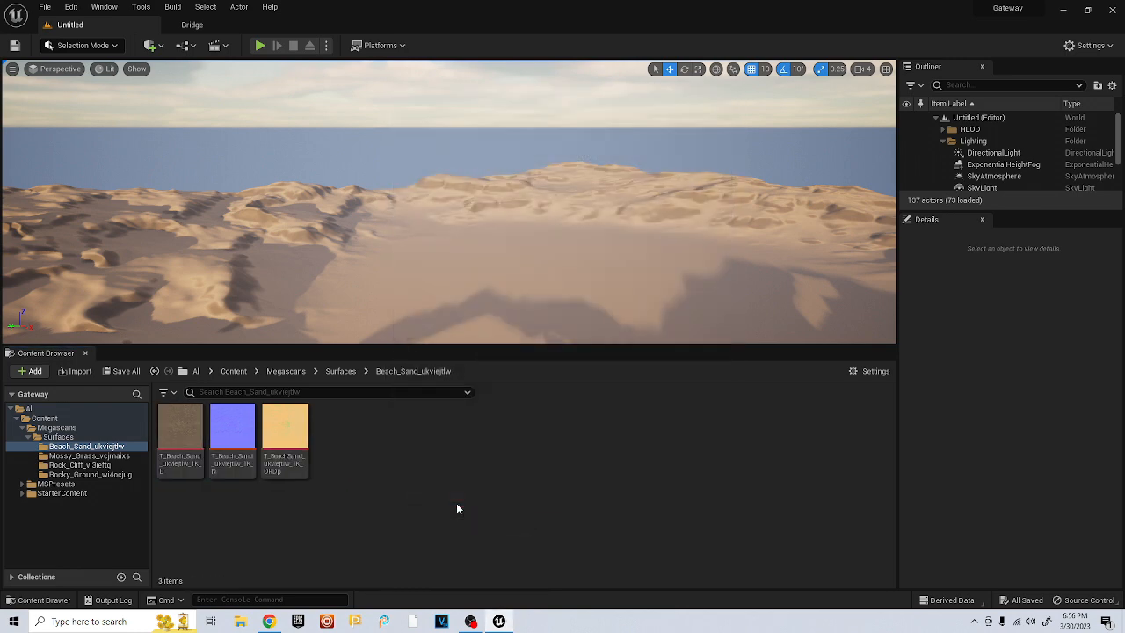
Delete the material instance from the Mossy Grass surface folder, leaving only its textures
{"action": "left_click", "coordinate": [340, 371]}
{"action": "double_click", "coordinate": [233, 429]}
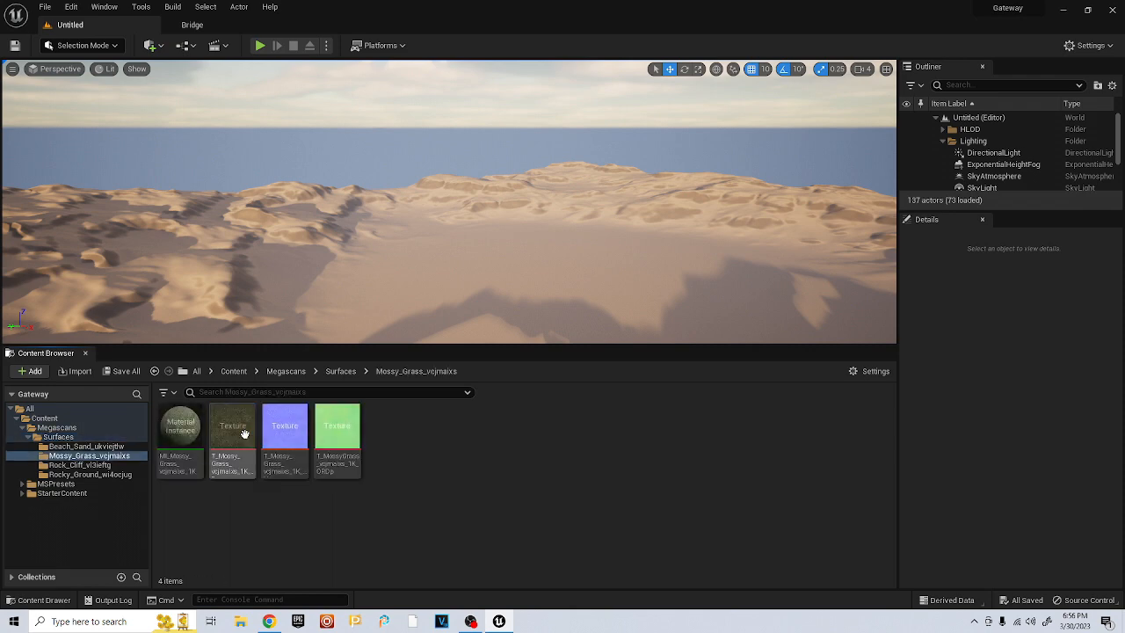
{"action": "left_click", "coordinate": [176, 463]}
{"action": "key", "text": "Delete"}
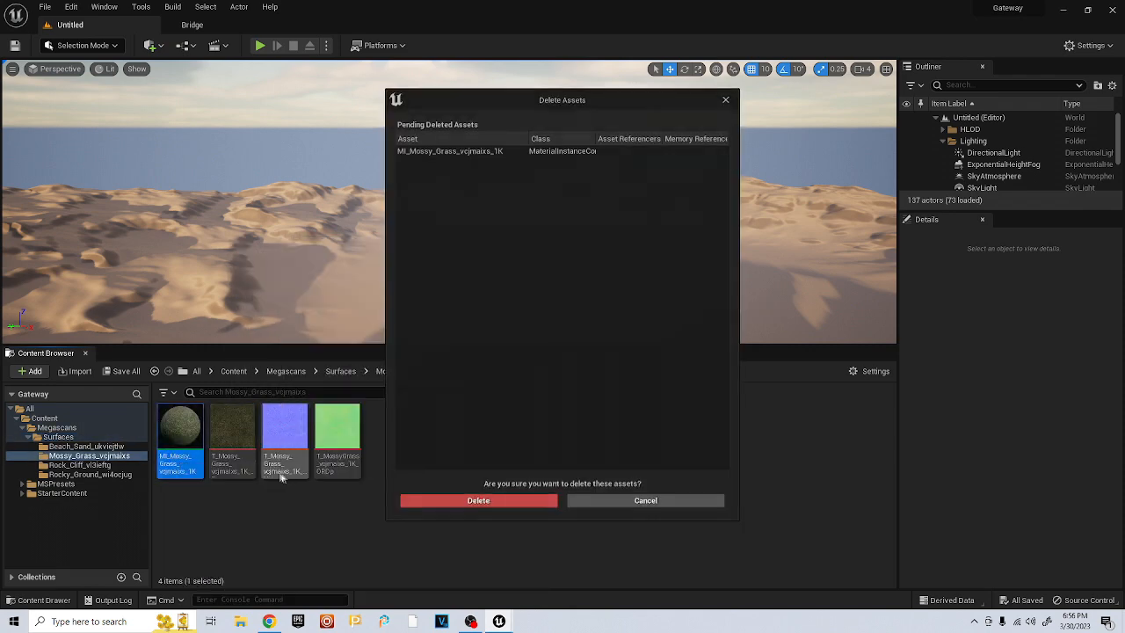
{"action": "left_click", "coordinate": [450, 501]}
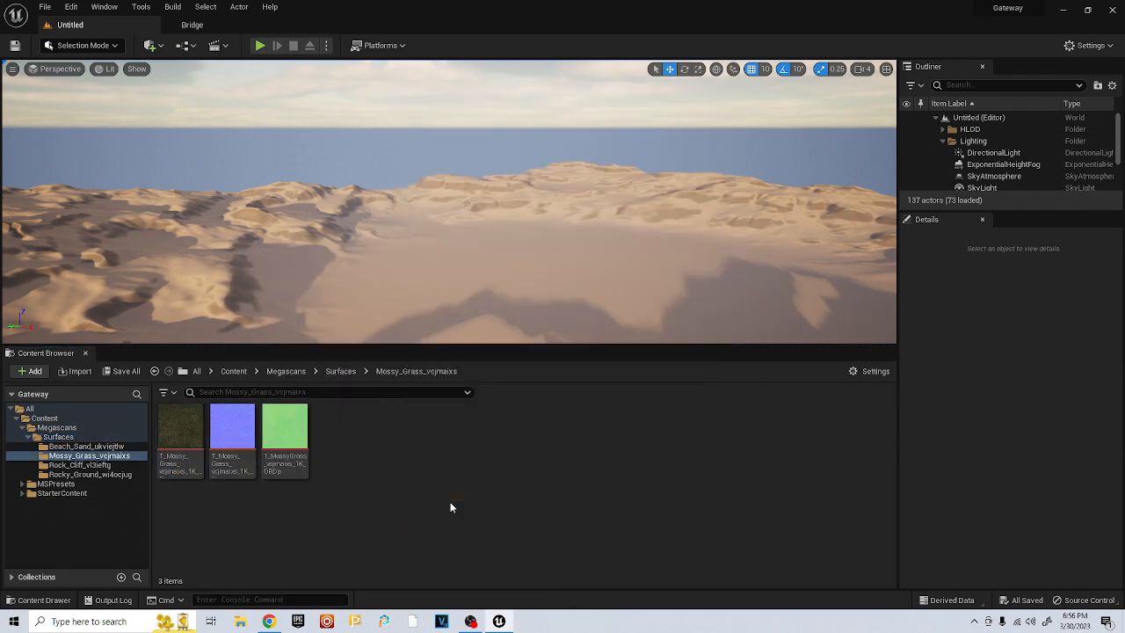
Delete the material instance from the Rock Cliff surface folder, leaving only its textures
{"action": "left_click", "coordinate": [340, 371]}
{"action": "double_click", "coordinate": [285, 429]}
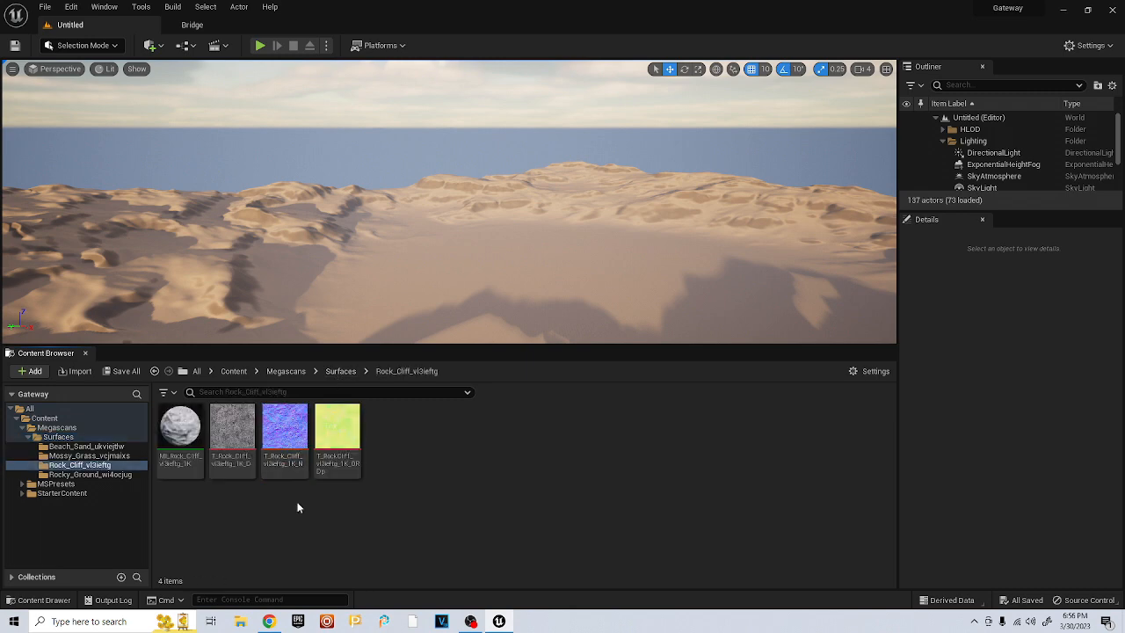
{"action": "left_click", "coordinate": [180, 430]}
{"action": "key", "text": "Delete"}
{"action": "left_click", "coordinate": [481, 500]}
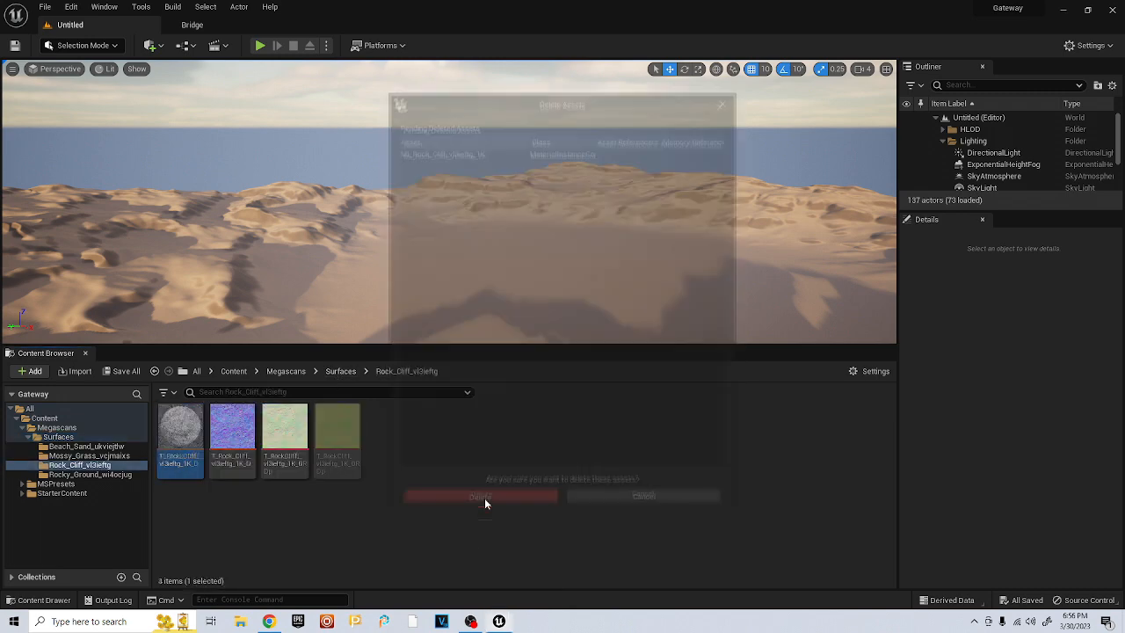
Delete the material instance from the Rocky Ground surface folder, leaving only its textures
{"action": "left_click", "coordinate": [340, 371]}
{"action": "double_click", "coordinate": [337, 429]}
{"action": "left_click", "coordinate": [180, 430]}
{"action": "key", "text": "Delete"}
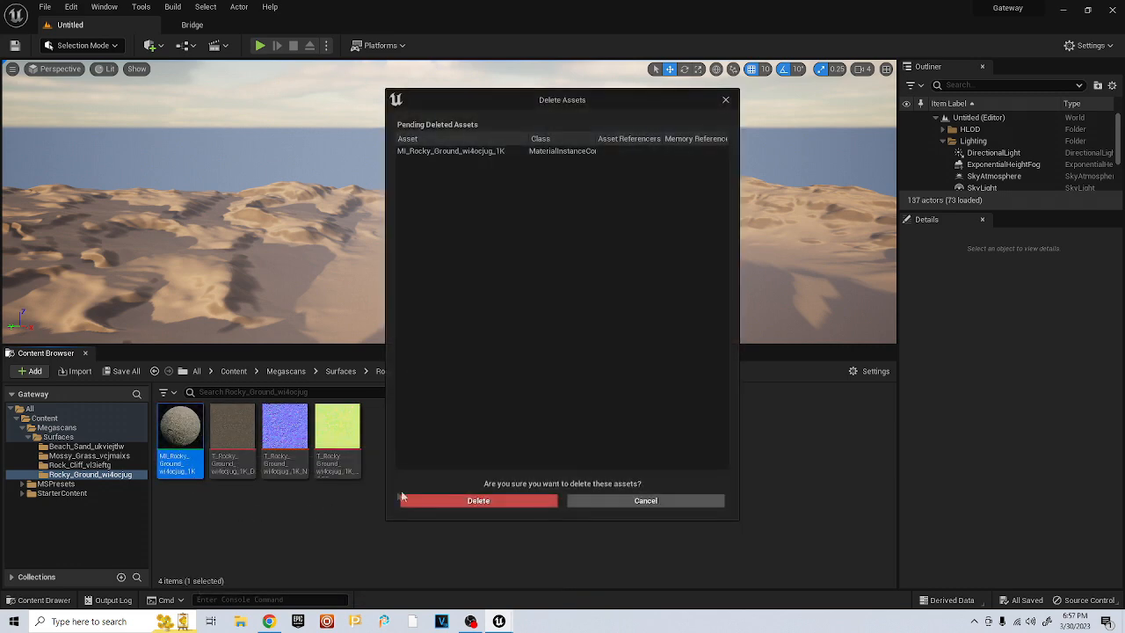
{"action": "left_click", "coordinate": [444, 500]}
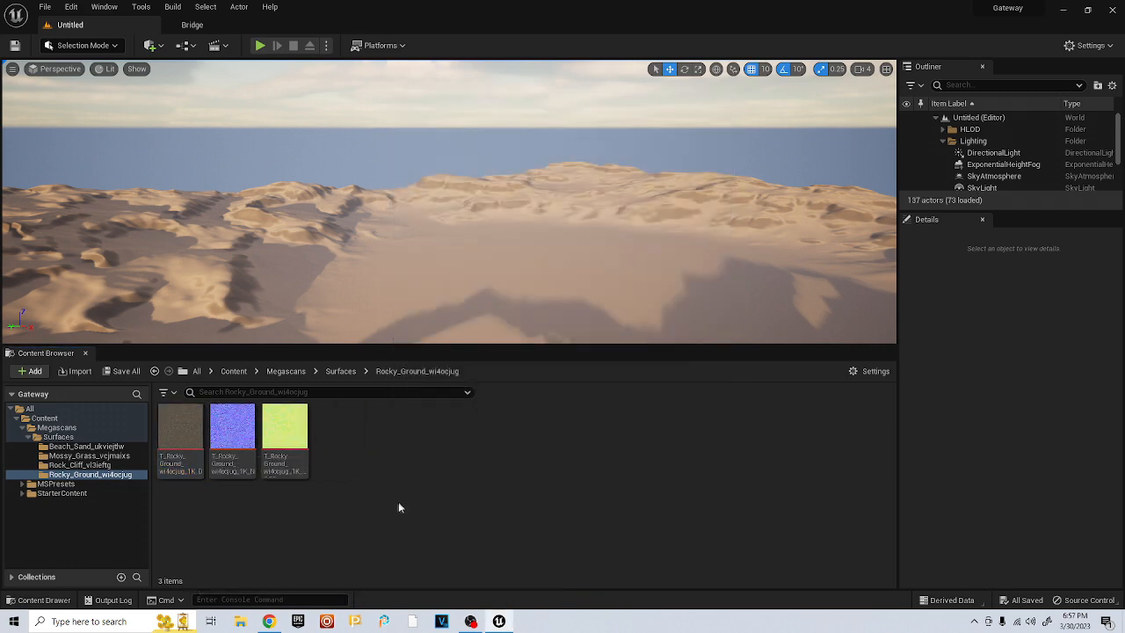
Start migrating the Beach Sand, Mossy Grass, Rock Cliff and Rocky Ground folders together, accepting all their textures in the asset report
{"action": "left_click", "coordinate": [340, 371]}
{"action": "left_click", "coordinate": [180, 431]}
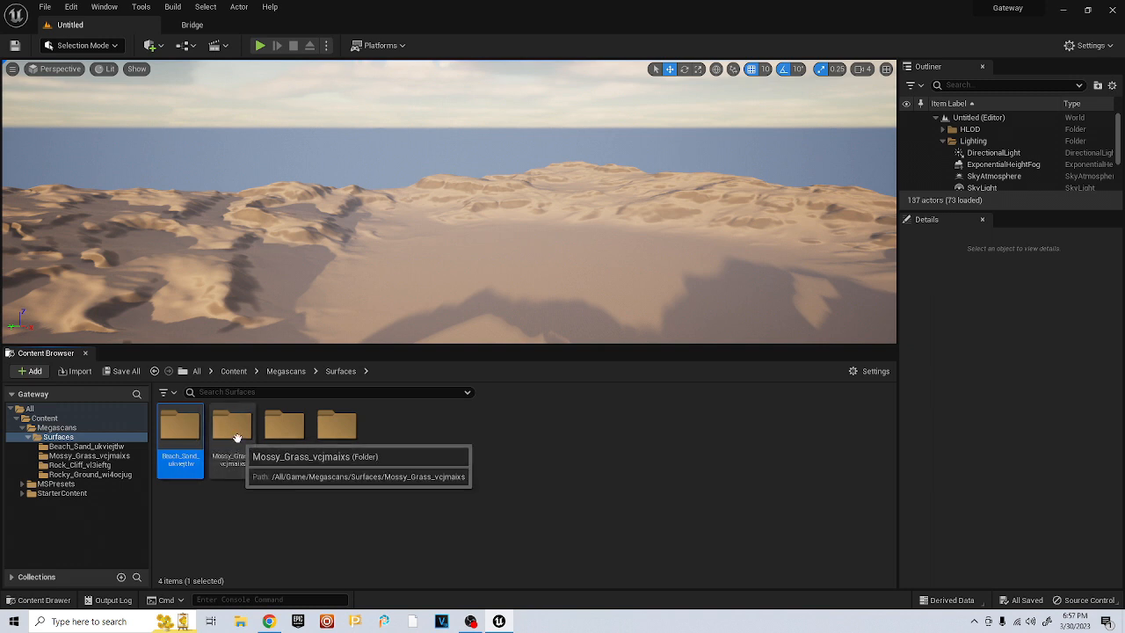
{"action": "left_click", "coordinate": [233, 430], "text": "ctrl"}
{"action": "left_click", "coordinate": [283, 430], "text": "ctrl"}
{"action": "left_click", "coordinate": [336, 431], "text": "ctrl"}
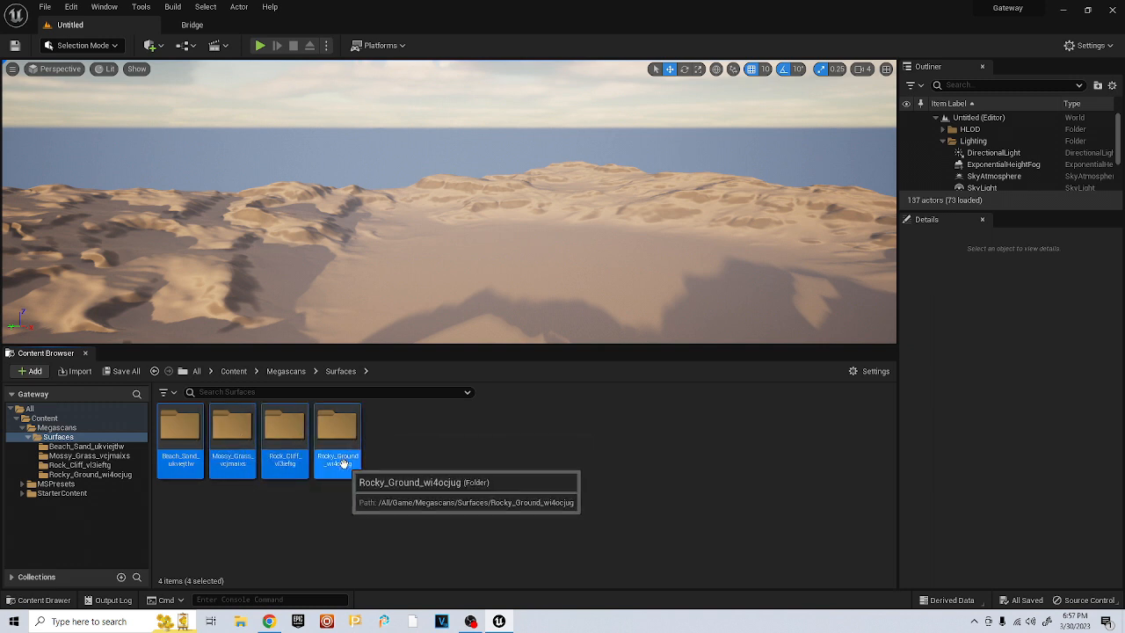
{"action": "right_click", "coordinate": [341, 437]}
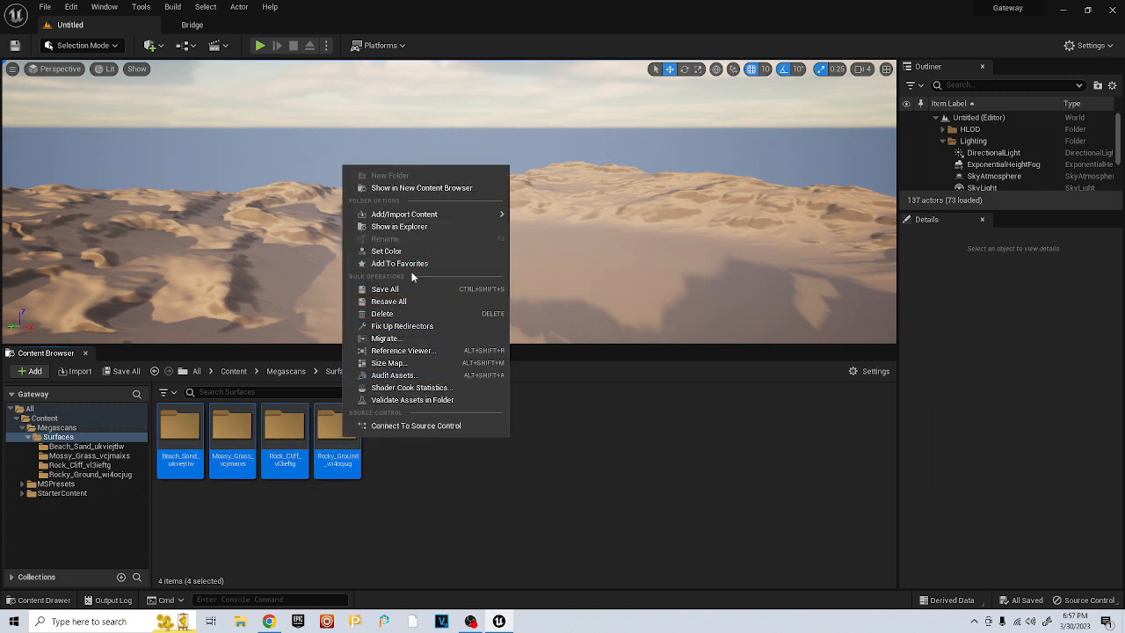
{"action": "left_click", "coordinate": [384, 338]}
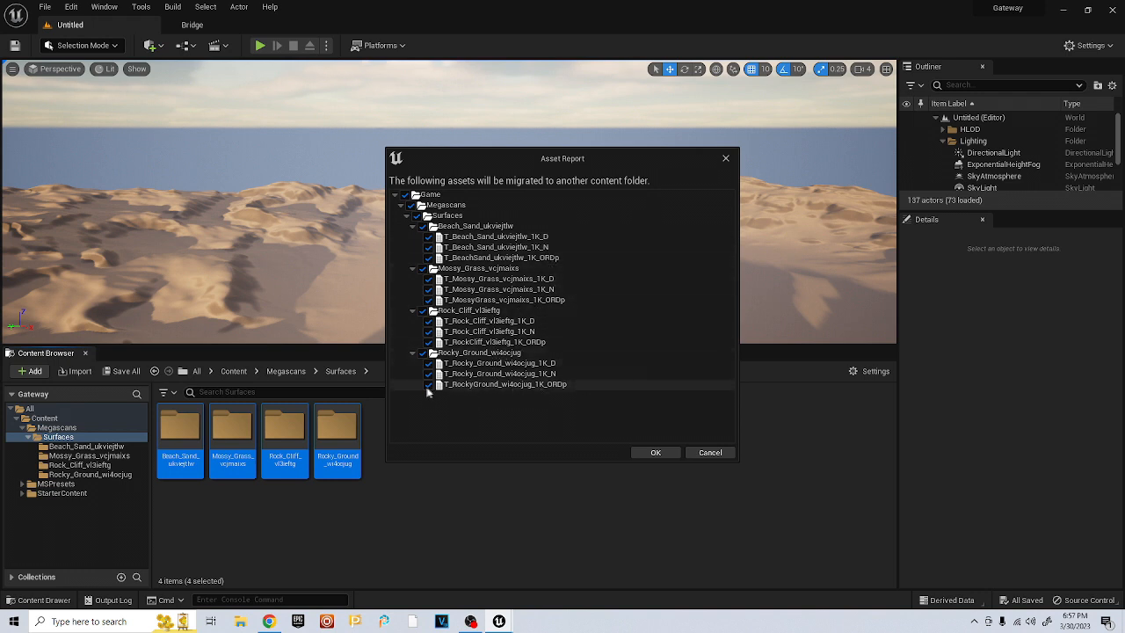
{"action": "left_click", "coordinate": [654, 453]}
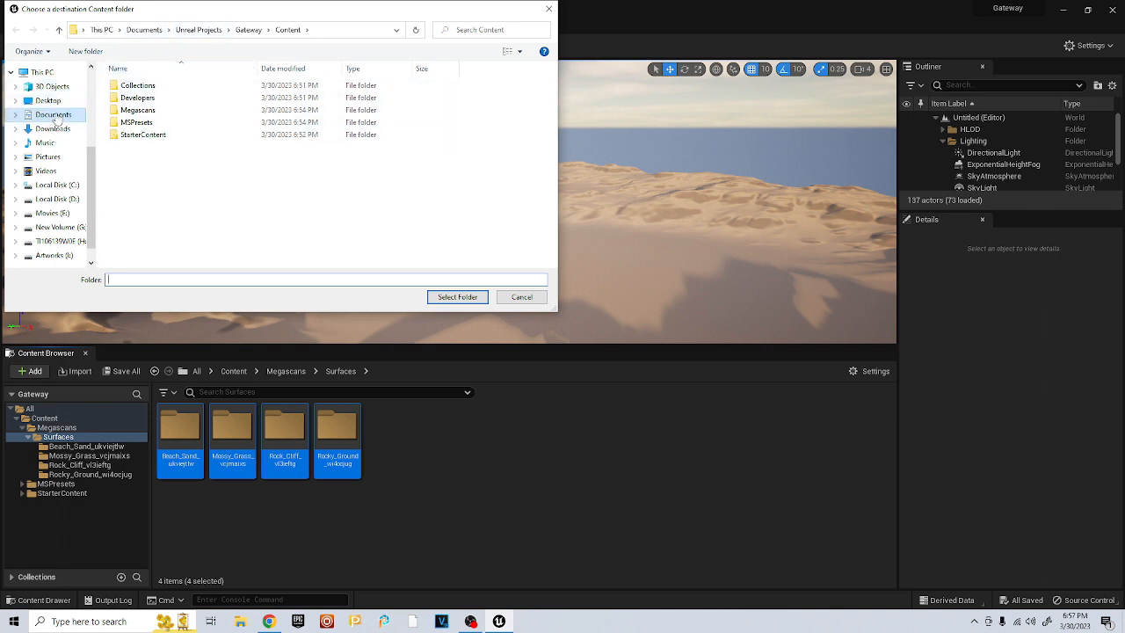
Choose Documents > Fortnite Projects > Realistic > Plugins > Realistic > Content as the migration destination and run the migration
{"action": "left_click", "coordinate": [54, 119]}
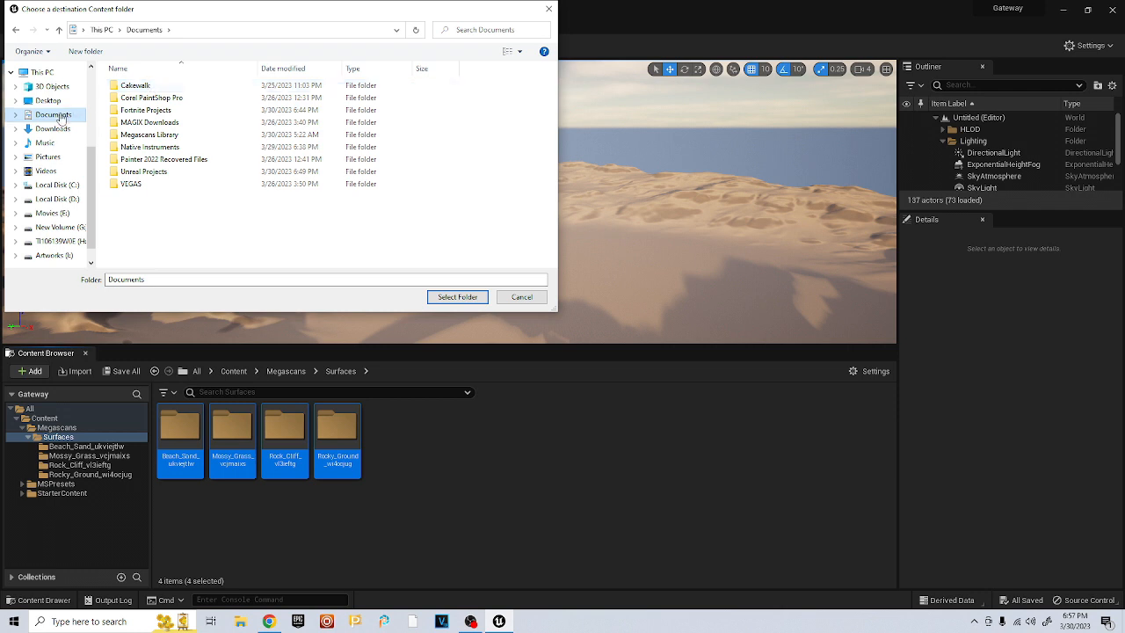
{"action": "left_click", "coordinate": [145, 111]}
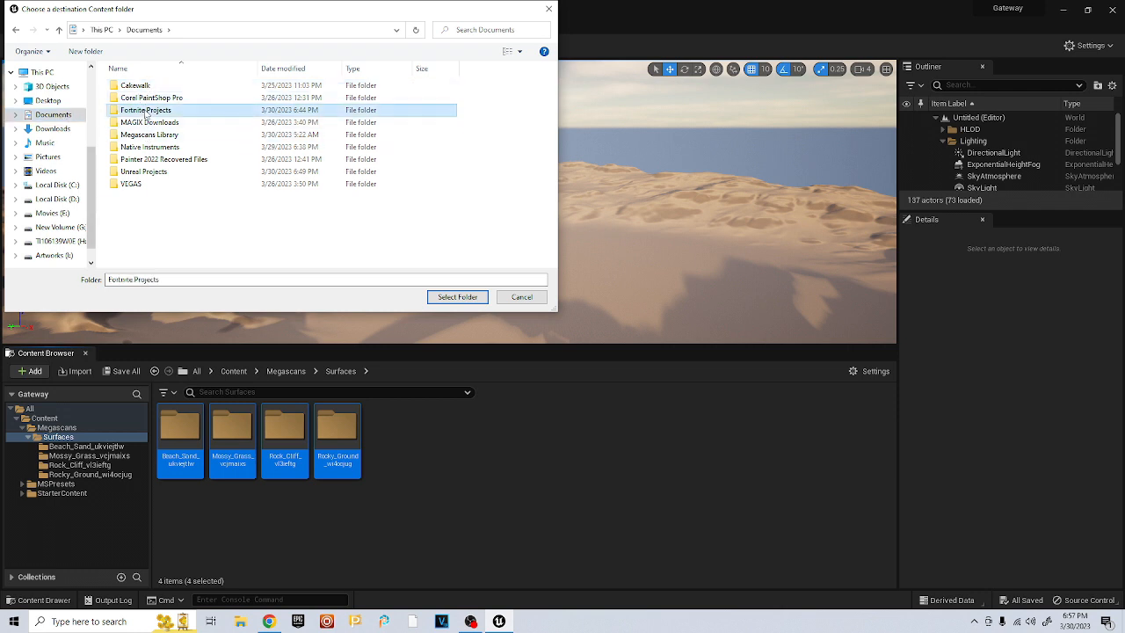
{"action": "double_click", "coordinate": [145, 111]}
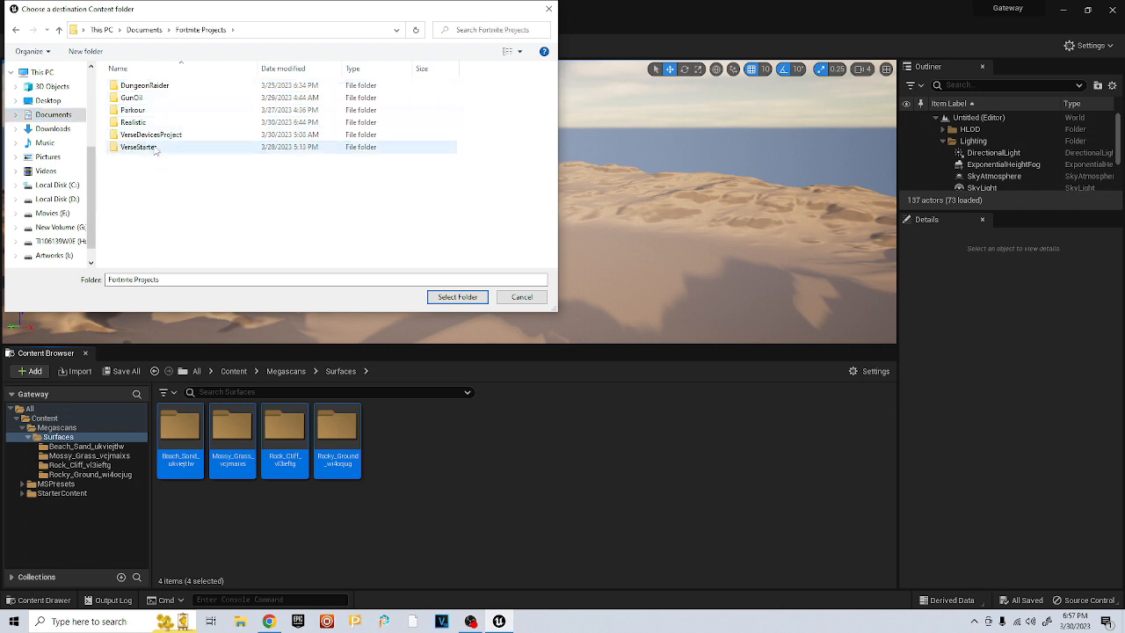
{"action": "double_click", "coordinate": [135, 123]}
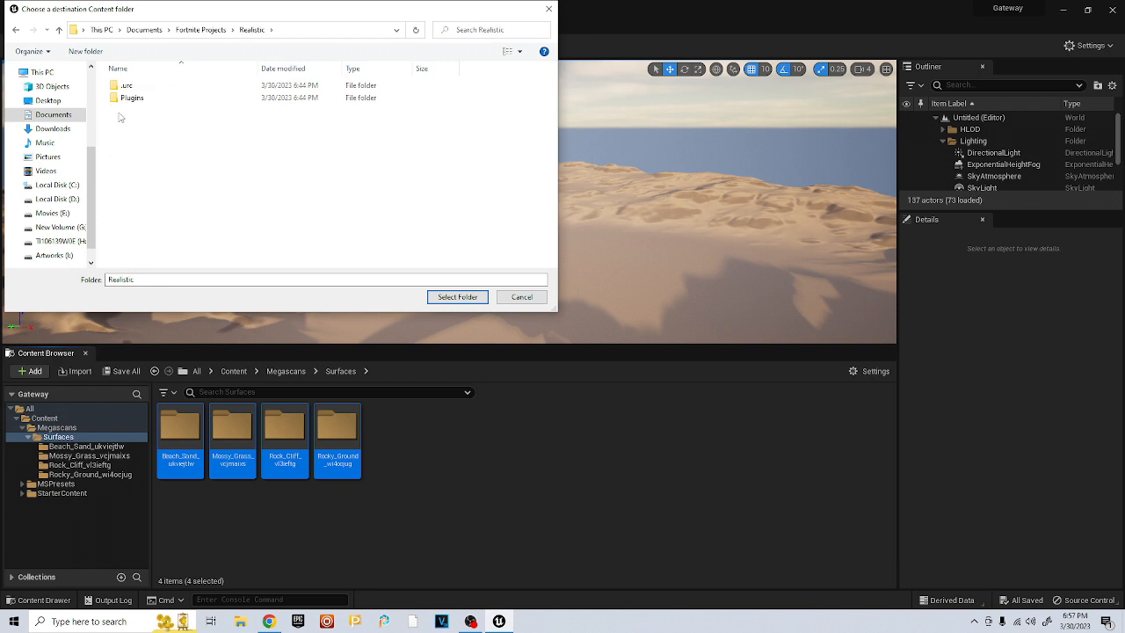
{"action": "double_click", "coordinate": [120, 99]}
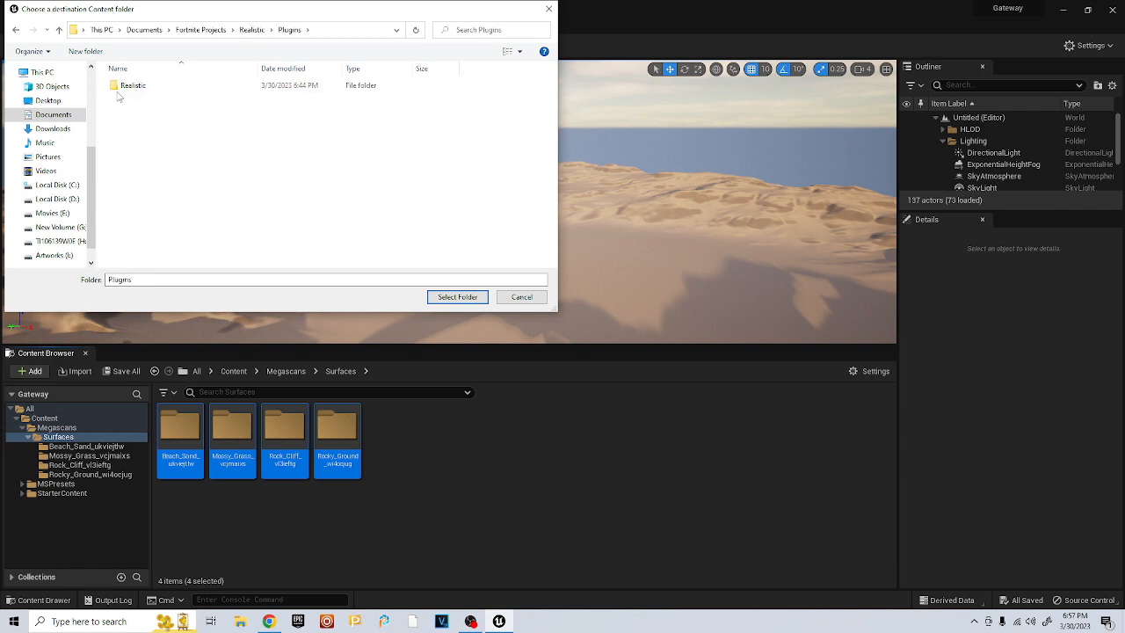
{"action": "double_click", "coordinate": [119, 94]}
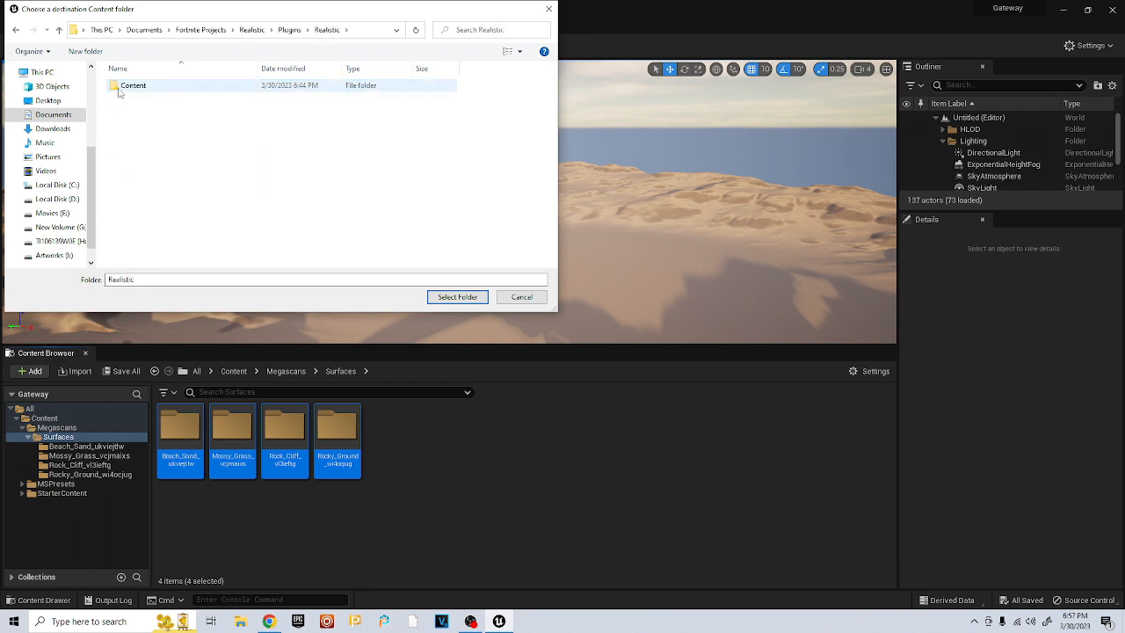
{"action": "left_click", "coordinate": [119, 88]}
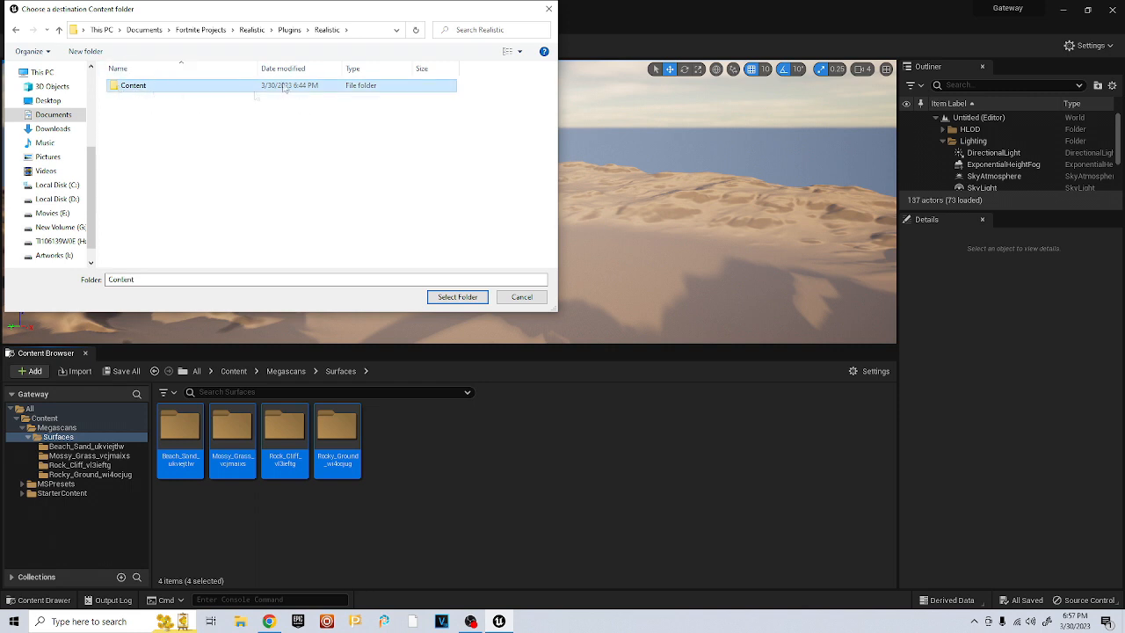
{"action": "double_click", "coordinate": [199, 88]}
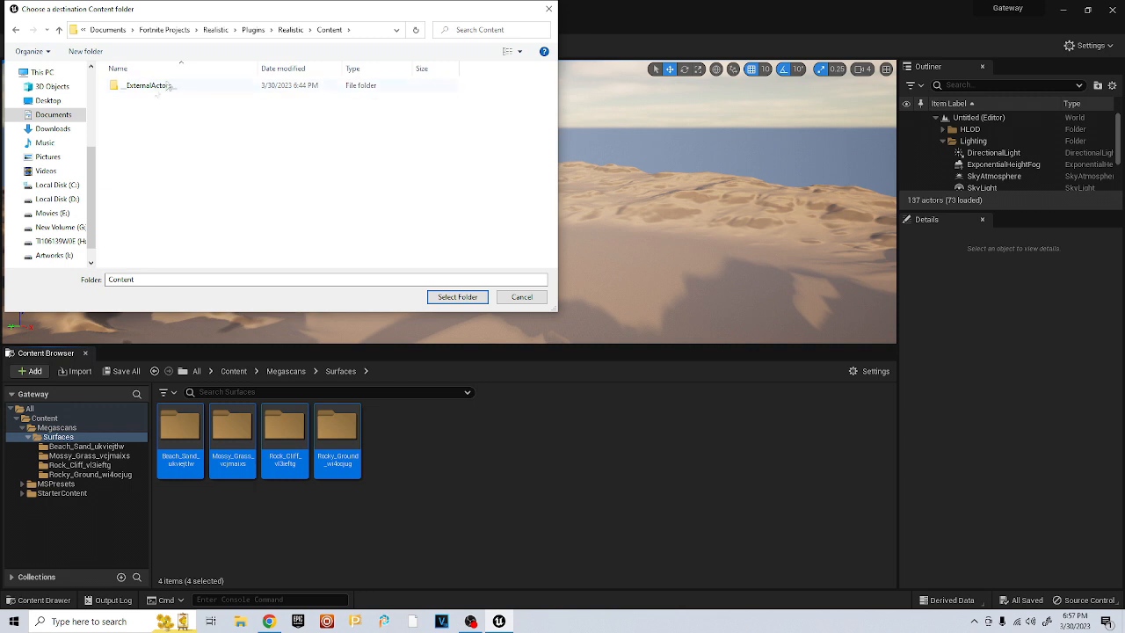
{"action": "left_click", "coordinate": [292, 30]}
{"action": "left_click", "coordinate": [164, 88]}
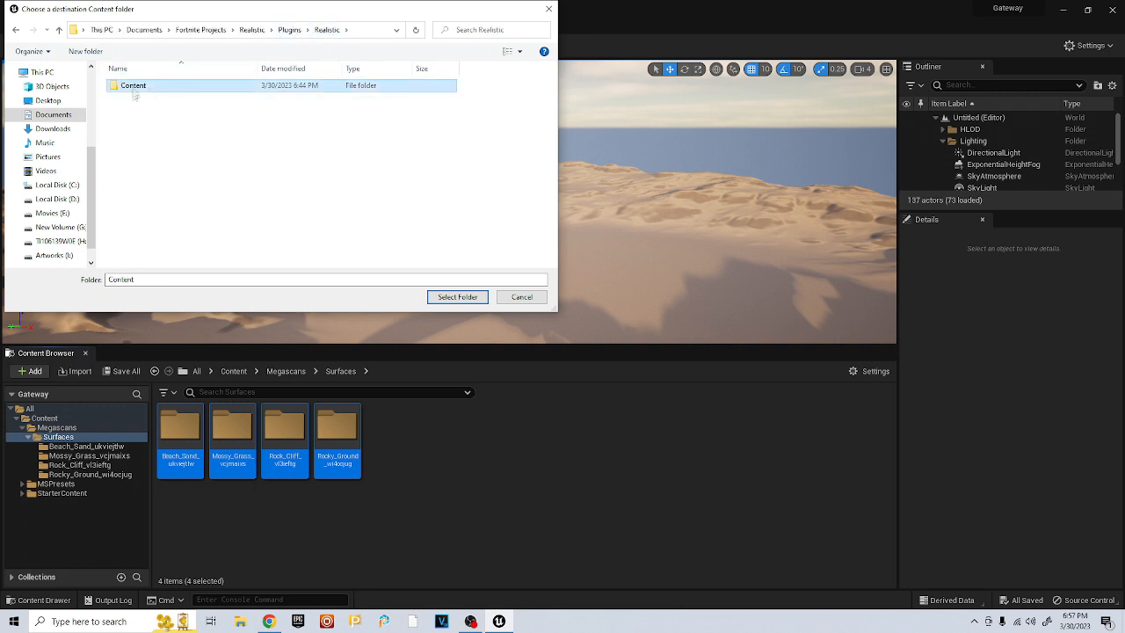
{"action": "left_click", "coordinate": [455, 298]}
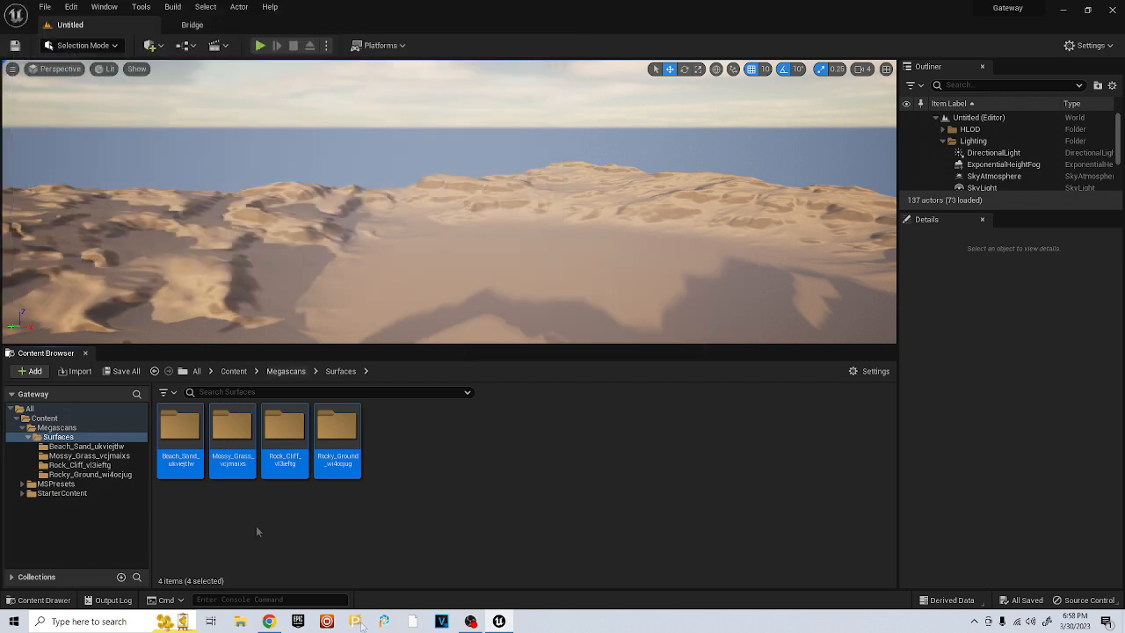
Start the Epic Games Launcher and close the Gateway project in Unreal Engine
{"action": "left_click", "coordinate": [298, 620]}
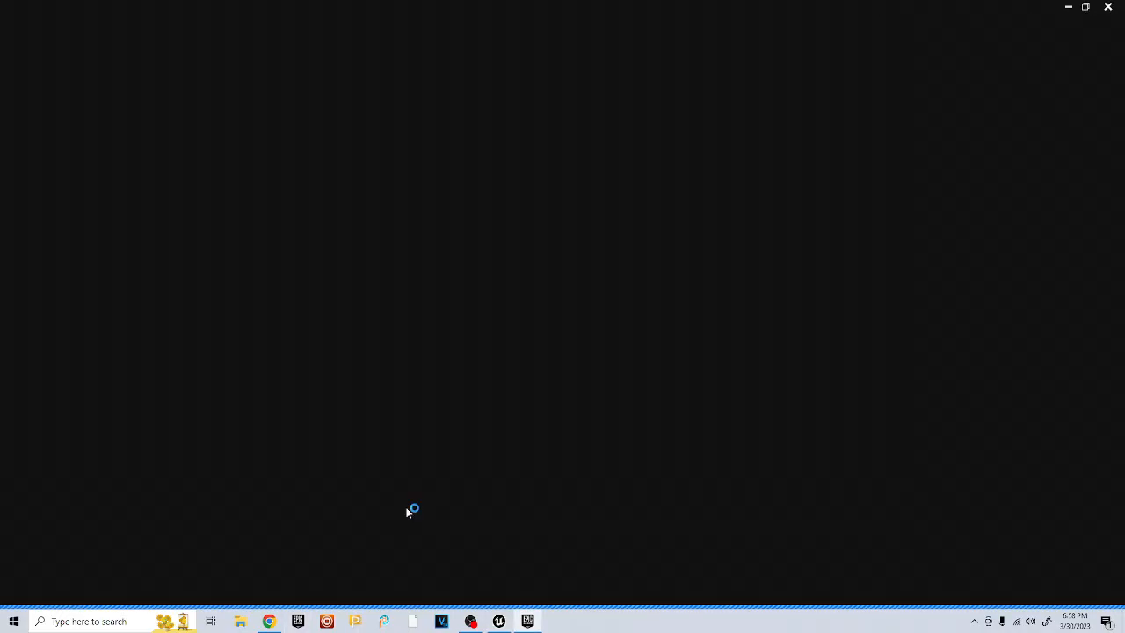
{"action": "left_click", "coordinate": [530, 619]}
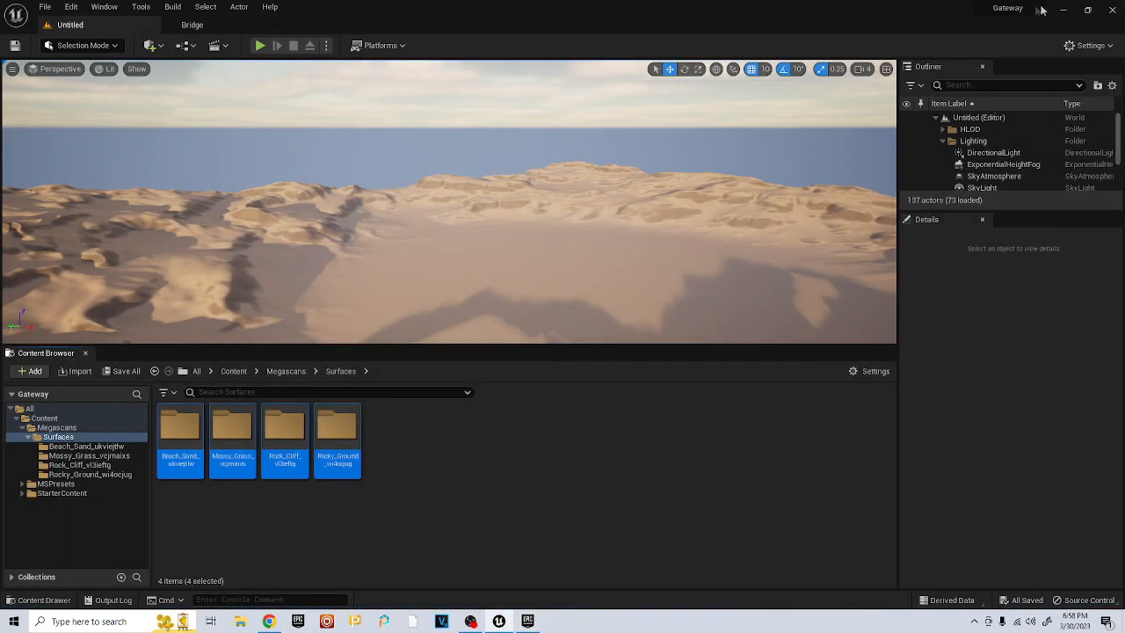
{"action": "left_click", "coordinate": [1111, 10]}
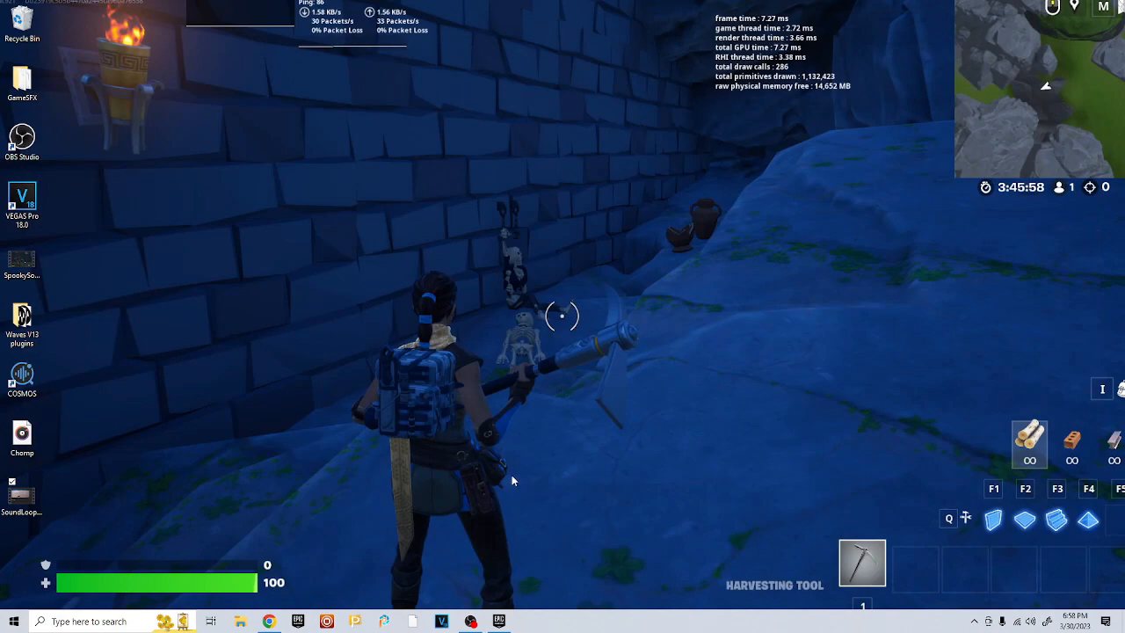
Switch to the Epic Games Launcher, launch Unreal Editor for Fortnite from the Library and dismiss its News window
{"action": "left_click", "coordinate": [499, 622]}
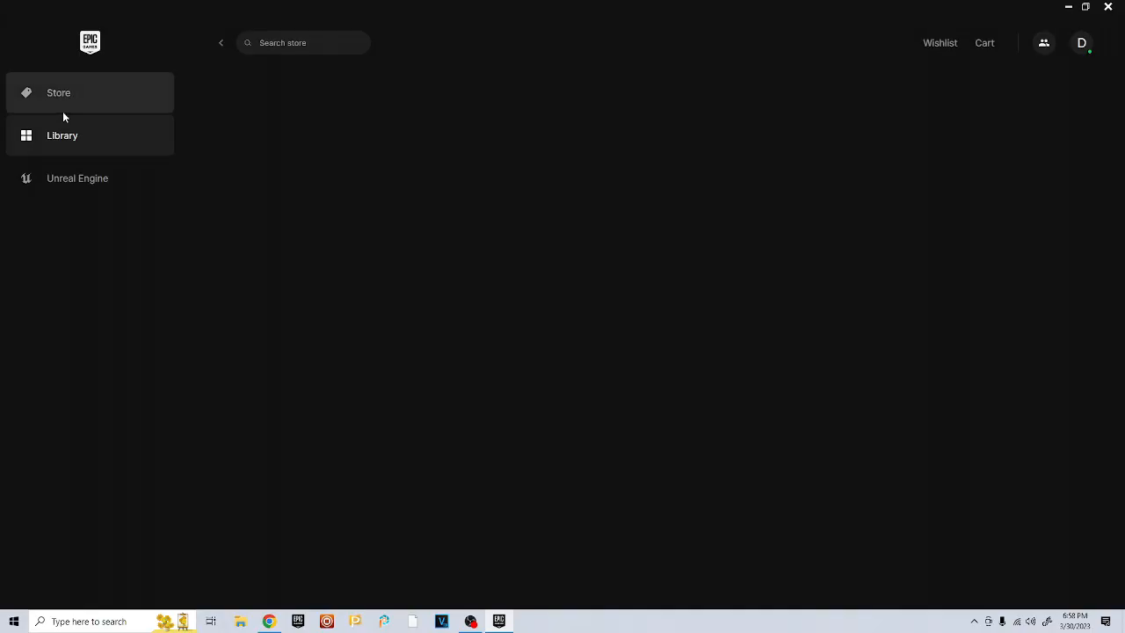
{"action": "left_click", "coordinate": [65, 136]}
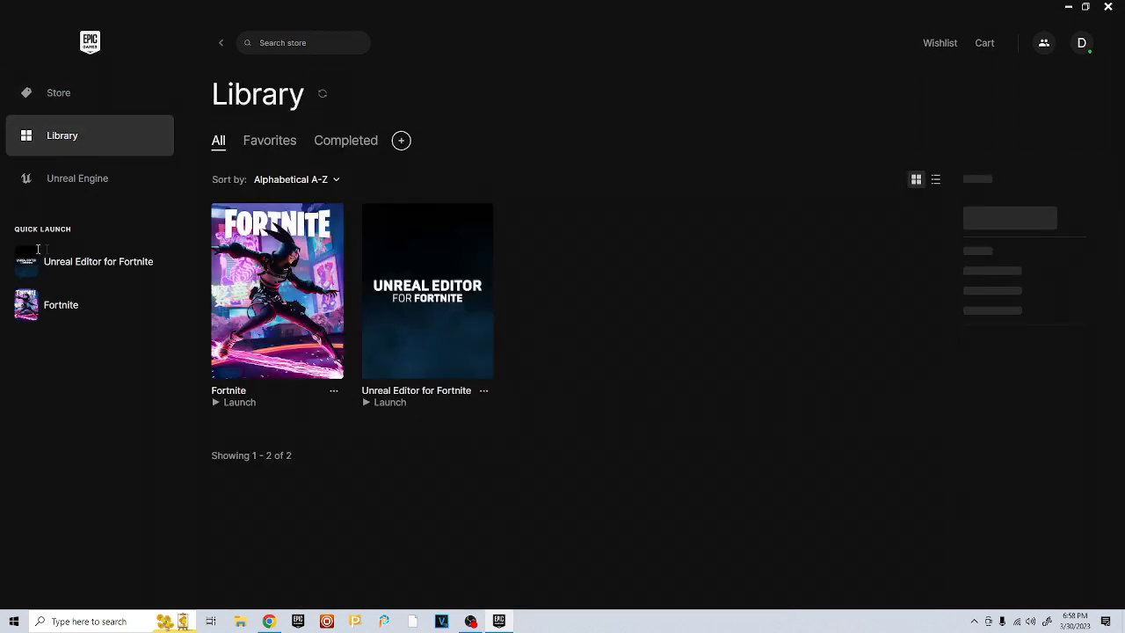
{"action": "left_click", "coordinate": [388, 309]}
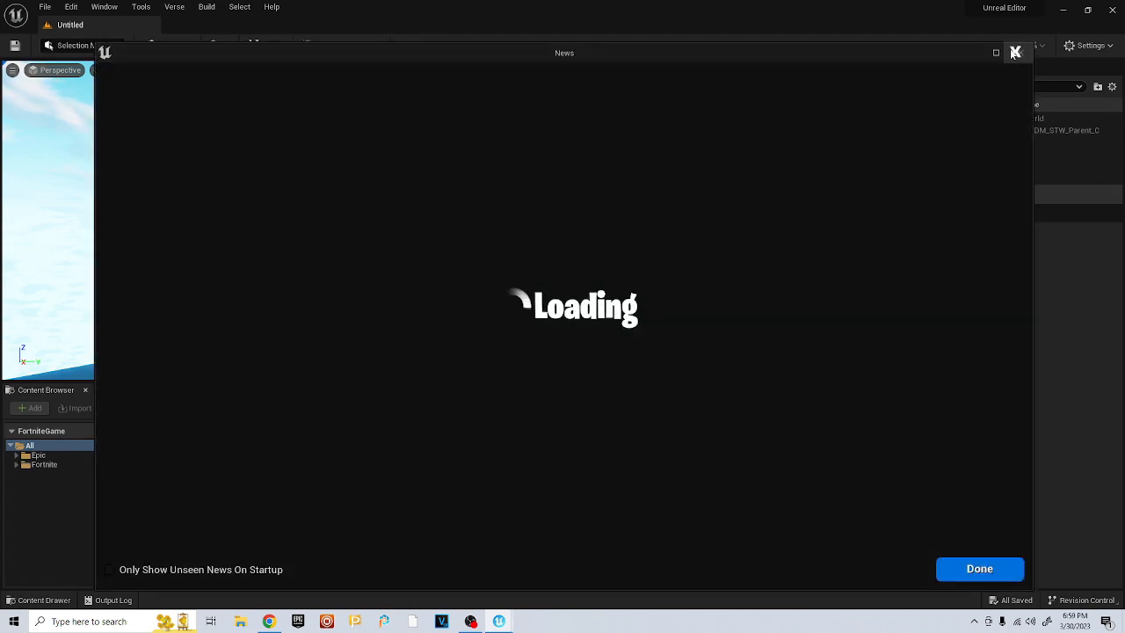
{"action": "left_click", "coordinate": [1015, 53]}
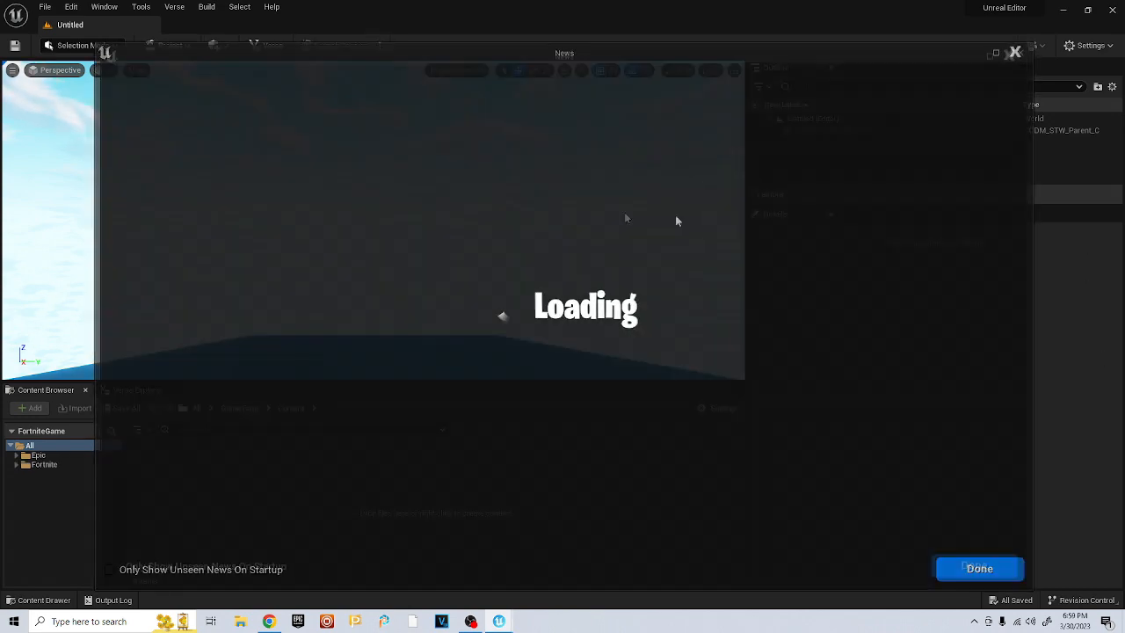
Open the Realistic project from My Projects and create a folder named Materials in its Realistic Content root
{"action": "left_click", "coordinate": [411, 201]}
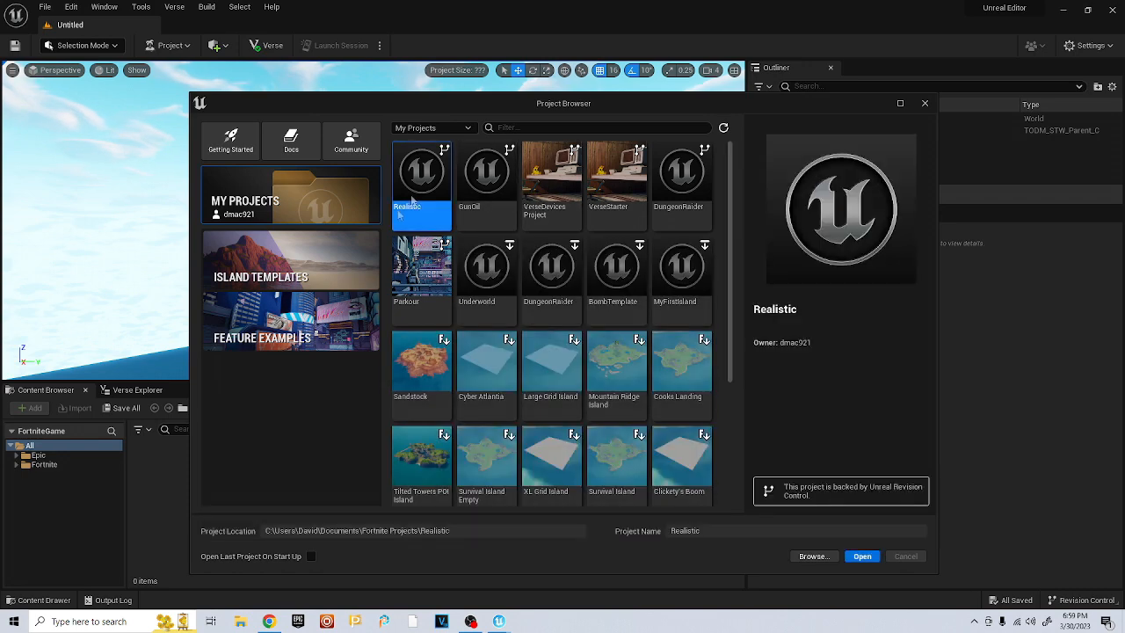
{"action": "left_click", "coordinate": [861, 555]}
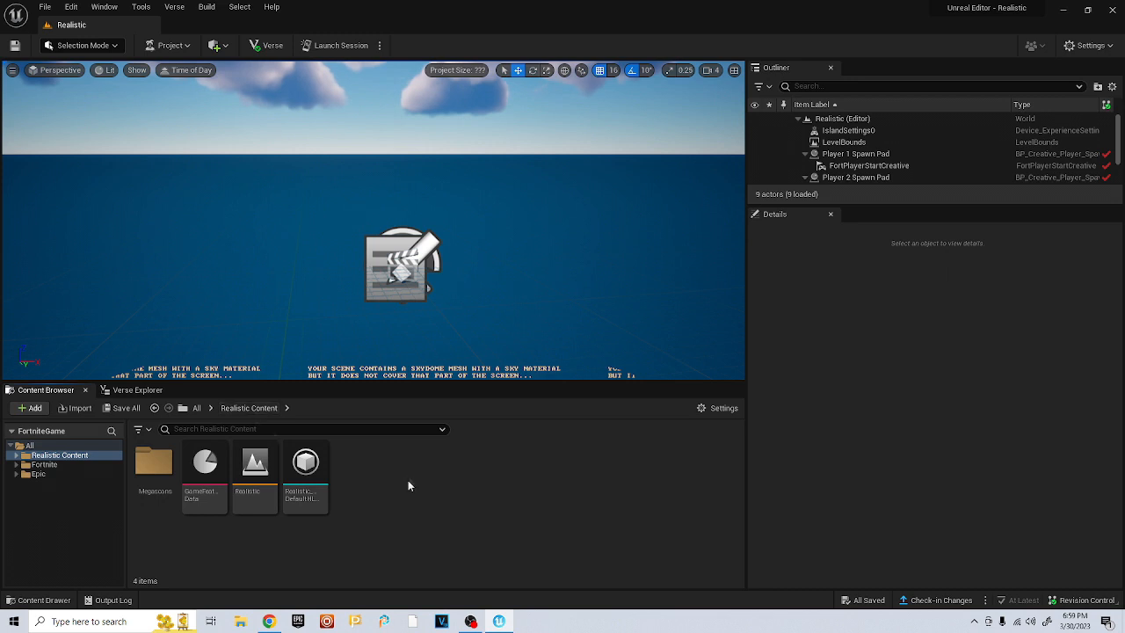
{"action": "right_click", "coordinate": [358, 481]}
{"action": "left_click", "coordinate": [411, 231]}
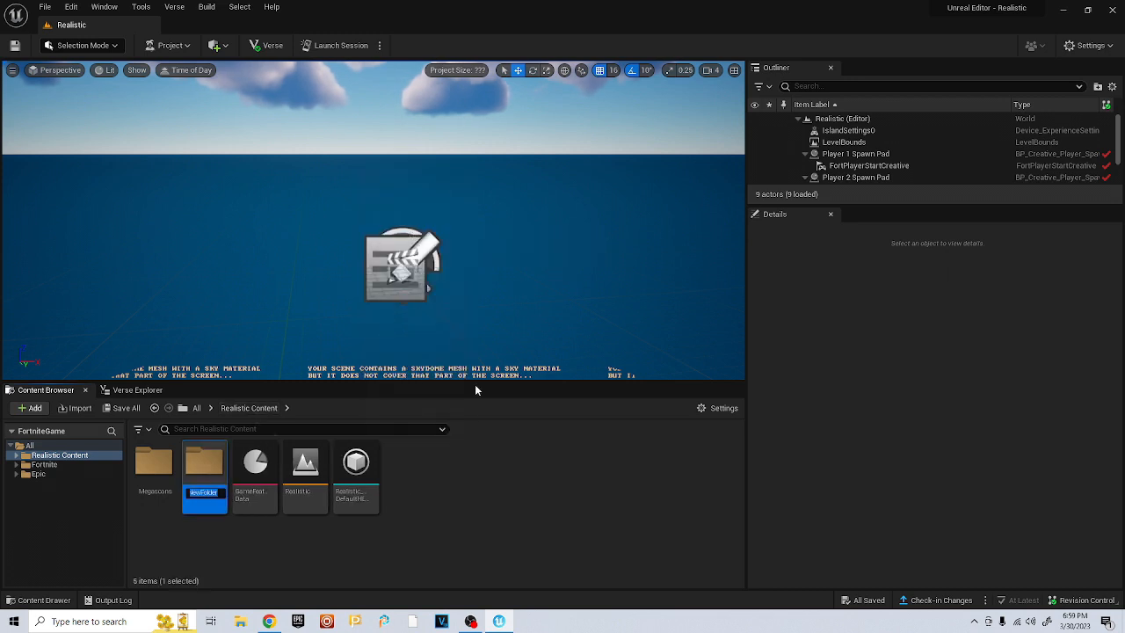
{"action": "type", "text": "Materials"}
{"action": "key", "text": "Return"}
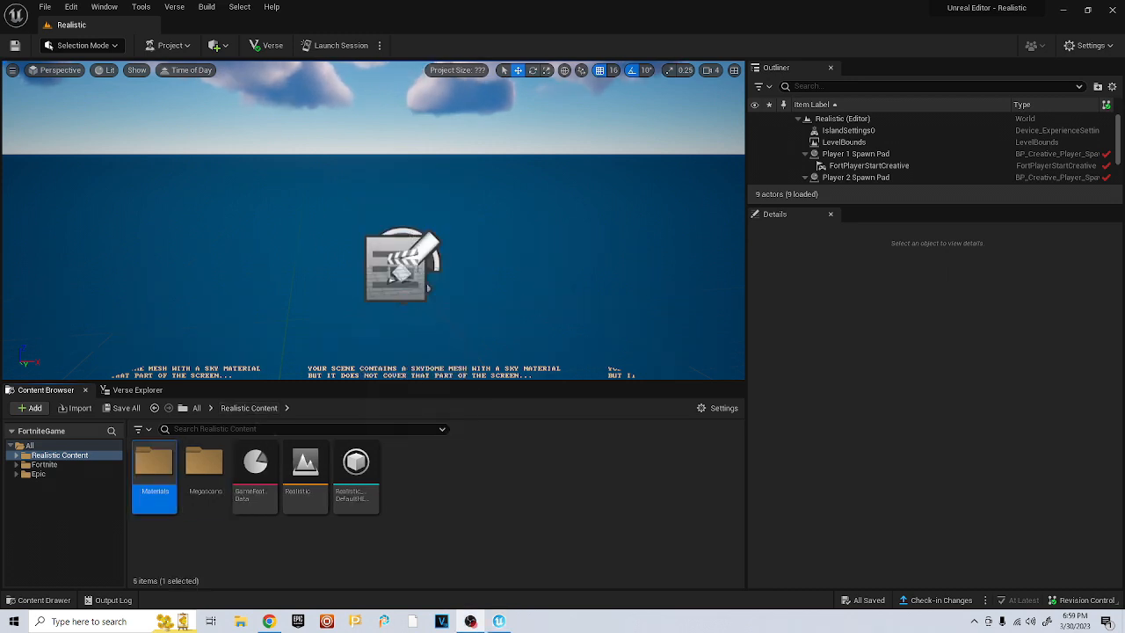
Create a new material named M_Landscape inside the Materials folder
{"action": "double_click", "coordinate": [155, 463]}
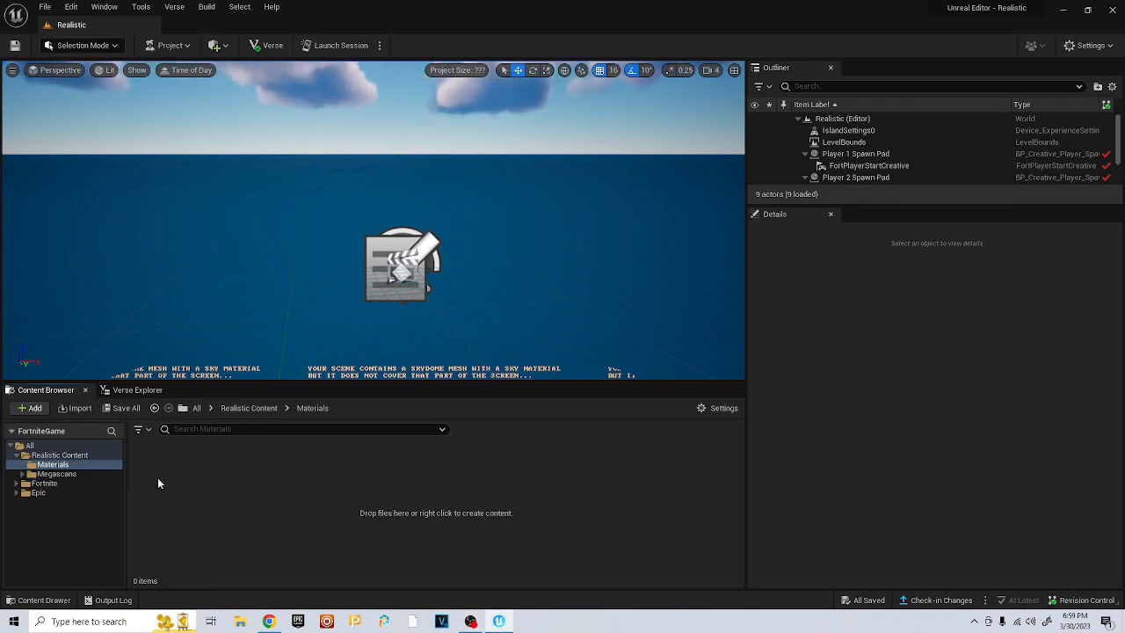
{"action": "right_click", "coordinate": [208, 492]}
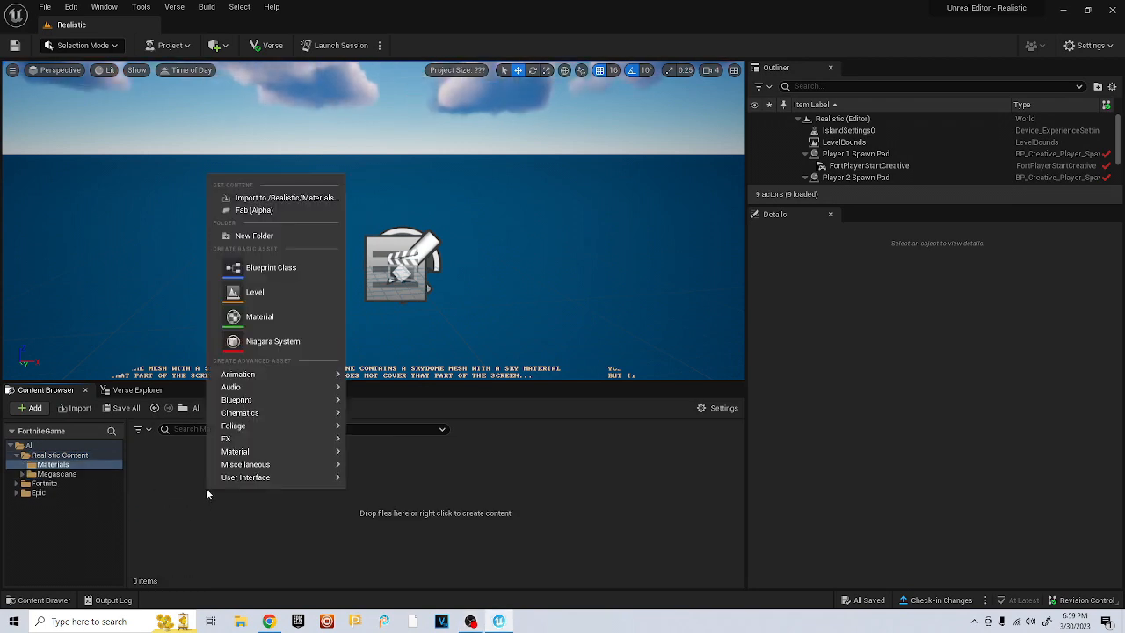
{"action": "left_click", "coordinate": [280, 320]}
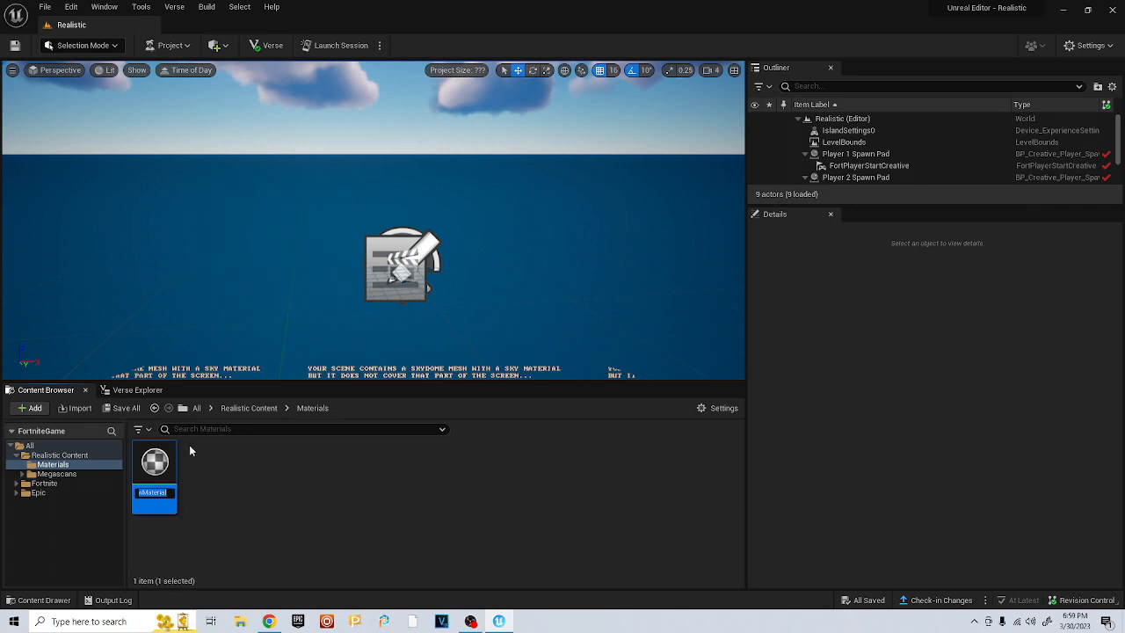
{"action": "type", "text": "M_"}
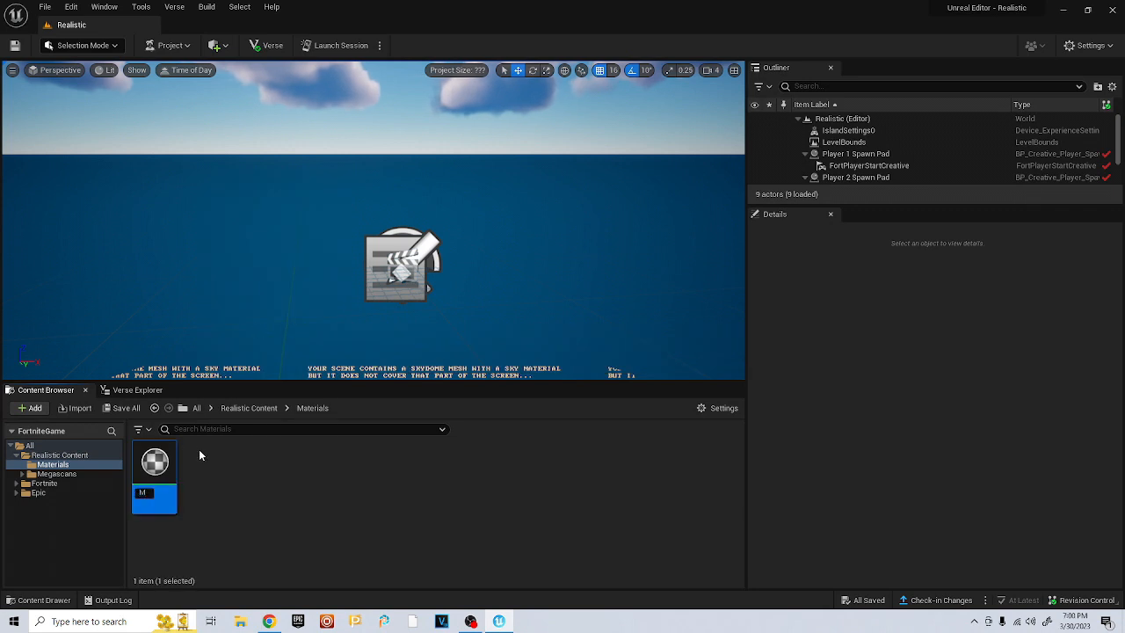
{"action": "type", "text": "Lan"}
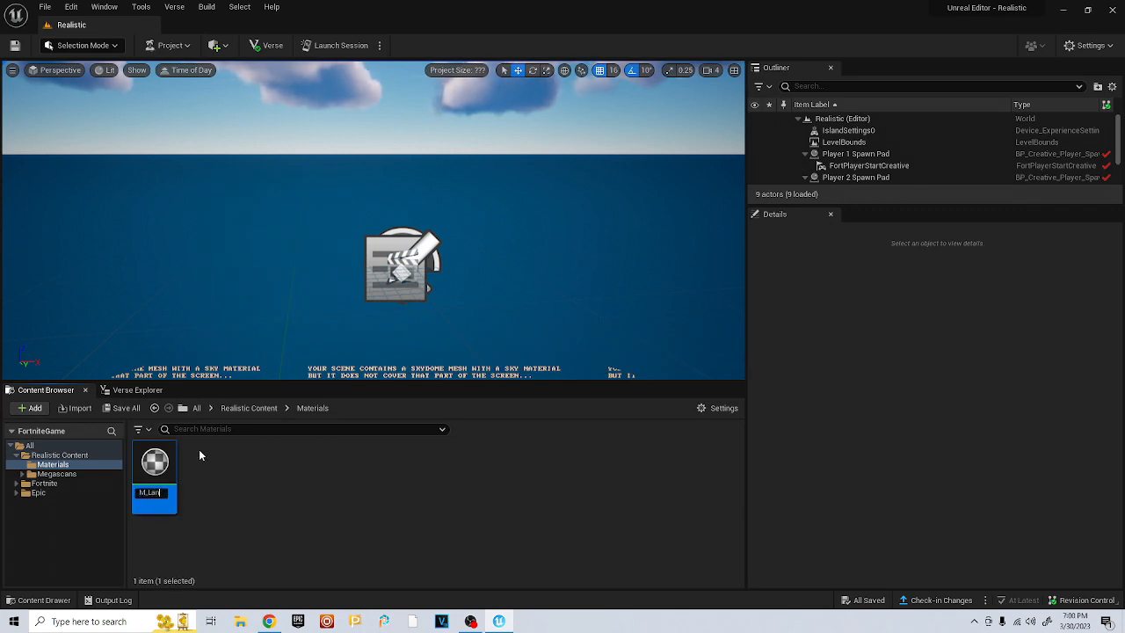
{"action": "type", "text": "dscape"}
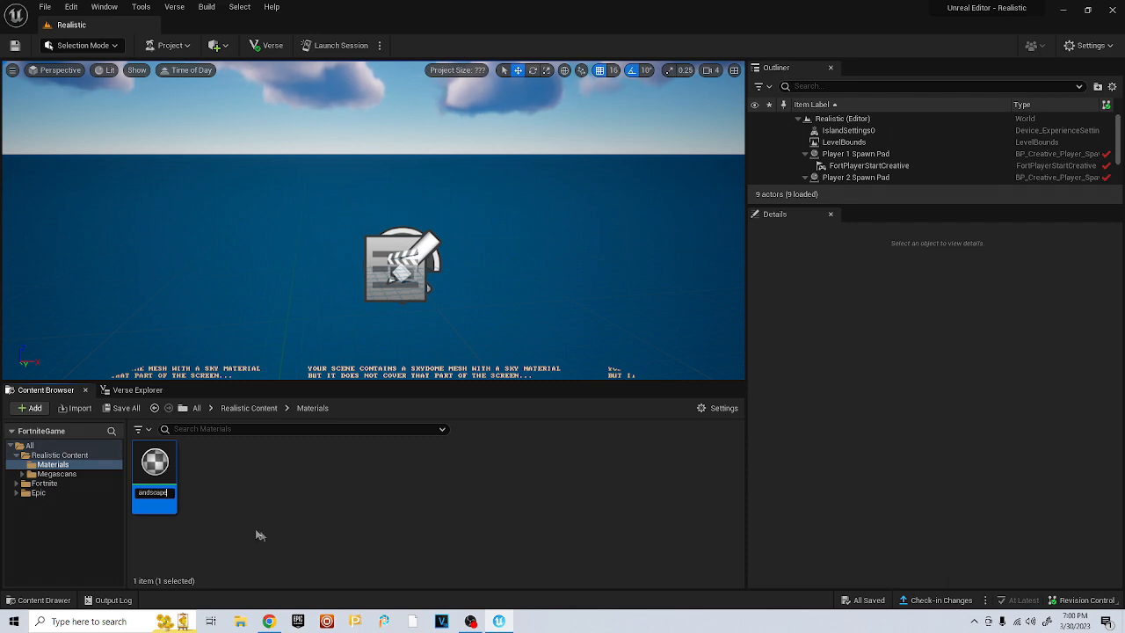
{"action": "key", "text": "Return"}
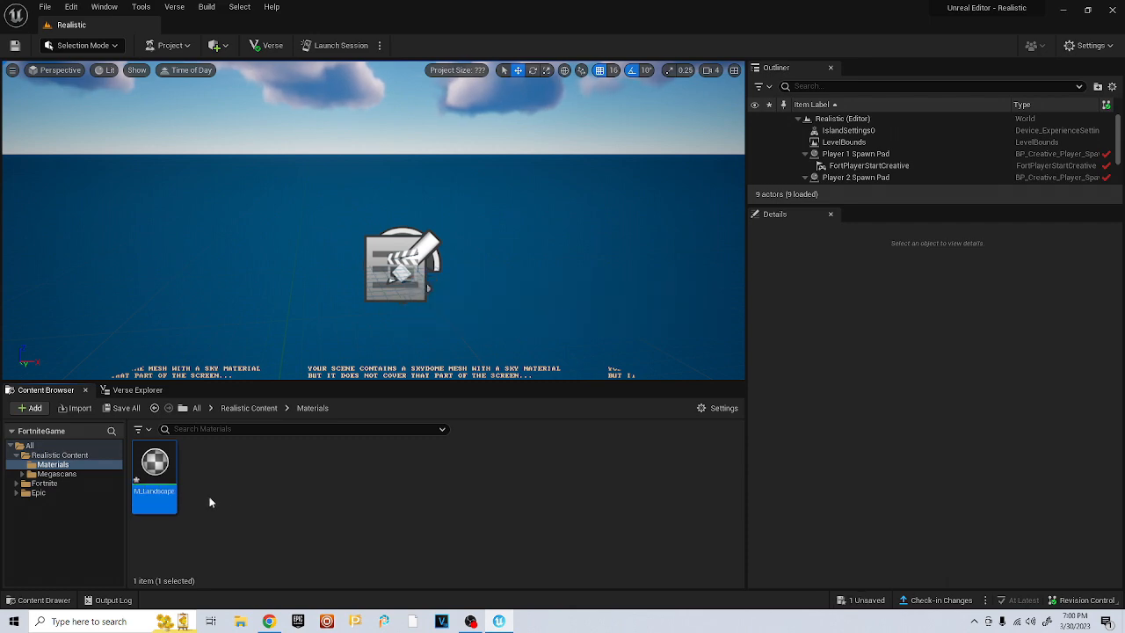
Open M_Landscape for editing and shrink its editor window so the Content Browser stays accessible beside it
{"action": "double_click", "coordinate": [154, 464]}
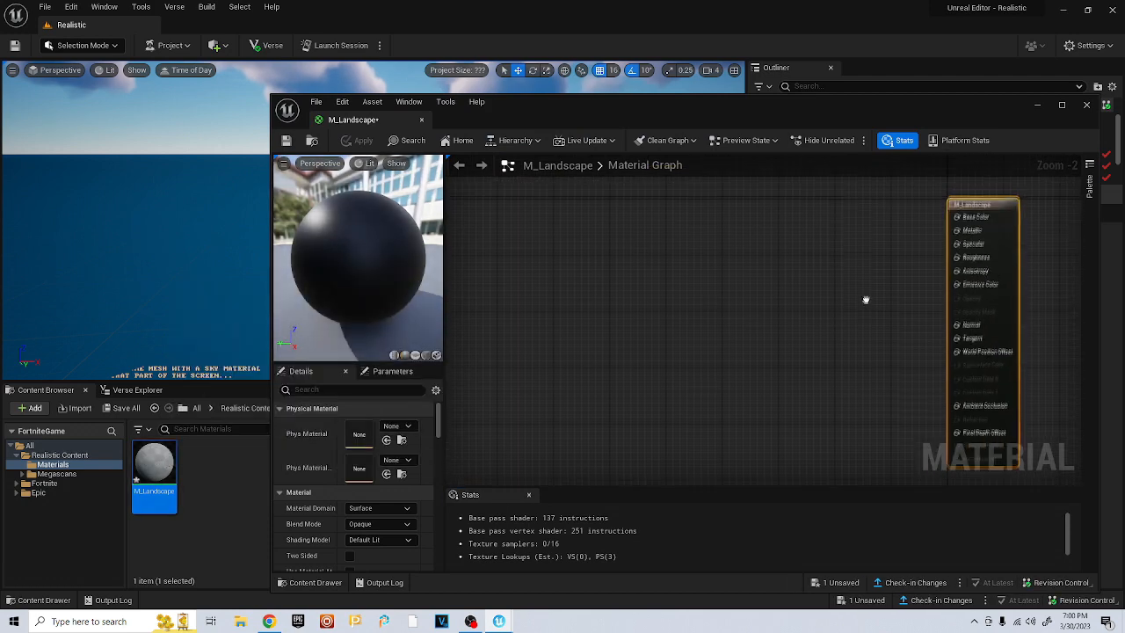
{"action": "left_click", "coordinate": [477, 101]}
{"action": "left_click_drag", "start_coordinate": [377, 124], "coordinate": [508, 161]}
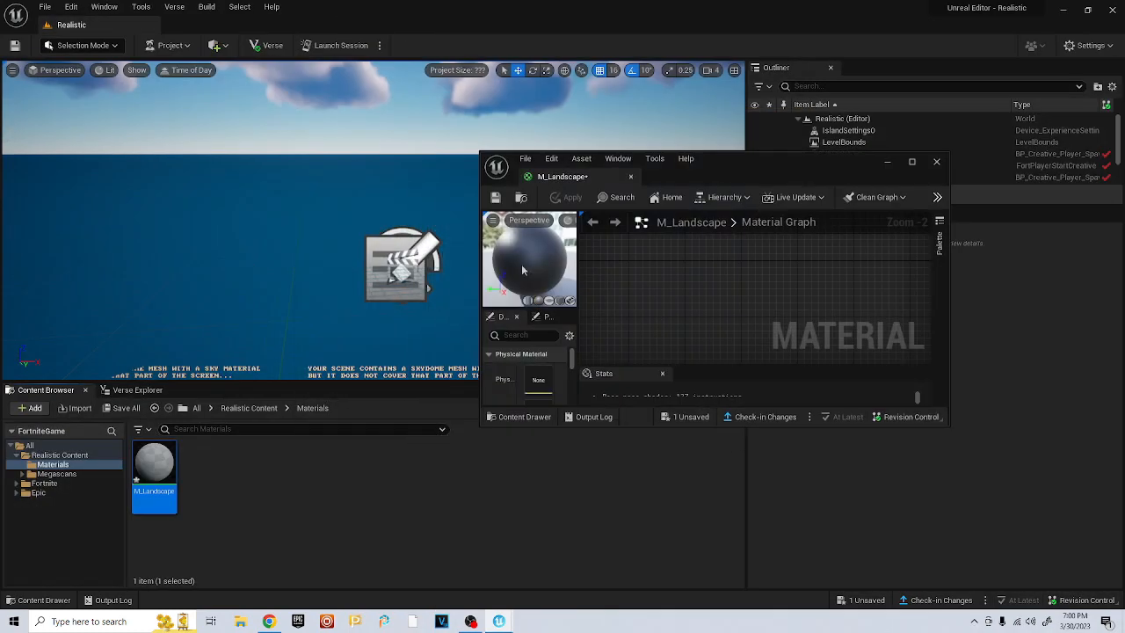
Add all three Mossy Grass textures from Megascans > Surfaces to the M_Landscape graph, enlarge its window and place the samples above and left of the result node
{"action": "left_click", "coordinate": [249, 410]}
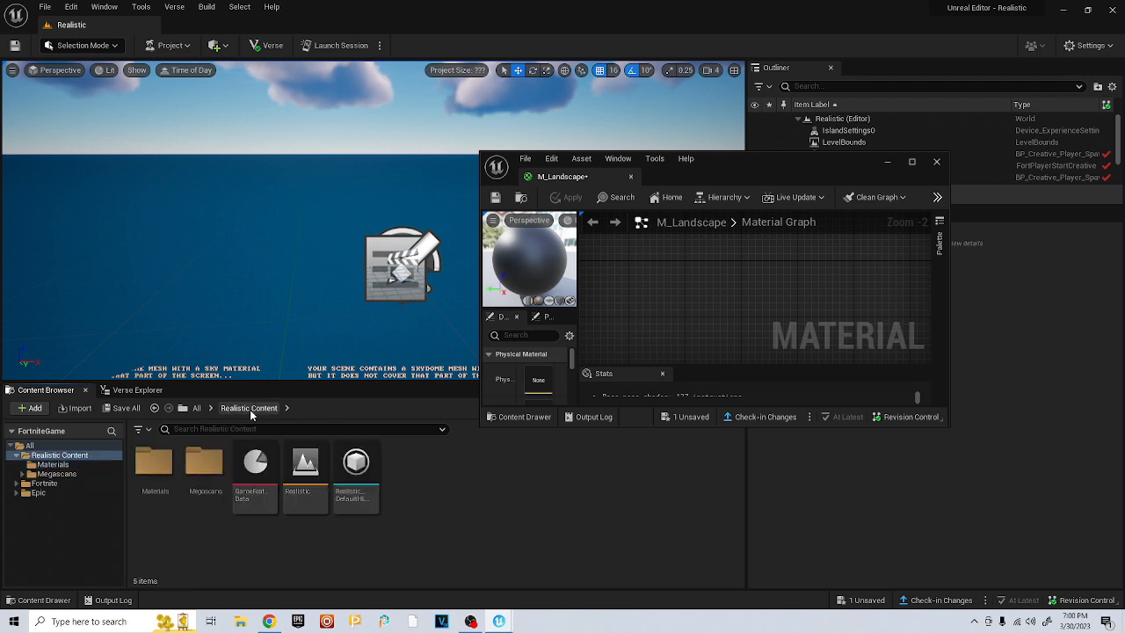
{"action": "double_click", "coordinate": [198, 479]}
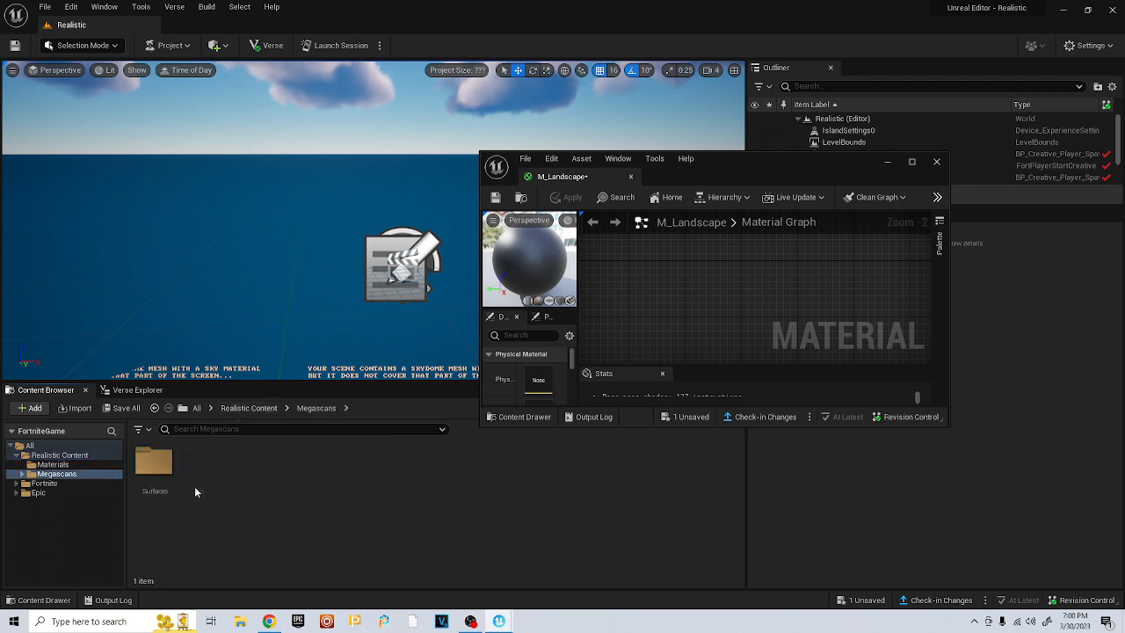
{"action": "double_click", "coordinate": [154, 466]}
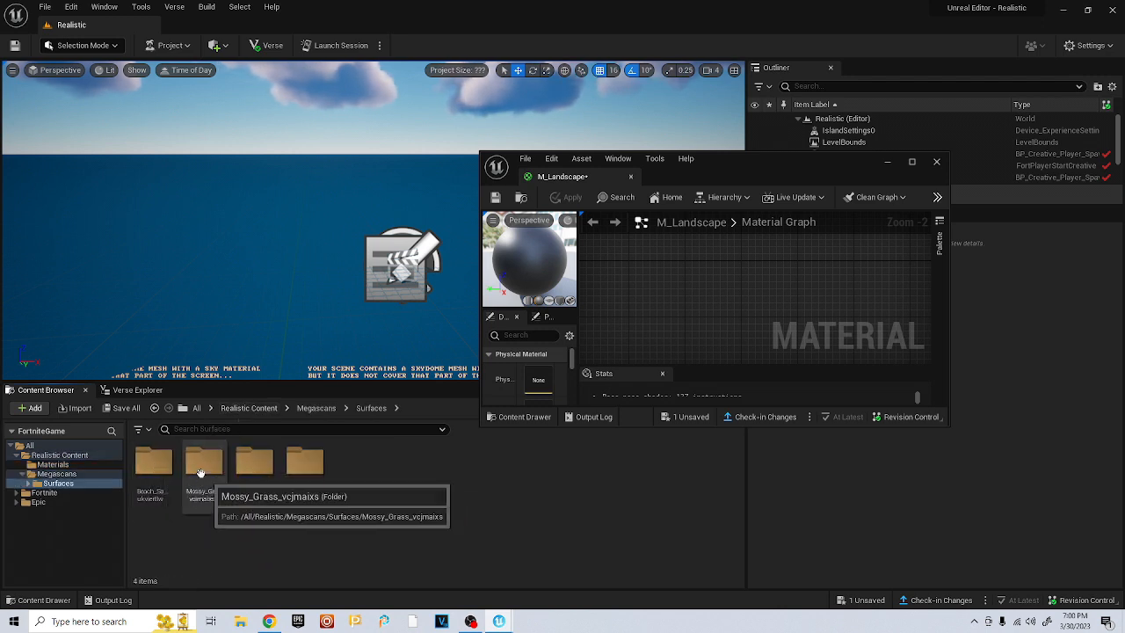
{"action": "double_click", "coordinate": [201, 472]}
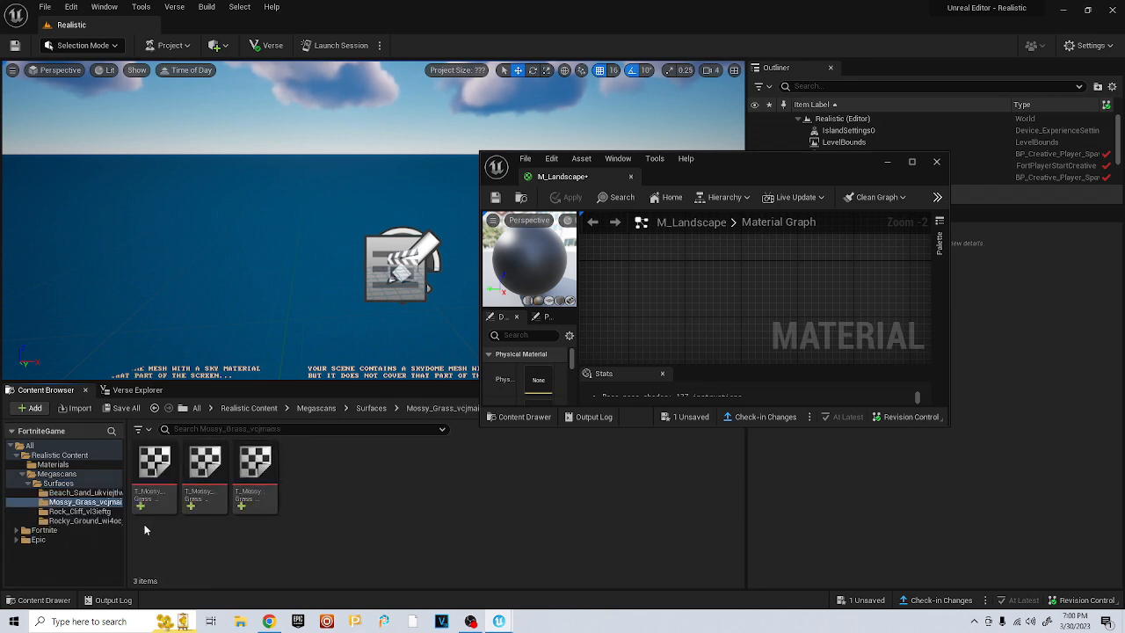
{"action": "left_click", "coordinate": [154, 466]}
{"action": "left_click", "coordinate": [206, 478], "text": "ctrl"}
{"action": "left_click", "coordinate": [246, 481], "text": "ctrl"}
{"action": "left_click_drag", "start_coordinate": [198, 474], "coordinate": [655, 277]}
{"action": "scroll", "coordinate": [810, 297], "scroll_direction": "down", "scroll_amount": 5}
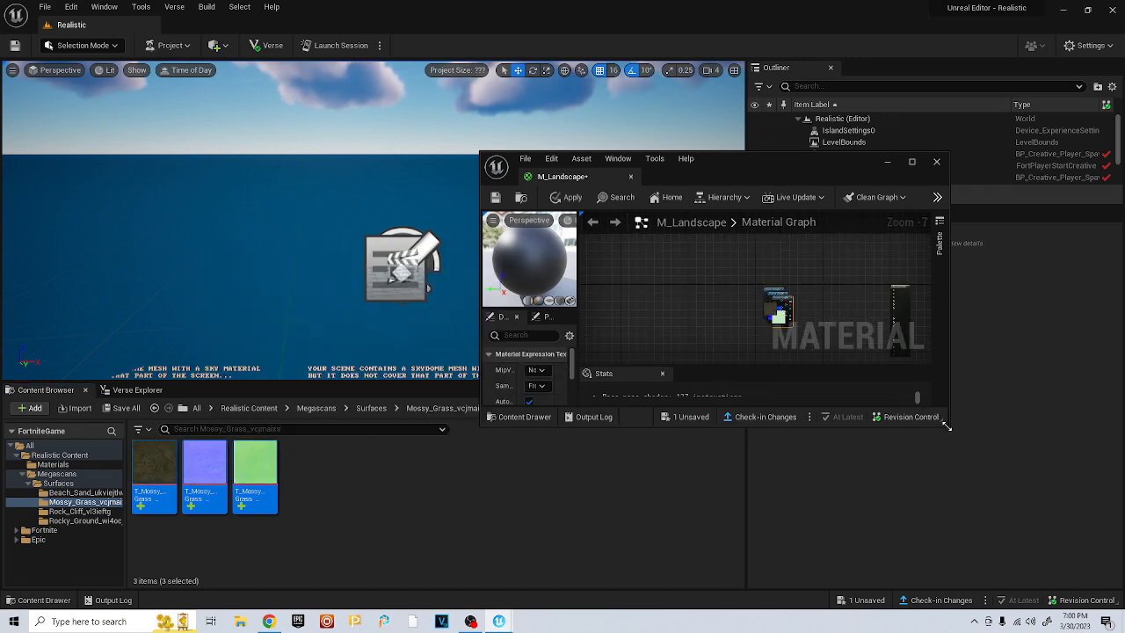
{"action": "left_click_drag", "start_coordinate": [947, 425], "coordinate": [1022, 547]}
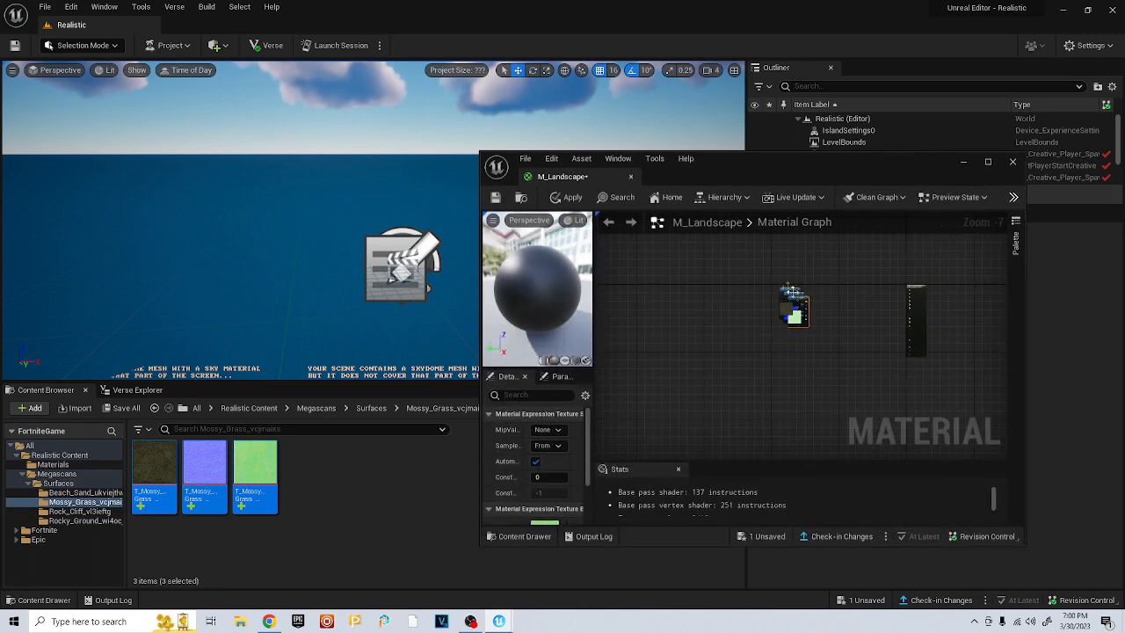
{"action": "left_click_drag", "start_coordinate": [796, 313], "coordinate": [756, 264]}
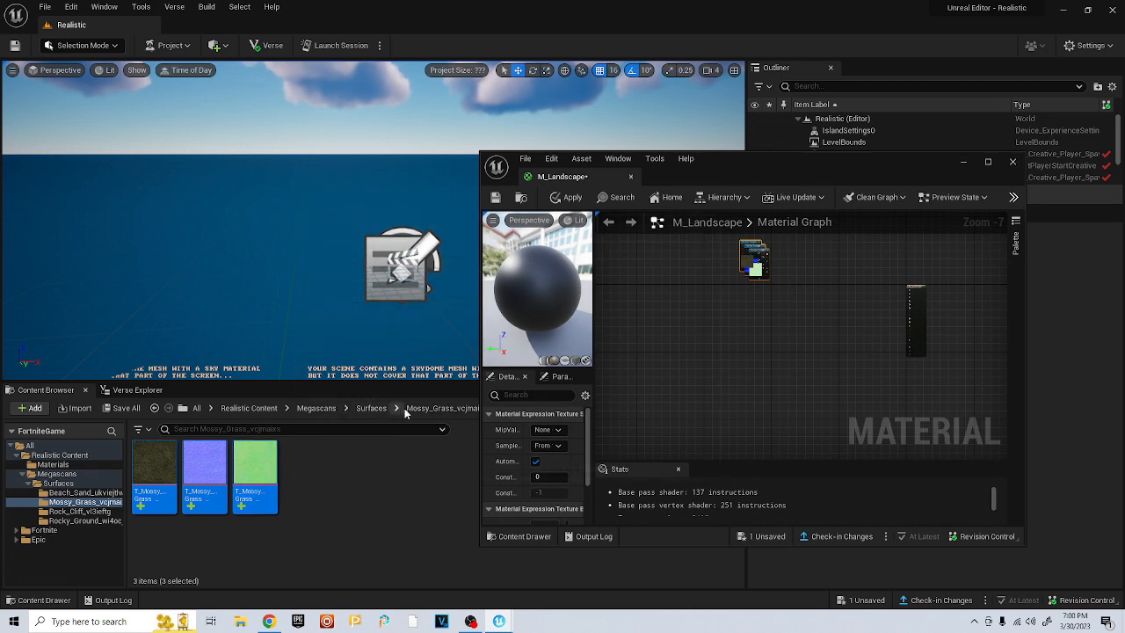
Add all three Beach Sand textures from the Surfaces folder to the M_Landscape graph, below the grass samples
{"action": "left_click", "coordinate": [370, 409]}
{"action": "left_click", "coordinate": [150, 466]}
{"action": "double_click", "coordinate": [147, 476]}
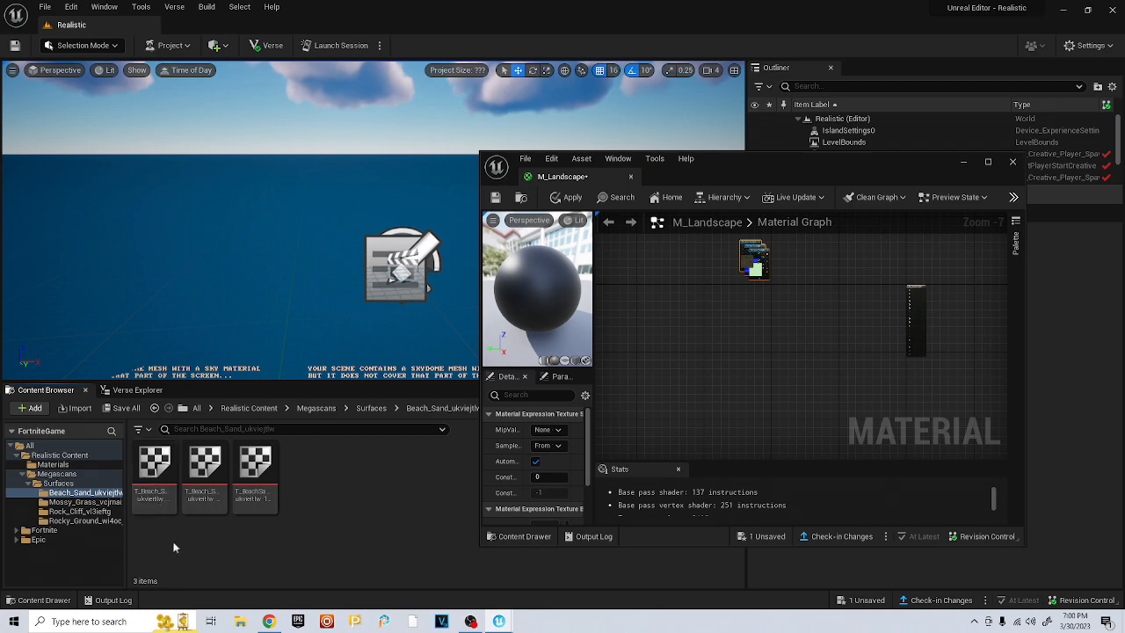
{"action": "left_click", "coordinate": [156, 472]}
{"action": "left_click", "coordinate": [211, 484], "text": "ctrl"}
{"action": "left_click", "coordinate": [262, 477], "text": "ctrl"}
{"action": "left_click_drag", "start_coordinate": [211, 479], "coordinate": [747, 313]}
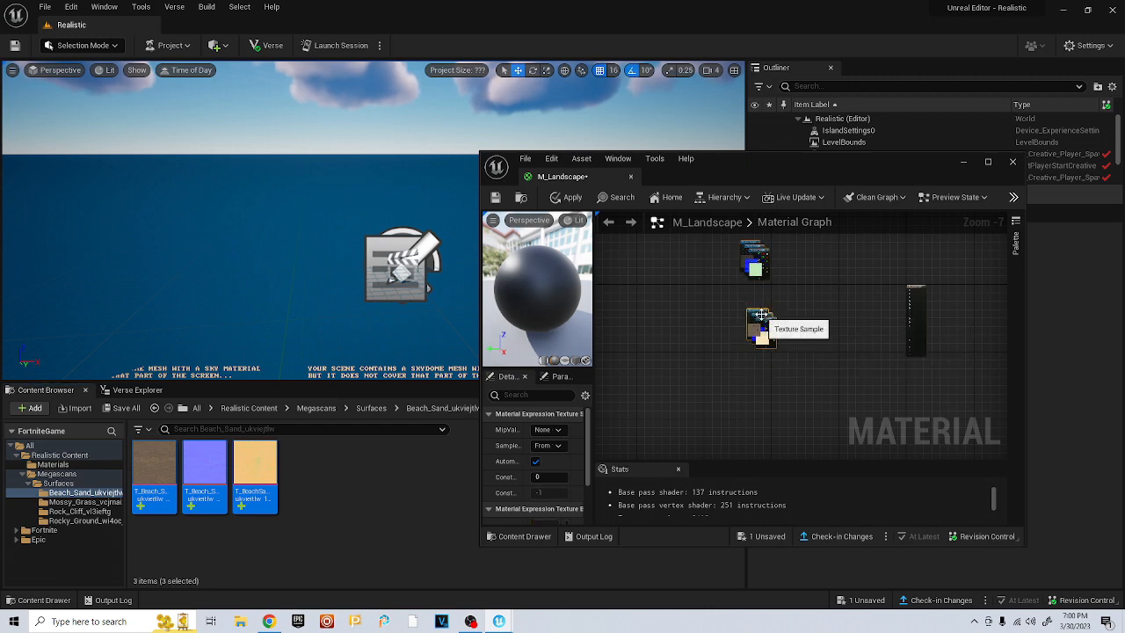
Add all three Rocky Ground textures from the Surfaces folder to the M_Landscape graph, below the sand samples
{"action": "left_click", "coordinate": [369, 408]}
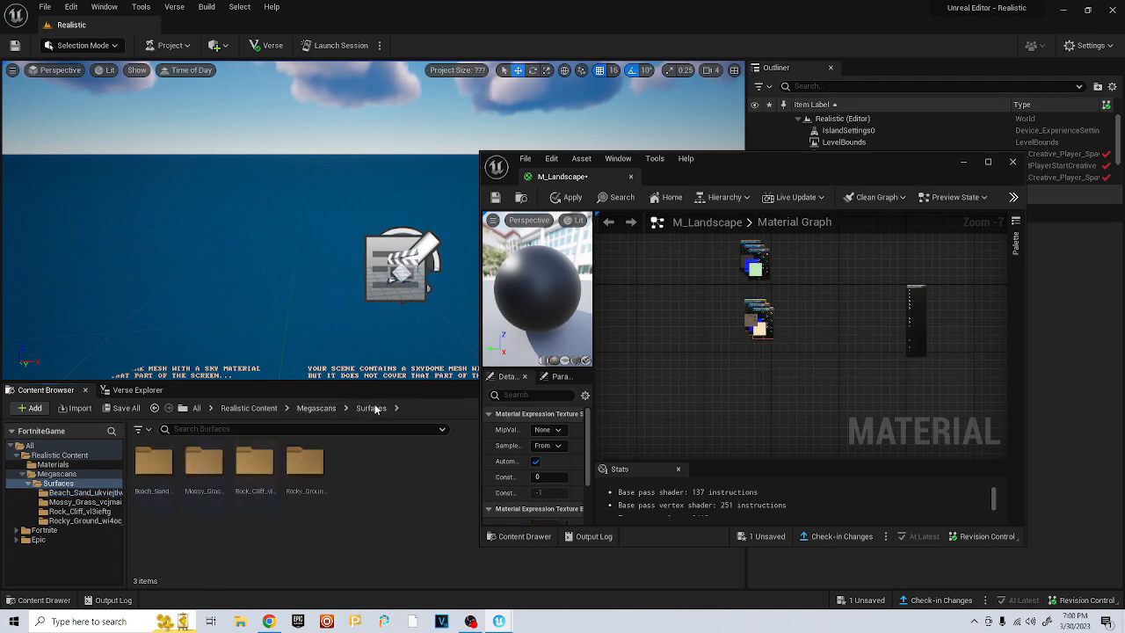
{"action": "left_click", "coordinate": [255, 464]}
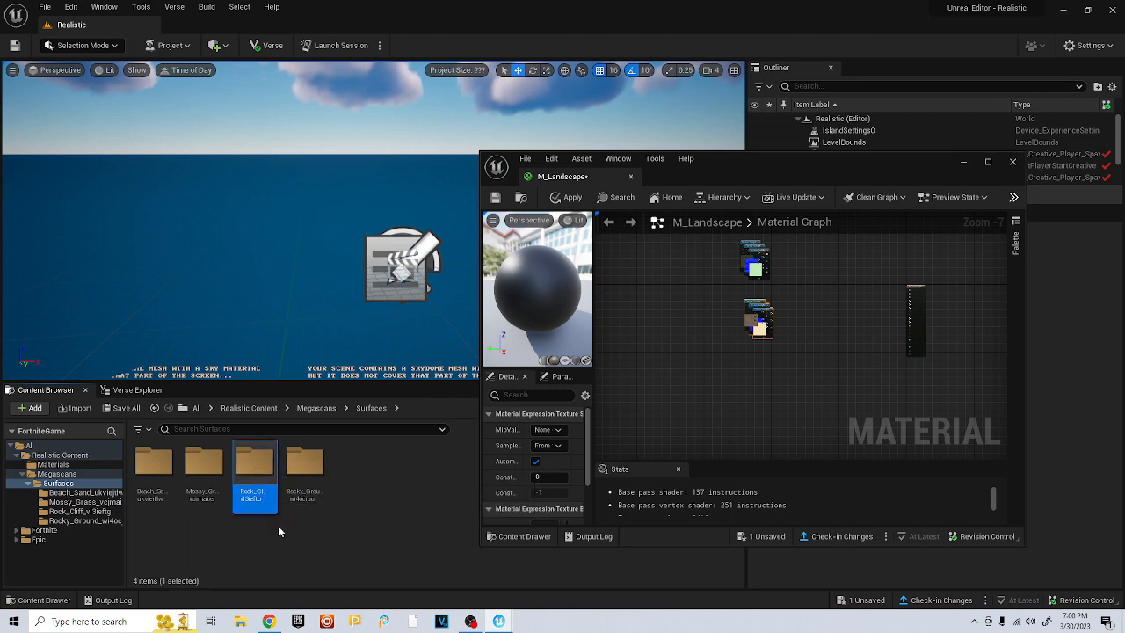
{"action": "double_click", "coordinate": [304, 470]}
{"action": "left_click", "coordinate": [154, 475]}
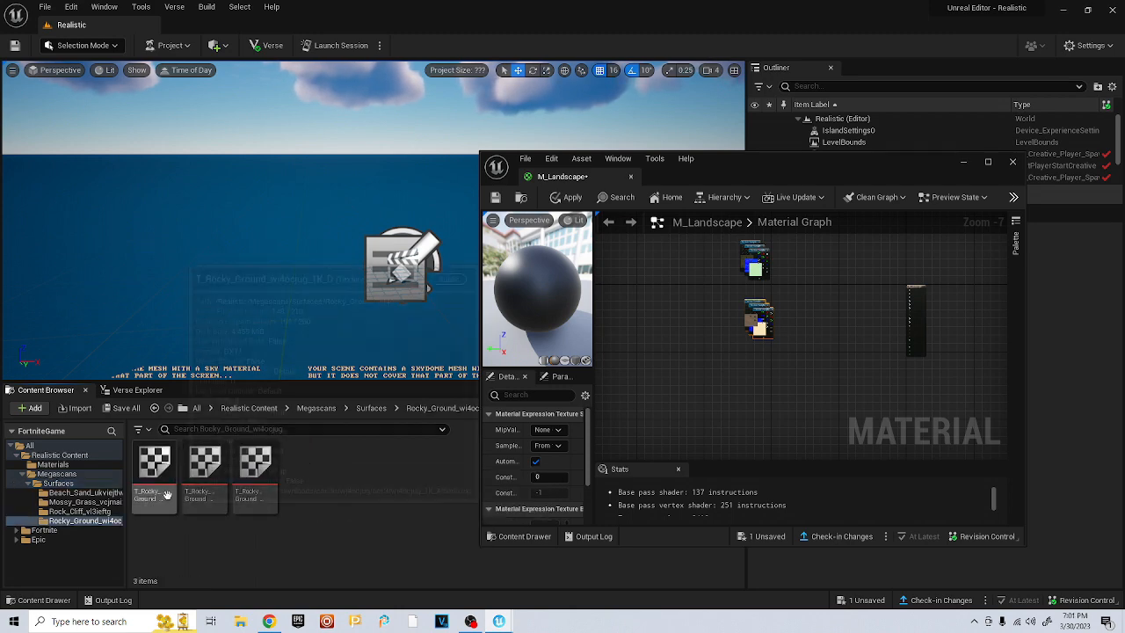
{"action": "left_click", "coordinate": [217, 492], "text": "ctrl"}
{"action": "left_click", "coordinate": [255, 479], "text": "ctrl"}
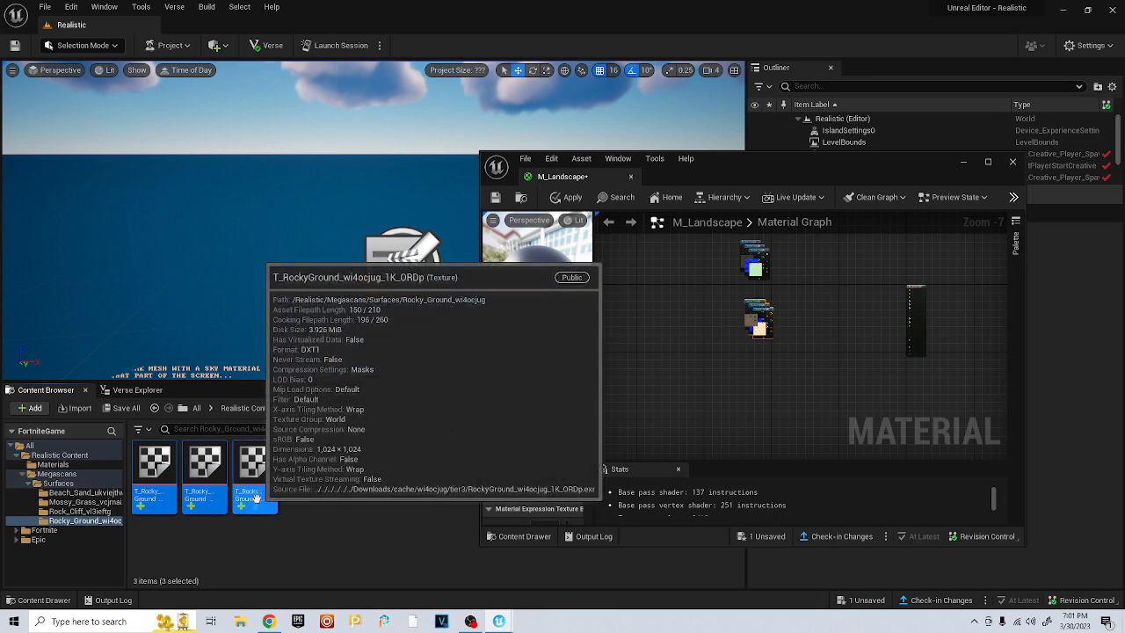
{"action": "left_click_drag", "start_coordinate": [254, 479], "coordinate": [753, 365]}
{"action": "right_click_drag", "start_coordinate": [821, 391], "coordinate": [771, 316]}
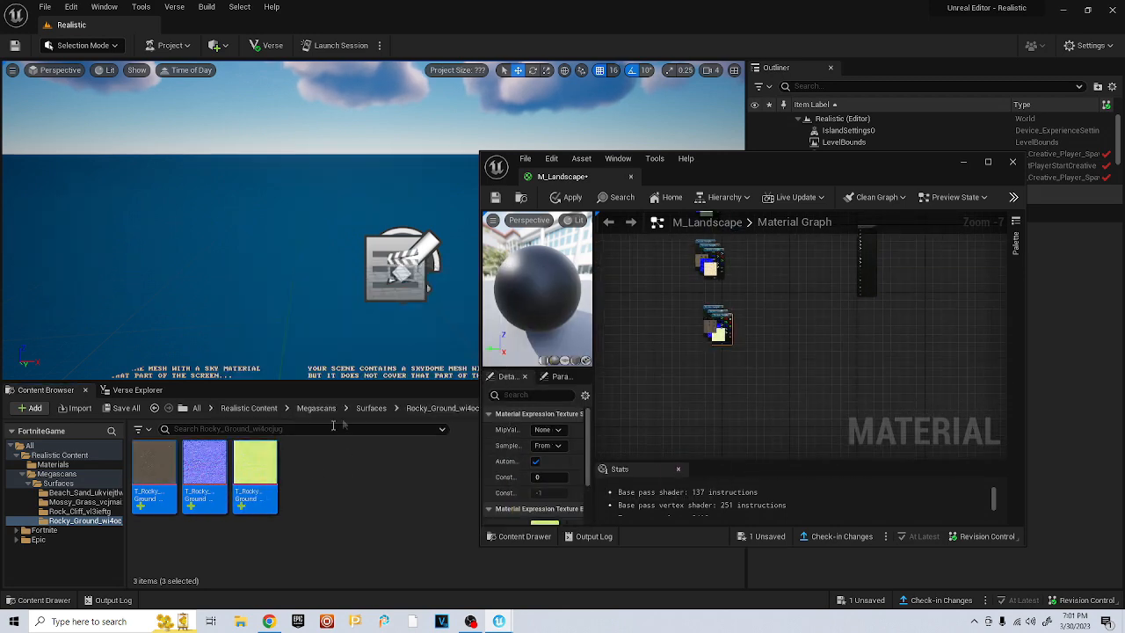
Add all three Rock Cliff textures from the Surfaces folder to the M_Landscape graph, below the Rocky Ground samples
{"action": "left_click", "coordinate": [371, 408]}
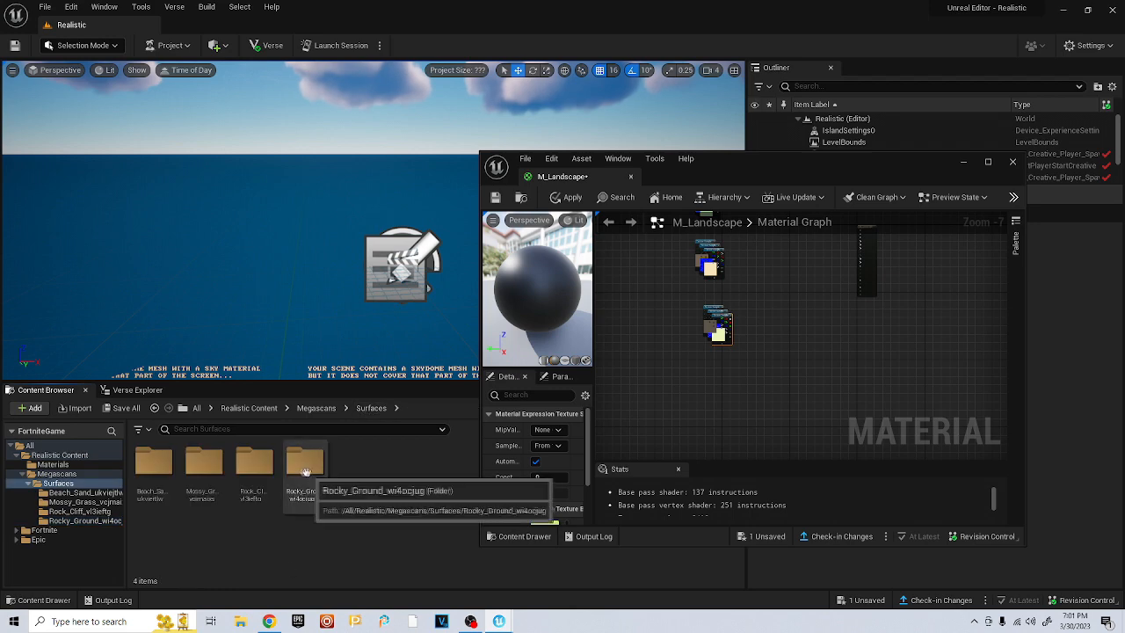
{"action": "double_click", "coordinate": [254, 470]}
{"action": "left_click", "coordinate": [153, 475]}
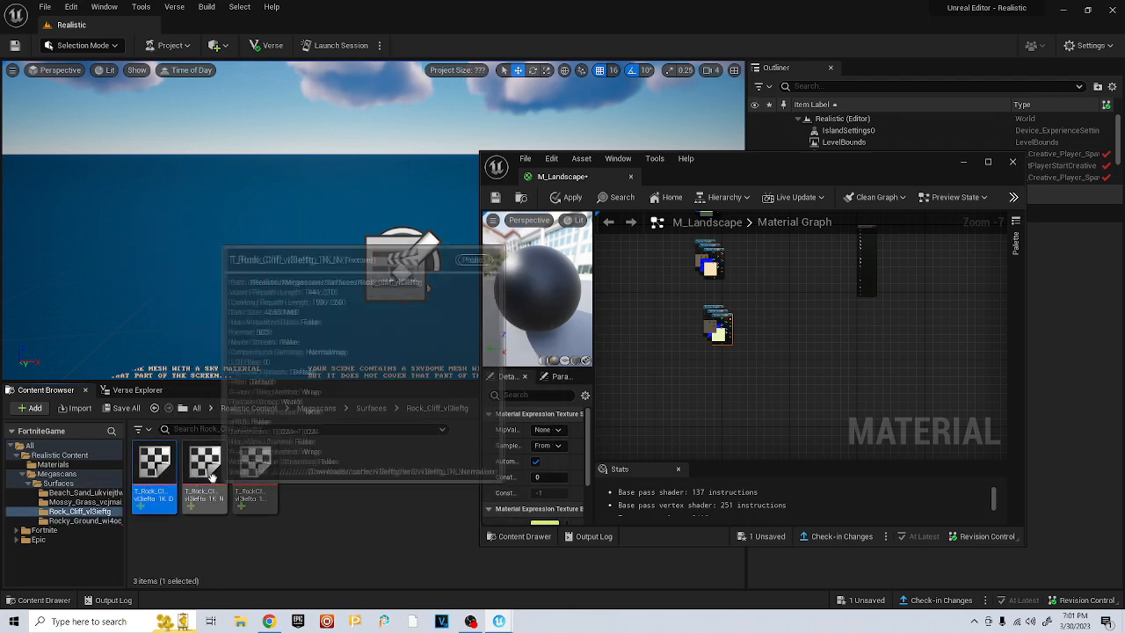
{"action": "left_click", "coordinate": [204, 470], "text": "ctrl"}
{"action": "left_click", "coordinate": [237, 470], "text": "ctrl"}
{"action": "left_click_drag", "start_coordinate": [237, 470], "coordinate": [738, 387]}
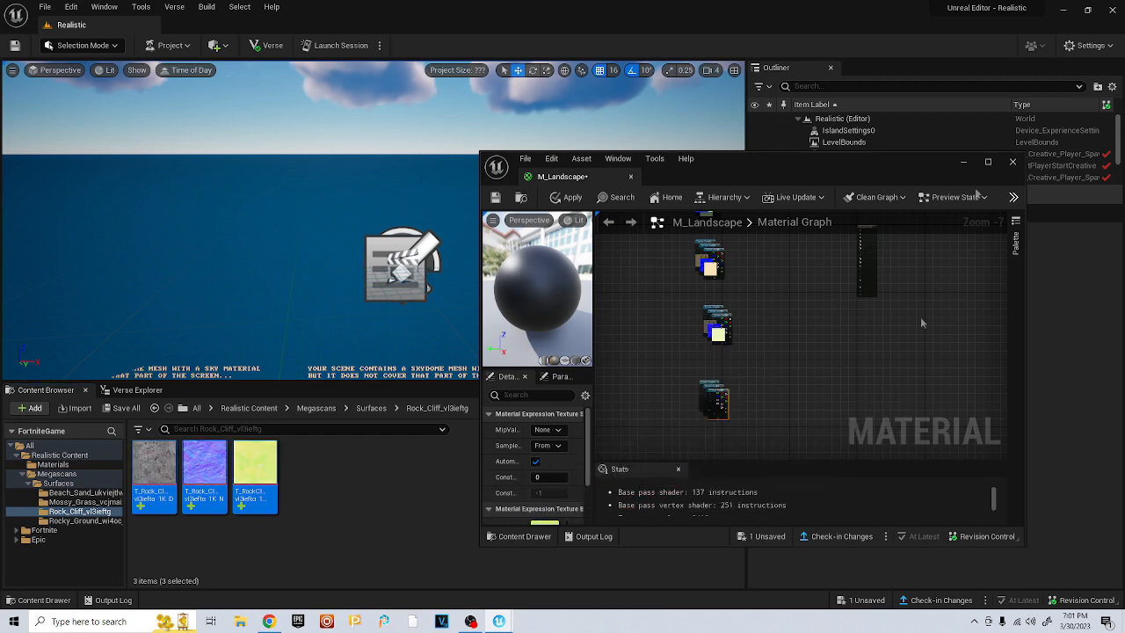
Dock the M_Landscape editor beside the Realistic level and add a LandscapeLayerBlend node between the texture samples and the result node
{"action": "left_click_drag", "start_coordinate": [562, 177], "coordinate": [271, 29]}
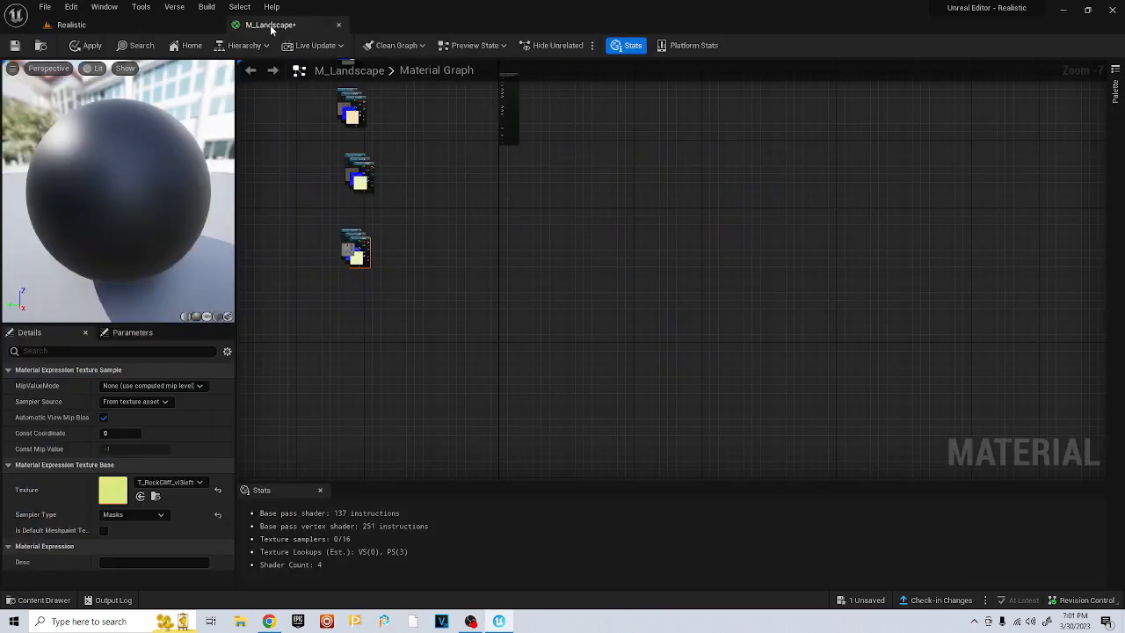
{"action": "right_click_drag", "start_coordinate": [482, 203], "coordinate": [522, 384]}
{"action": "scroll", "coordinate": [463, 278], "scroll_direction": "up", "scroll_amount": 4}
{"action": "right_click_drag", "start_coordinate": [458, 261], "coordinate": [489, 312]}
{"action": "right_click", "coordinate": [443, 235]}
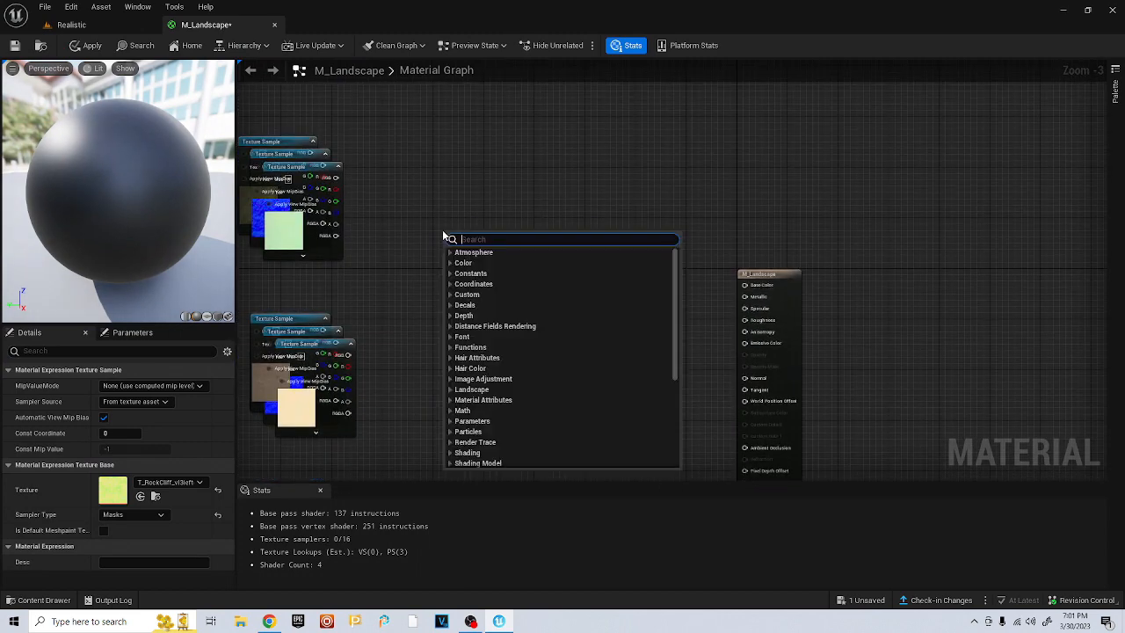
{"action": "type", "text": "l"}
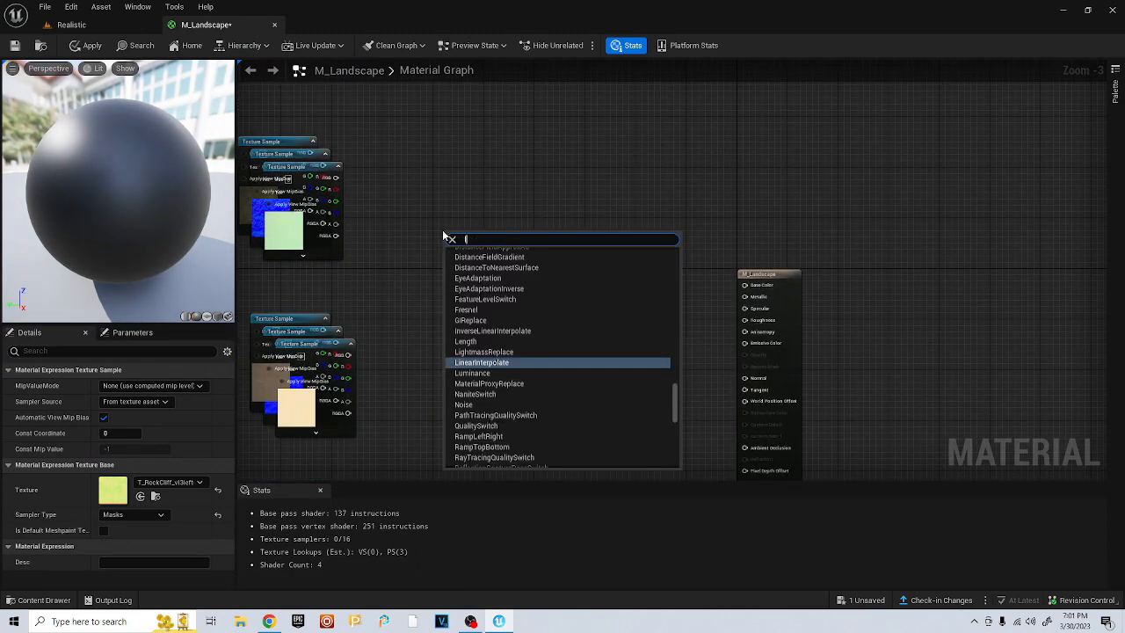
{"action": "type", "text": "andscape layer"}
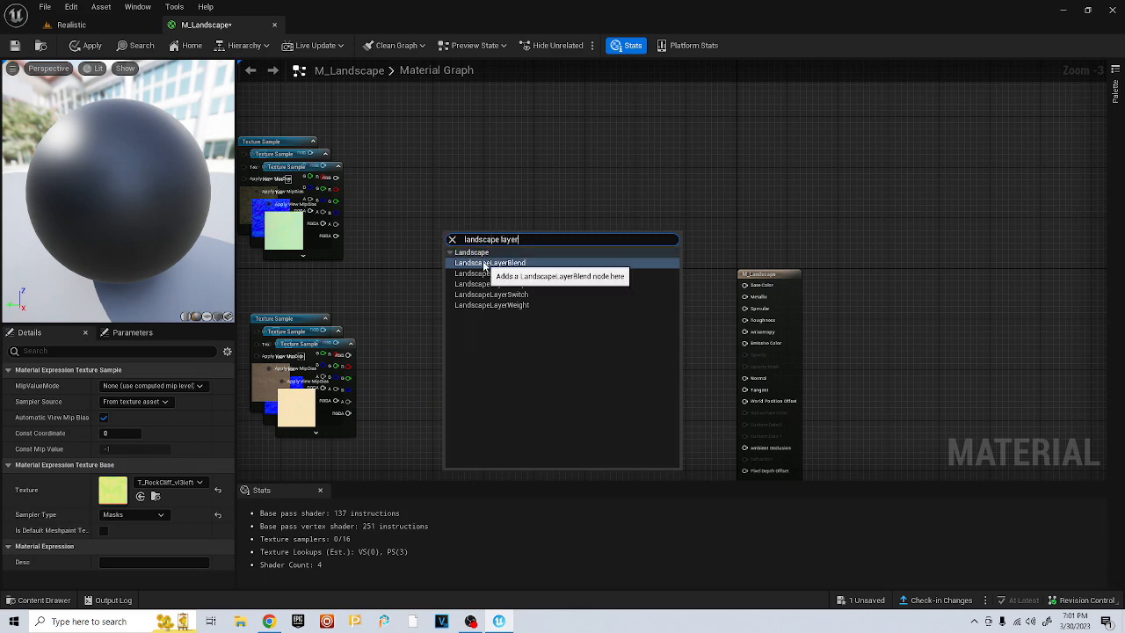
{"action": "left_click", "coordinate": [484, 264]}
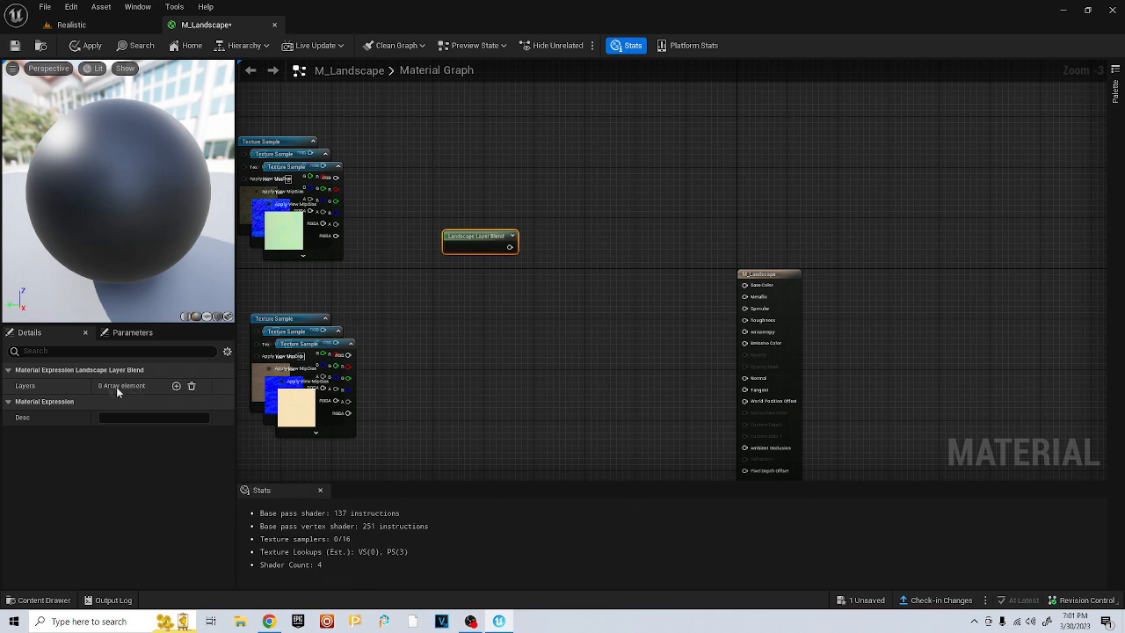
Add four layer elements to the Landscape Layer Blend node
{"action": "left_click", "coordinate": [175, 386]}
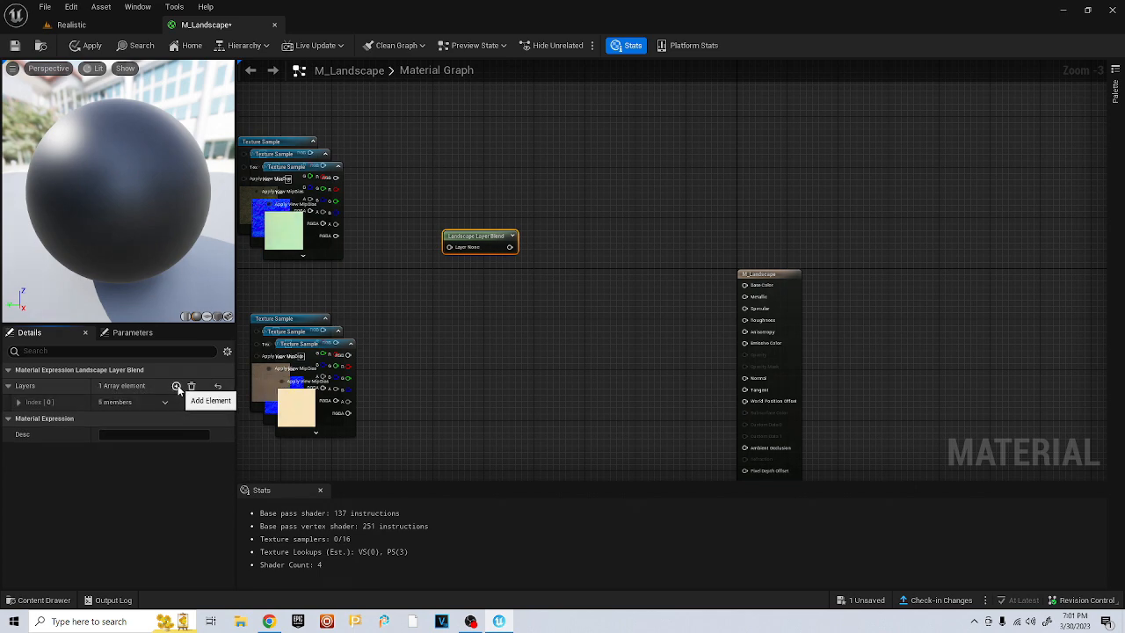
{"action": "left_click", "coordinate": [176, 386]}
{"action": "left_click", "coordinate": [176, 385]}
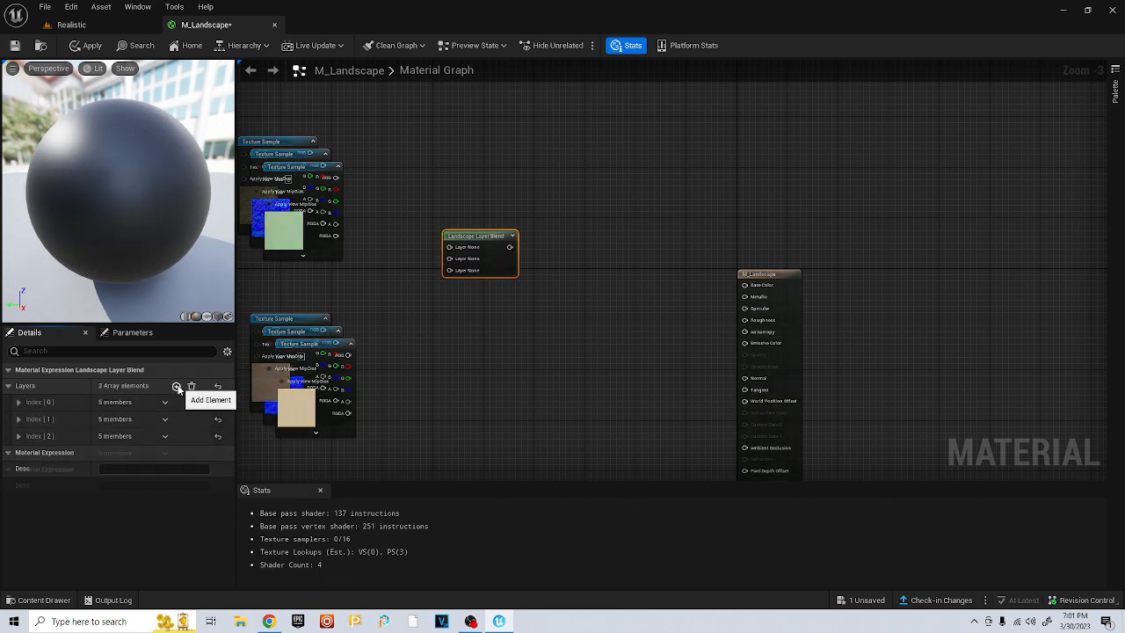
{"action": "left_click", "coordinate": [176, 386]}
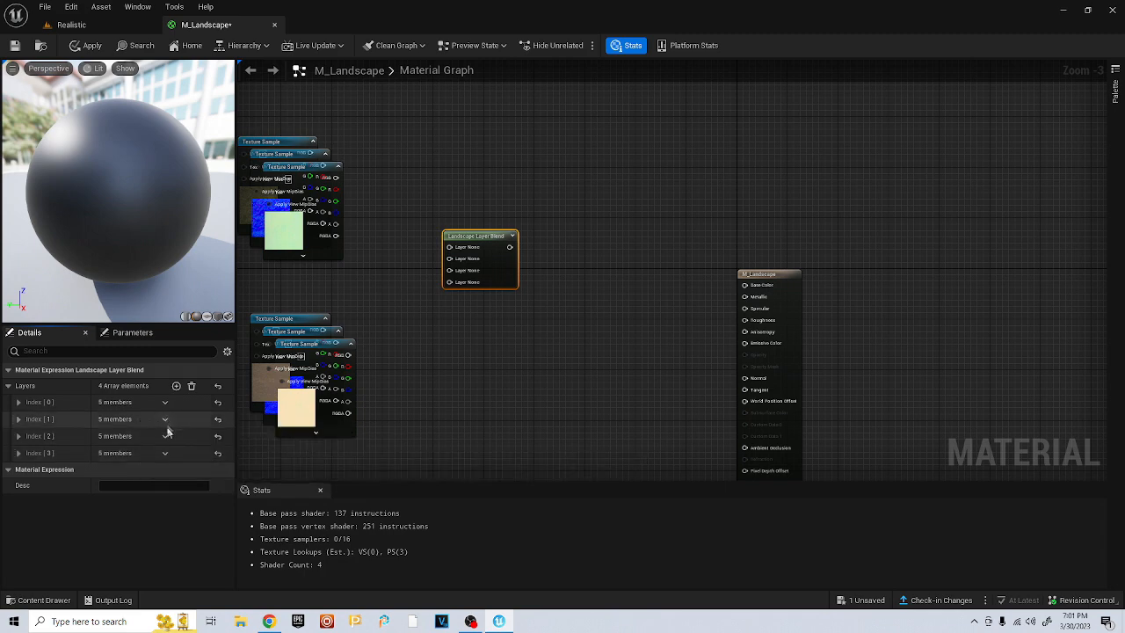
Name the first two layers of the Landscape Layer Blend node Grass and Sand
{"action": "left_click", "coordinate": [19, 402]}
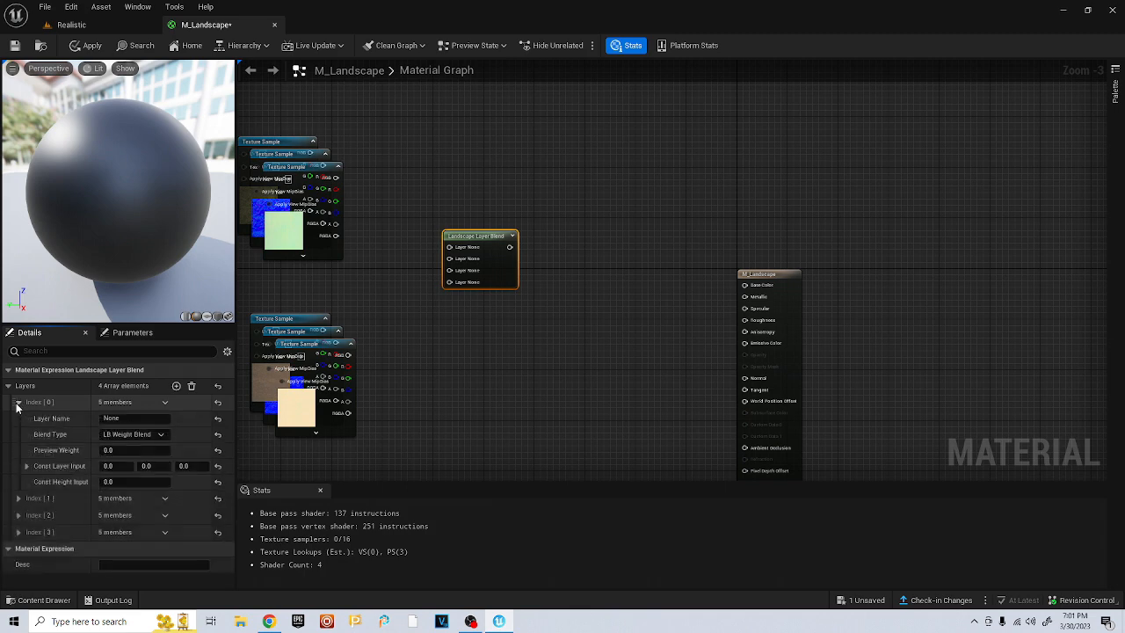
{"action": "left_click", "coordinate": [132, 418]}
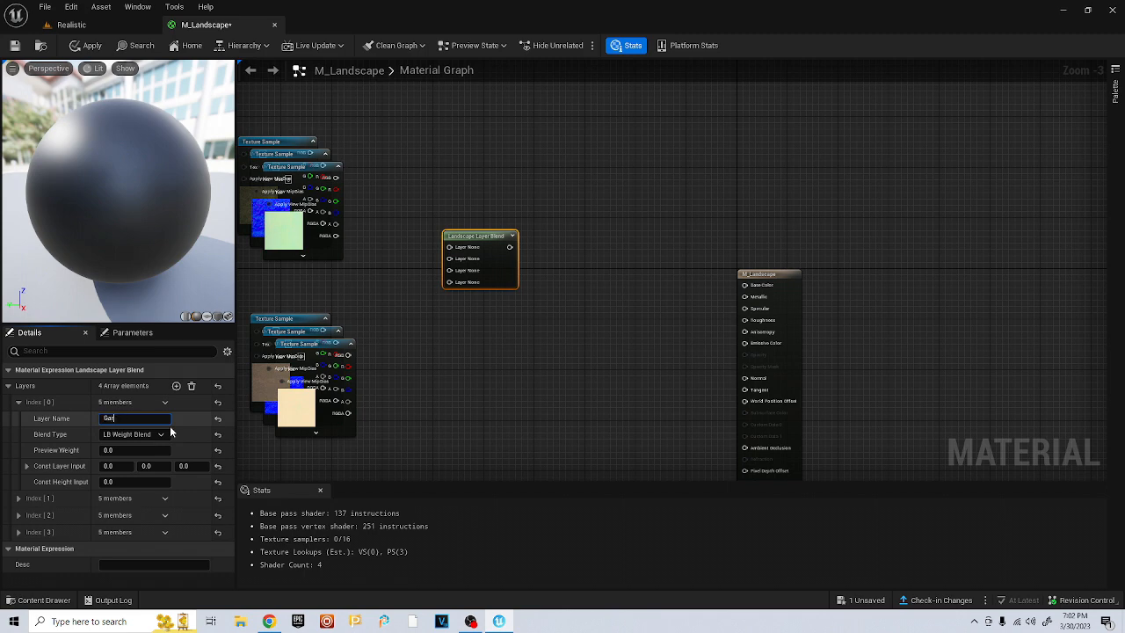
{"action": "type", "text": "Grass"}
{"action": "key", "text": "Return"}
{"action": "left_click", "coordinate": [454, 326]}
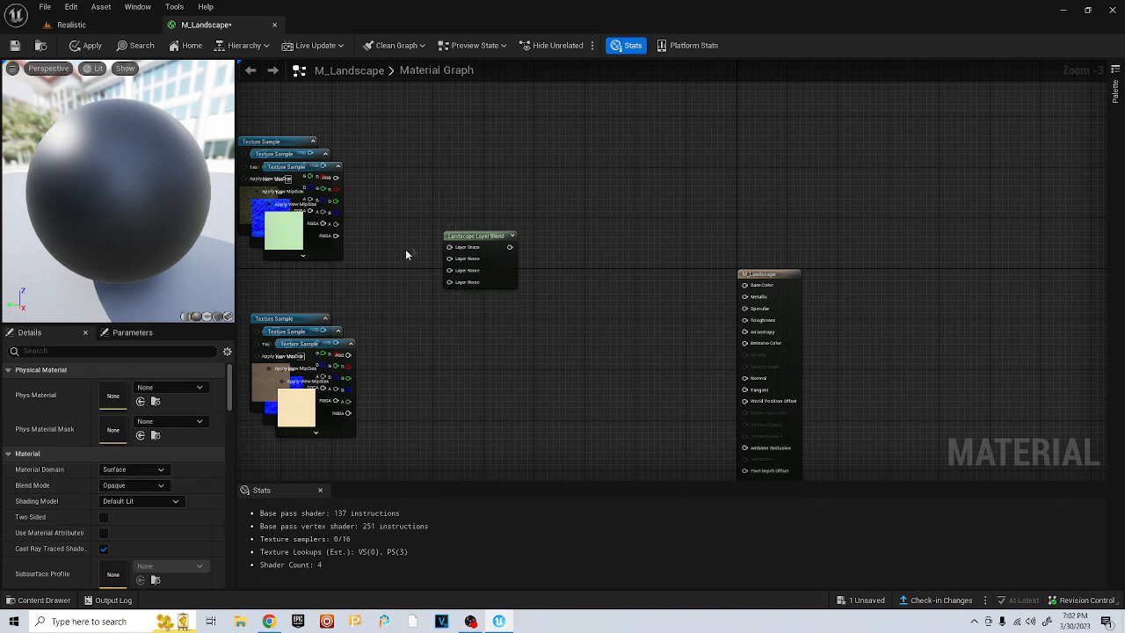
{"action": "left_click", "coordinate": [479, 236]}
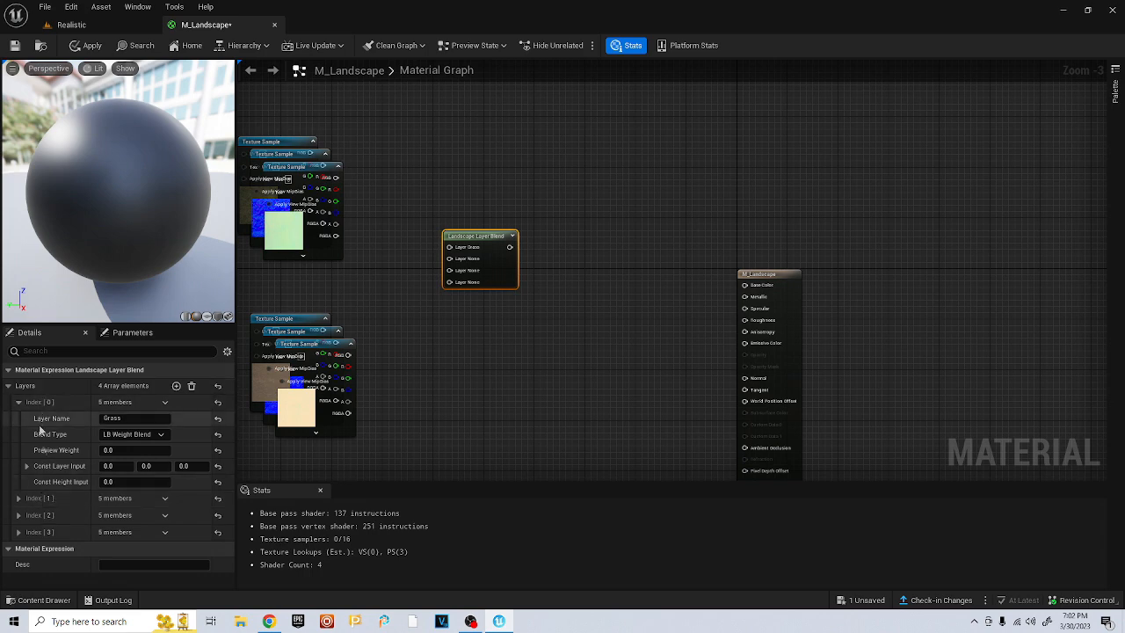
{"action": "left_click", "coordinate": [20, 498]}
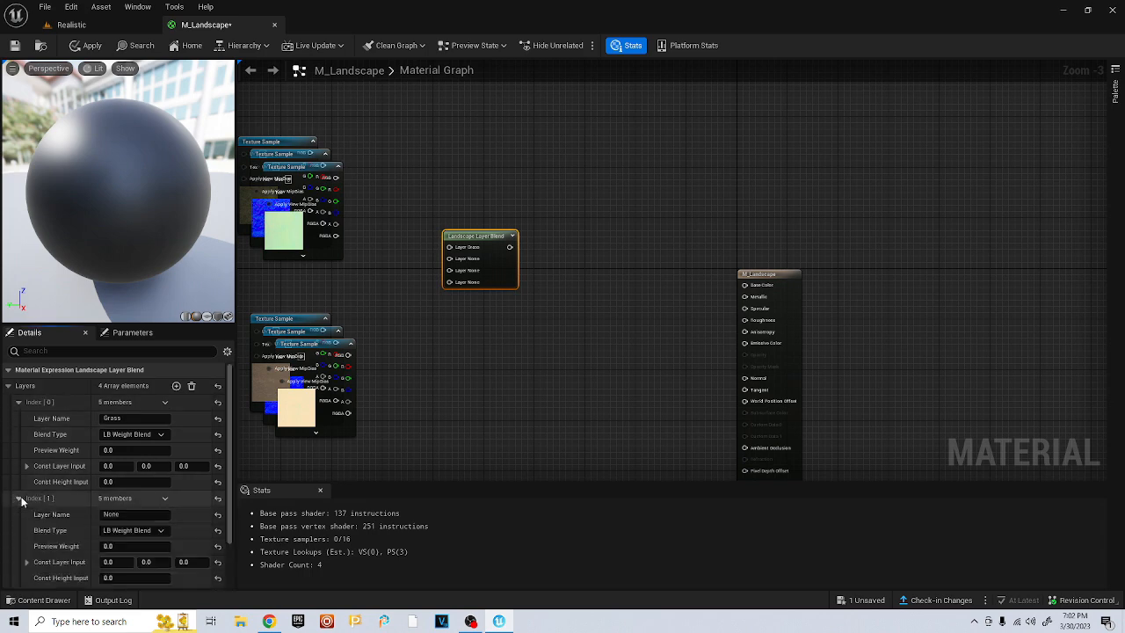
{"action": "left_click", "coordinate": [123, 514]}
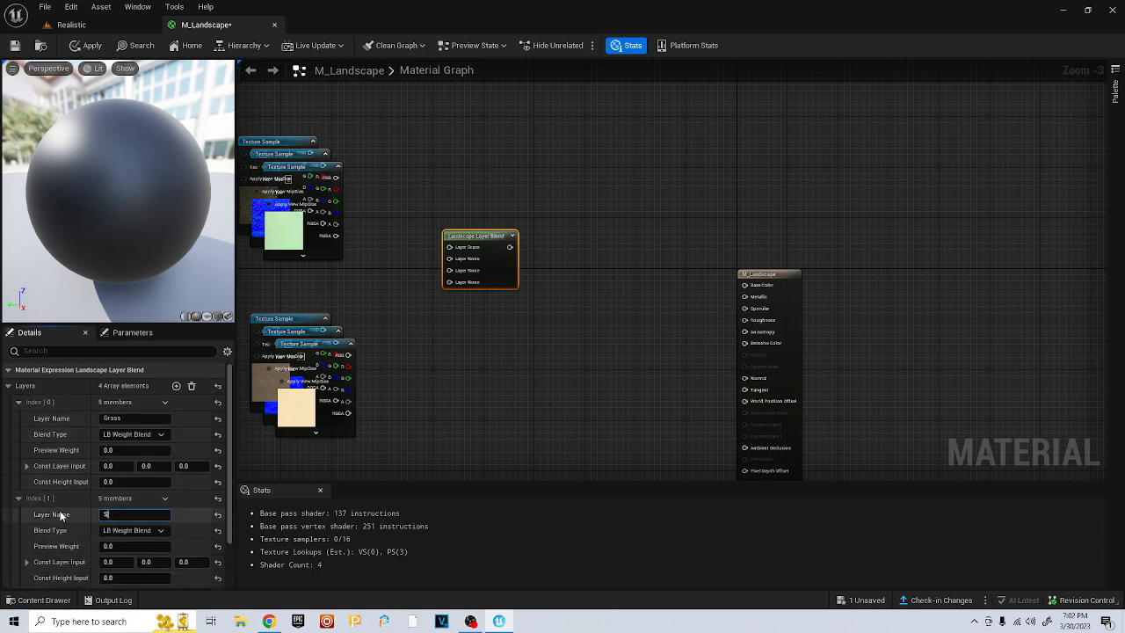
{"action": "left_click", "coordinate": [390, 443]}
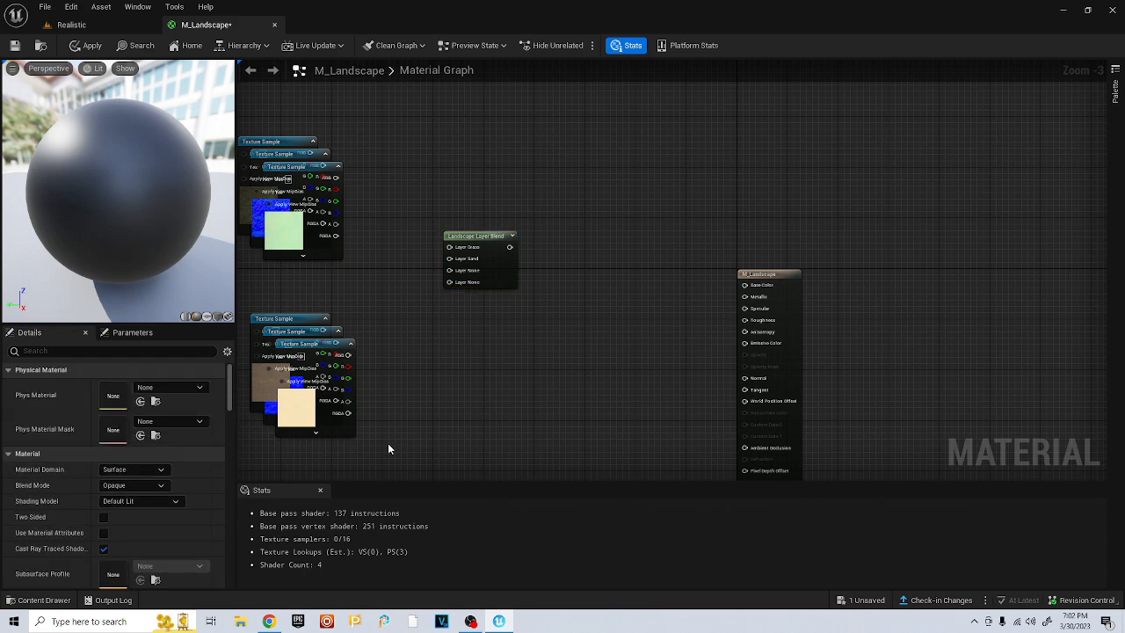
Name the third and fourth layers of the Landscape Layer Blend node Dirt and Rock
{"action": "left_click", "coordinate": [477, 236]}
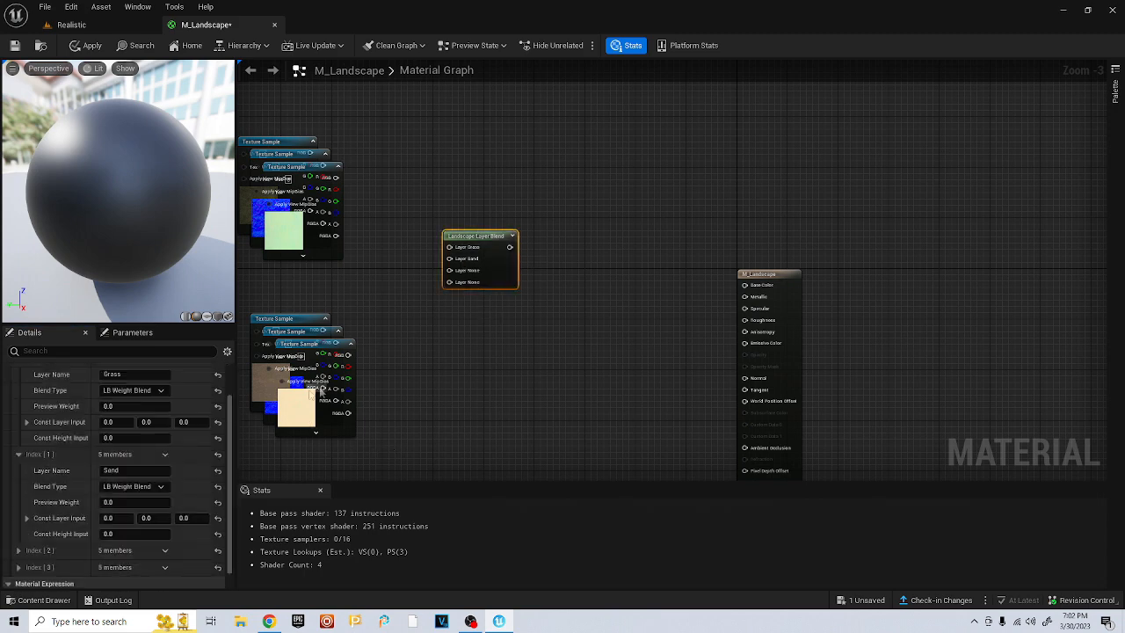
{"action": "scroll", "coordinate": [87, 498], "scroll_direction": "down", "scroll_amount": 1}
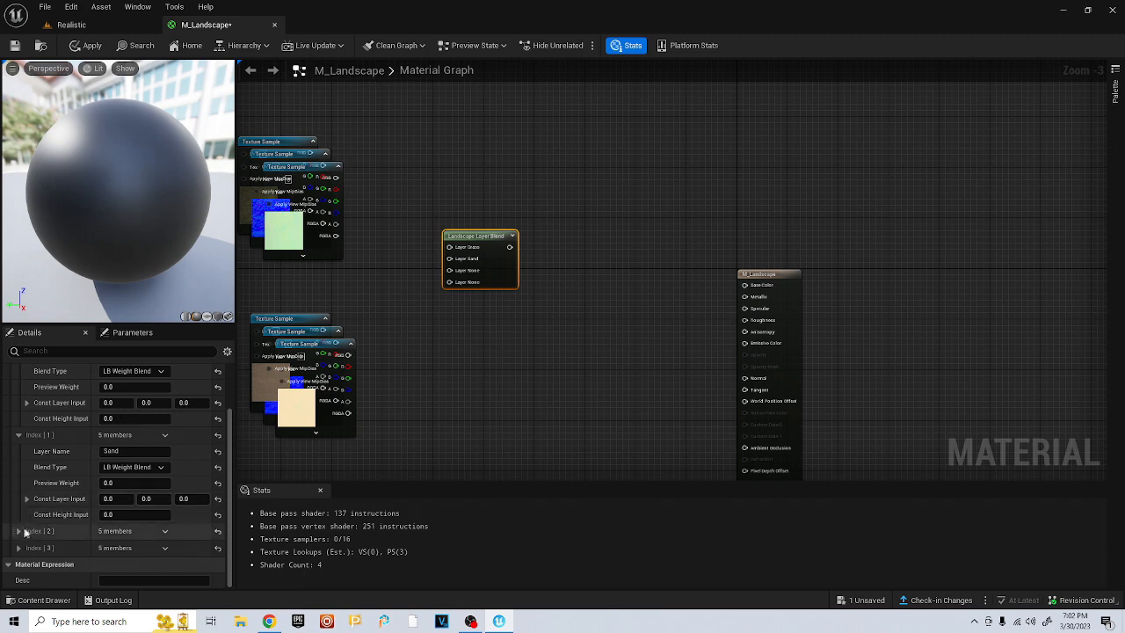
{"action": "left_click", "coordinate": [17, 531]}
{"action": "left_click", "coordinate": [119, 547]}
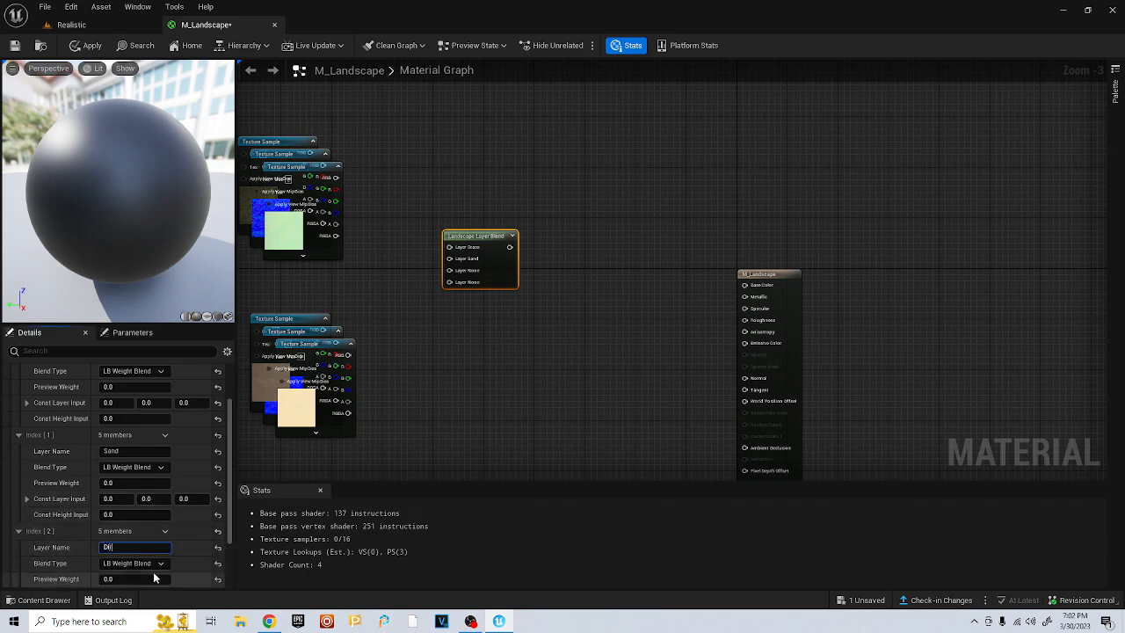
{"action": "scroll", "coordinate": [70, 562], "scroll_direction": "down", "scroll_amount": 2}
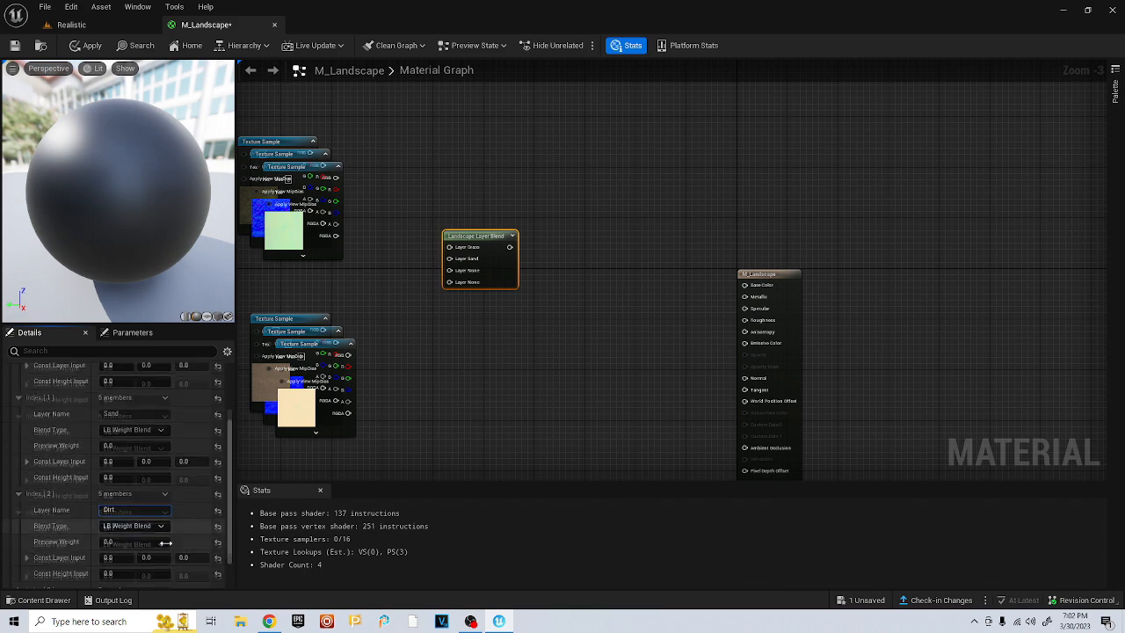
{"action": "scroll", "coordinate": [54, 556], "scroll_direction": "down", "scroll_amount": 1}
{"action": "left_click", "coordinate": [19, 553]}
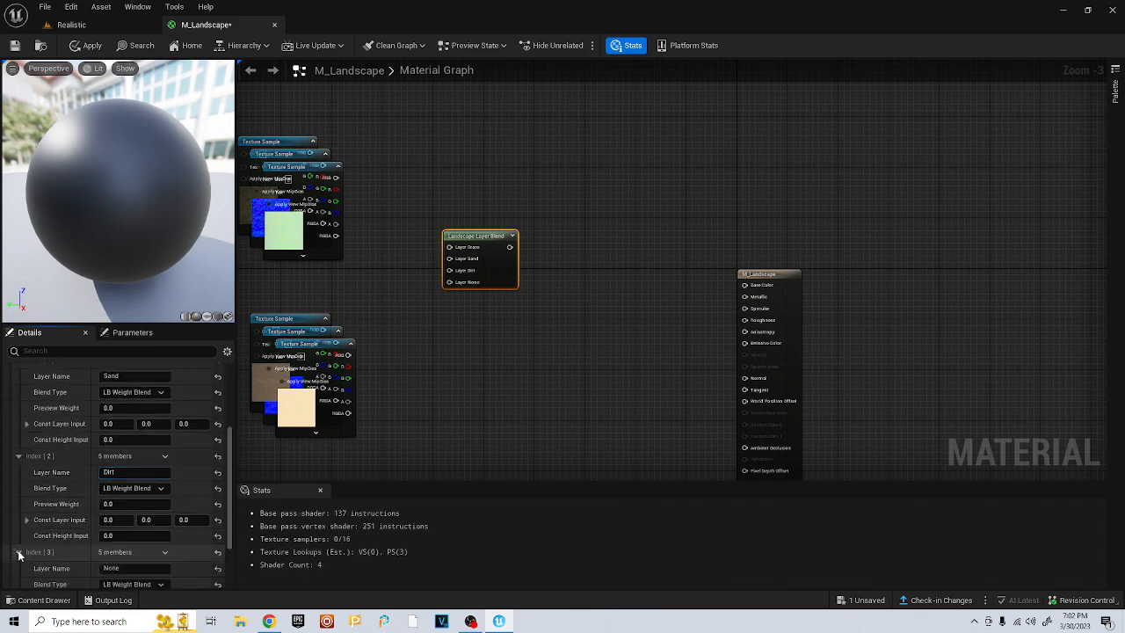
{"action": "left_click", "coordinate": [126, 569]}
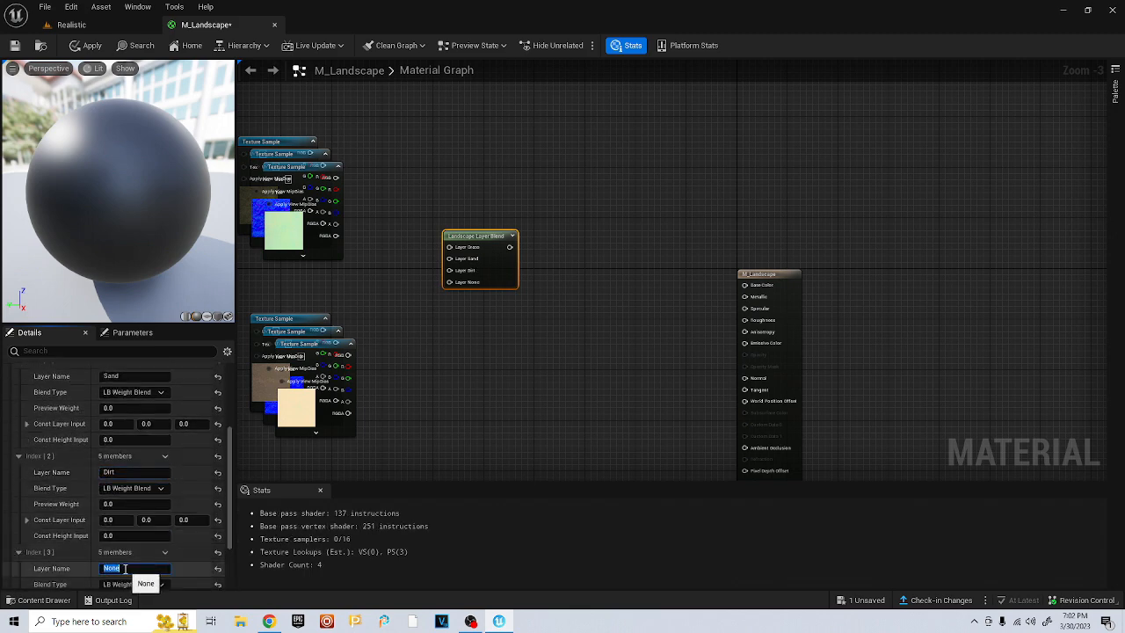
{"action": "key", "text": "Return"}
{"action": "left_click", "coordinate": [379, 301]}
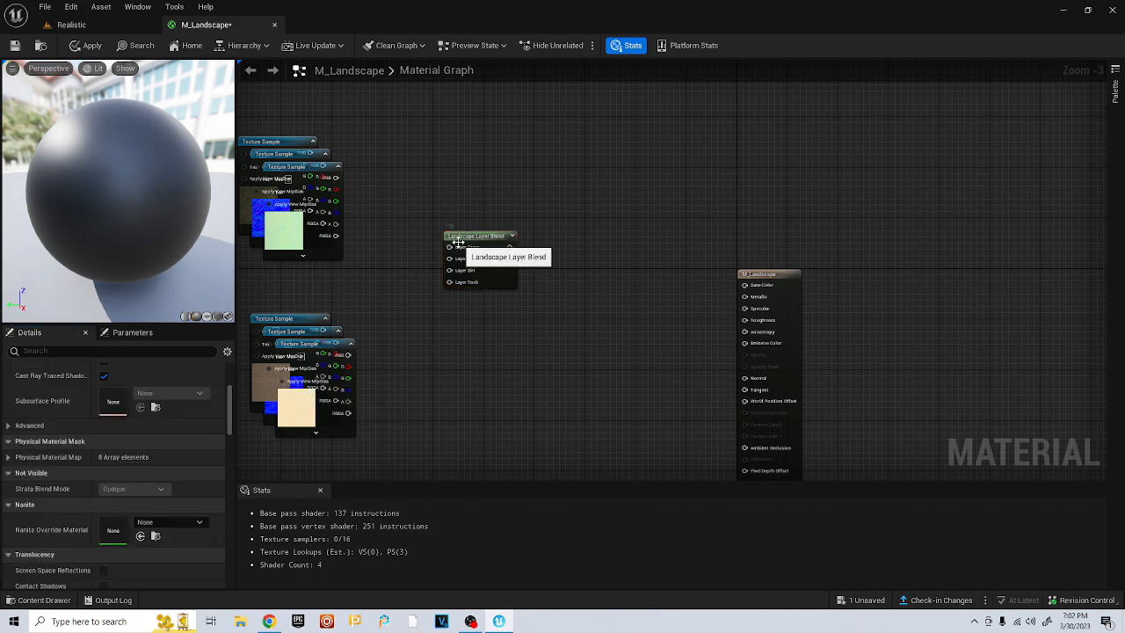
Reposition the Landscape Layer Blend node and duplicate it four times, stacking all five nodes in a column before the result node
{"action": "left_click_drag", "start_coordinate": [461, 243], "coordinate": [463, 151]}
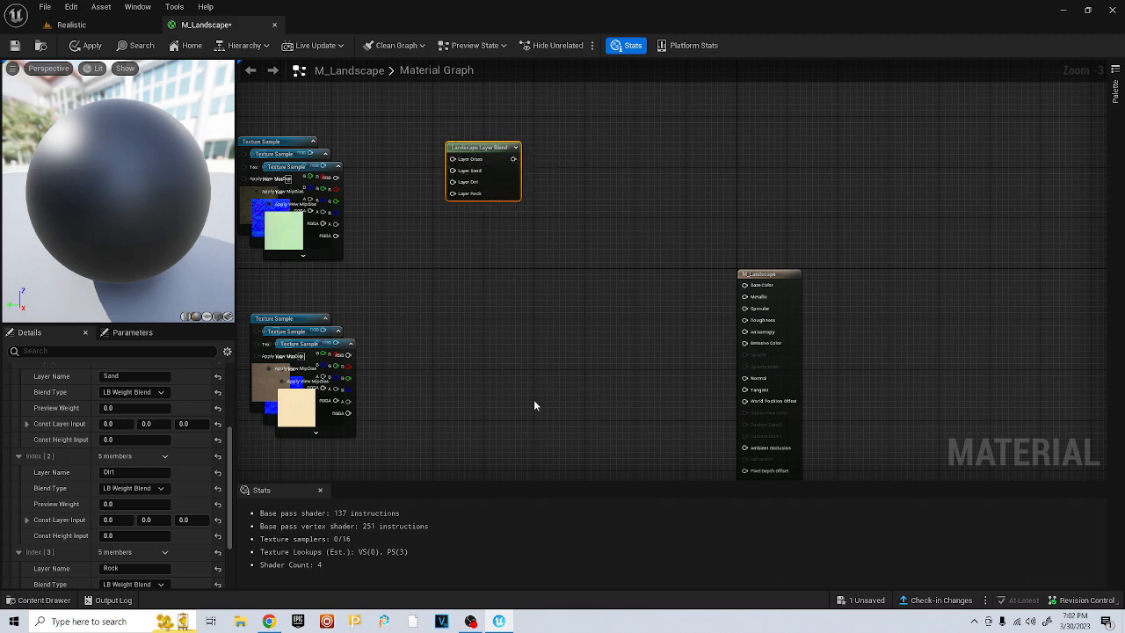
{"action": "left_click_drag", "start_coordinate": [477, 148], "coordinate": [520, 206]}
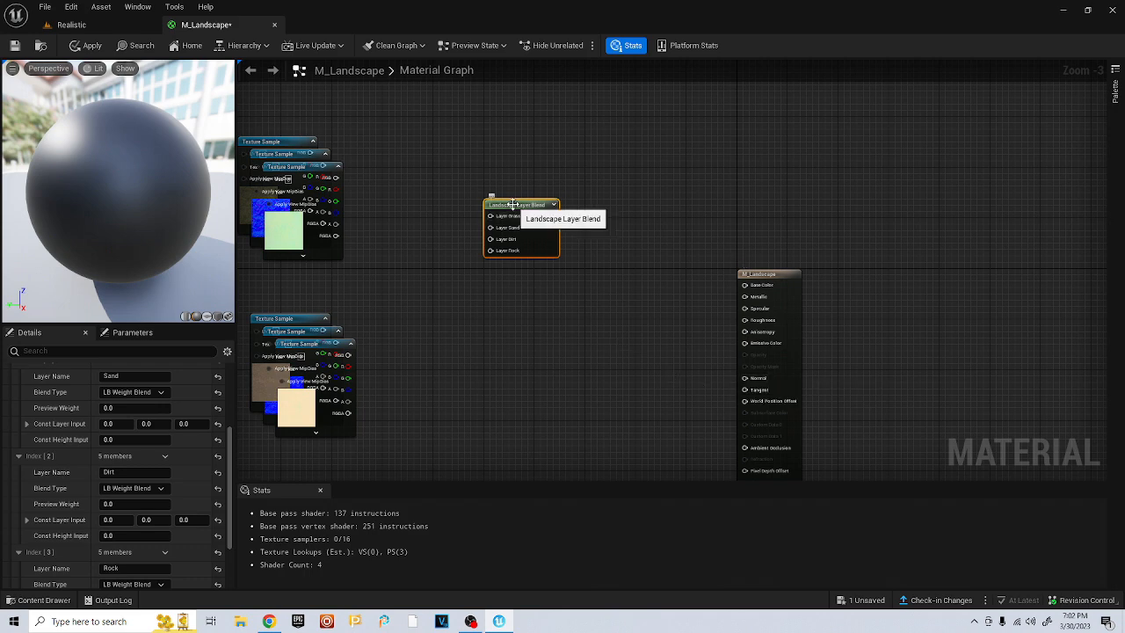
{"action": "key", "text": "ctrl+d"}
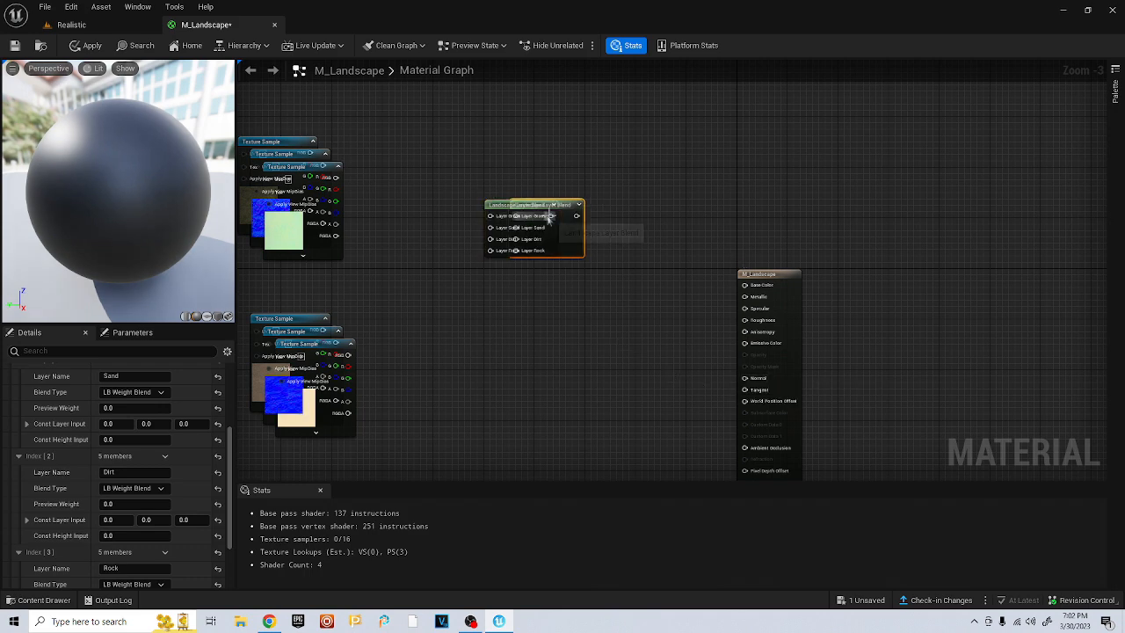
{"action": "left_click_drag", "start_coordinate": [559, 205], "coordinate": [524, 433]}
{"action": "key", "text": "ctrl+d"}
{"action": "key", "text": "ctrl+d"}
{"action": "right_click_drag", "start_coordinate": [616, 393], "coordinate": [587, 287]}
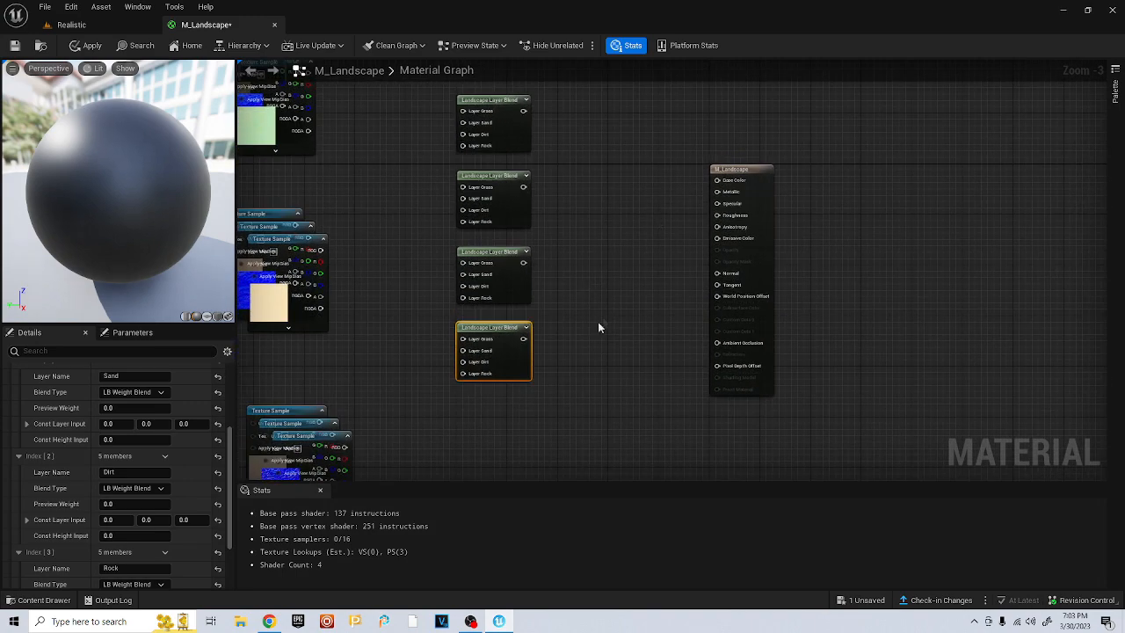
{"action": "key", "text": "ctrl+w"}
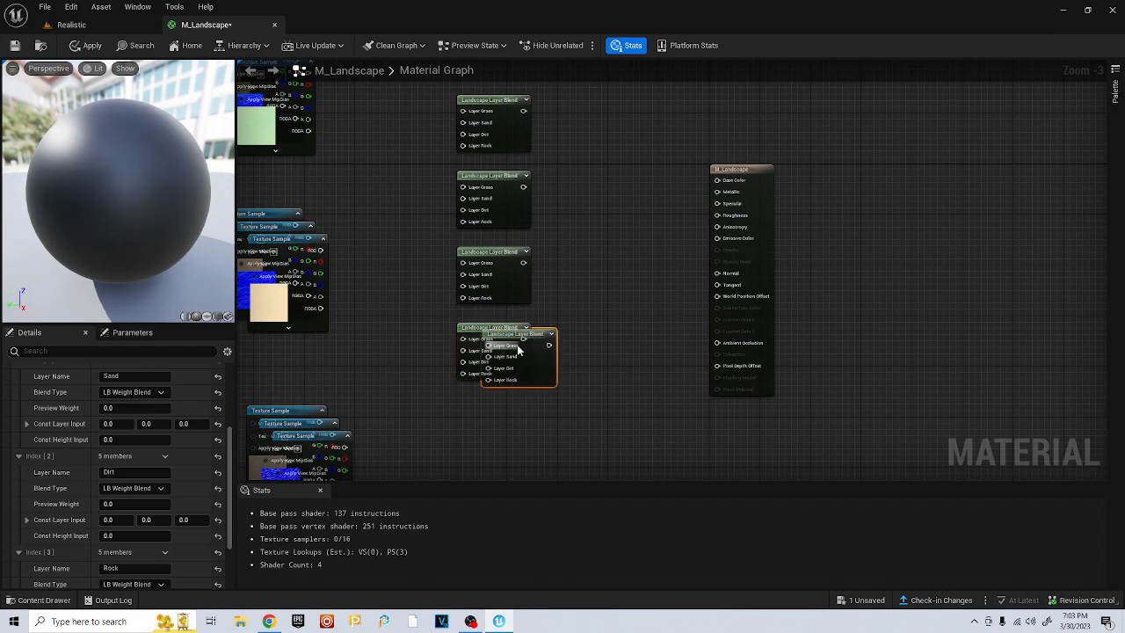
{"action": "left_click_drag", "start_coordinate": [504, 337], "coordinate": [494, 407]}
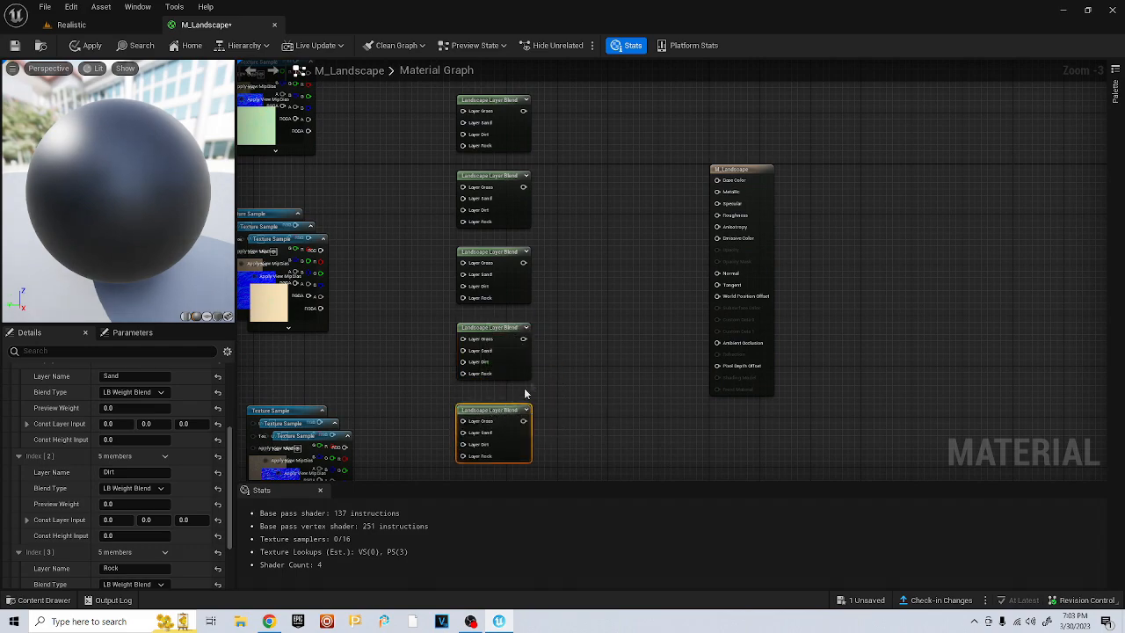
Move the sand, rocky ground and cliff texture sample groups farther away from the blend nodes, leaving the grass group in place
{"action": "right_click_drag", "start_coordinate": [572, 329], "coordinate": [605, 422]}
{"action": "right_click_drag", "start_coordinate": [439, 271], "coordinate": [582, 279]}
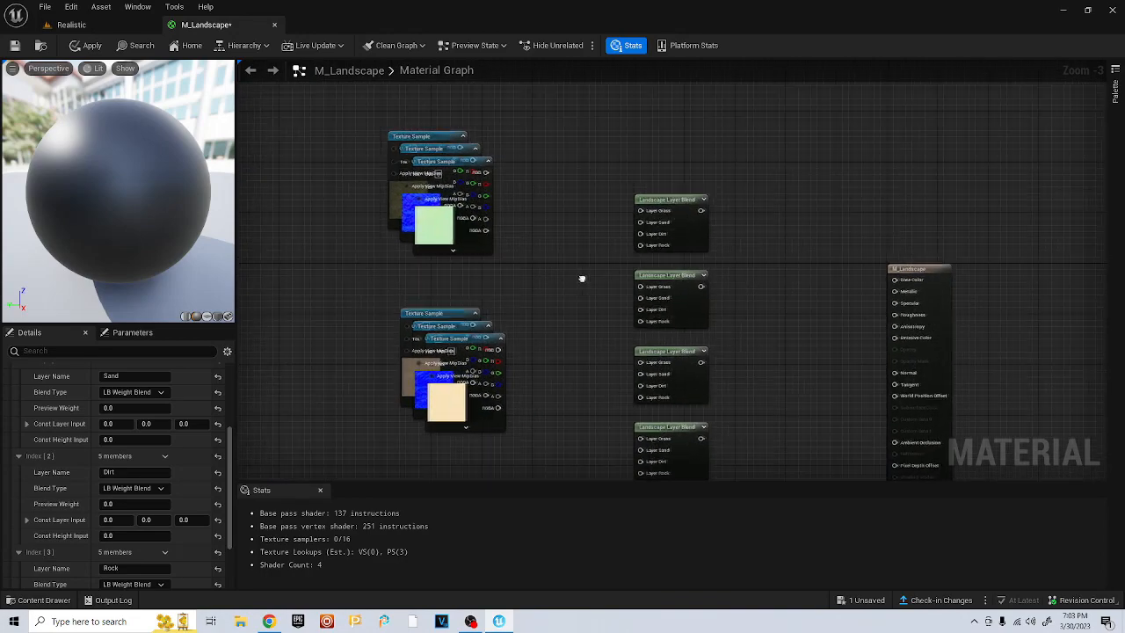
{"action": "left_click", "coordinate": [427, 147]}
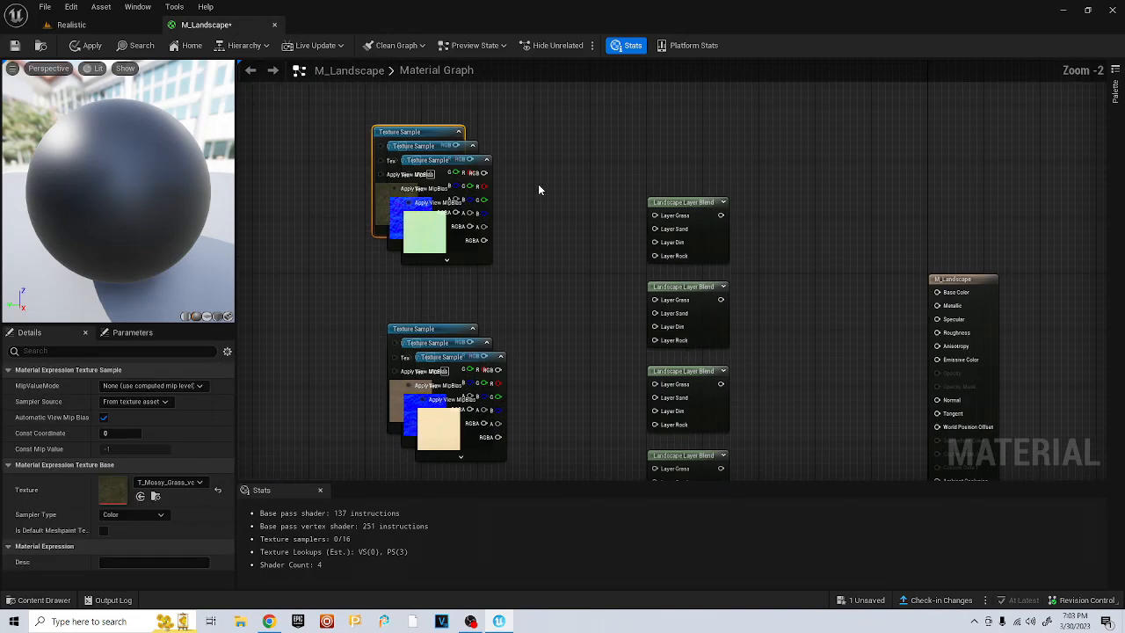
{"action": "scroll", "coordinate": [538, 184], "scroll_direction": "down", "scroll_amount": 3}
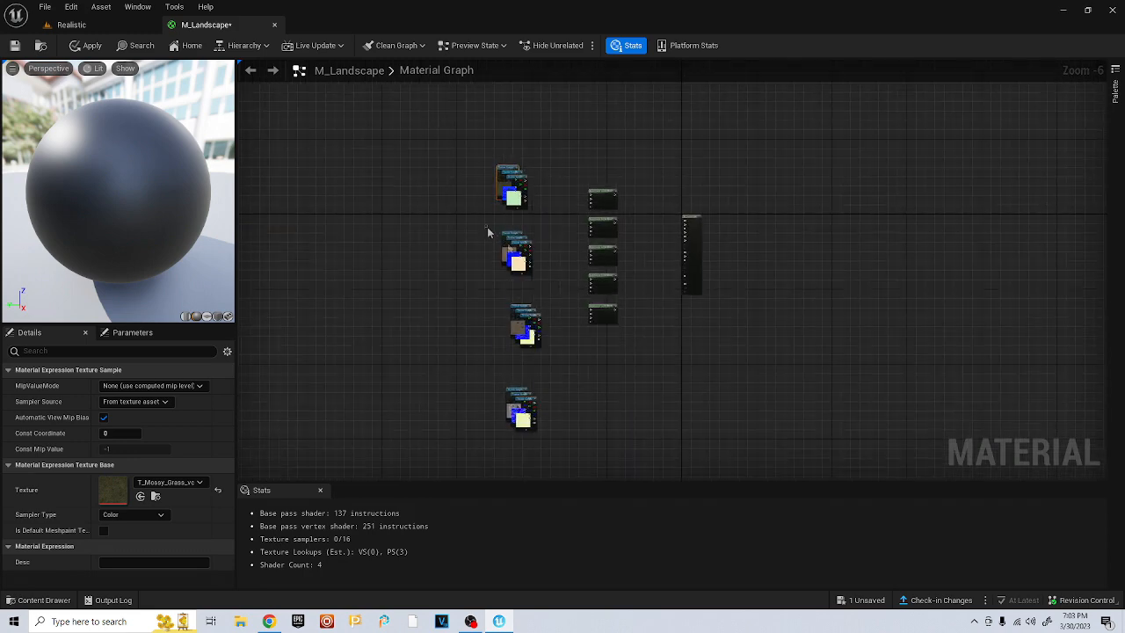
{"action": "left_click", "coordinate": [528, 265], "text": "shift"}
{"action": "left_click_drag", "start_coordinate": [507, 238], "coordinate": [378, 237]}
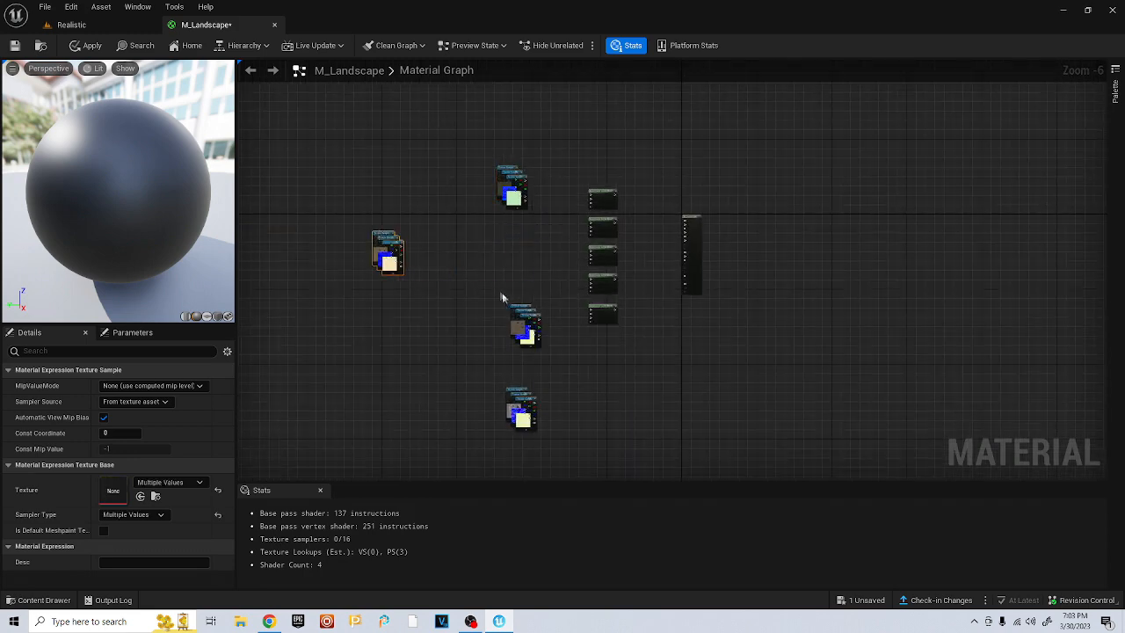
{"action": "left_click_drag", "start_coordinate": [523, 309], "coordinate": [392, 305]}
{"action": "left_click_drag", "start_coordinate": [523, 393], "coordinate": [397, 362]}
{"action": "scroll", "coordinate": [553, 245], "scroll_direction": "up", "scroll_amount": 3}
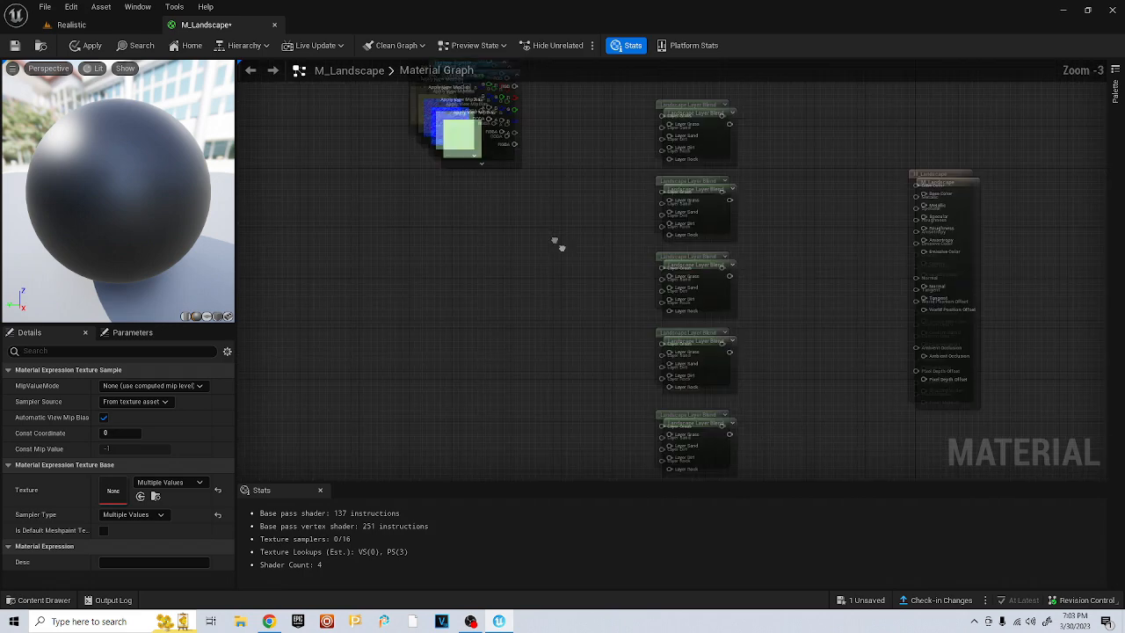
Separate the three overlapping grass texture samples into a column ordered colour, mask and normal
{"action": "right_click_drag", "start_coordinate": [554, 243], "coordinate": [570, 315]}
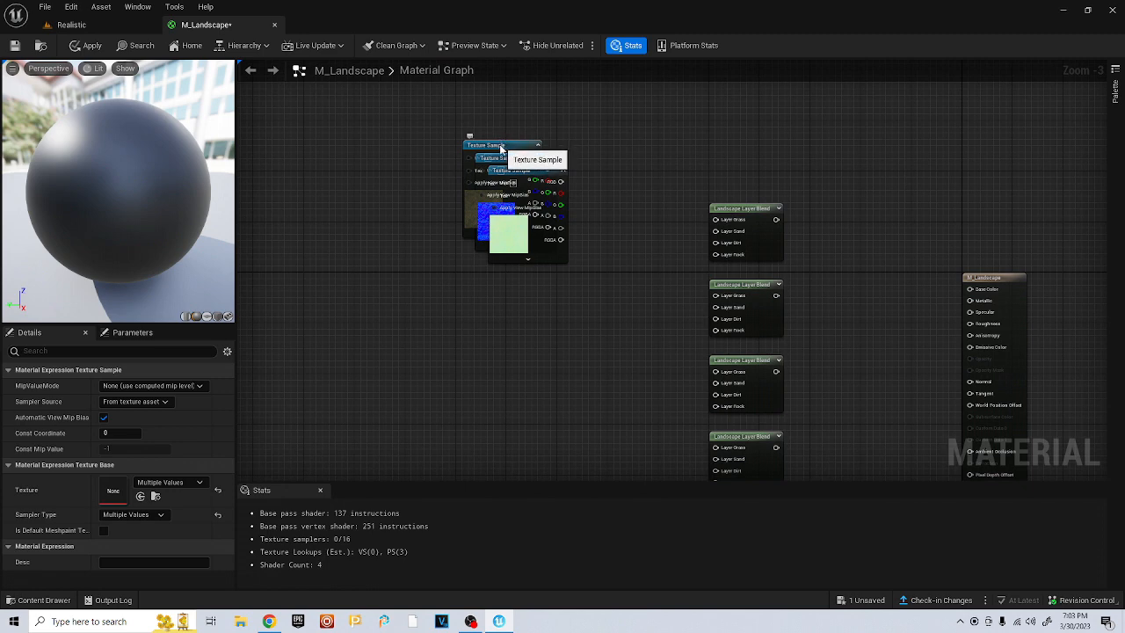
{"action": "left_click_drag", "start_coordinate": [499, 147], "coordinate": [492, 90]}
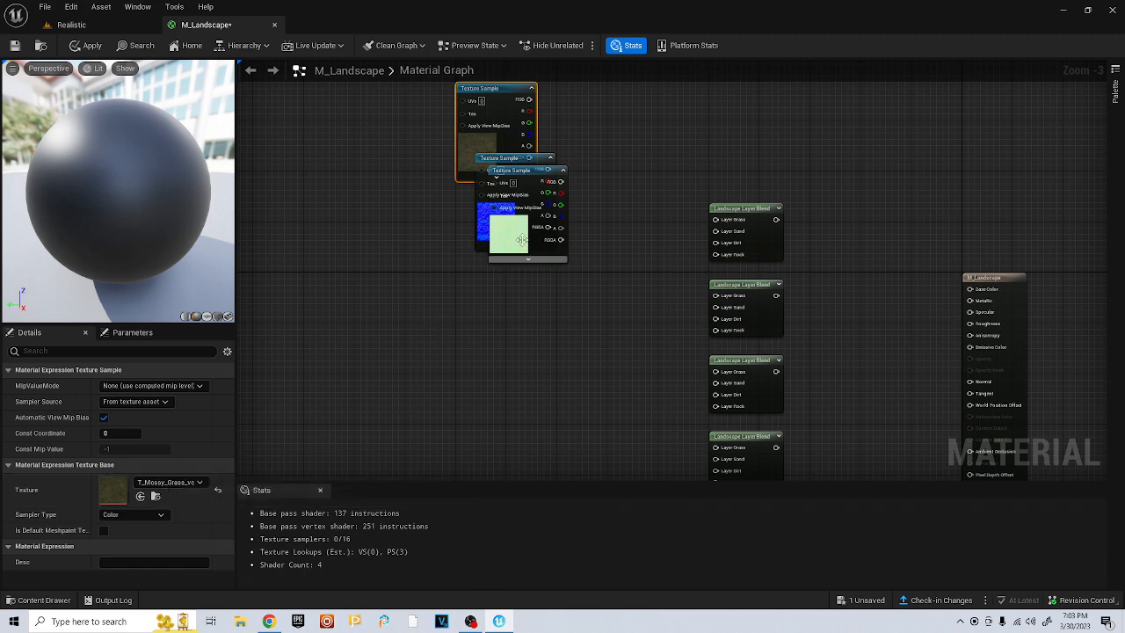
{"action": "left_click_drag", "start_coordinate": [510, 161], "coordinate": [485, 338]}
{"action": "left_click_drag", "start_coordinate": [525, 173], "coordinate": [491, 211]}
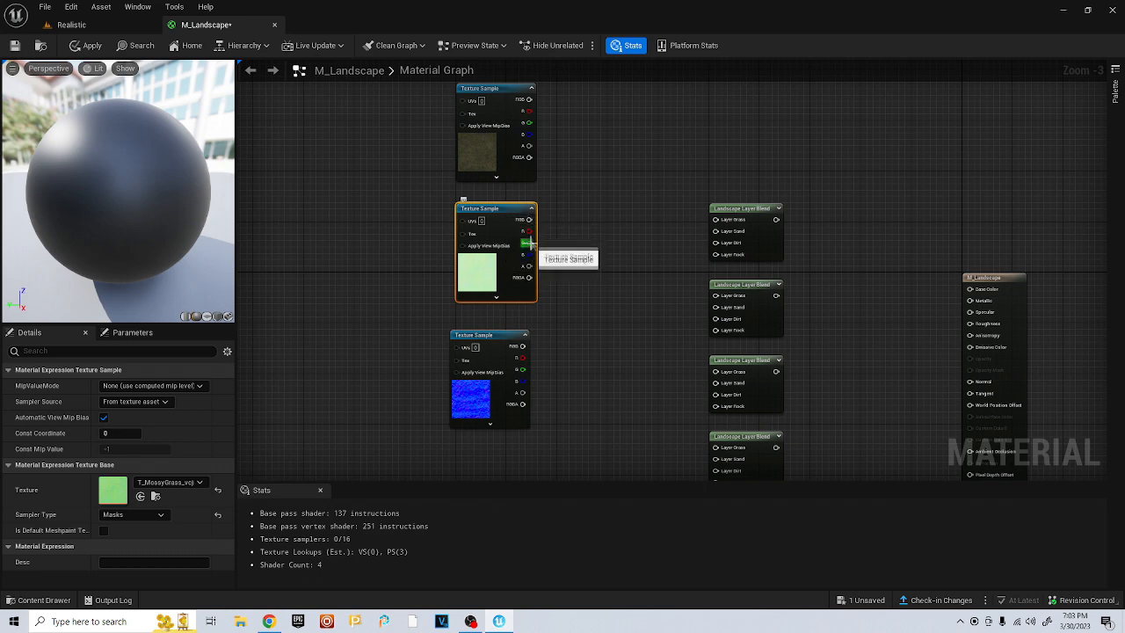
Connect the grass colour sample's RGB output to the first blend node's Layer Grass input and move the grass mask and normal samples lower
{"action": "right_click_drag", "start_coordinate": [565, 284], "coordinate": [543, 306]}
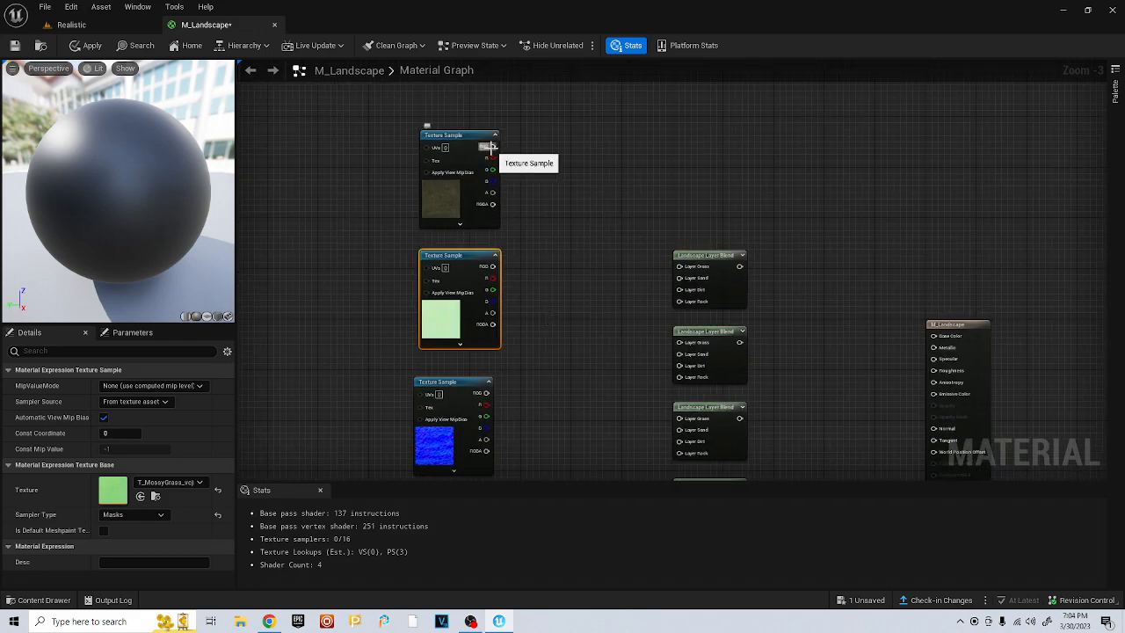
{"action": "left_click_drag", "start_coordinate": [492, 153], "coordinate": [678, 271]}
{"action": "right_click_drag", "start_coordinate": [556, 301], "coordinate": [519, 202]}
{"action": "left_click_drag", "start_coordinate": [413, 285], "coordinate": [399, 431]}
{"action": "right_click_drag", "start_coordinate": [460, 349], "coordinate": [461, 388]}
{"action": "left_click_drag", "start_coordinate": [417, 197], "coordinate": [408, 306]}
{"action": "right_click_drag", "start_coordinate": [481, 329], "coordinate": [415, 252]}
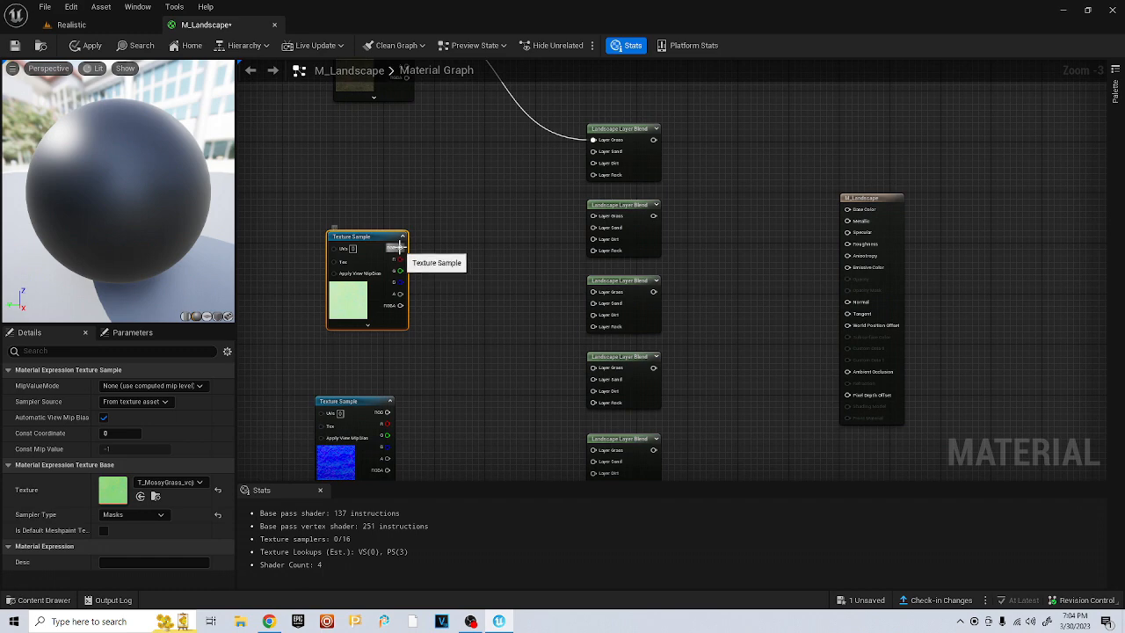
Connect the green grass mask sample's RGB output to the second blend node's Layer Grass input
{"action": "mouse_move", "coordinate": [396, 248]}
{"action": "left_mouse_down"}
{"action": "mouse_move", "coordinate": [426, 253]}
{"action": "mouse_move", "coordinate": [409, 253]}
{"action": "left_mouse_up"}
{"action": "left_click", "coordinate": [374, 240]}
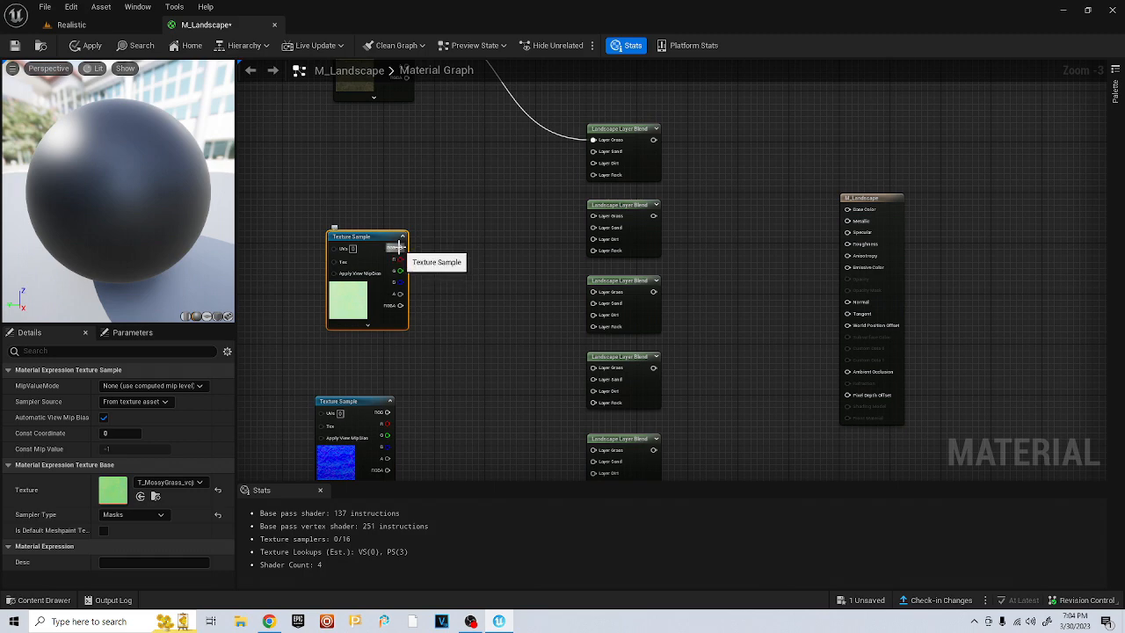
{"action": "left_click_drag", "start_coordinate": [396, 248], "coordinate": [593, 220]}
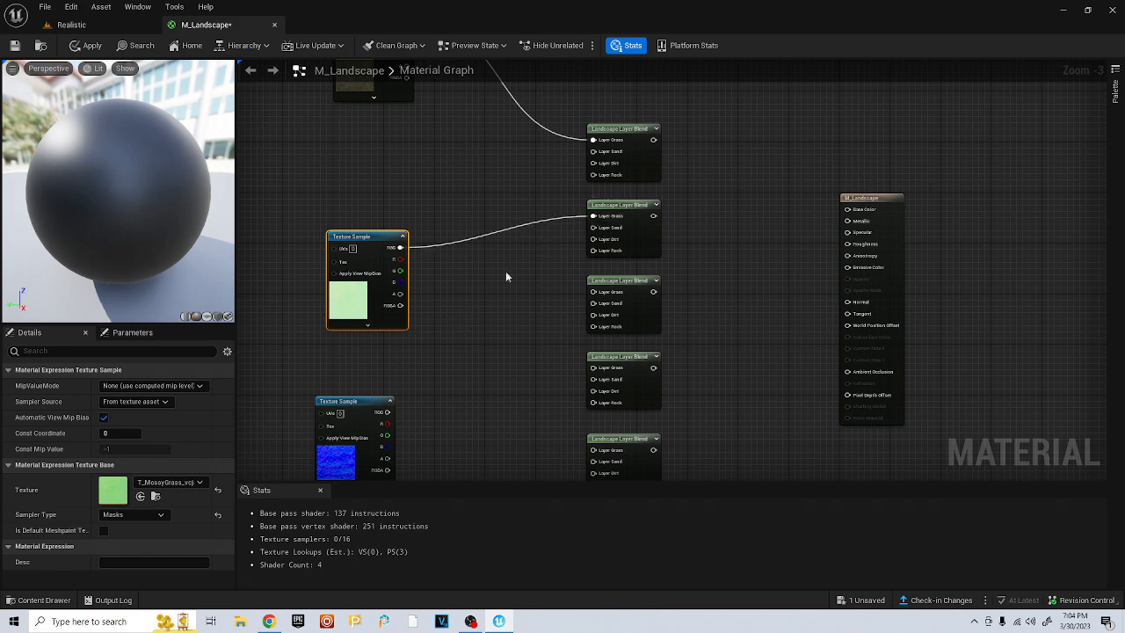
Connect the grass mask's R and G outputs to Layer Grass on the third and fourth blends, and the grass normal's RGB output to the fifth
{"action": "left_click_drag", "start_coordinate": [399, 259], "coordinate": [597, 297]}
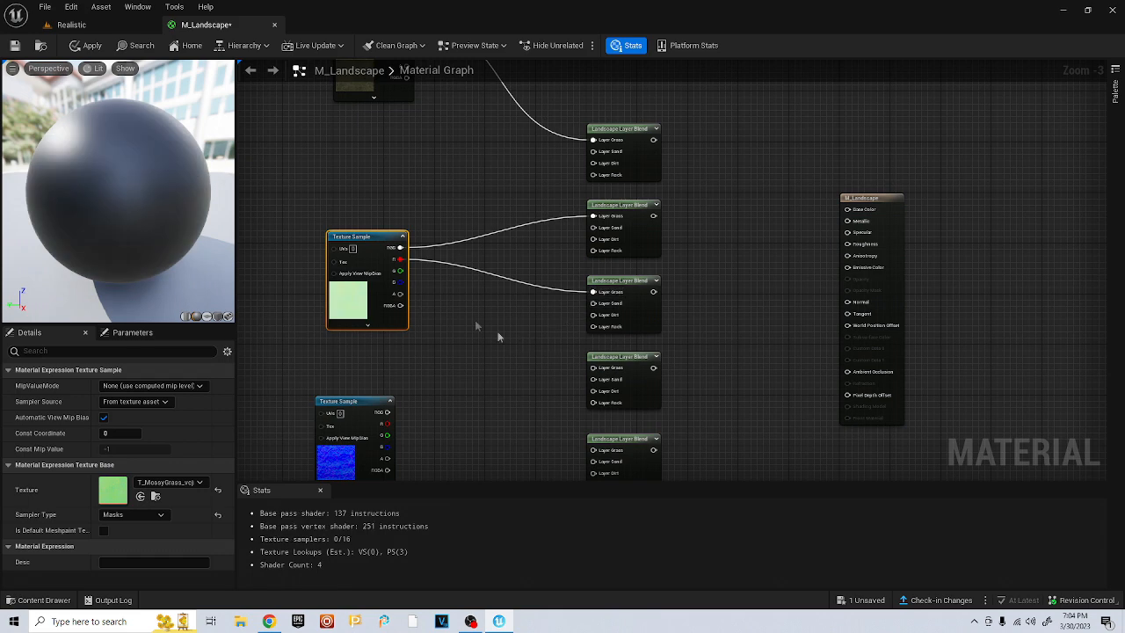
{"action": "left_click_drag", "start_coordinate": [398, 272], "coordinate": [593, 368]}
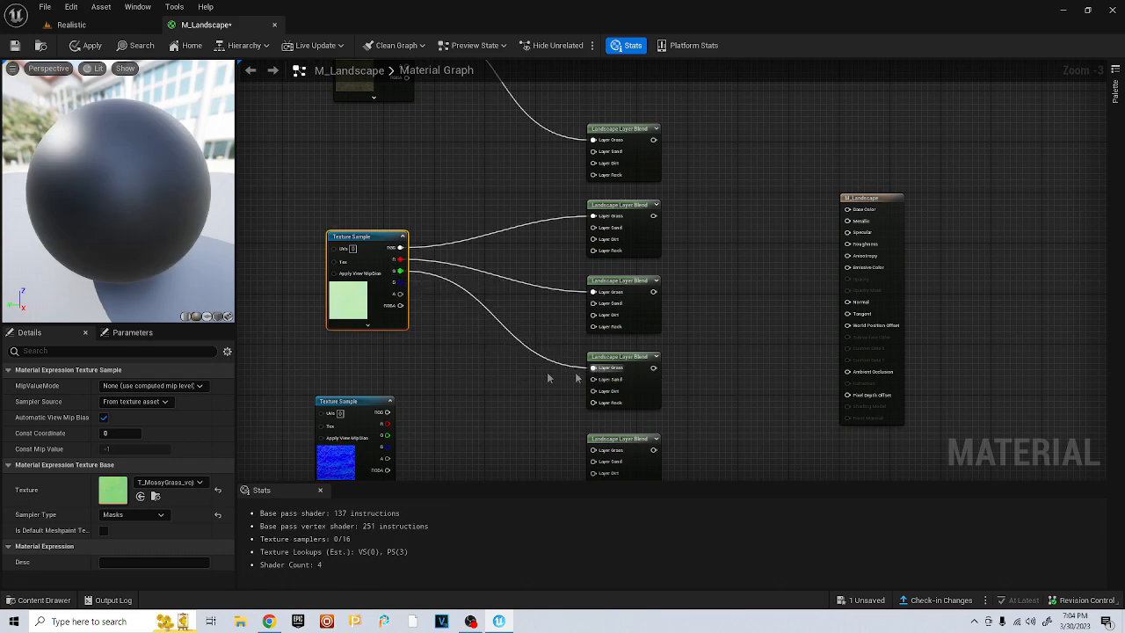
{"action": "right_click_drag", "start_coordinate": [440, 325], "coordinate": [404, 301]}
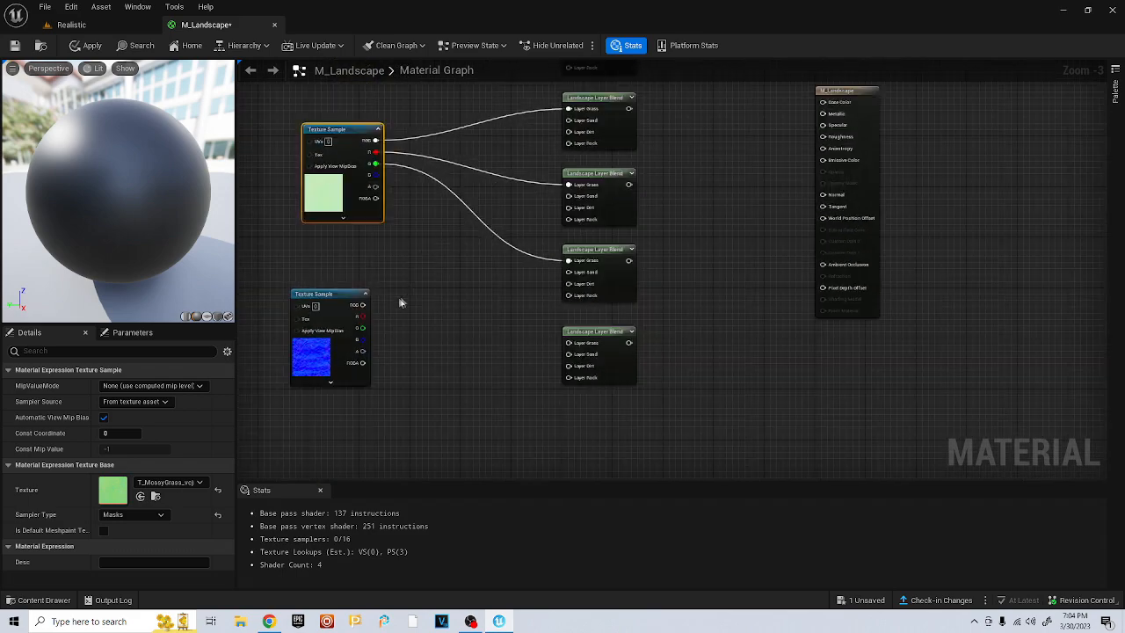
{"action": "left_click_drag", "start_coordinate": [361, 309], "coordinate": [569, 342]}
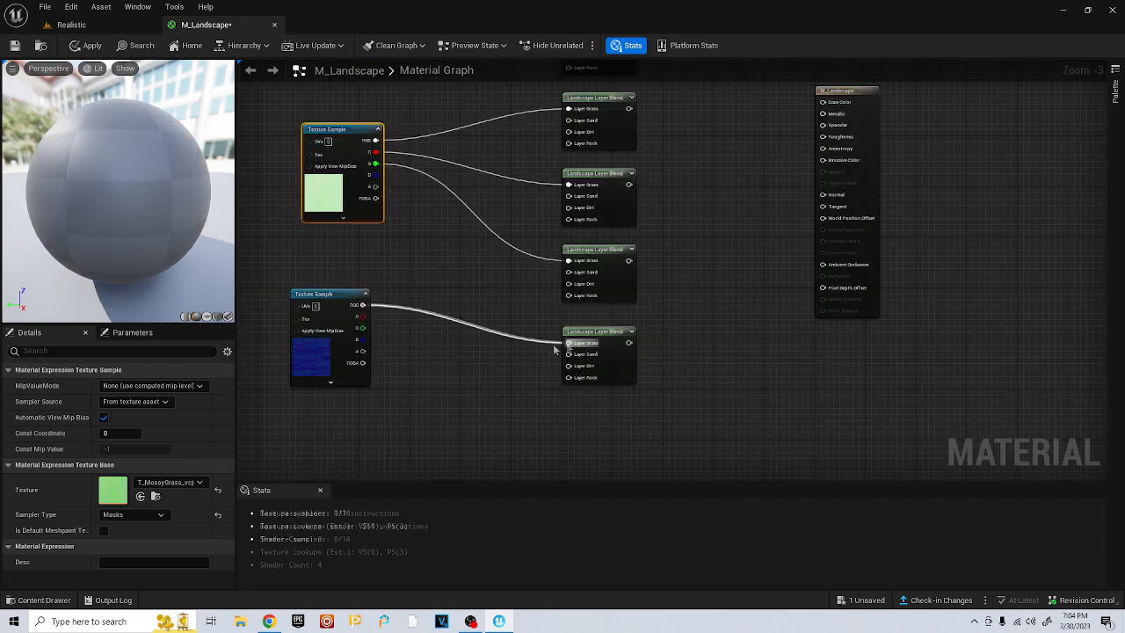
{"action": "left_click", "coordinate": [334, 305]}
Connect the five layer blend outputs, in order, to M_Landscape's Base Color, Metallic, Specular, Roughness and Normal inputs
{"action": "right_click_drag", "start_coordinate": [603, 294], "coordinate": [569, 375]}
{"action": "left_click_drag", "start_coordinate": [536, 134], "coordinate": [735, 209]}
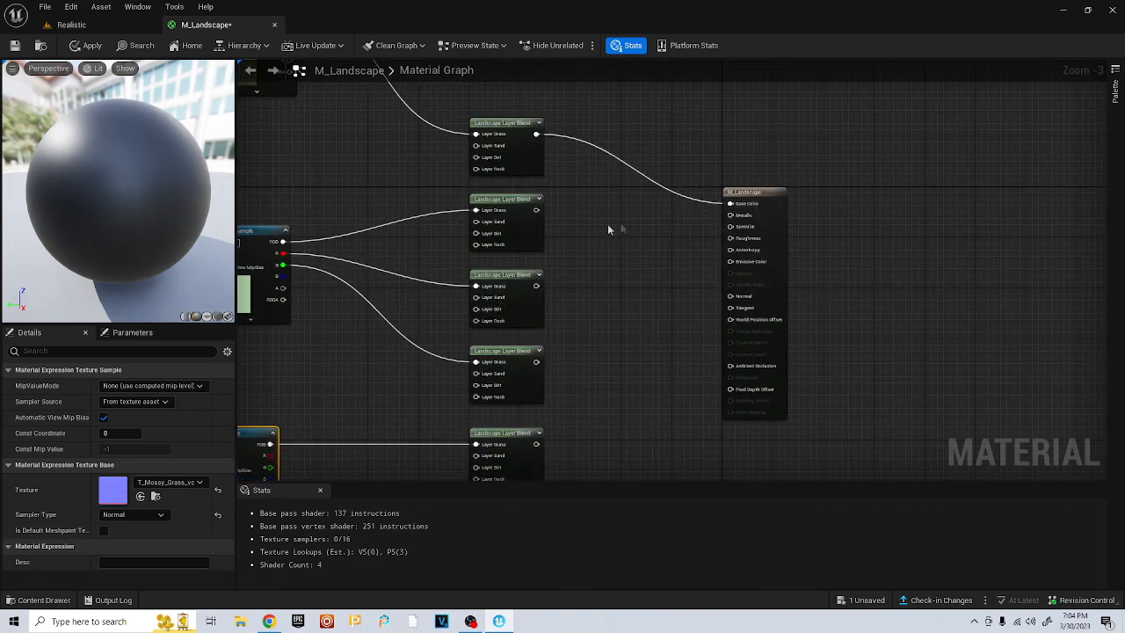
{"action": "left_click_drag", "start_coordinate": [536, 210], "coordinate": [732, 222]}
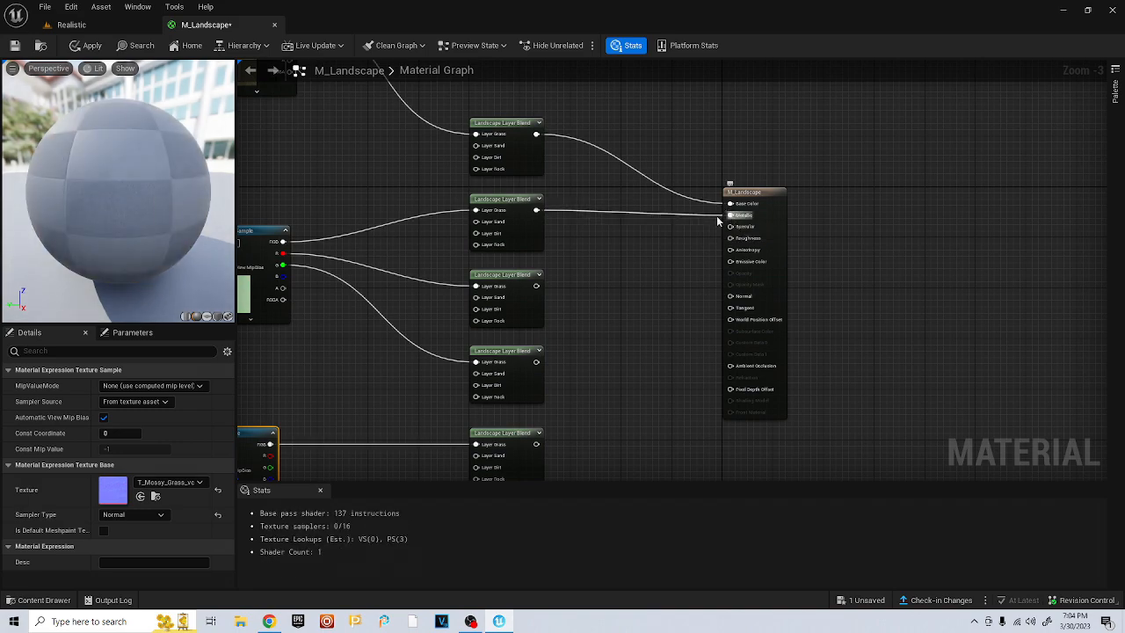
{"action": "right_click_drag", "start_coordinate": [656, 236], "coordinate": [657, 195]}
{"action": "left_click_drag", "start_coordinate": [537, 247], "coordinate": [731, 188]}
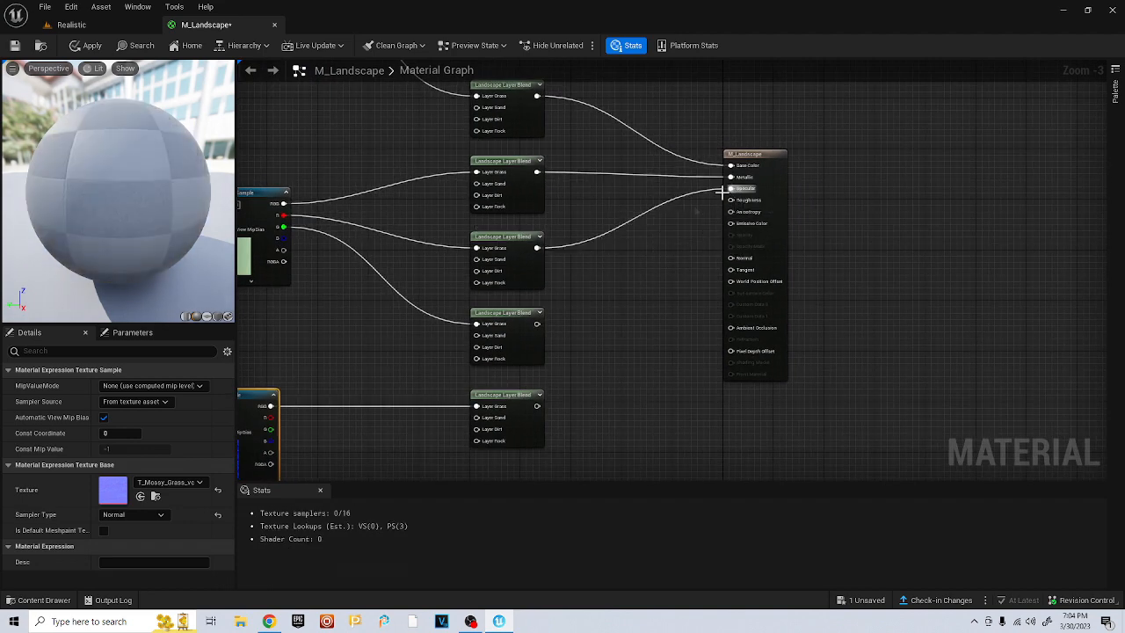
{"action": "left_click_drag", "start_coordinate": [538, 325], "coordinate": [733, 205]}
{"action": "left_click_drag", "start_coordinate": [537, 405], "coordinate": [730, 258]}
Move the three grass texture samples up and stack them tightly in a column ordered colour, mask and normal
{"action": "scroll", "coordinate": [671, 316], "scroll_direction": "down", "scroll_amount": 1}
{"action": "right_click_drag", "start_coordinate": [671, 316], "coordinate": [782, 320]}
{"action": "scroll", "coordinate": [782, 321], "scroll_direction": "down", "scroll_amount": 2}
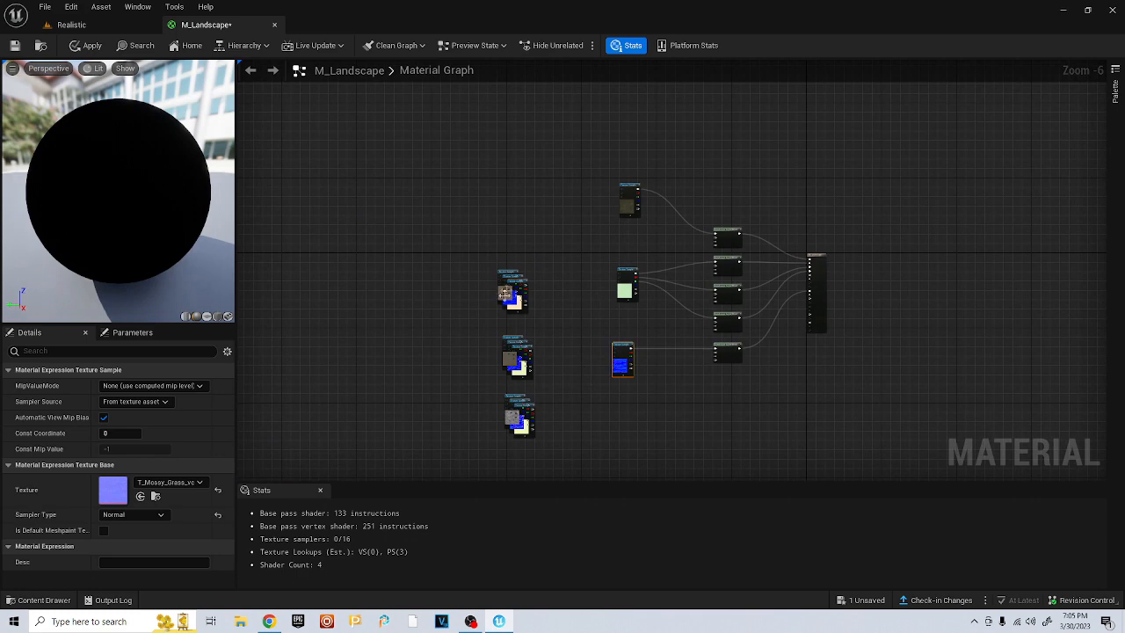
{"action": "left_click_drag", "start_coordinate": [627, 191], "coordinate": [588, 135]}
{"action": "left_click_drag", "start_coordinate": [629, 274], "coordinate": [590, 169]}
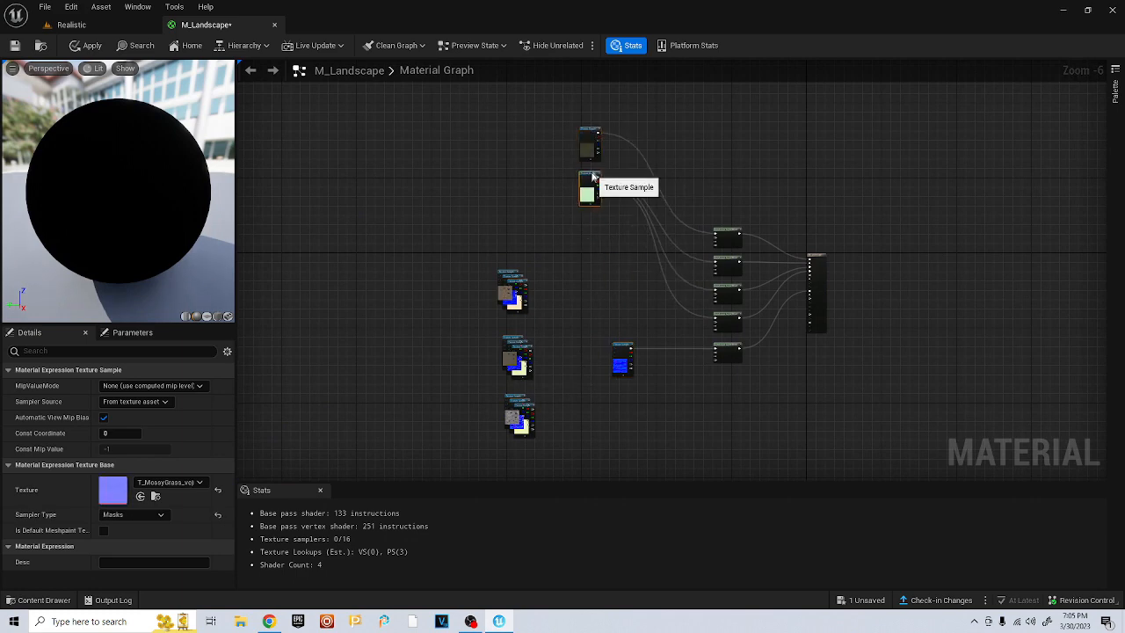
{"action": "left_click_drag", "start_coordinate": [621, 351], "coordinate": [591, 204]}
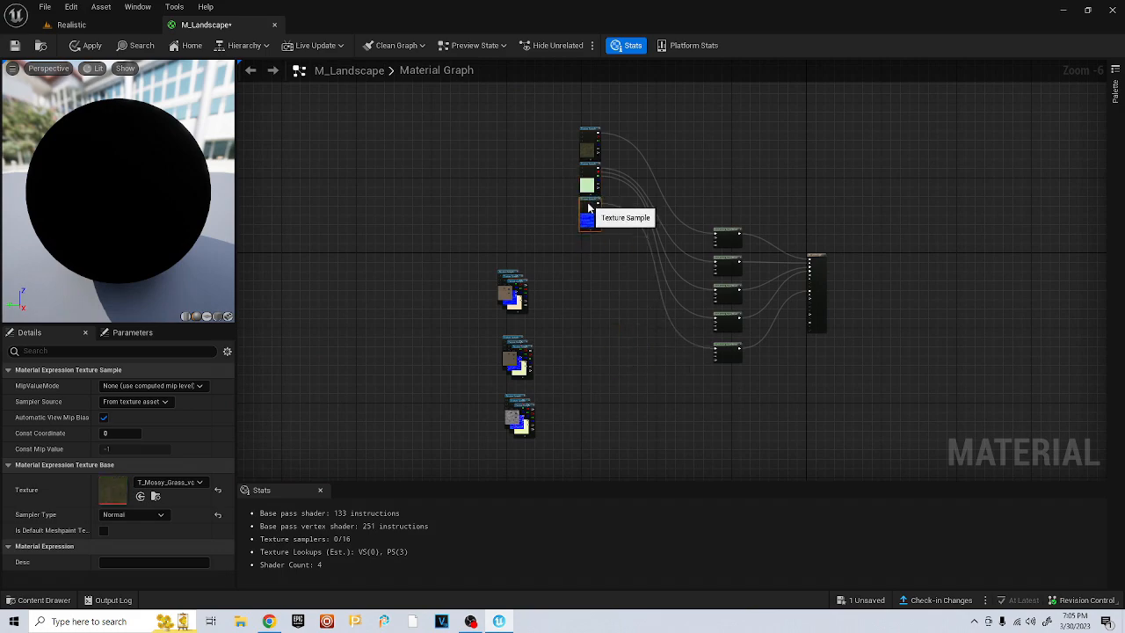
Move the group of three overlapping beach sand texture samples to just below the grass column
{"action": "scroll", "coordinate": [588, 208], "scroll_direction": "up", "scroll_amount": 5}
{"action": "right_click_drag", "start_coordinate": [597, 313], "coordinate": [583, 255]}
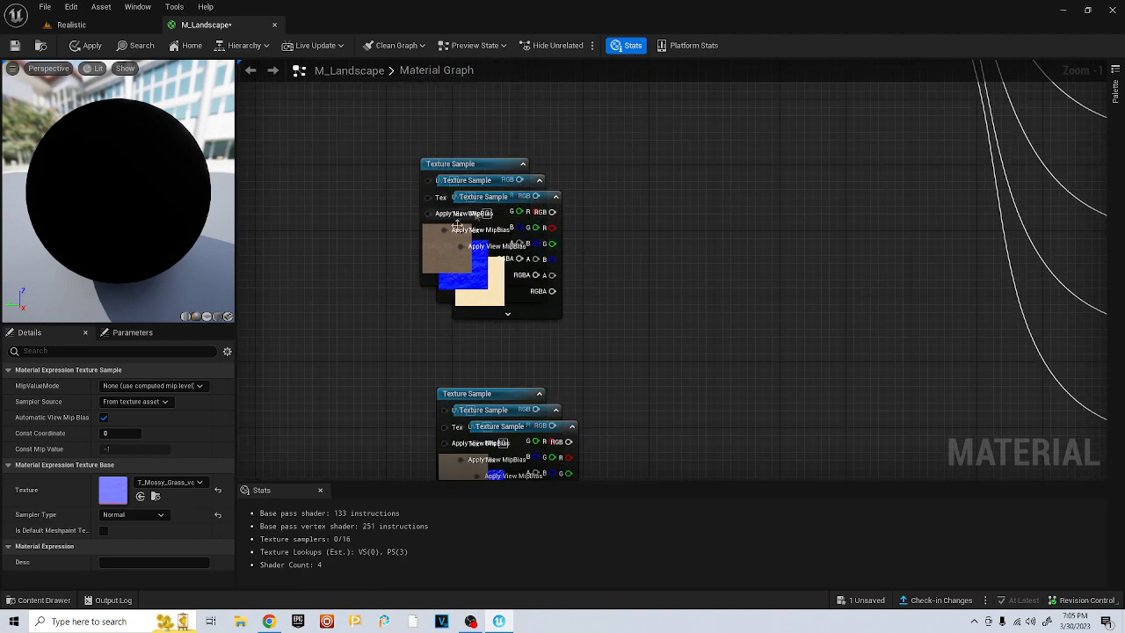
{"action": "left_click", "coordinate": [442, 246]}
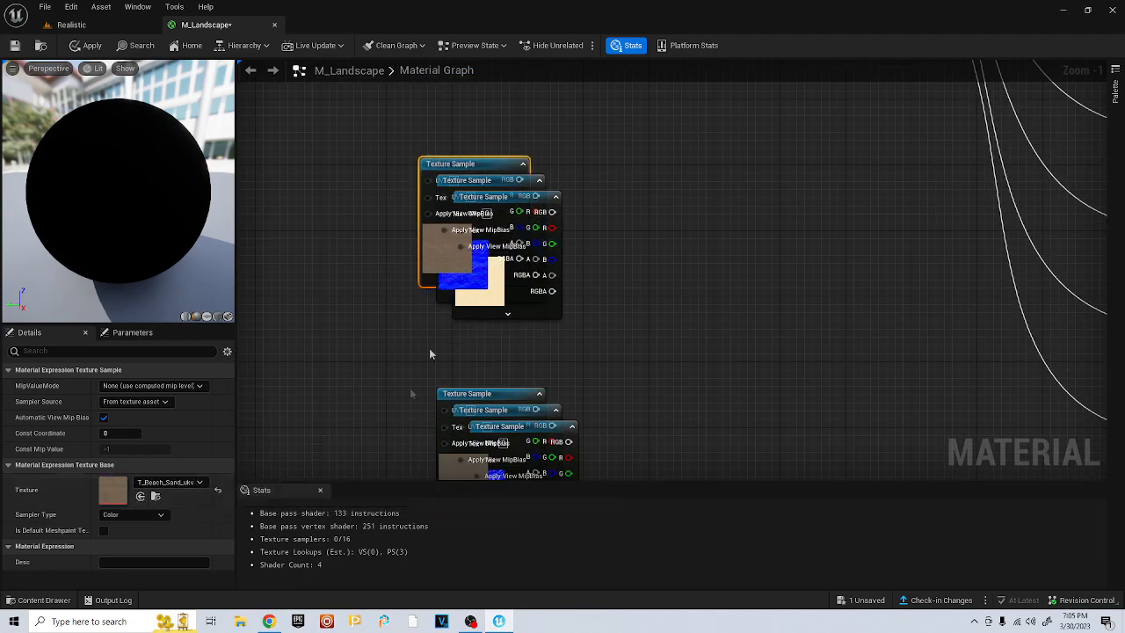
{"action": "left_click_drag", "start_coordinate": [441, 250], "coordinate": [615, 350]}
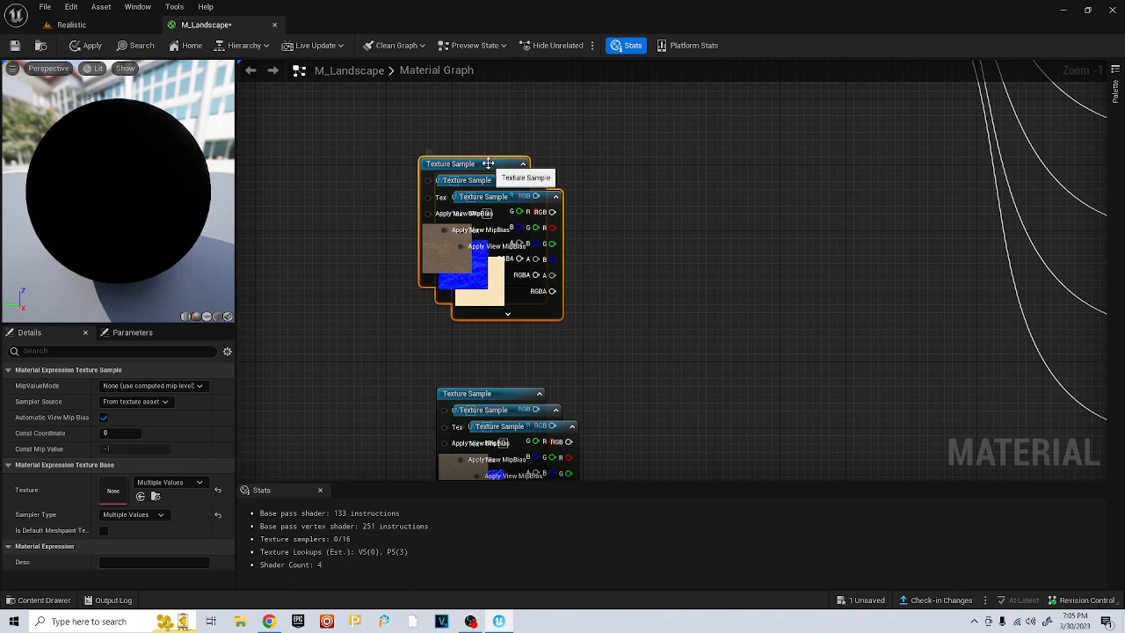
{"action": "left_click_drag", "start_coordinate": [492, 170], "coordinate": [849, 181]}
Separate the overlapping sand texture samples into a column ordered colour, mask and normal
{"action": "right_click_drag", "start_coordinate": [935, 210], "coordinate": [589, 362]}
{"action": "left_click_drag", "start_coordinate": [517, 327], "coordinate": [528, 237]}
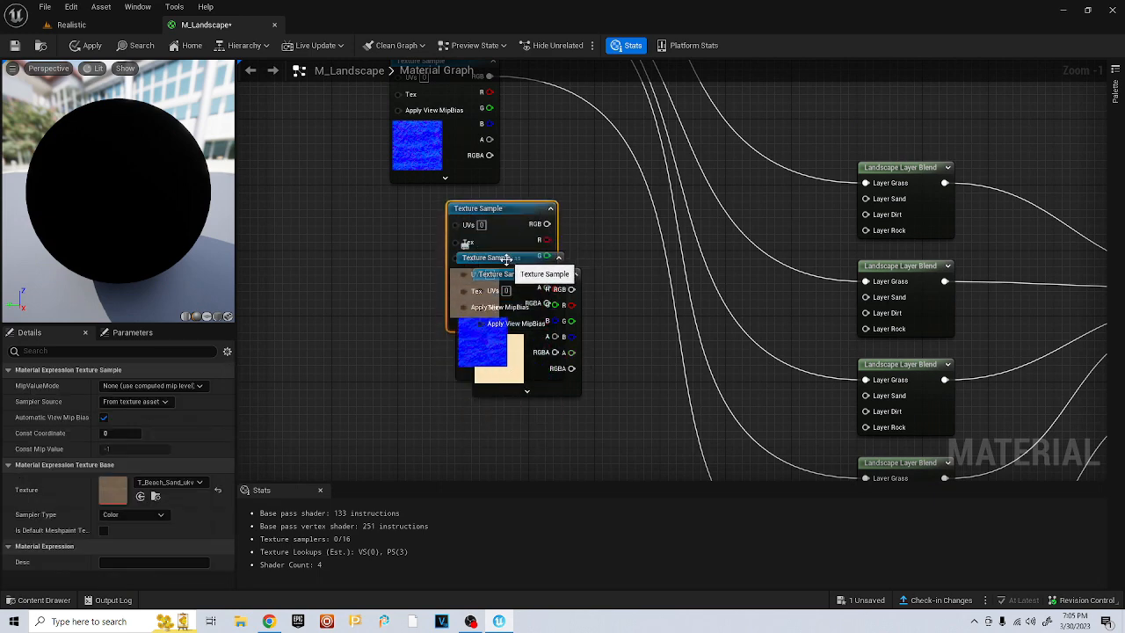
{"action": "left_click", "coordinate": [469, 355]}
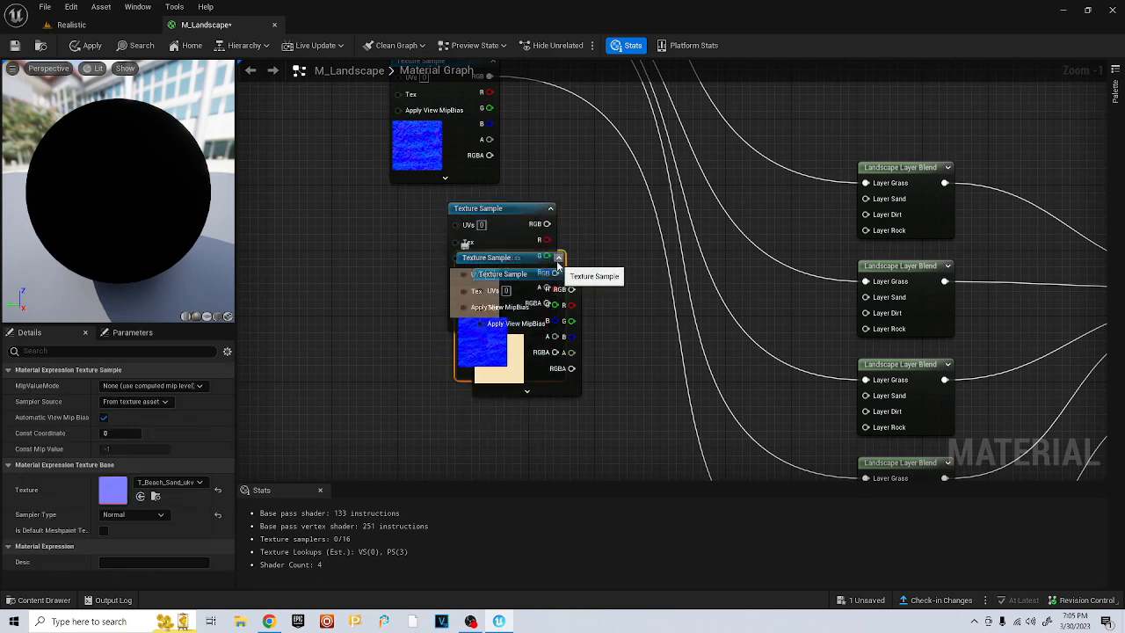
{"action": "left_click", "coordinate": [518, 278]}
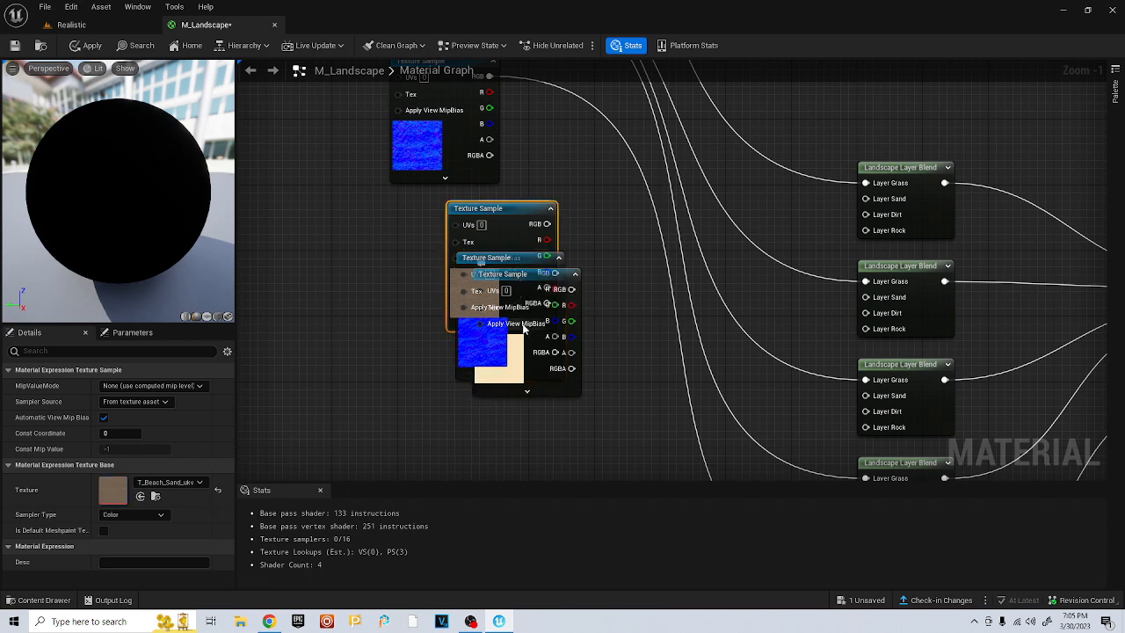
{"action": "left_click_drag", "start_coordinate": [523, 204], "coordinate": [369, 214]}
{"action": "left_click_drag", "start_coordinate": [510, 273], "coordinate": [366, 436]}
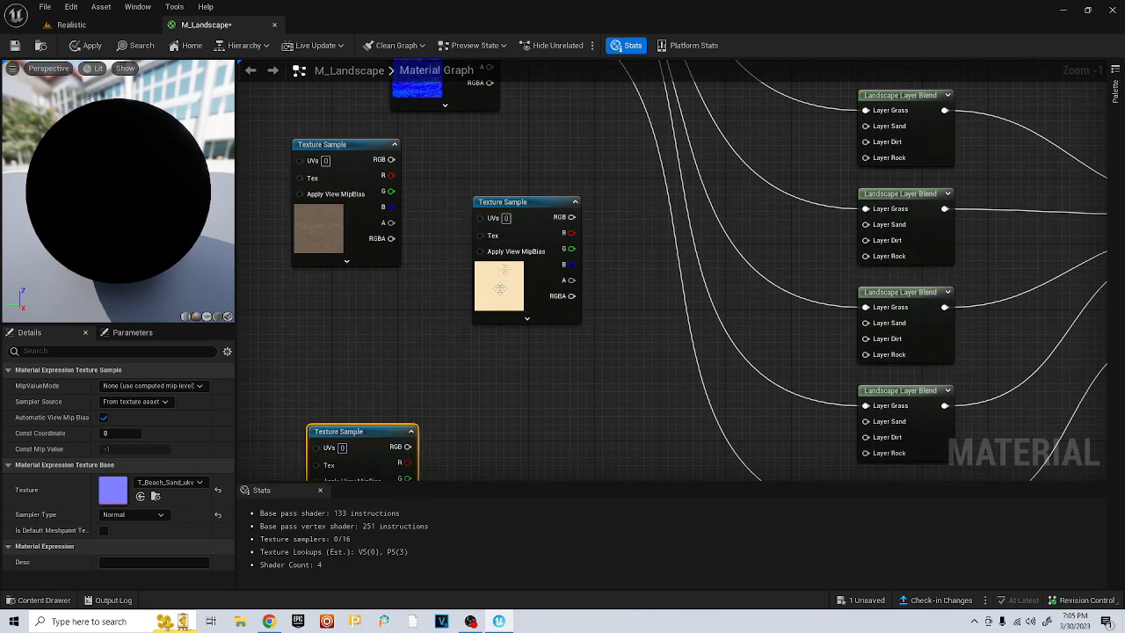
{"action": "left_click_drag", "start_coordinate": [520, 207], "coordinate": [337, 290]}
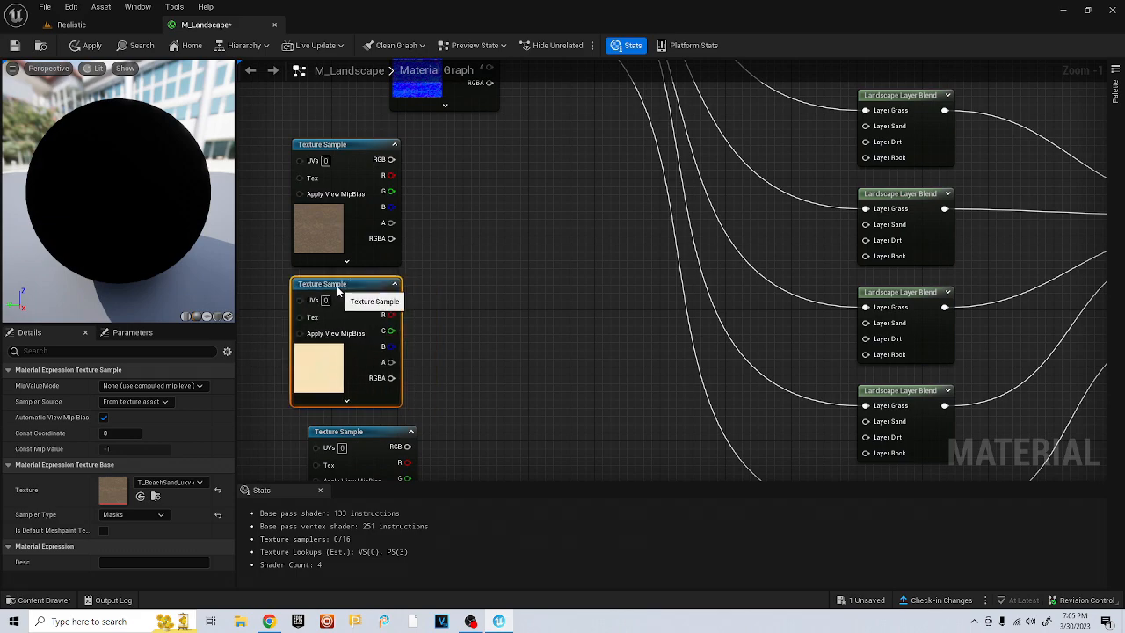
Move the three grass texture samples together farther above the sand column
{"action": "scroll", "coordinate": [530, 223], "scroll_direction": "down", "scroll_amount": 5}
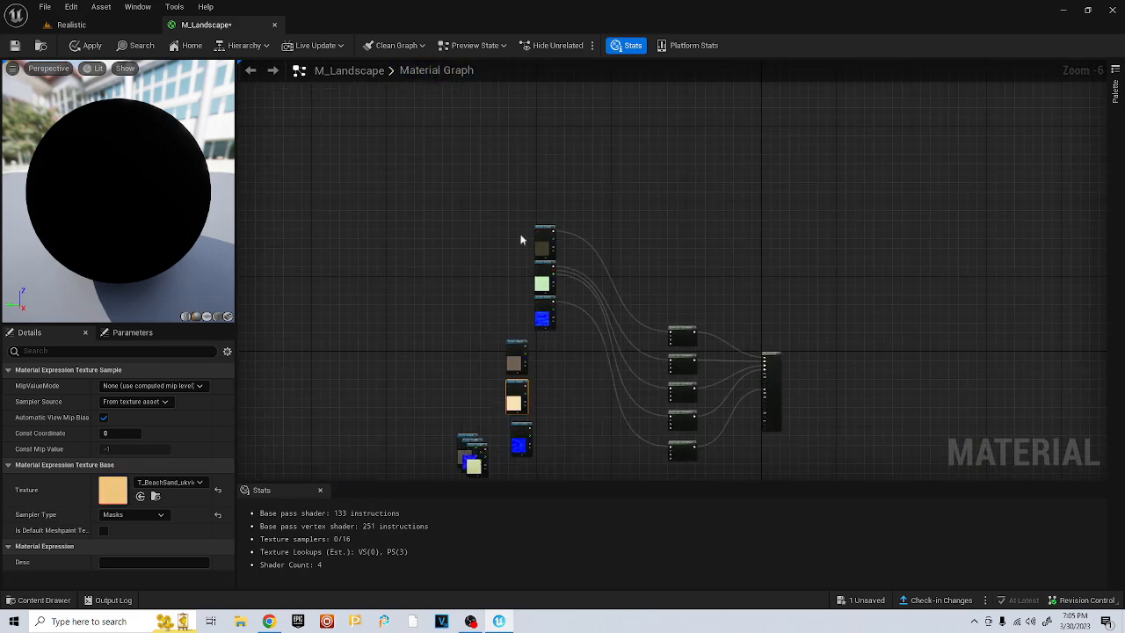
{"action": "left_click_drag", "start_coordinate": [562, 312], "coordinate": [490, 194]}
{"action": "right_click_drag", "start_coordinate": [526, 254], "coordinate": [517, 185]}
Connect the RGB outputs of the sand colour and sand mask samples to Layer Sand on the first and second blend nodes, respectively
{"action": "scroll", "coordinate": [532, 264], "scroll_direction": "up", "scroll_amount": 3}
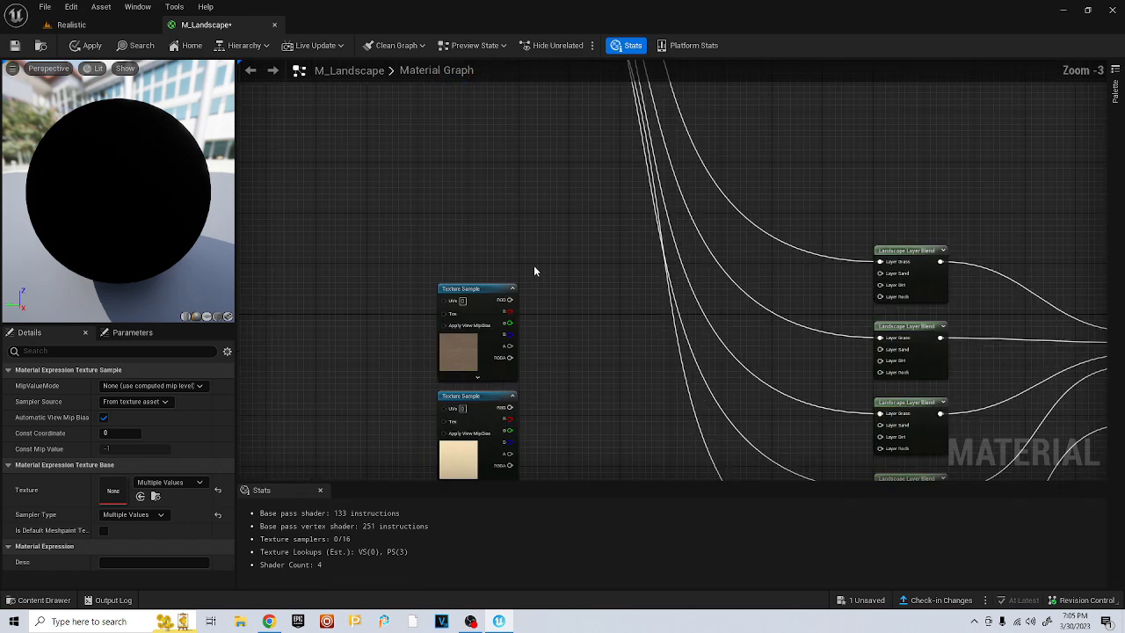
{"action": "left_click_drag", "start_coordinate": [508, 300], "coordinate": [885, 278]}
{"action": "right_click_drag", "start_coordinate": [755, 344], "coordinate": [602, 275]}
{"action": "left_click_drag", "start_coordinate": [454, 285], "coordinate": [827, 228]}
Connect the sand mask's R and G outputs to Layer Sand on the third and fourth blends, and the sand normal's RGB output to the fifth
{"action": "right_click_drag", "start_coordinate": [503, 390], "coordinate": [456, 284]}
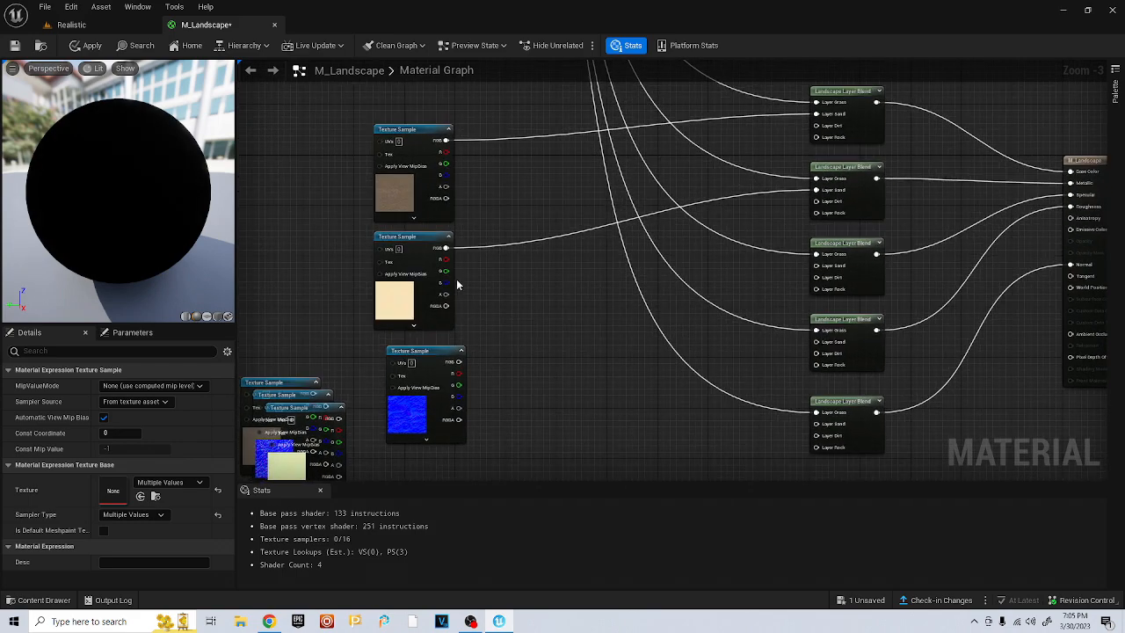
{"action": "left_click_drag", "start_coordinate": [443, 260], "coordinate": [817, 268]}
{"action": "left_click_drag", "start_coordinate": [445, 272], "coordinate": [816, 341]}
{"action": "left_click_drag", "start_coordinate": [459, 362], "coordinate": [816, 425]}
Move the three connected sand texture samples together up toward the grass column
{"action": "scroll", "coordinate": [589, 394], "scroll_direction": "down", "scroll_amount": 2}
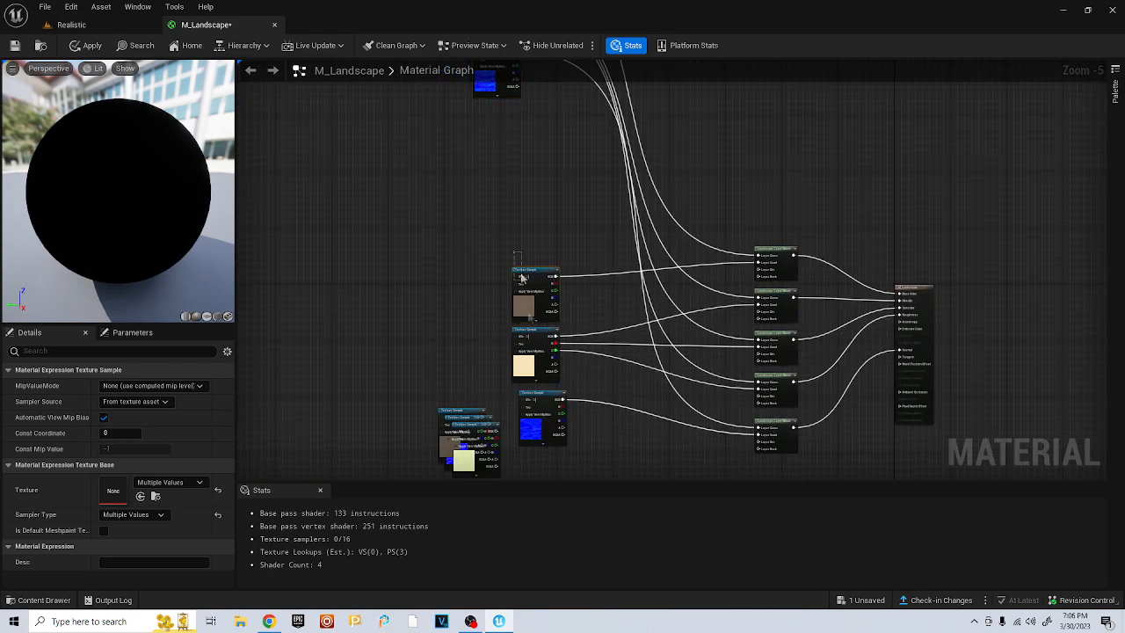
{"action": "left_click_drag", "start_coordinate": [521, 278], "coordinate": [547, 392]}
{"action": "left_click_drag", "start_coordinate": [536, 334], "coordinate": [497, 173]}
Move the group of overlapping rocky ground texture samples to just below the sand column
{"action": "right_click_drag", "start_coordinate": [541, 336], "coordinate": [506, 214]}
{"action": "left_click_drag", "start_coordinate": [401, 286], "coordinate": [493, 344]}
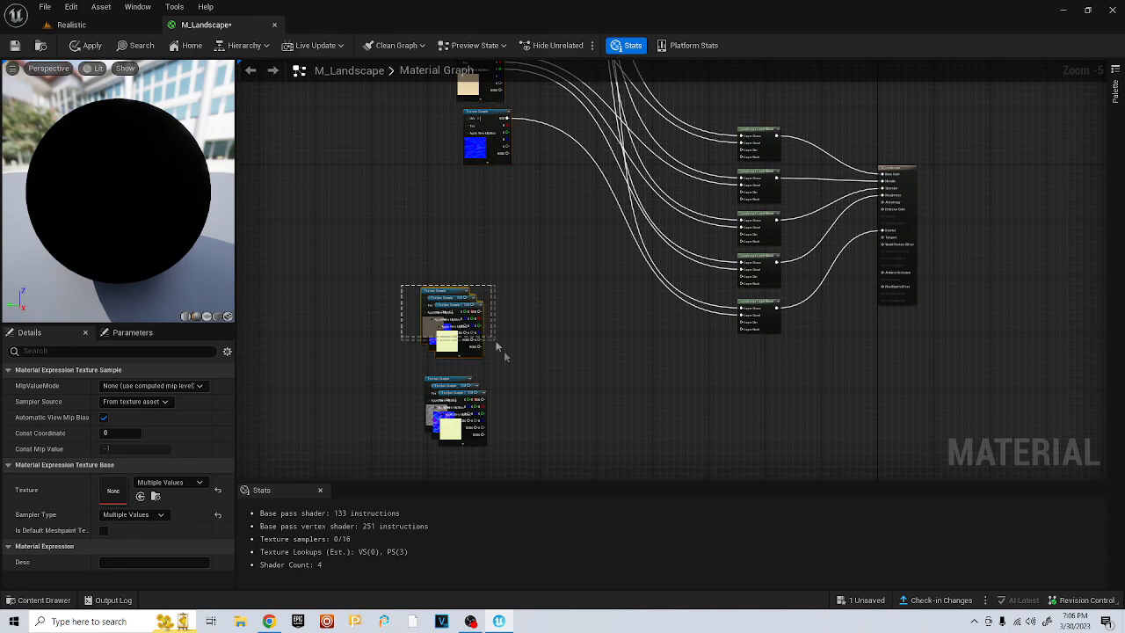
{"action": "left_click_drag", "start_coordinate": [456, 303], "coordinate": [559, 178]}
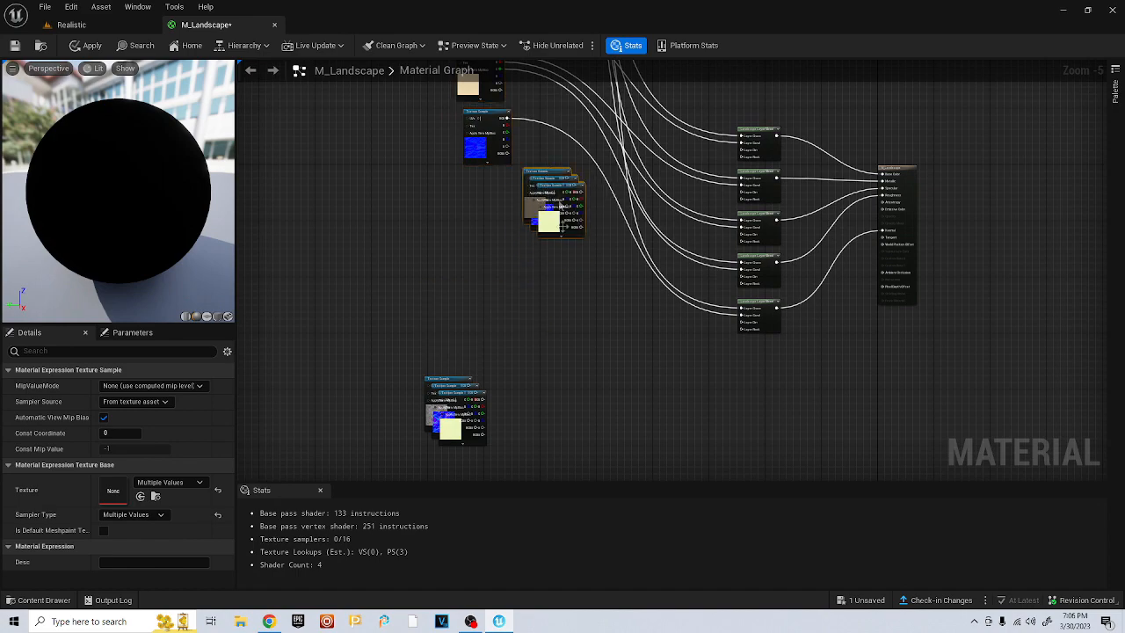
Separate the overlapping rocky ground samples by moving the colour sample above and the mask sample beside the normal sample
{"action": "scroll", "coordinate": [580, 292], "scroll_direction": "up", "scroll_amount": 3}
{"action": "left_click", "coordinate": [554, 419]}
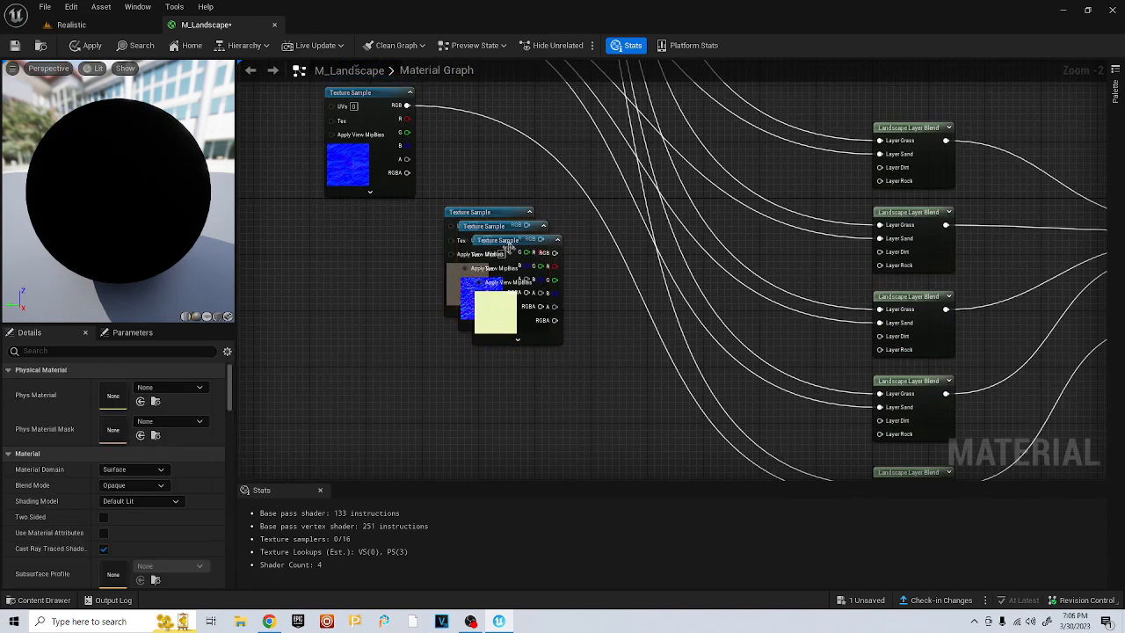
{"action": "left_click_drag", "start_coordinate": [479, 213], "coordinate": [484, 142]}
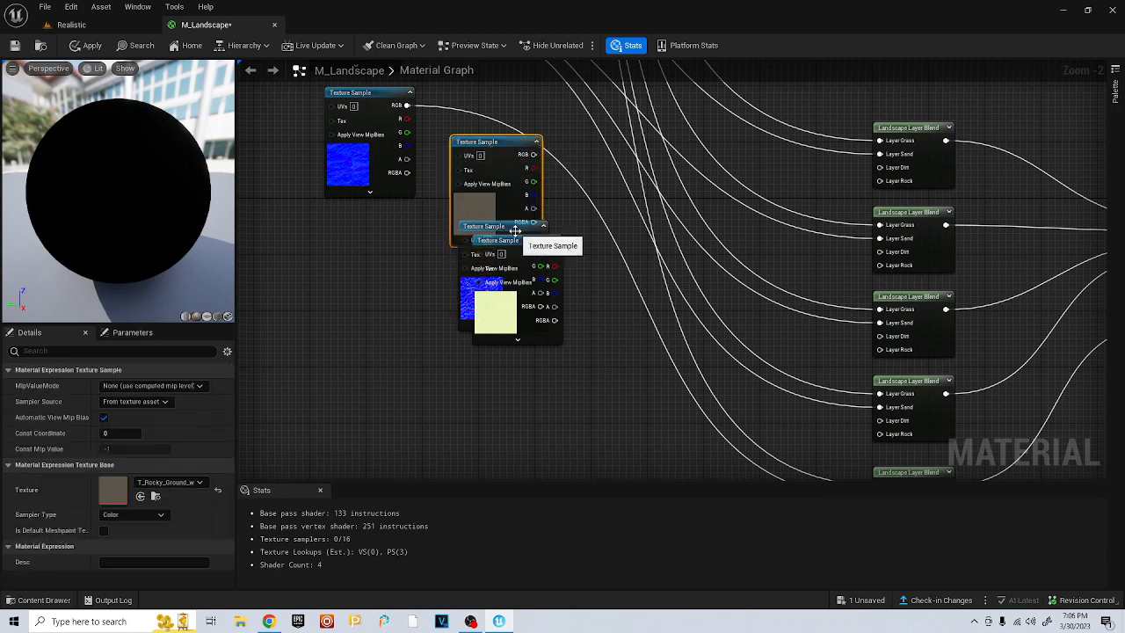
{"action": "left_click_drag", "start_coordinate": [497, 242], "coordinate": [403, 246]}
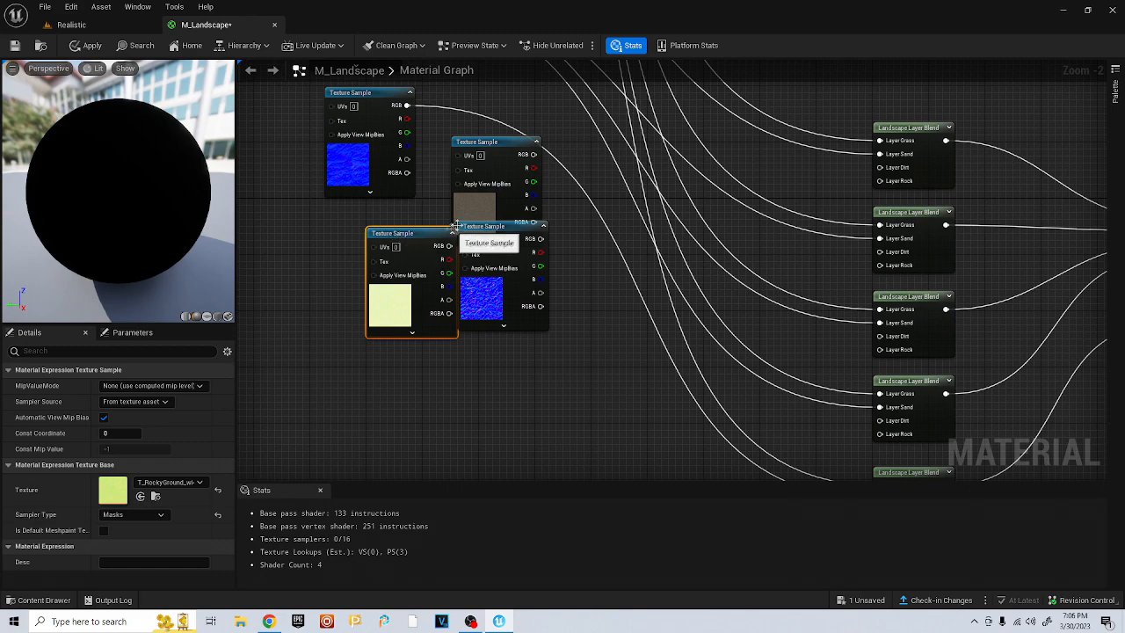
Stack the rocky ground texture samples and wire base color RGB, mask RGB, R and G, and normal RGB to the five successive Layer Dirt inputs
{"action": "left_click_drag", "start_coordinate": [479, 227], "coordinate": [472, 387]}
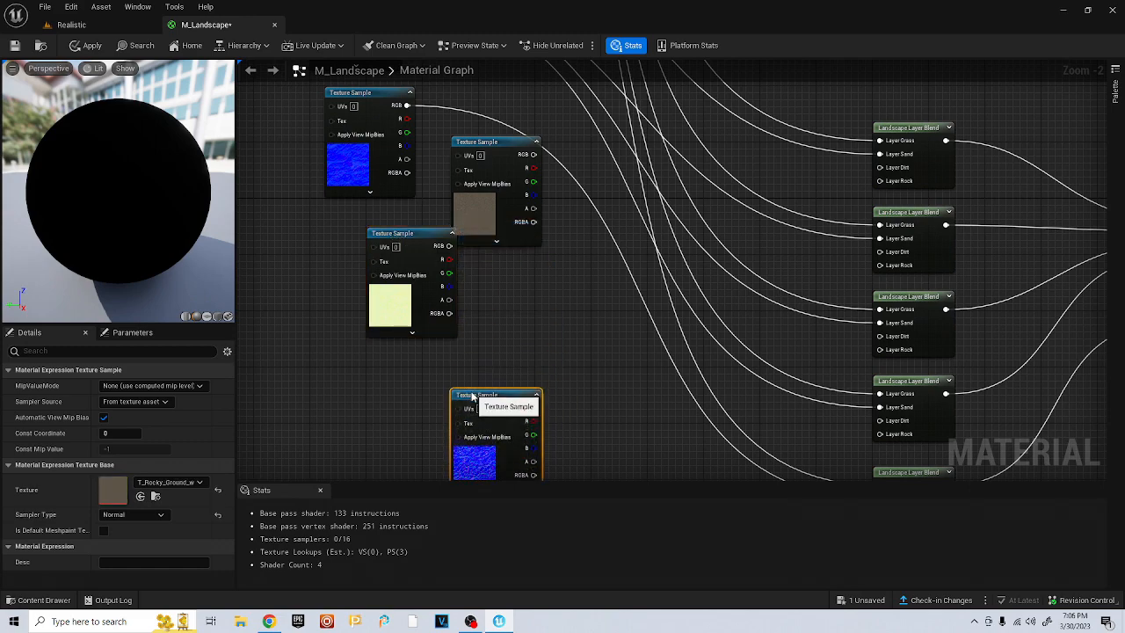
{"action": "left_click_drag", "start_coordinate": [419, 245], "coordinate": [506, 274]}
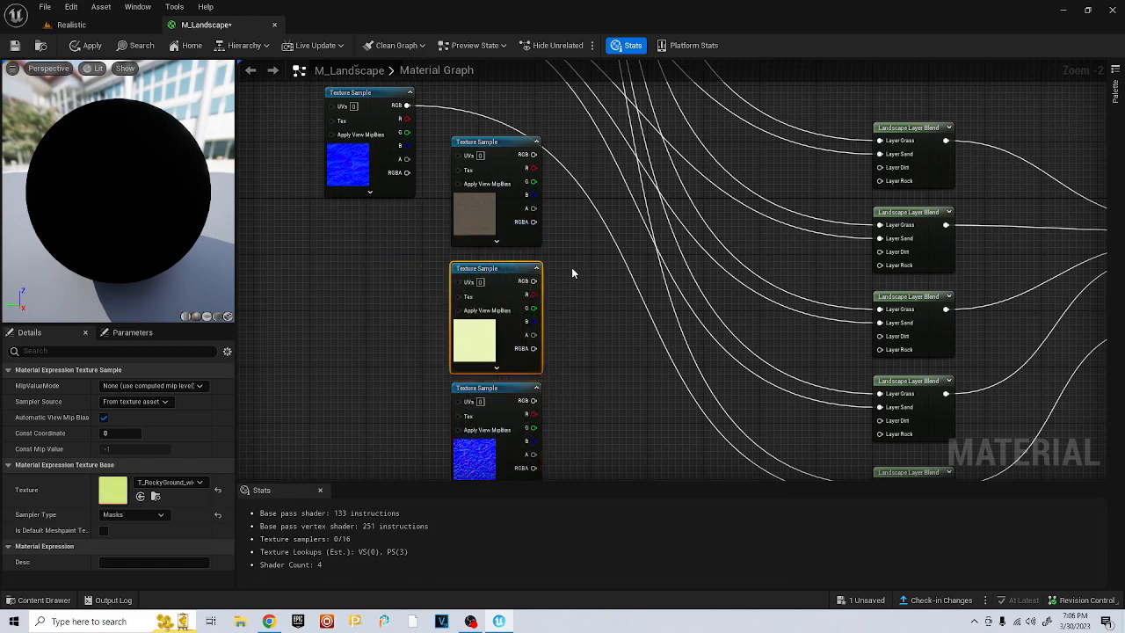
{"action": "right_click_drag", "start_coordinate": [571, 272], "coordinate": [458, 285]}
{"action": "left_click_drag", "start_coordinate": [433, 216], "coordinate": [780, 228]}
{"action": "left_click_drag", "start_coordinate": [433, 341], "coordinate": [779, 312]}
{"action": "right_click_drag", "start_coordinate": [501, 428], "coordinate": [495, 233]}
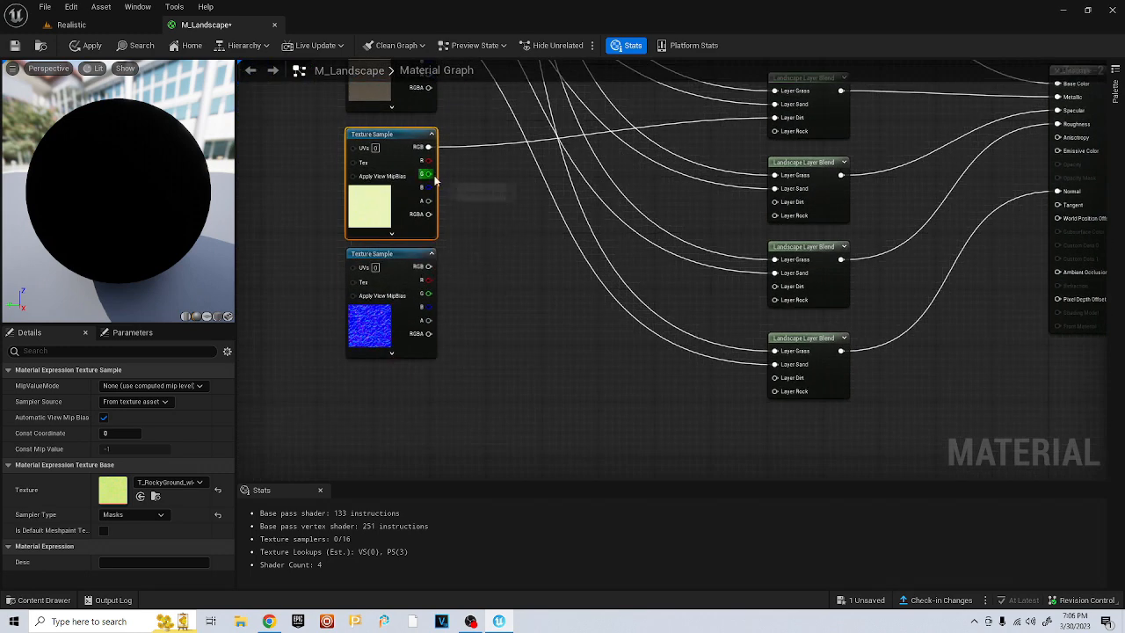
{"action": "left_click_drag", "start_coordinate": [427, 161], "coordinate": [779, 204]}
{"action": "left_click_drag", "start_coordinate": [428, 174], "coordinate": [775, 287]}
{"action": "left_click_drag", "start_coordinate": [428, 266], "coordinate": [775, 379]}
Move the three rocky ground texture samples together as a group, farther away from the blend nodes
{"action": "scroll", "coordinate": [657, 389], "scroll_direction": "down", "scroll_amount": 5}
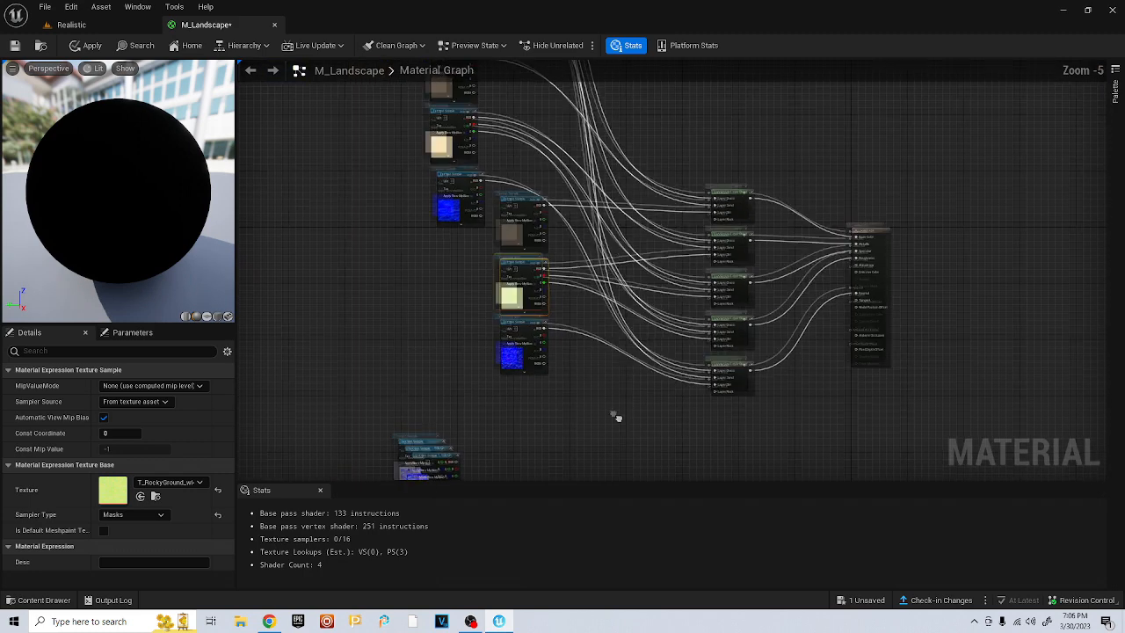
{"action": "left_click_drag", "start_coordinate": [524, 327], "coordinate": [527, 378]}
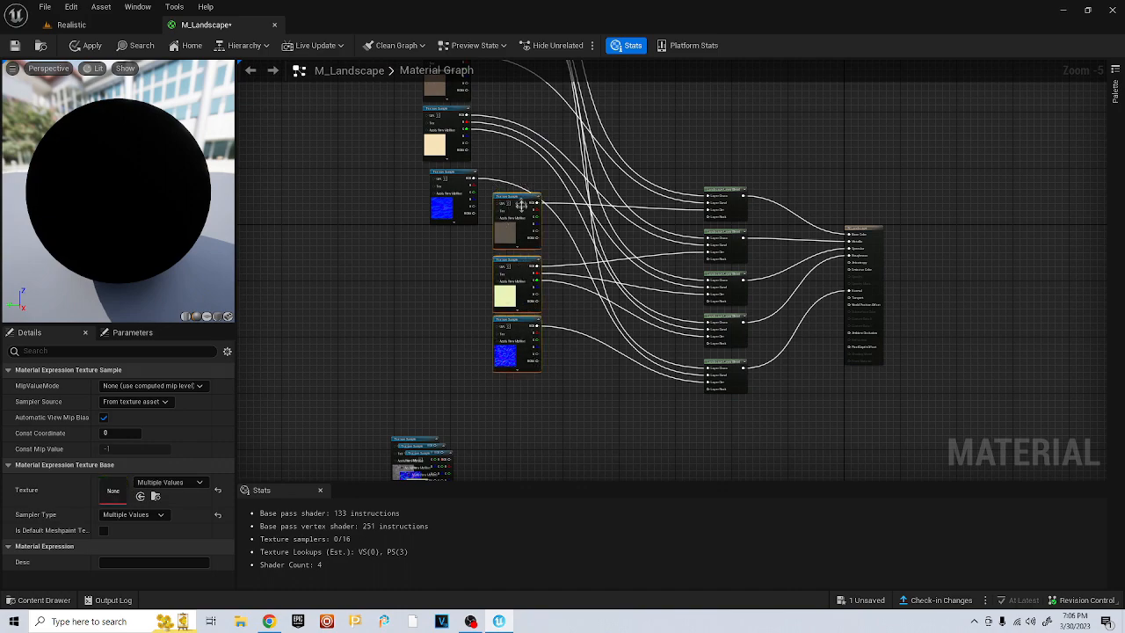
{"action": "left_click_drag", "start_coordinate": [518, 205], "coordinate": [325, 246]}
Spread the overlapping rock cliff texture samples into a column ordered base color, mask, normal, beneath the blend nodes
{"action": "right_click_drag", "start_coordinate": [477, 387], "coordinate": [443, 294]}
{"action": "left_click_drag", "start_coordinate": [384, 341], "coordinate": [458, 286]}
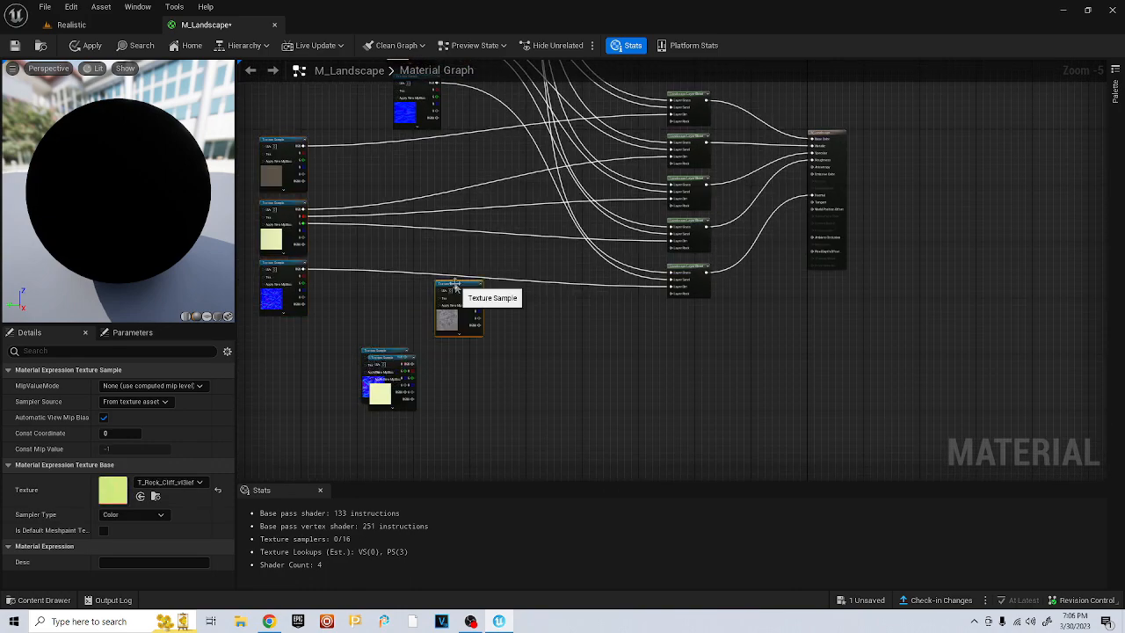
{"action": "left_click_drag", "start_coordinate": [396, 350], "coordinate": [464, 416]}
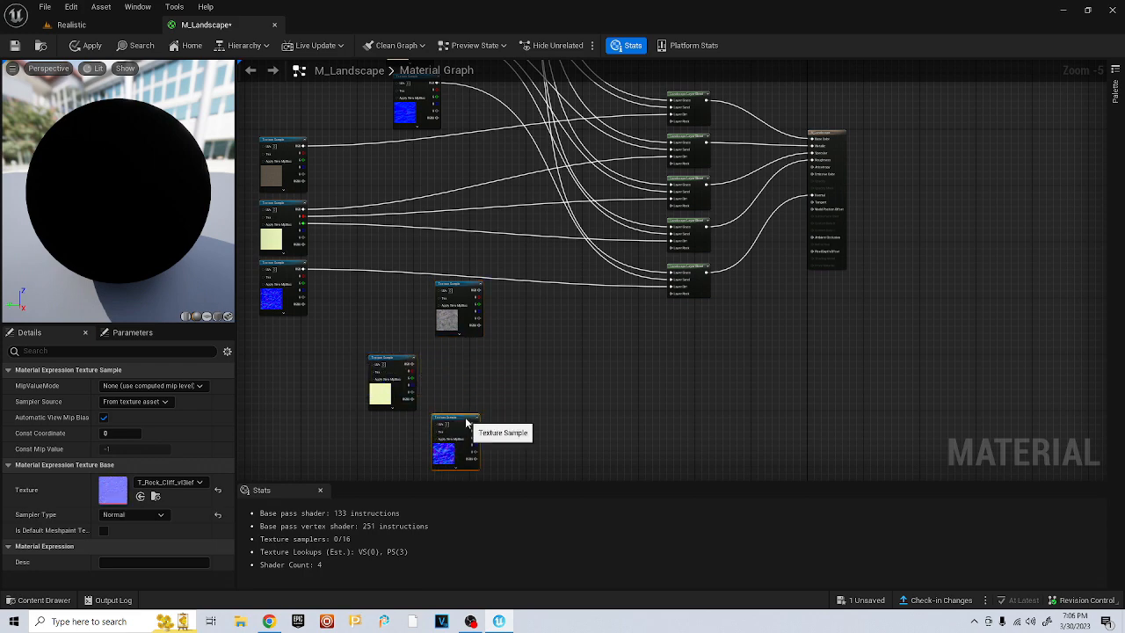
{"action": "left_click_drag", "start_coordinate": [401, 363], "coordinate": [467, 351]}
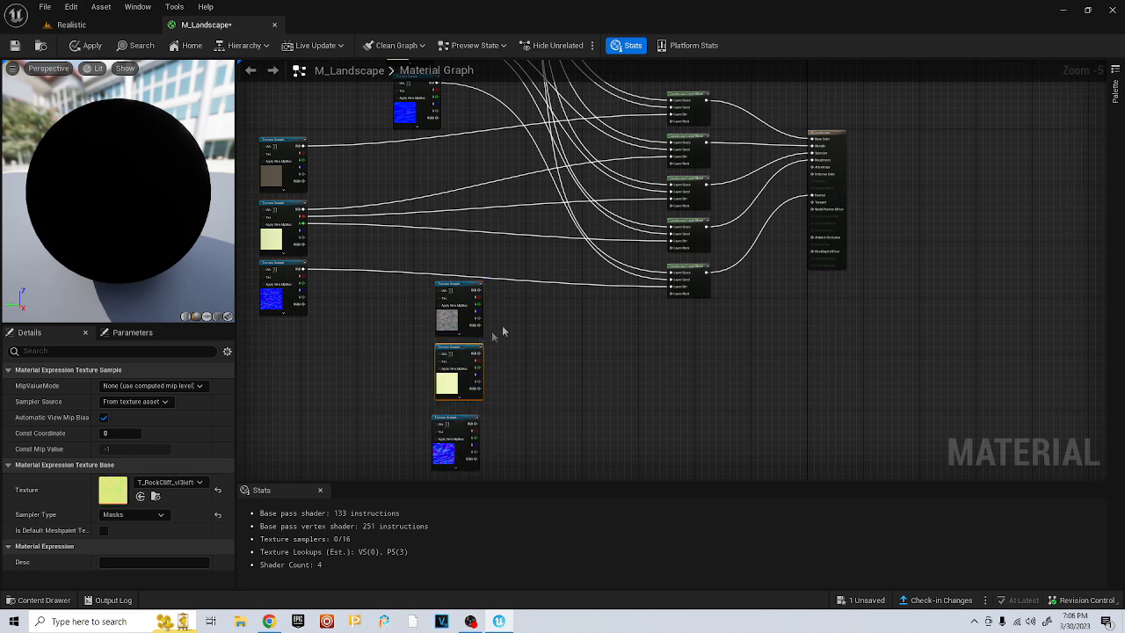
{"action": "scroll", "coordinate": [563, 307], "scroll_direction": "up", "scroll_amount": 3}
{"action": "right_click", "coordinate": [598, 303]}
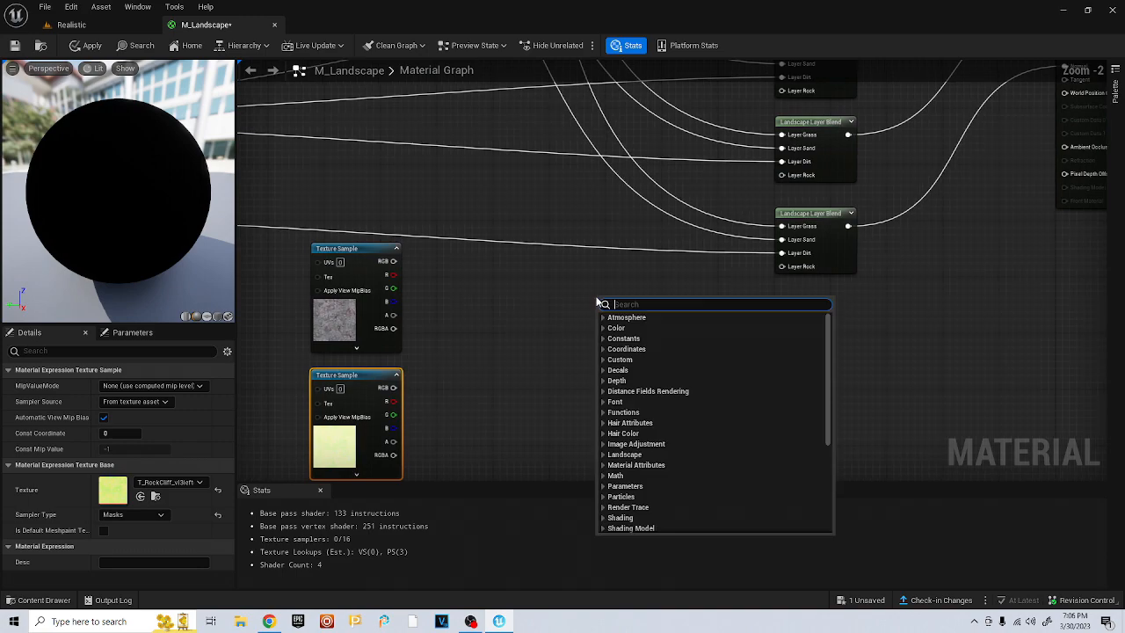
{"action": "left_click", "coordinate": [541, 292]}
{"action": "scroll", "coordinate": [561, 285], "scroll_direction": "down", "scroll_amount": 4}
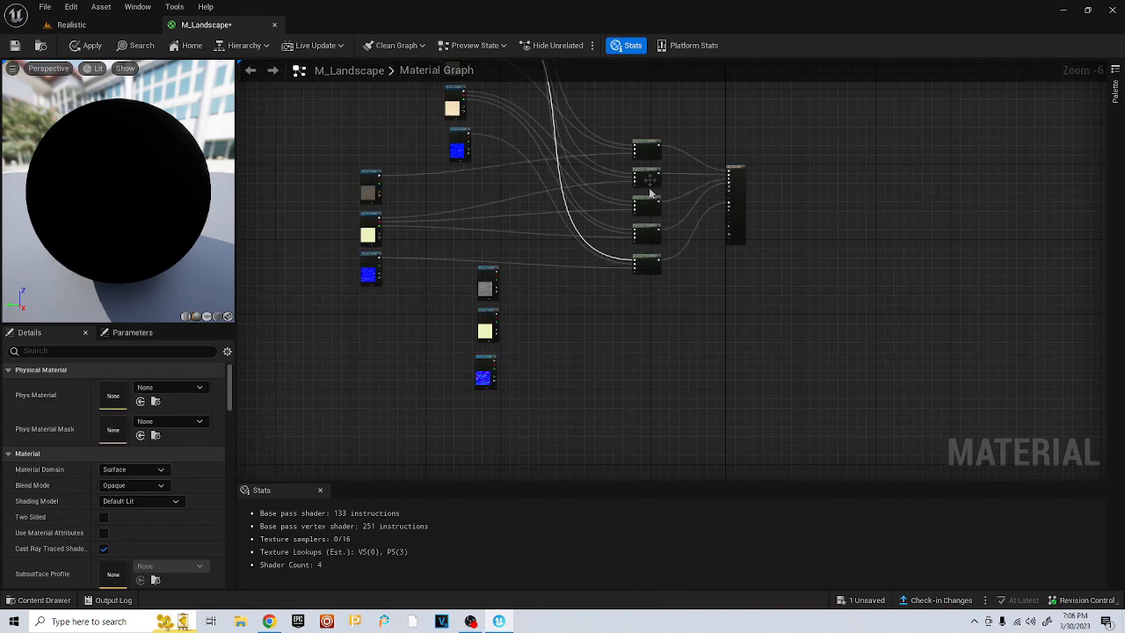
{"action": "scroll", "coordinate": [620, 311], "scroll_direction": "up", "scroll_amount": 4}
{"action": "scroll", "coordinate": [633, 309], "scroll_direction": "down", "scroll_amount": 4}
Wire the rock cliff base color RGB, mask RGB, R and G, and normal RGB to the five successive Layer Rock inputs
{"action": "right_click_drag", "start_coordinate": [632, 310], "coordinate": [384, 380]}
{"action": "scroll", "coordinate": [423, 302], "scroll_direction": "up", "scroll_amount": 2}
{"action": "left_click_drag", "start_coordinate": [328, 348], "coordinate": [588, 120]}
{"action": "left_click_drag", "start_coordinate": [329, 433], "coordinate": [588, 176]}
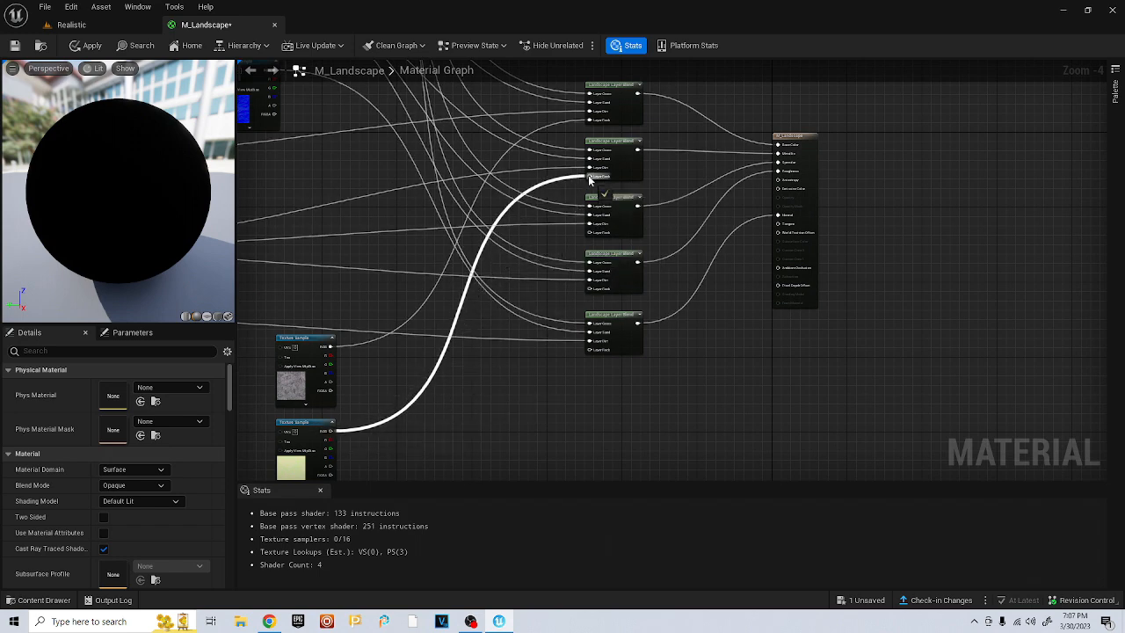
{"action": "left_click_drag", "start_coordinate": [329, 439], "coordinate": [590, 232]}
{"action": "right_click_drag", "start_coordinate": [494, 419], "coordinate": [501, 298]}
{"action": "left_click_drag", "start_coordinate": [335, 332], "coordinate": [598, 214]}
{"action": "left_click_drag", "start_coordinate": [333, 406], "coordinate": [597, 231]}
Arrange the grass, sand, dirt and rock texture sample groups into one vertical column with the groups aligned
{"action": "scroll", "coordinate": [499, 304], "scroll_direction": "down", "scroll_amount": 4}
{"action": "right_click_drag", "start_coordinate": [525, 311], "coordinate": [658, 453]}
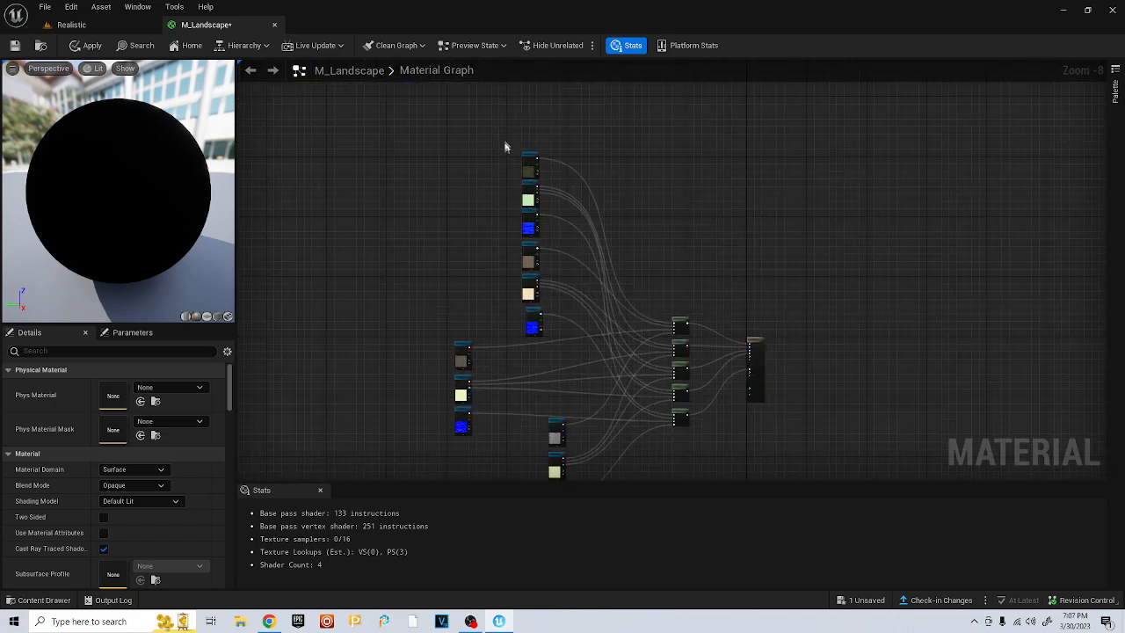
{"action": "left_click_drag", "start_coordinate": [535, 216], "coordinate": [525, 178]}
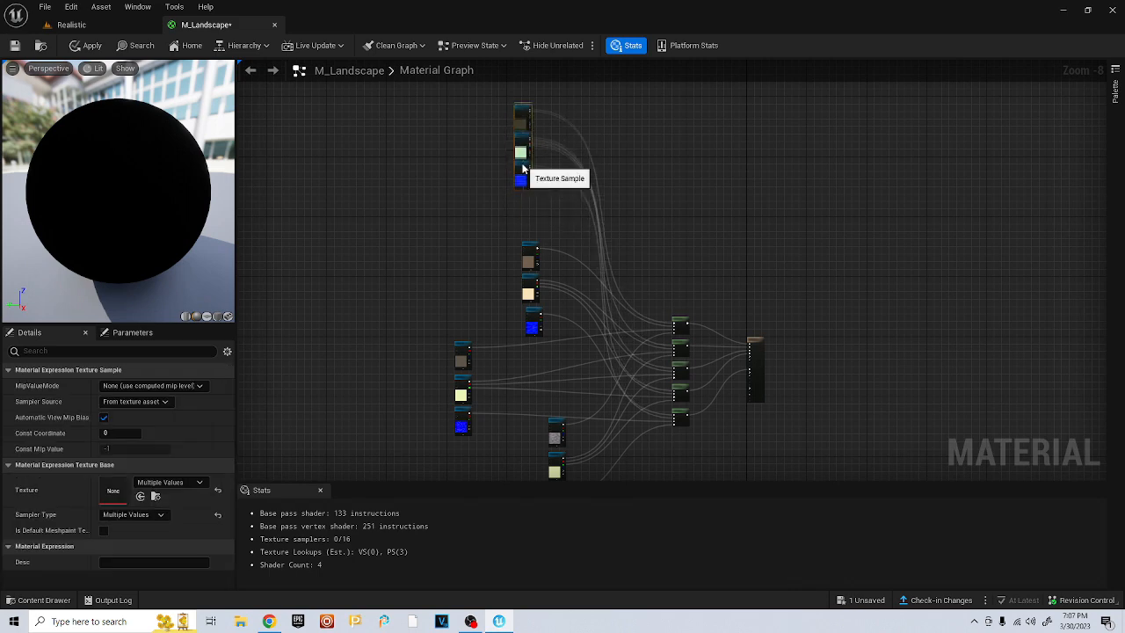
{"action": "left_click_drag", "start_coordinate": [563, 345], "coordinate": [563, 342]}
{"action": "left_click_drag", "start_coordinate": [531, 286], "coordinate": [463, 269]}
{"action": "right_click_drag", "start_coordinate": [495, 110], "coordinate": [521, 171]}
{"action": "left_click_drag", "start_coordinate": [542, 182], "coordinate": [482, 195]}
{"action": "right_click_drag", "start_coordinate": [492, 264], "coordinate": [501, 98]}
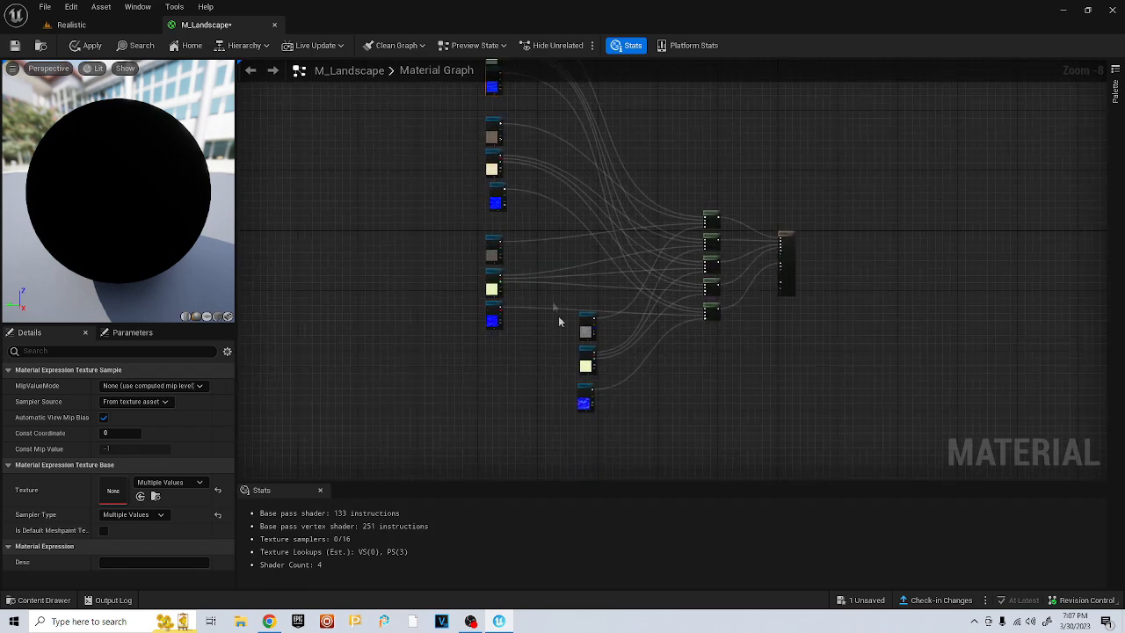
{"action": "left_click_drag", "start_coordinate": [582, 326], "coordinate": [491, 349]}
Add a TextureCoordinate node and place it in front of the grass texture samples
{"action": "scroll", "coordinate": [452, 234], "scroll_direction": "up", "scroll_amount": 3}
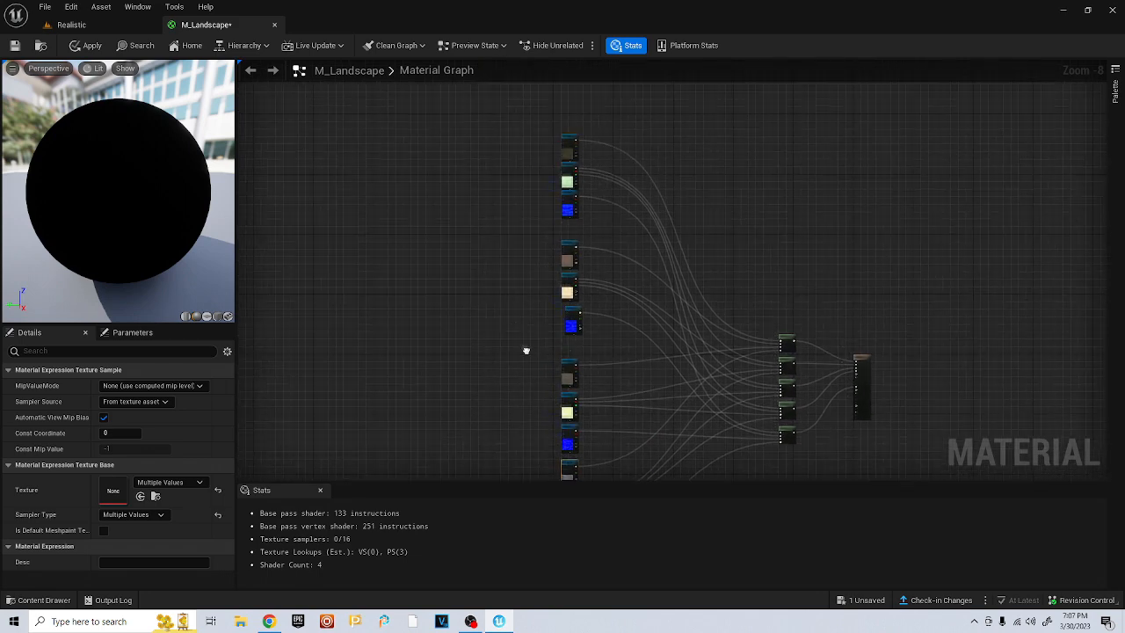
{"action": "left_click", "coordinate": [437, 270]}
{"action": "right_click", "coordinate": [393, 266]}
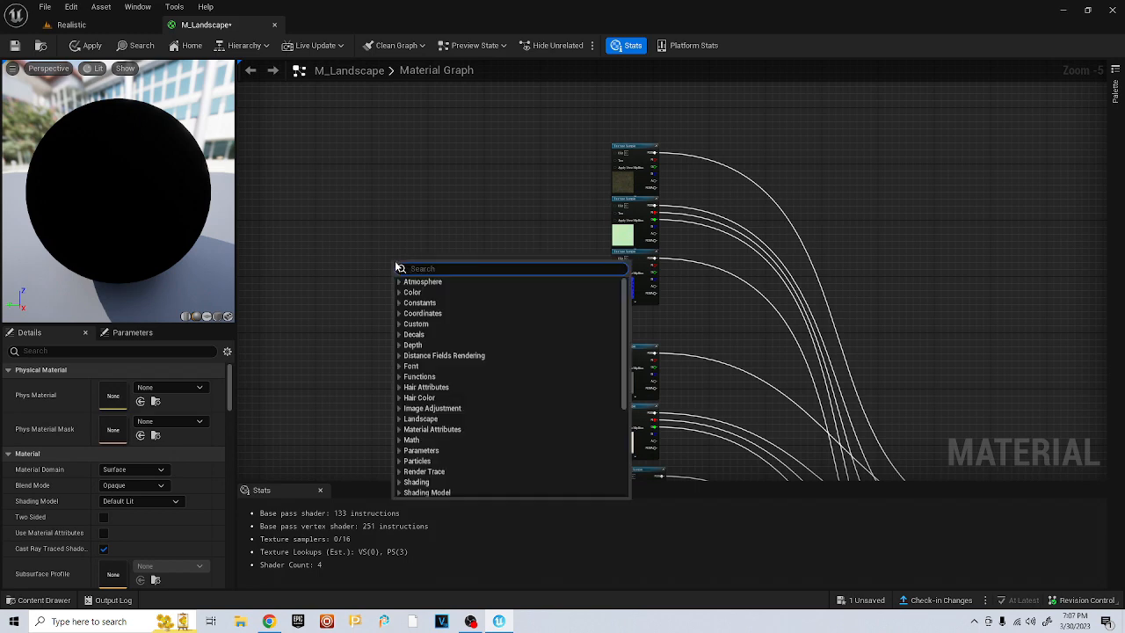
{"action": "type", "text": "text"}
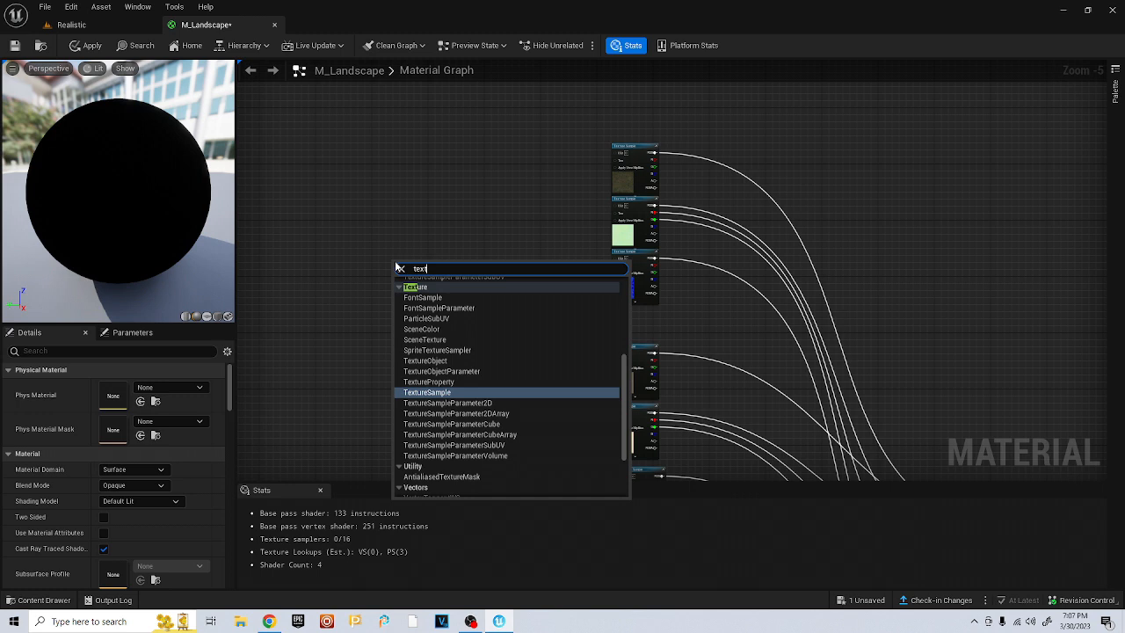
{"action": "type", "text": "coo"}
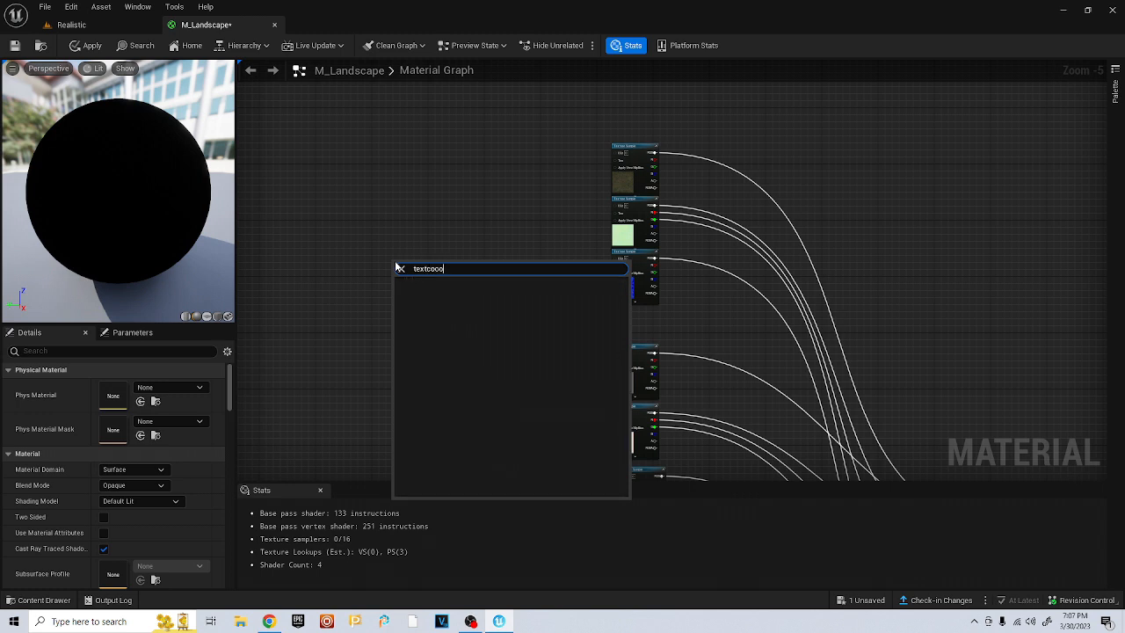
{"action": "key", "text": "BackSpace"}
{"action": "type", "text": "u"}
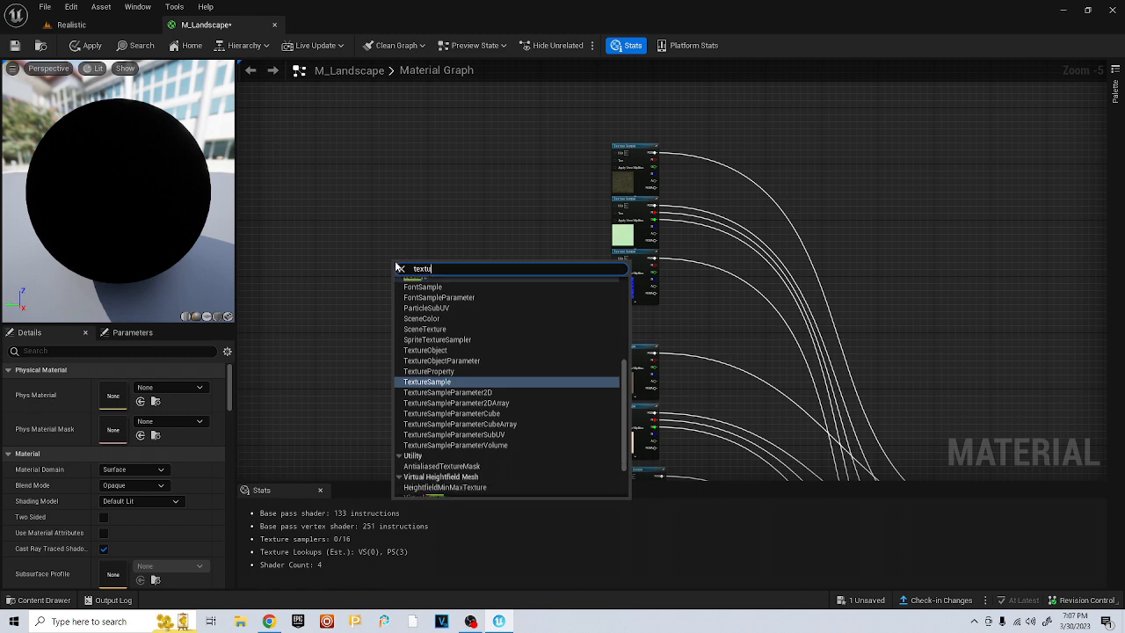
{"action": "type", "text": "recoord"}
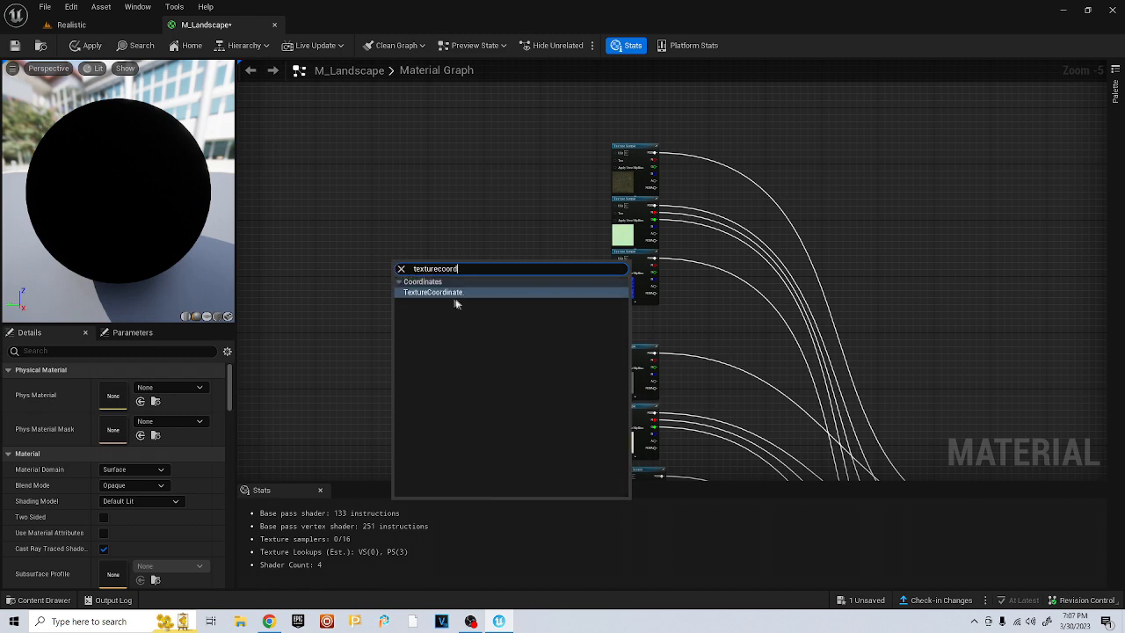
{"action": "left_click", "coordinate": [456, 298]}
{"action": "left_click_drag", "start_coordinate": [420, 265], "coordinate": [512, 229]}
Duplicate the TexCoord node so that the sand, dirt and rock texture groups each have one beside them
{"action": "scroll", "coordinate": [553, 279], "scroll_direction": "down", "scroll_amount": 4}
{"action": "right_click_drag", "start_coordinate": [568, 299], "coordinate": [547, 156]}
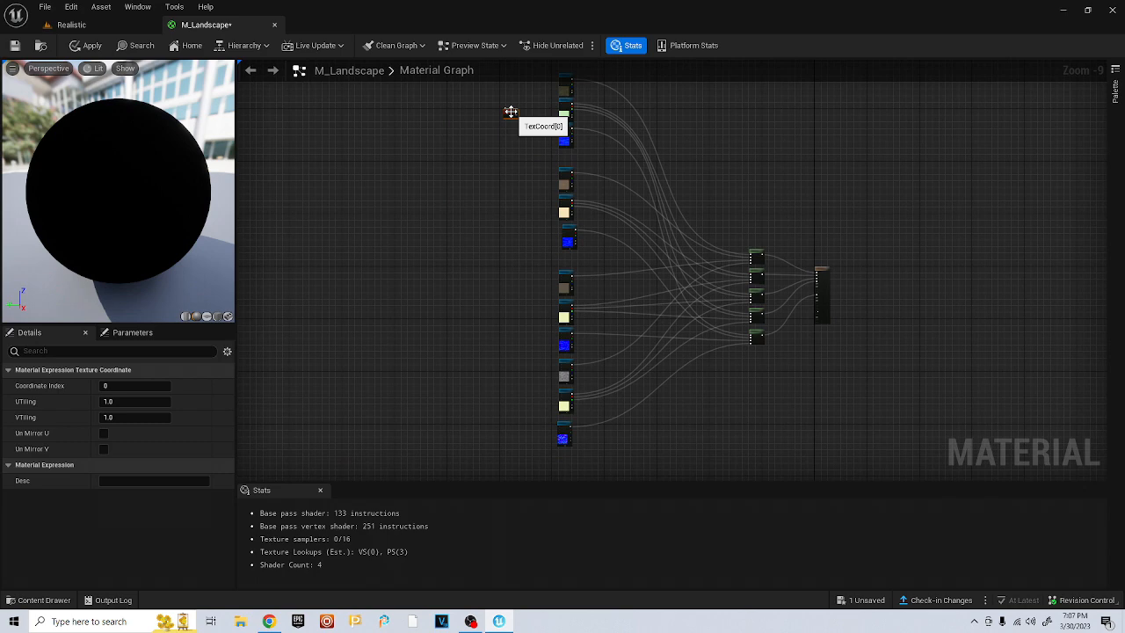
{"action": "left_click_drag", "start_coordinate": [517, 116], "coordinate": [511, 212]}
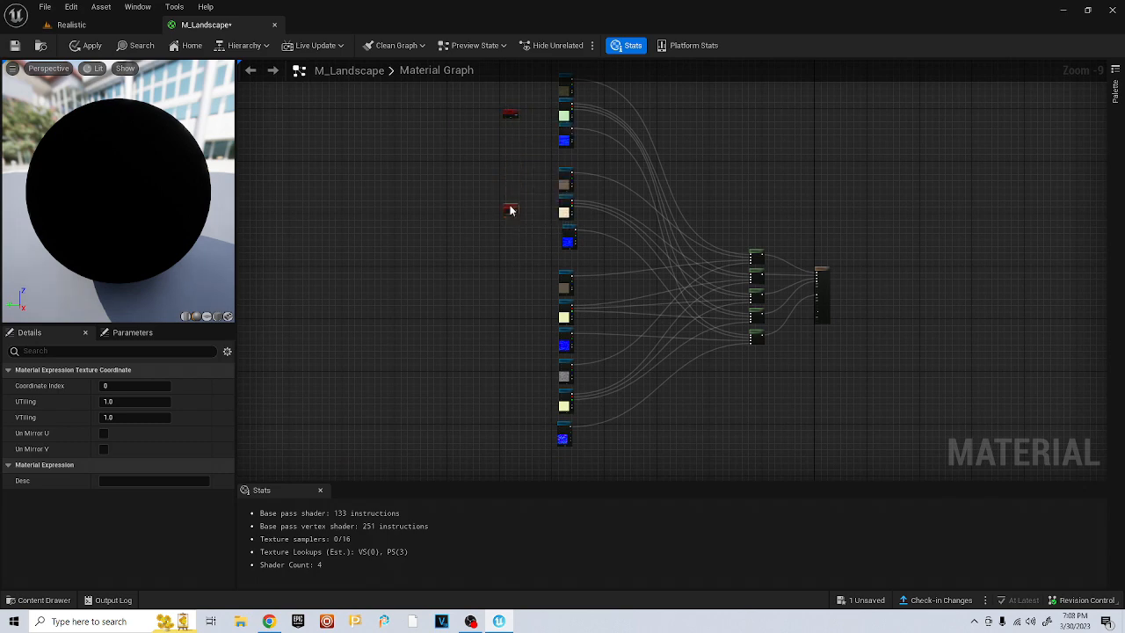
{"action": "key", "text": "ctrl+v"}
{"action": "left_click_drag", "start_coordinate": [517, 272], "coordinate": [516, 396]}
{"action": "key", "text": "ctrl+v"}
Connect the first TexCoord node to the UVs inputs of the three grass texture samples
{"action": "scroll", "coordinate": [532, 238], "scroll_direction": "up", "scroll_amount": 5}
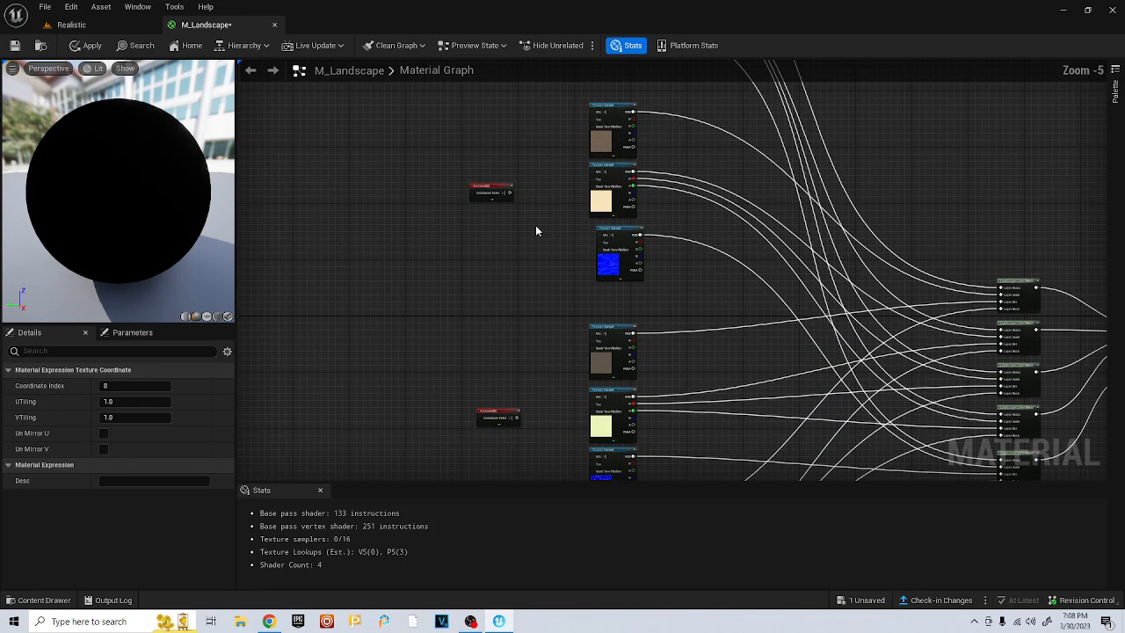
{"action": "left_click_drag", "start_coordinate": [468, 257], "coordinate": [584, 155]}
{"action": "left_click_drag", "start_coordinate": [468, 258], "coordinate": [586, 225]}
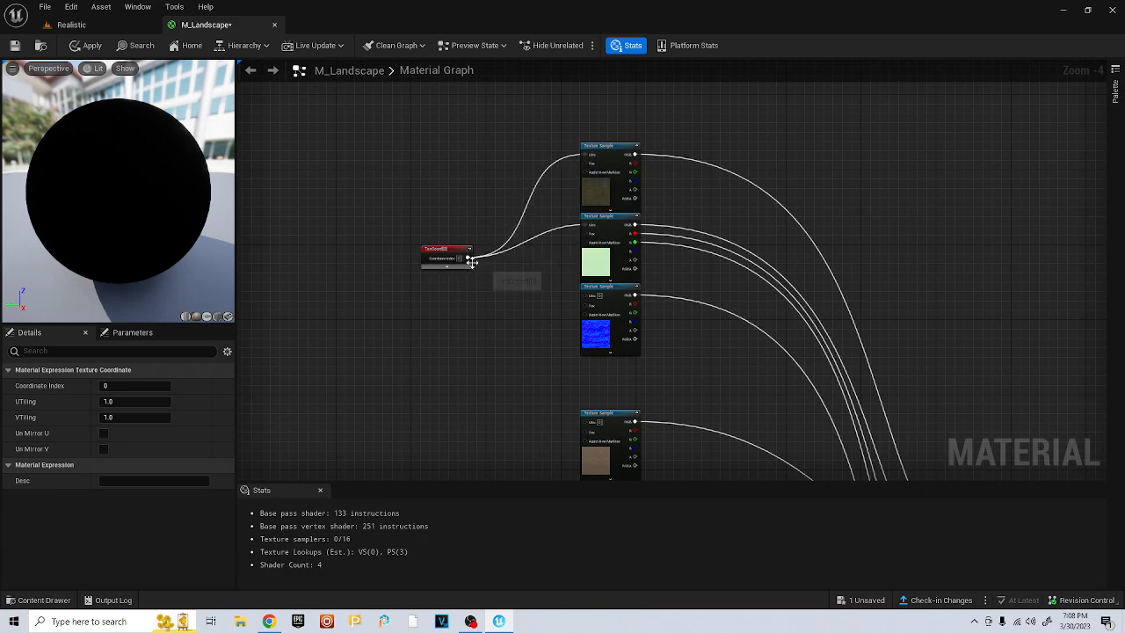
{"action": "left_click_drag", "start_coordinate": [541, 291], "coordinate": [588, 298]}
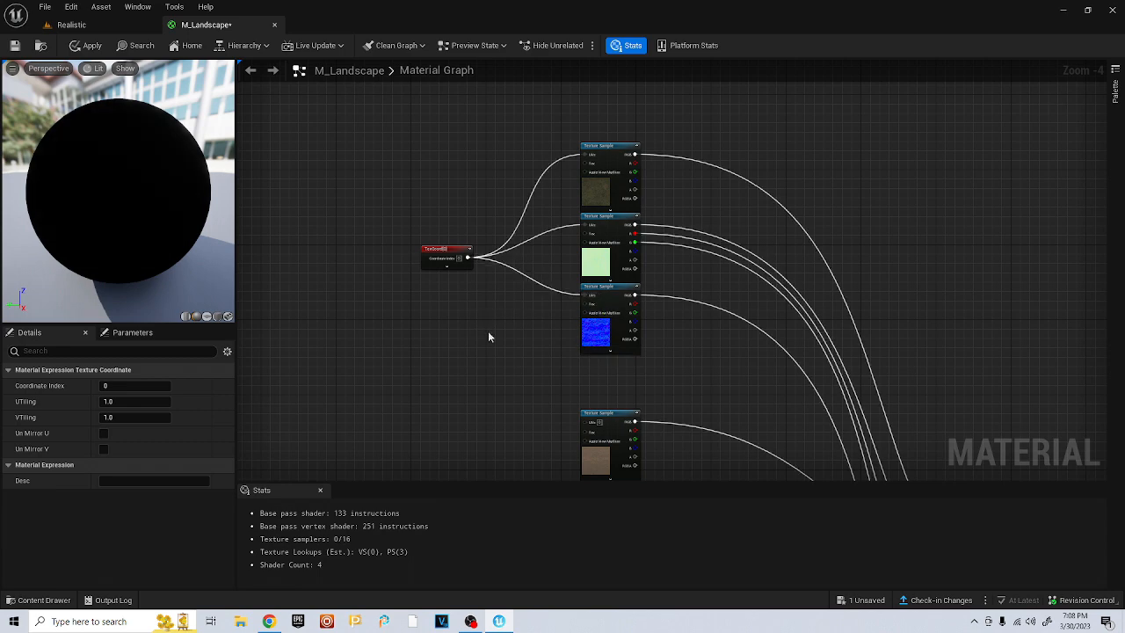
Connect the second TexCoord node to the UVs inputs of the three sand texture samples
{"action": "right_click_drag", "start_coordinate": [487, 330], "coordinate": [484, 165]}
{"action": "left_click_drag", "start_coordinate": [463, 362], "coordinate": [582, 254]}
{"action": "left_click_drag", "start_coordinate": [464, 363], "coordinate": [581, 335]}
{"action": "right_click_drag", "start_coordinate": [509, 377], "coordinate": [494, 334]}
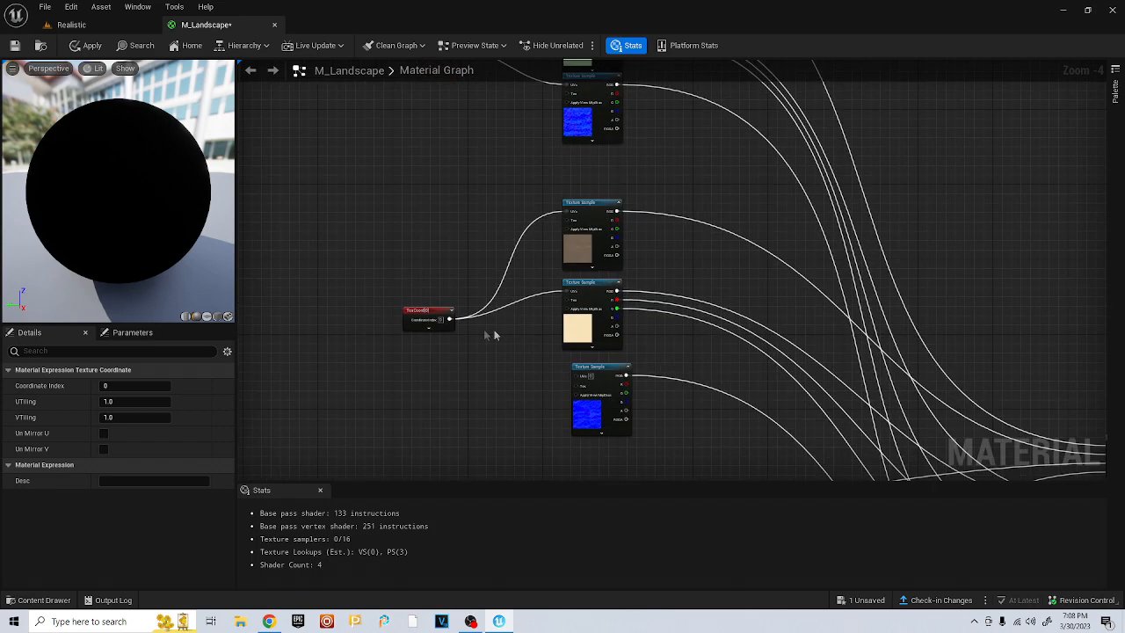
{"action": "left_click_drag", "start_coordinate": [448, 318], "coordinate": [577, 376]}
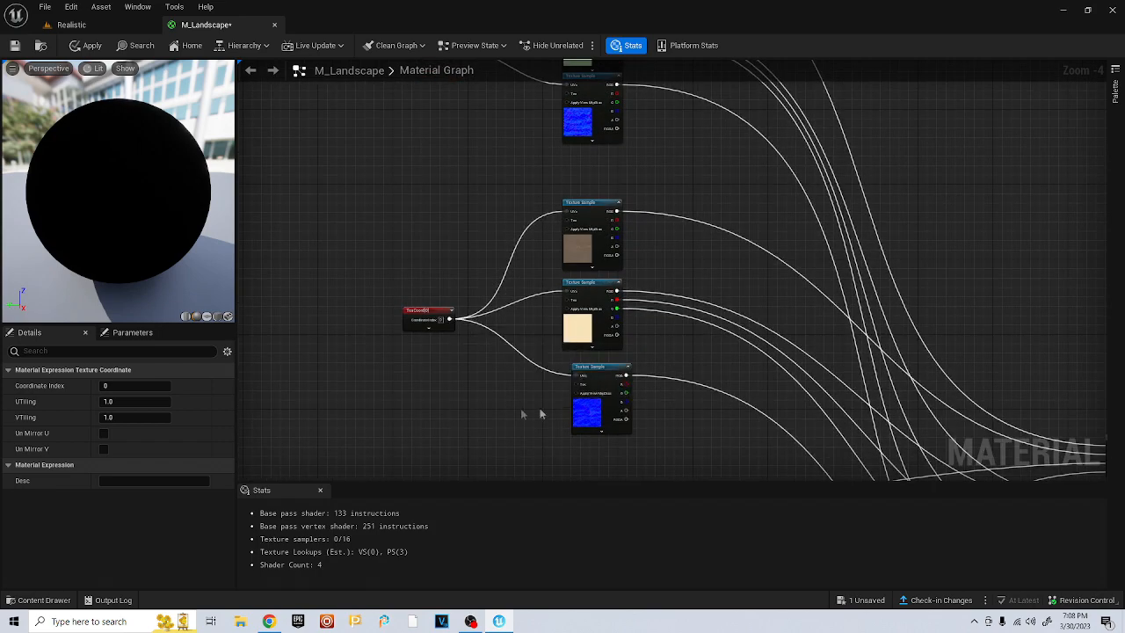
Connect the third TexCoord node to the UVs inputs of the three dirt texture samples
{"action": "scroll", "coordinate": [534, 387], "scroll_direction": "down", "scroll_amount": 2}
{"action": "scroll", "coordinate": [535, 387], "scroll_direction": "down", "scroll_amount": 2}
{"action": "right_click_drag", "start_coordinate": [535, 387], "coordinate": [524, 236]}
{"action": "scroll", "coordinate": [520, 304], "scroll_direction": "up", "scroll_amount": 3}
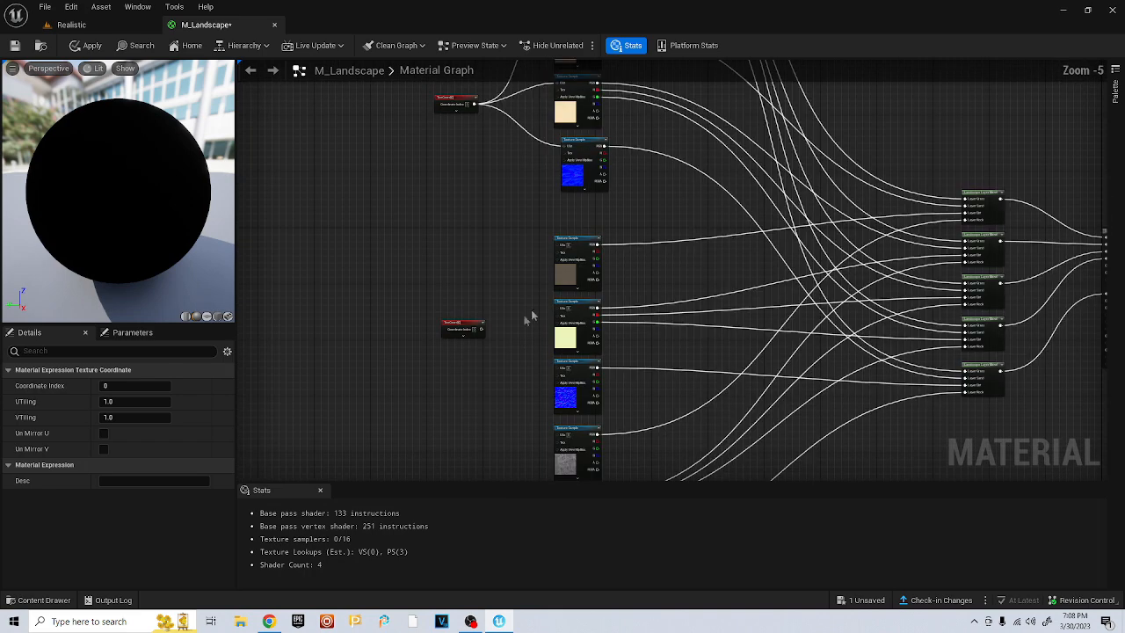
{"action": "left_click_drag", "start_coordinate": [482, 331], "coordinate": [557, 244]}
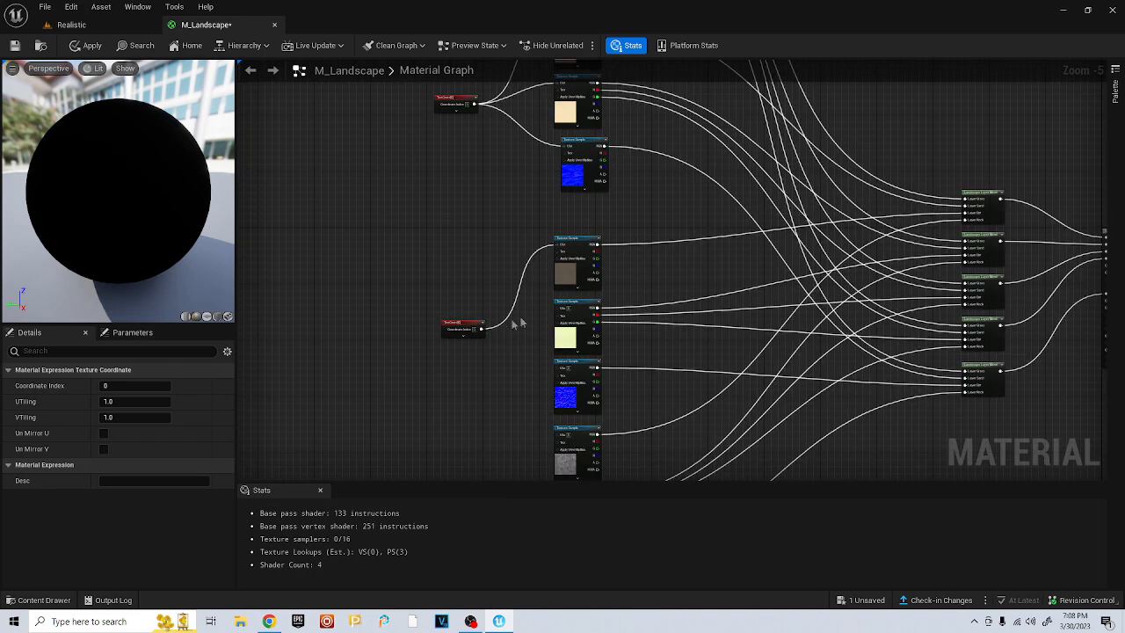
{"action": "left_click_drag", "start_coordinate": [480, 329], "coordinate": [559, 369]}
Connect the fourth TexCoord node to the UVs inputs of the three rock texture samples
{"action": "right_click_drag", "start_coordinate": [526, 397], "coordinate": [515, 201]}
{"action": "left_click_drag", "start_coordinate": [480, 313], "coordinate": [545, 239]}
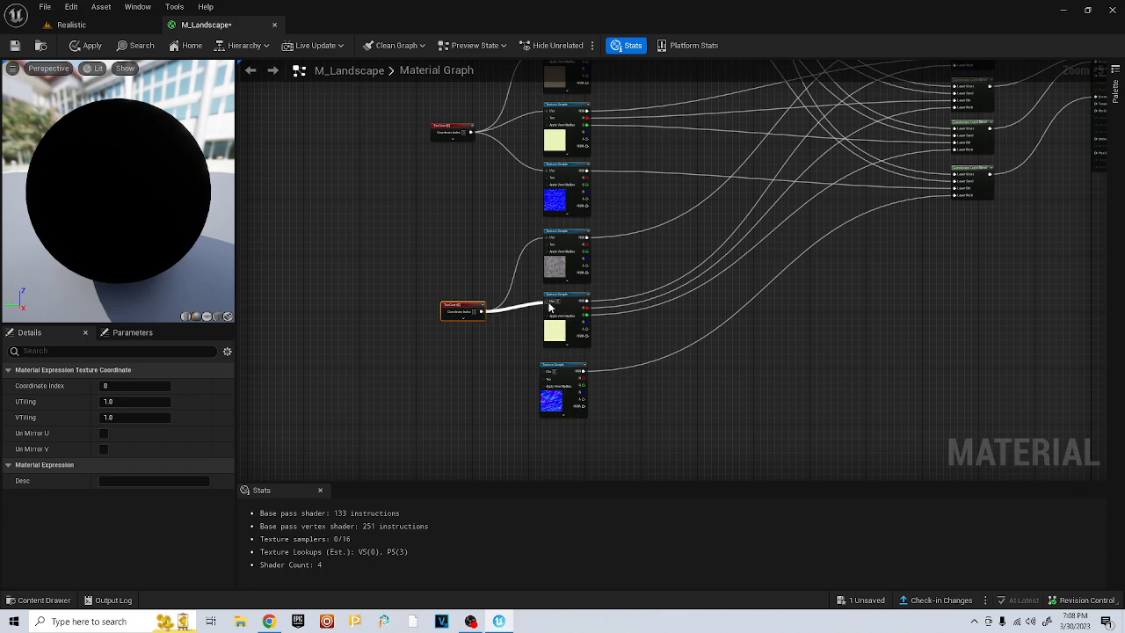
{"action": "left_click_drag", "start_coordinate": [482, 314], "coordinate": [545, 371]}
Move the grass TexCoord node farther from its texture samples and add a Constant node below it
{"action": "scroll", "coordinate": [514, 346], "scroll_direction": "down", "scroll_amount": 5}
{"action": "scroll", "coordinate": [513, 345], "scroll_direction": "down", "scroll_amount": 3}
{"action": "right_click_drag", "start_coordinate": [603, 293], "coordinate": [636, 365]}
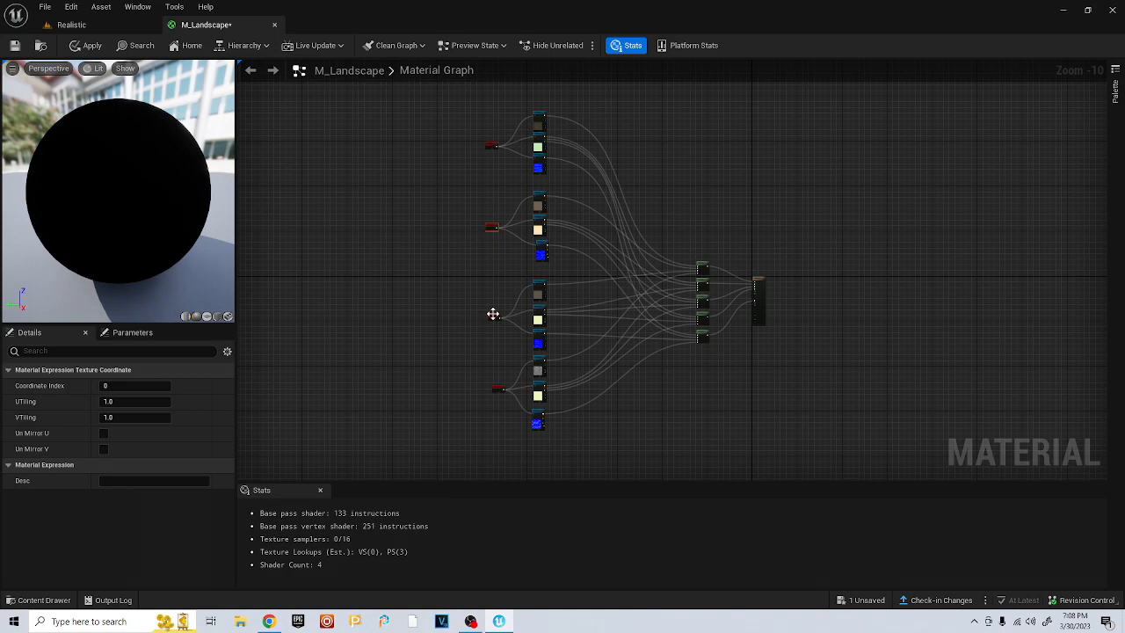
{"action": "scroll", "coordinate": [497, 244], "scroll_direction": "up", "scroll_amount": 2}
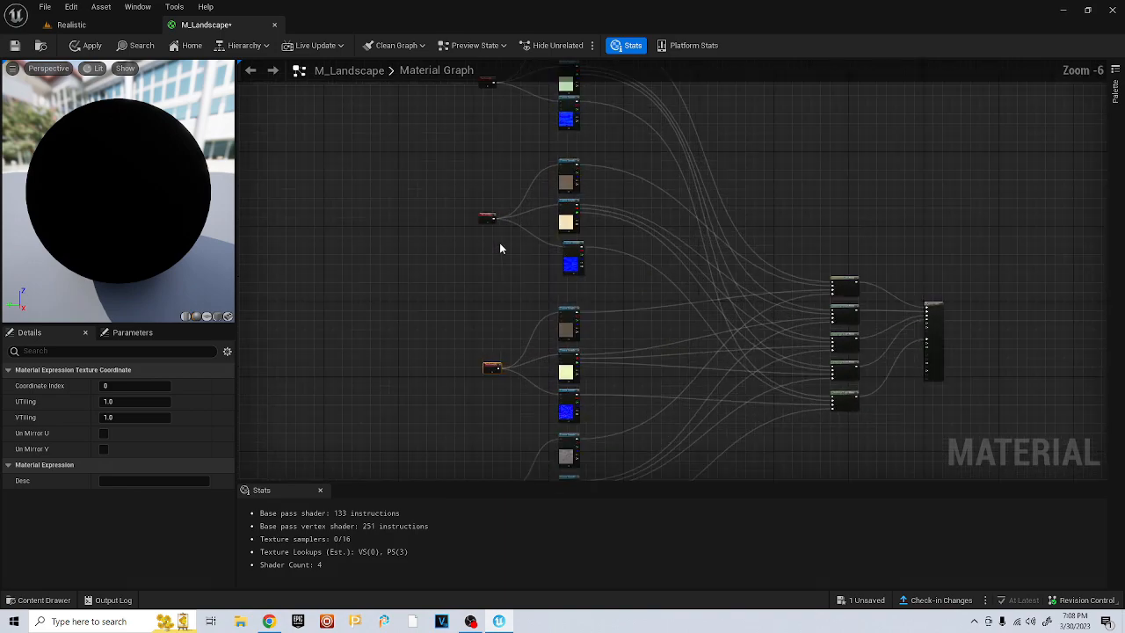
{"action": "scroll", "coordinate": [500, 252], "scroll_direction": "down", "scroll_amount": 1}
{"action": "right_click_drag", "start_coordinate": [494, 238], "coordinate": [477, 304]}
{"action": "scroll", "coordinate": [499, 240], "scroll_direction": "up", "scroll_amount": 4}
{"action": "right_click_drag", "start_coordinate": [492, 204], "coordinate": [483, 315]}
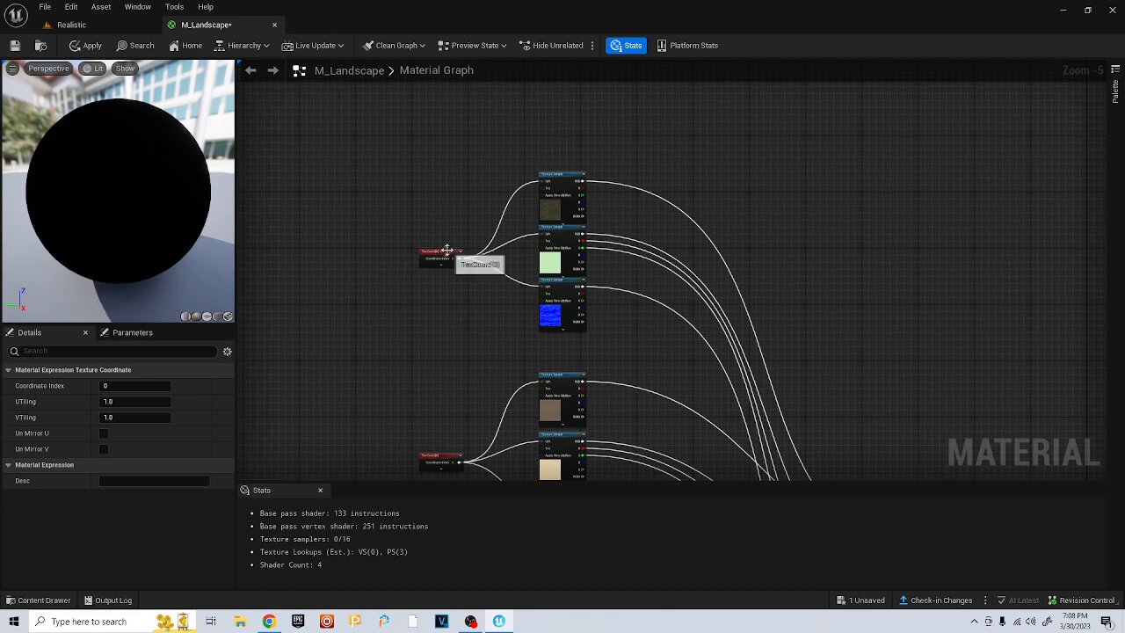
{"action": "left_click_drag", "start_coordinate": [446, 250], "coordinate": [359, 242]}
{"action": "left_click", "coordinate": [364, 319]}
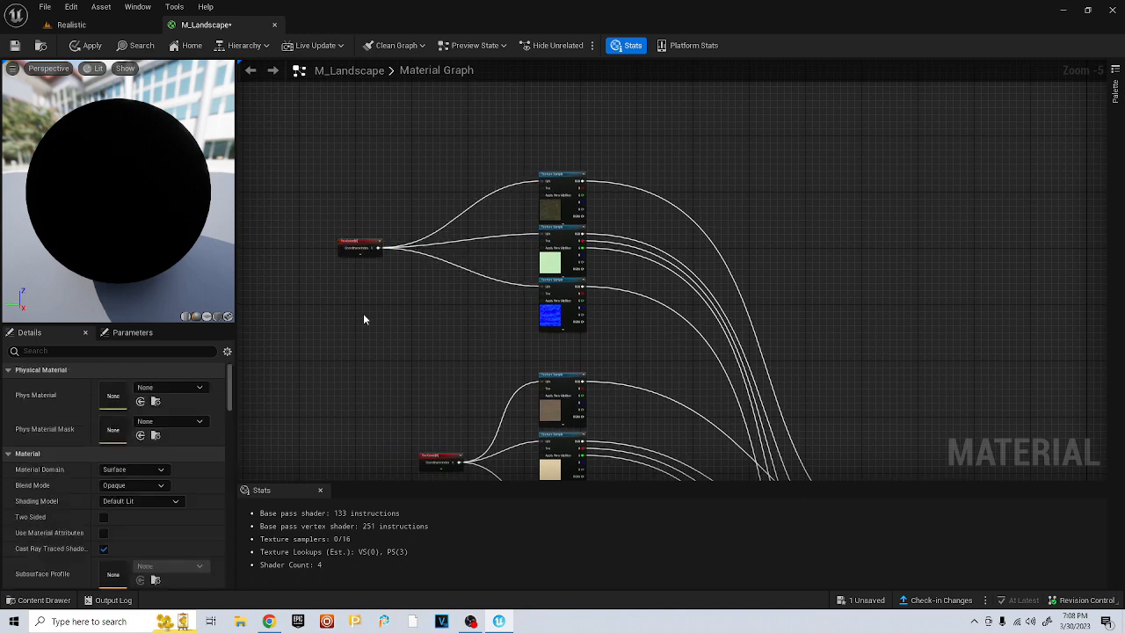
{"action": "left_click", "coordinate": [351, 330]}
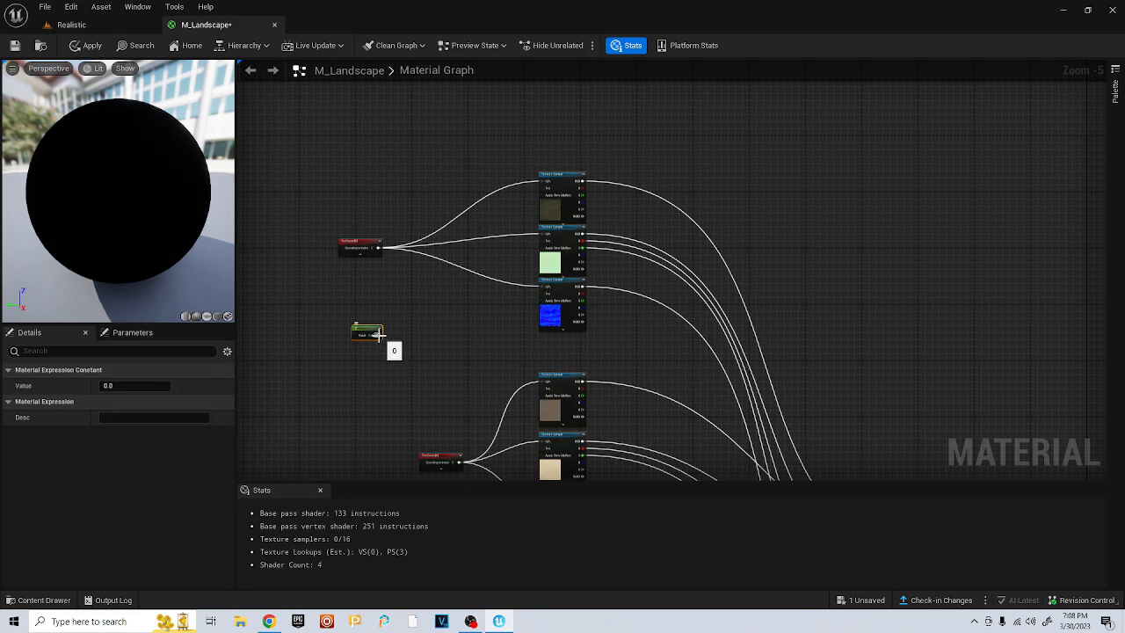
Add a Multiply node, feed it the grass TexCoord and the Constant, and connect it to the first grass sample's UVs
{"action": "right_click", "coordinate": [411, 295]}
{"action": "type", "text": "multiply"}
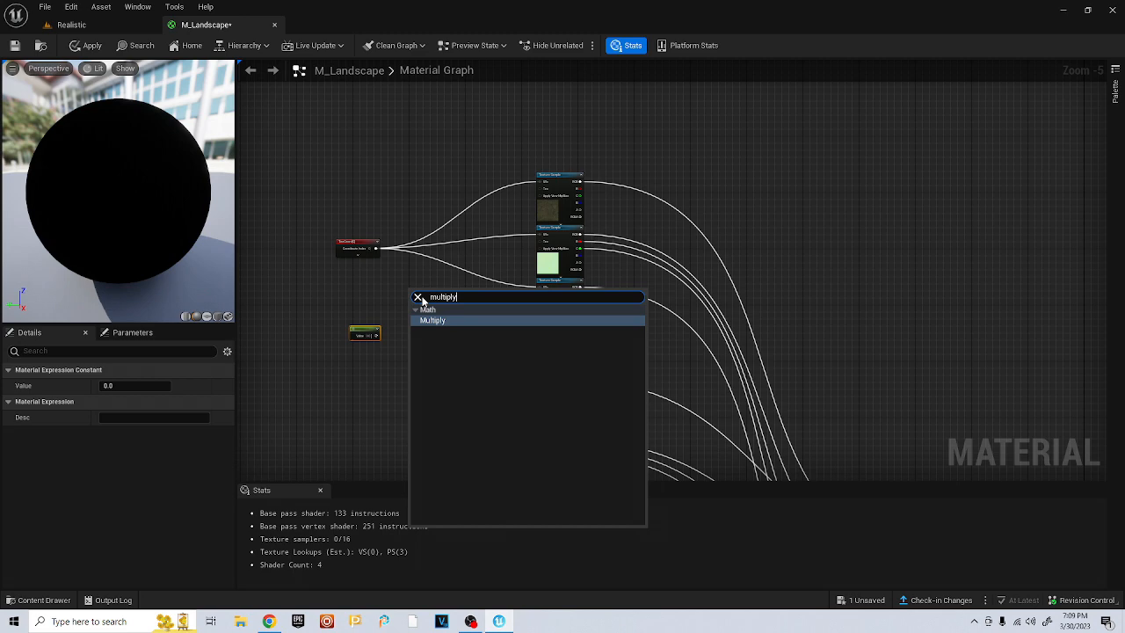
{"action": "left_click", "coordinate": [436, 321]}
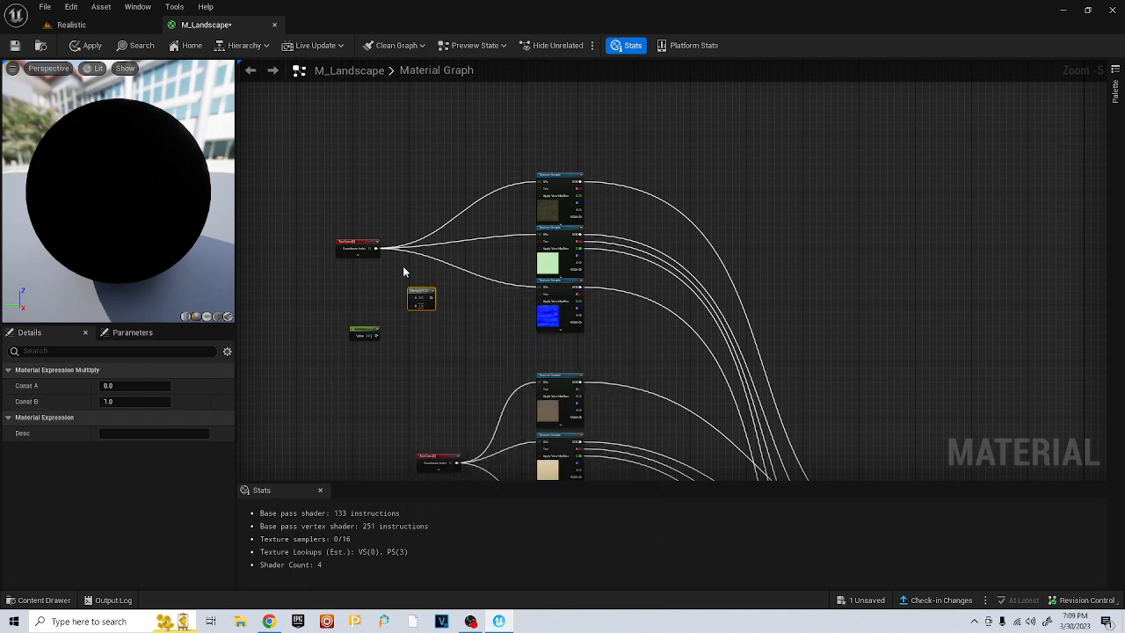
{"action": "scroll", "coordinate": [403, 272], "scroll_direction": "up", "scroll_amount": 2}
{"action": "left_click_drag", "start_coordinate": [350, 233], "coordinate": [651, 113]}
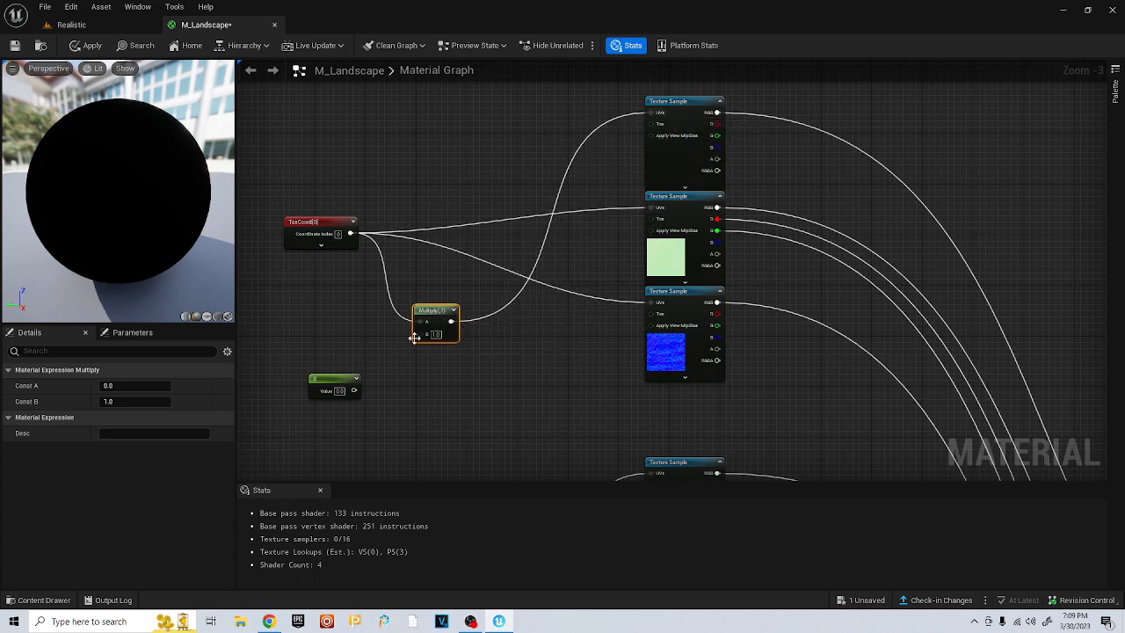
{"action": "left_click_drag", "start_coordinate": [353, 390], "coordinate": [424, 338]}
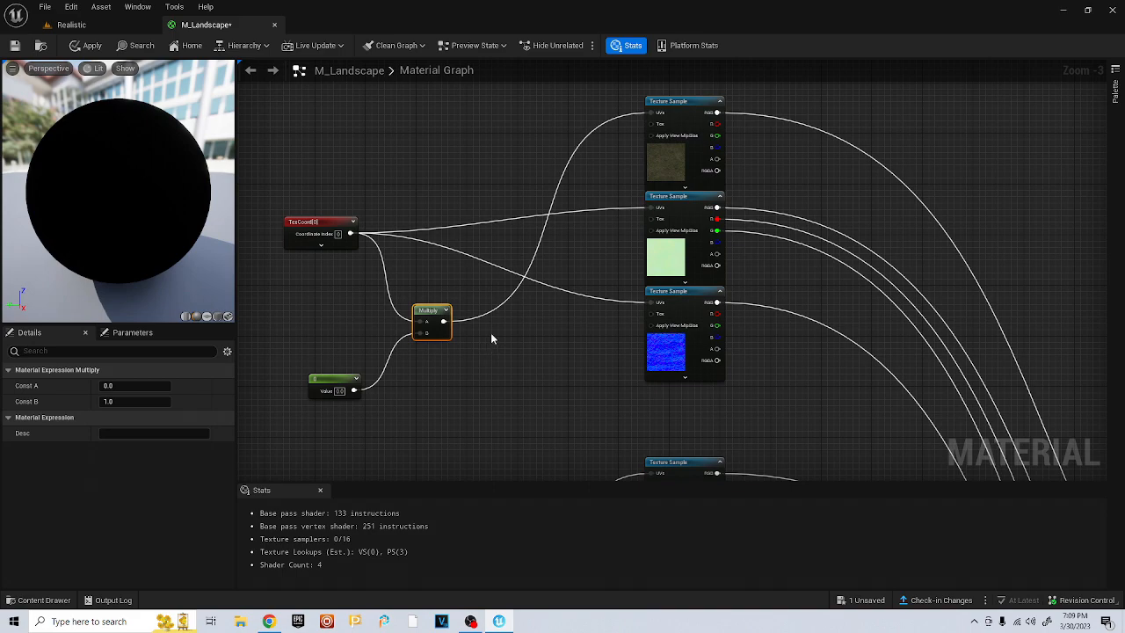
{"action": "right_click_drag", "start_coordinate": [465, 327], "coordinate": [459, 347]}
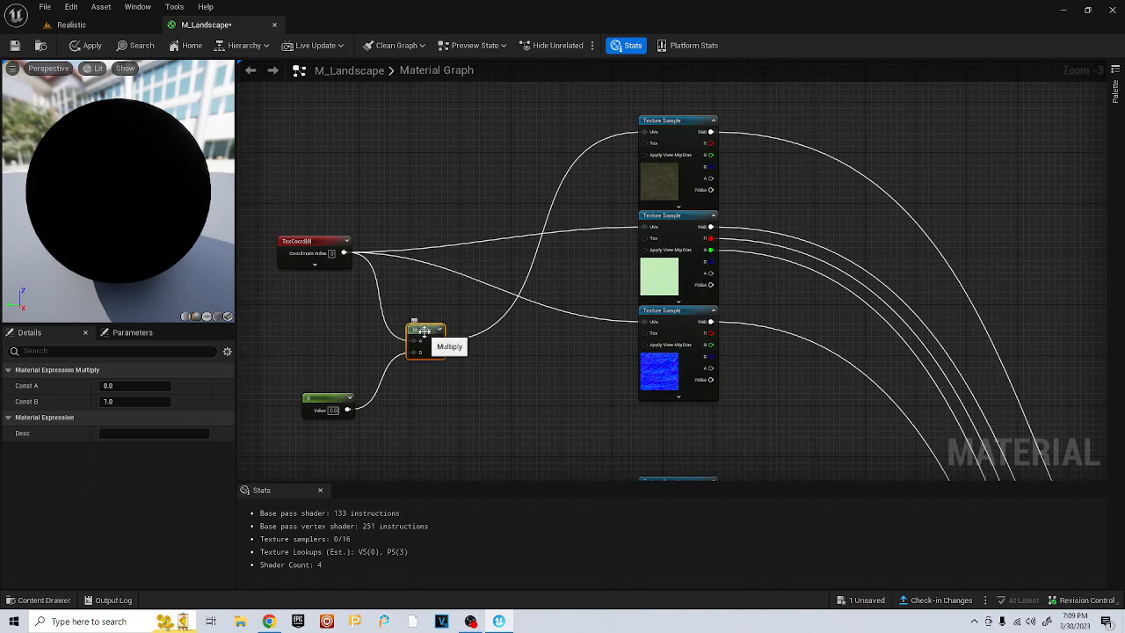
Undo the Multiply and Constant nodes along with the earlier TexCoord wiring to the texture samples
{"action": "key", "text": "ctrl+z"}
{"action": "key", "text": "ctrl+z"}
{"action": "key", "text": "ctrl+z"}
{"action": "key", "text": "ctrl+z"}
{"action": "key", "text": "ctrl+z"}
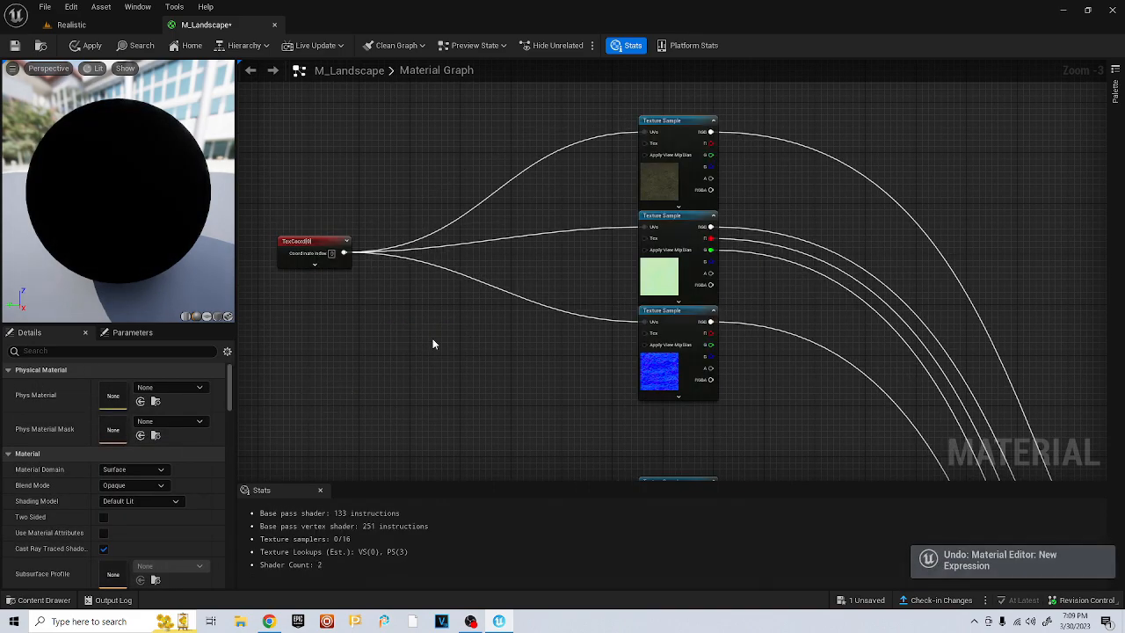
{"action": "key", "text": "ctrl+z"}
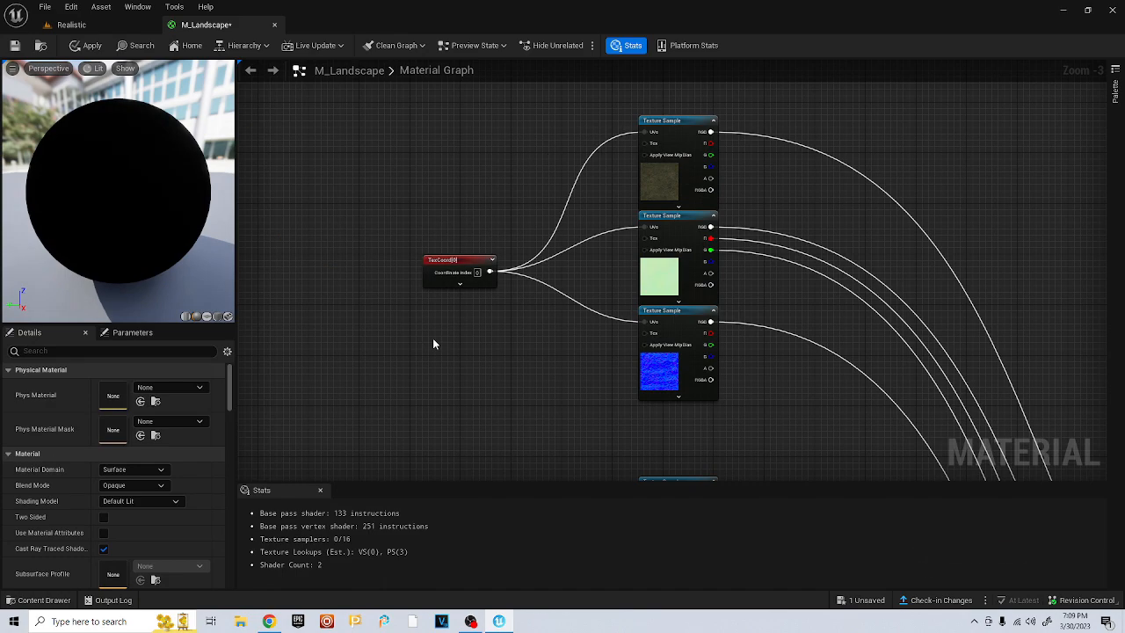
{"action": "key", "text": "ctrl+z"}
{"action": "key", "text": "ctrl+z"}
{"action": "key", "text": "ctrl+z"}
Place the grass TexCoord node well away from its texture samples and create a new Constant node beneath it
{"action": "right_click_drag", "start_coordinate": [568, 280], "coordinate": [541, 299]}
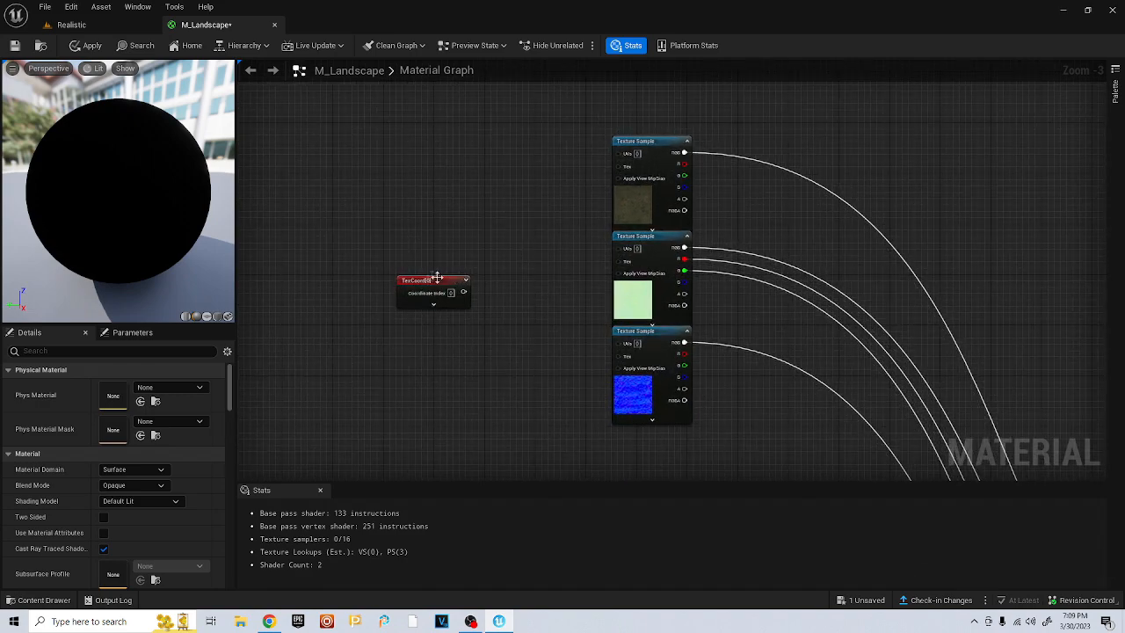
{"action": "left_click_drag", "start_coordinate": [434, 280], "coordinate": [295, 247]}
{"action": "scroll", "coordinate": [328, 280], "scroll_direction": "up", "scroll_amount": 1}
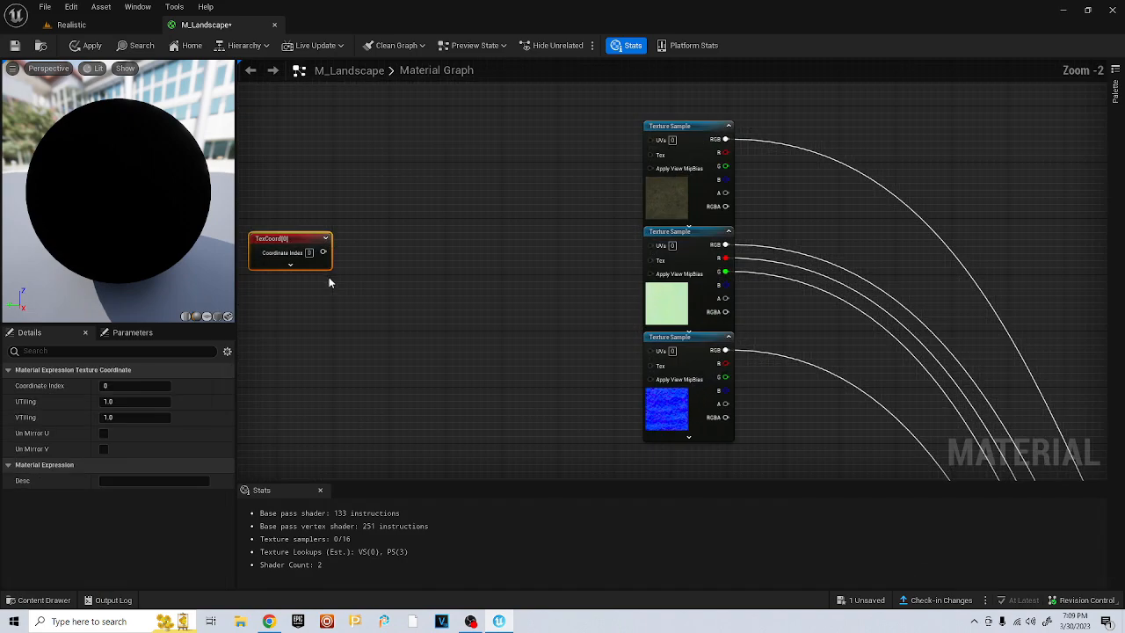
{"action": "right_click_drag", "start_coordinate": [343, 291], "coordinate": [394, 309]}
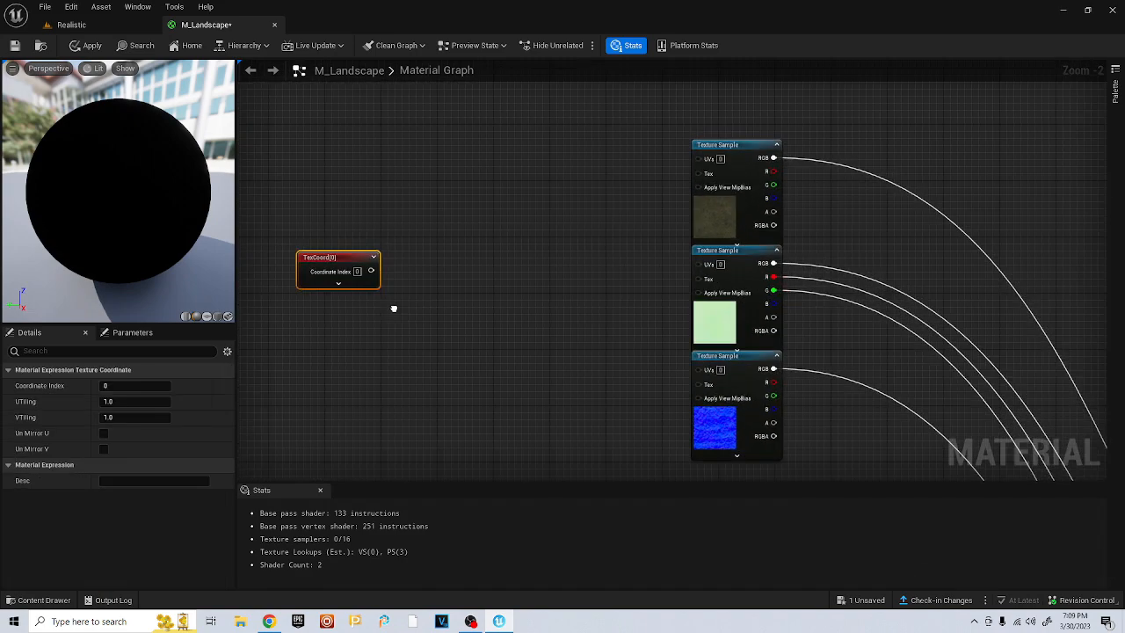
{"action": "key", "text": "1"}
{"action": "left_click", "coordinate": [364, 384]}
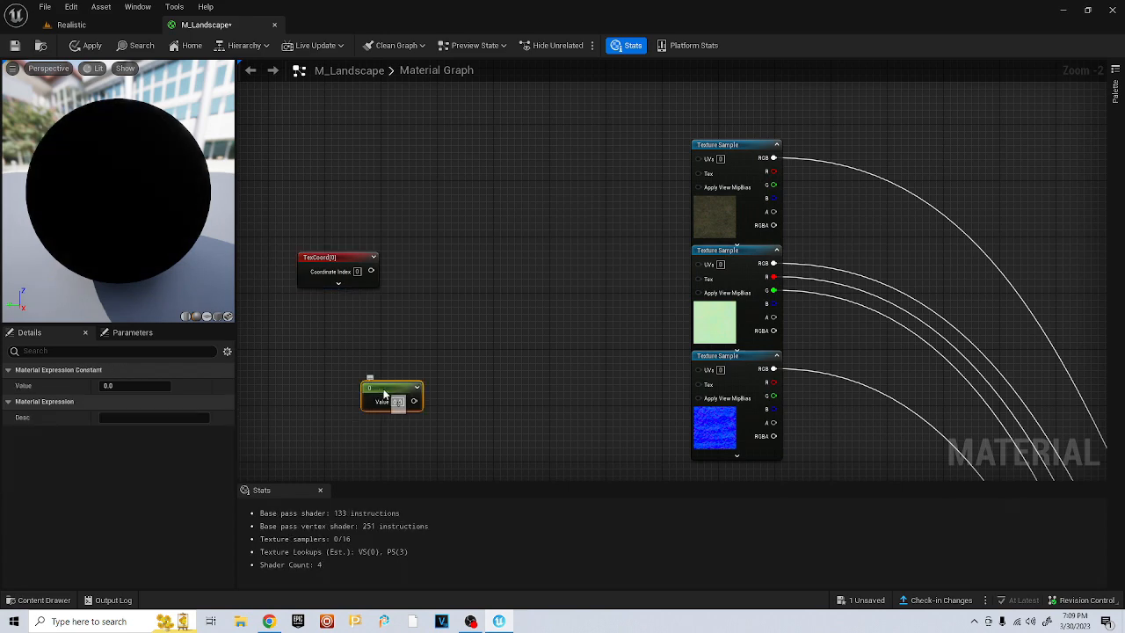
Convert the Constant node into a scalar parameter named Coord
{"action": "right_click", "coordinate": [383, 391]}
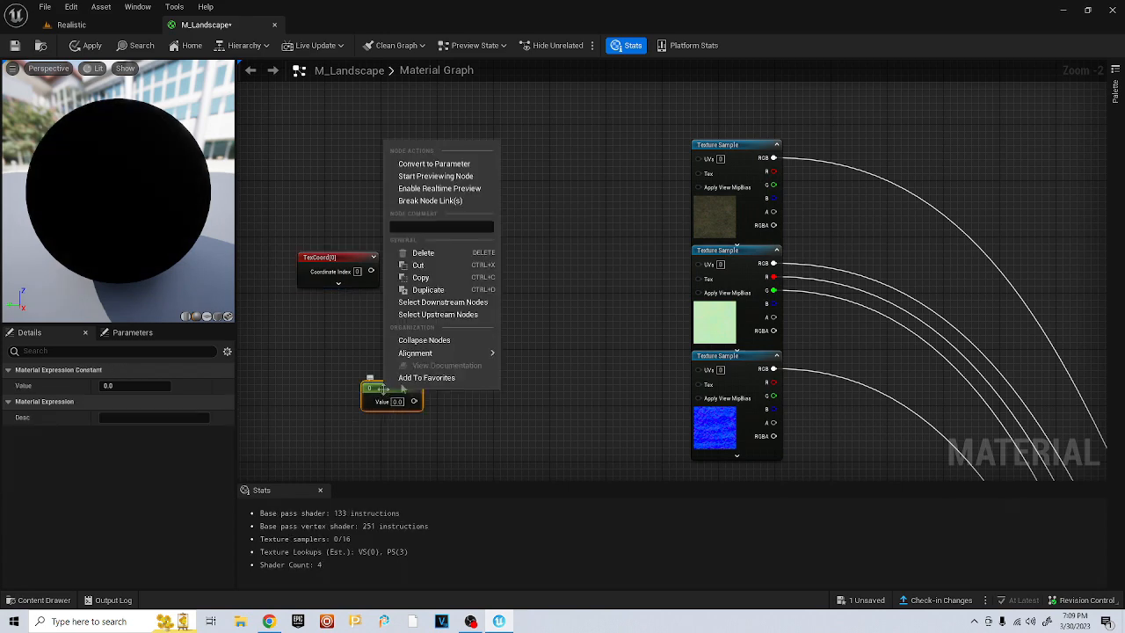
{"action": "left_click", "coordinate": [428, 164]}
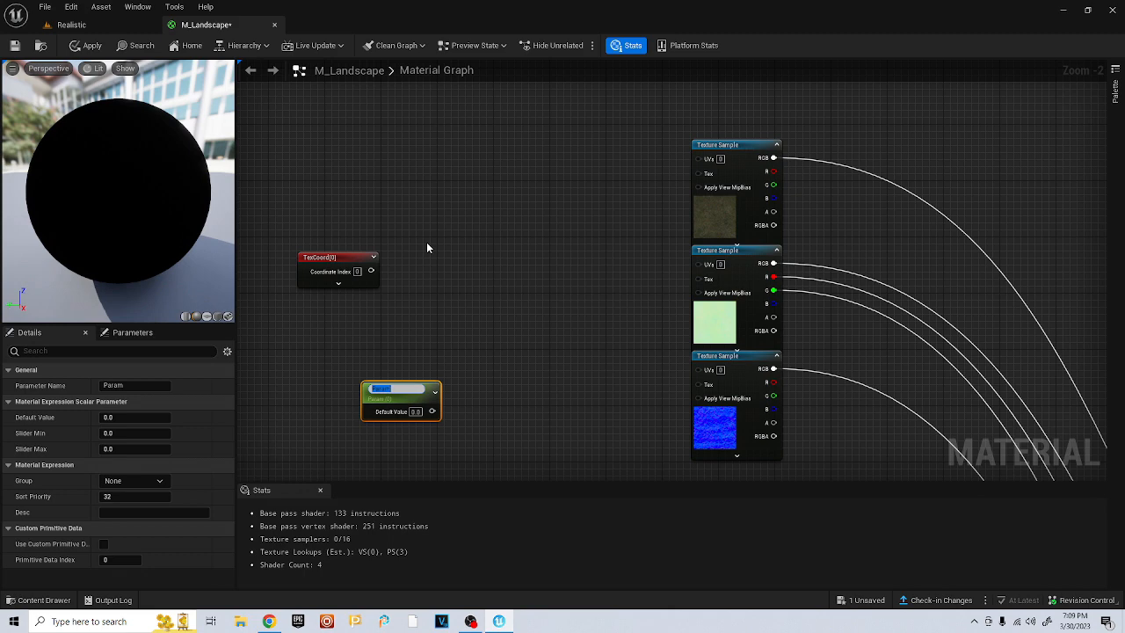
{"action": "type", "text": "Coord"}
{"action": "left_click", "coordinate": [463, 283]}
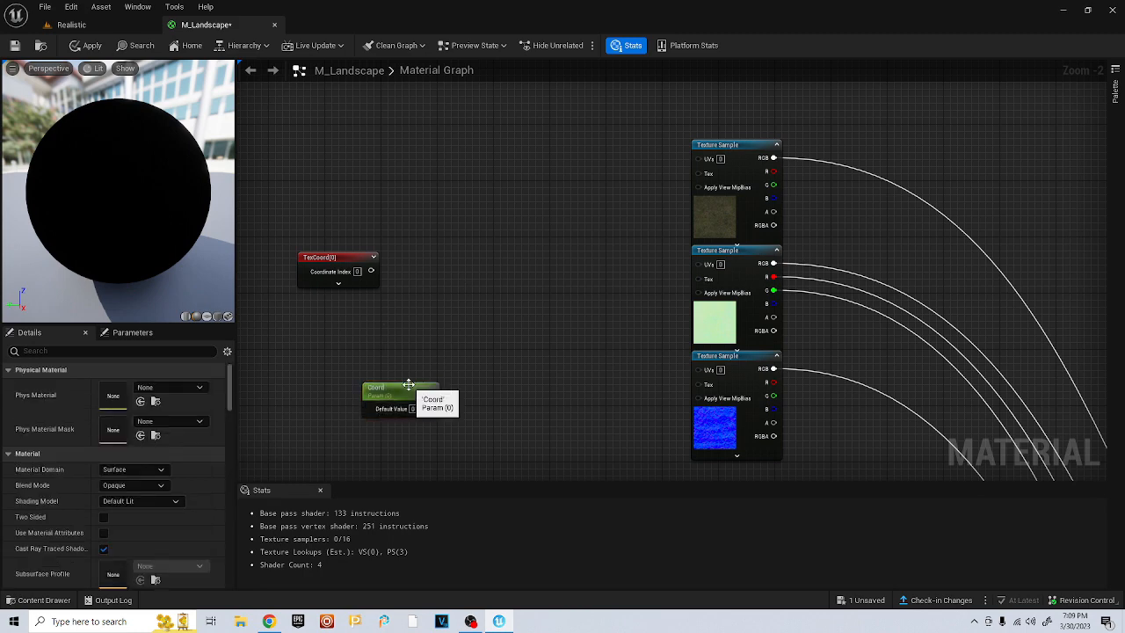
Rename the Coord parameter to Multiplier and move its node closer beneath the grass TexCoord node
{"action": "left_click_drag", "start_coordinate": [392, 395], "coordinate": [369, 374]}
{"action": "left_click", "coordinate": [150, 387]}
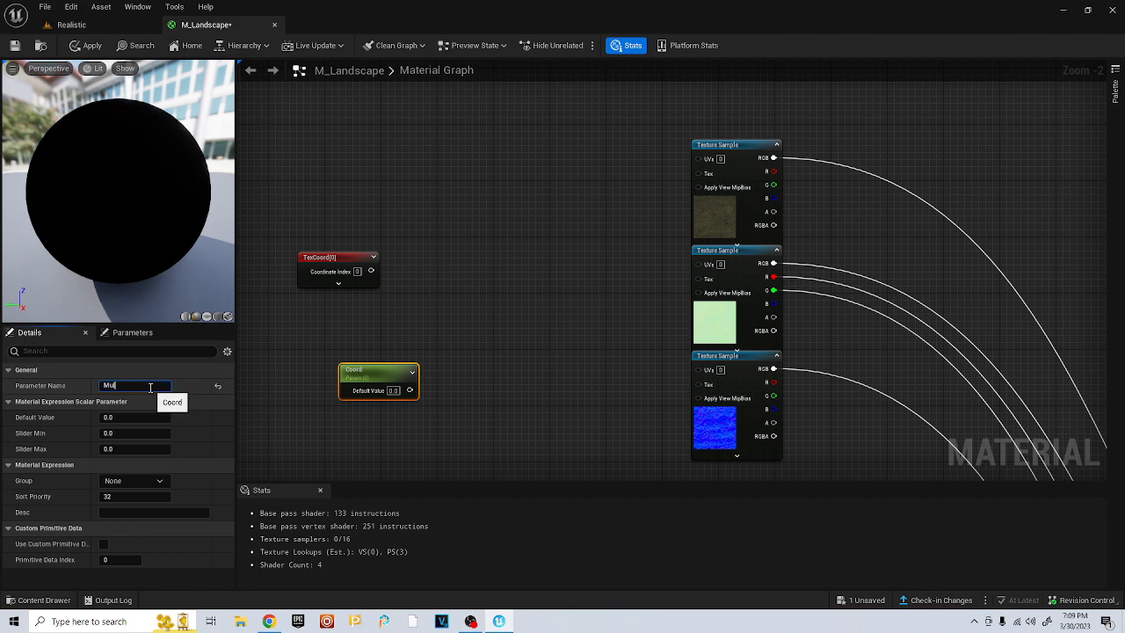
{"action": "type", "text": "Multiplieer"}
{"action": "key", "text": "BackSpace"}
{"action": "key", "text": "BackSpace"}
{"action": "type", "text": "r"}
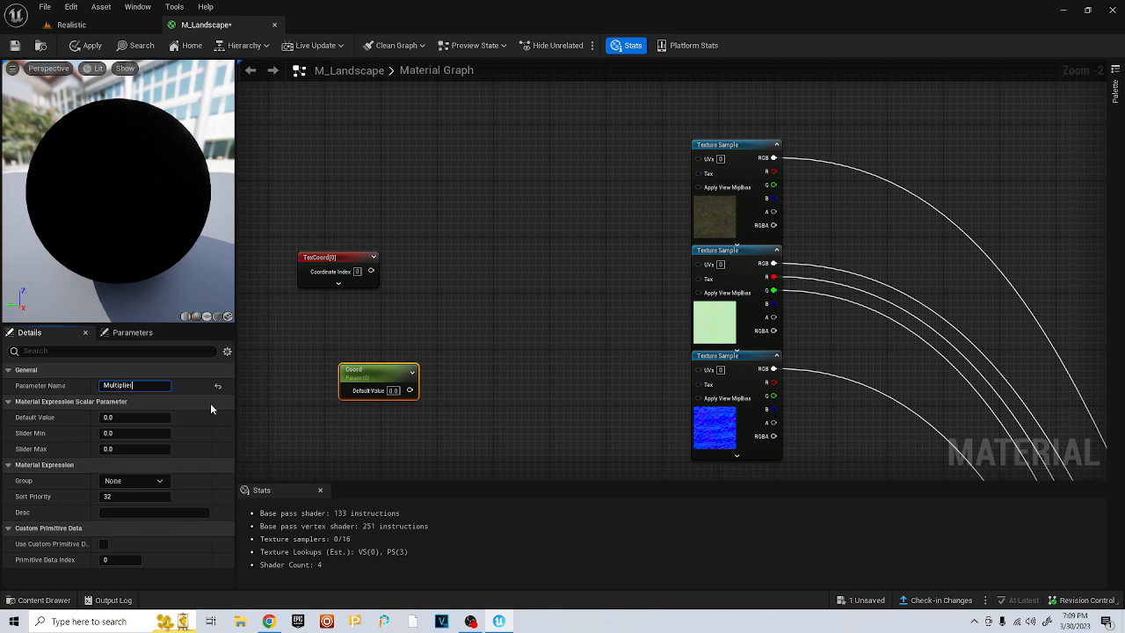
{"action": "left_click", "coordinate": [307, 333]}
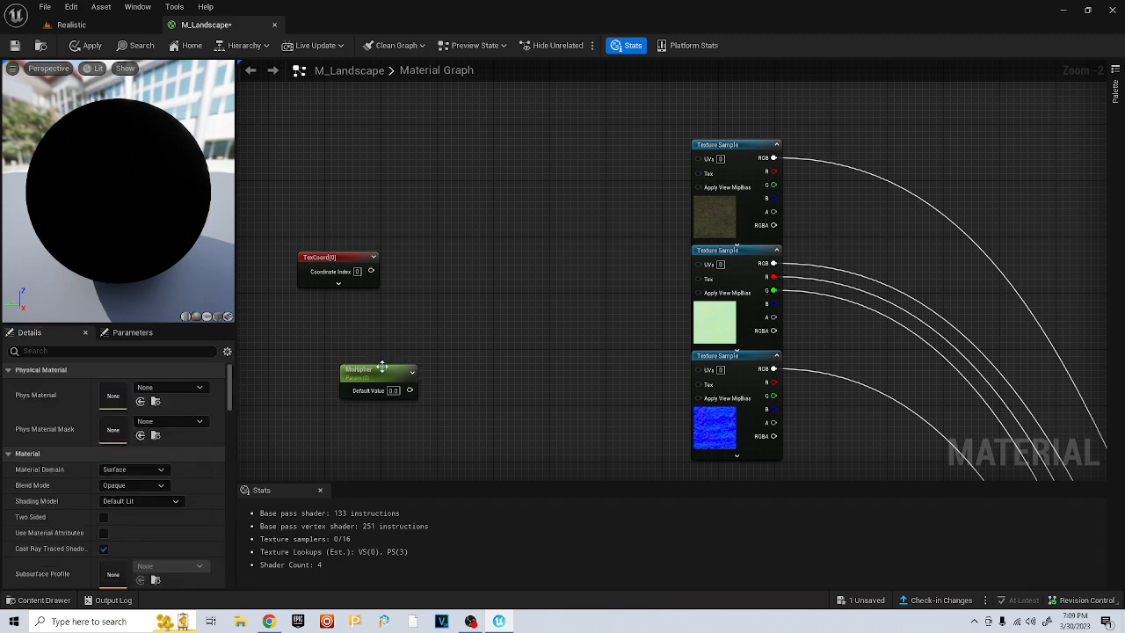
{"action": "left_click_drag", "start_coordinate": [380, 376], "coordinate": [350, 361]}
Add a Multiply node with the grass TexCoord feeding input A and the Multiplier parameter feeding input B
{"action": "left_click_drag", "start_coordinate": [371, 271], "coordinate": [486, 275]}
{"action": "type", "text": "multiply"}
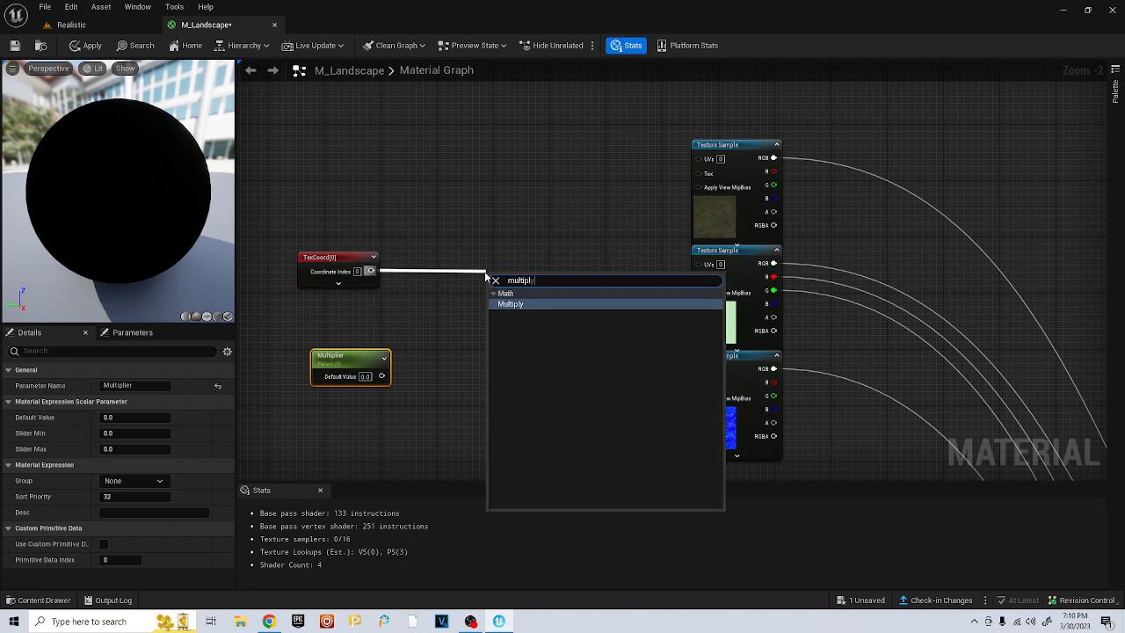
{"action": "left_click", "coordinate": [533, 304]}
{"action": "left_click_drag", "start_coordinate": [381, 376], "coordinate": [498, 306]}
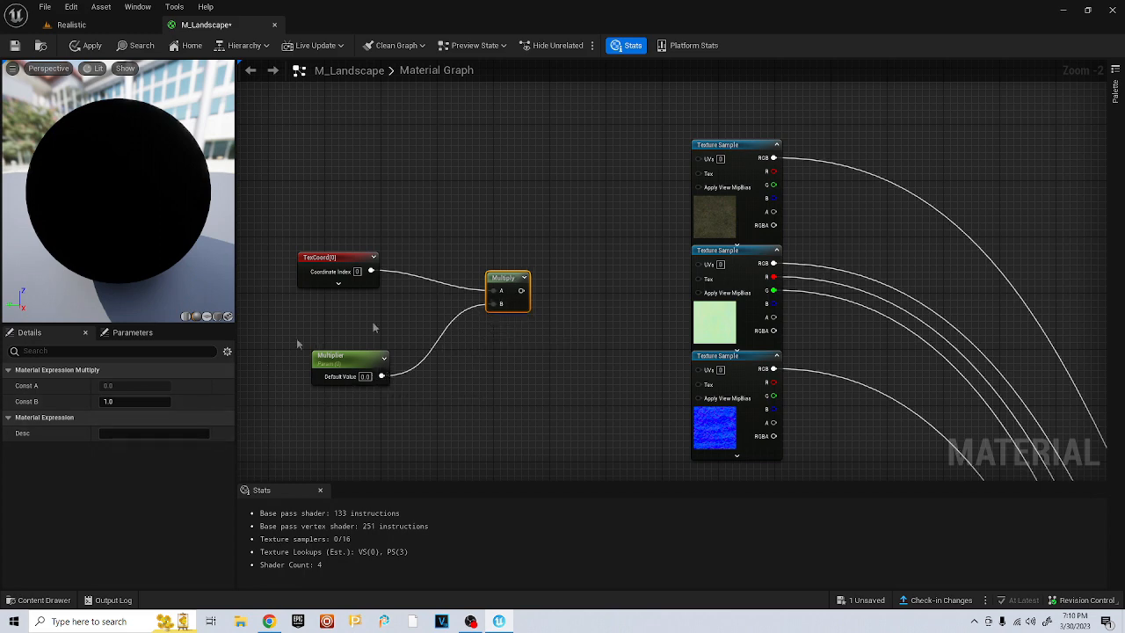
Set the Multiplier parameter's default value to 1
{"action": "left_click", "coordinate": [341, 261]}
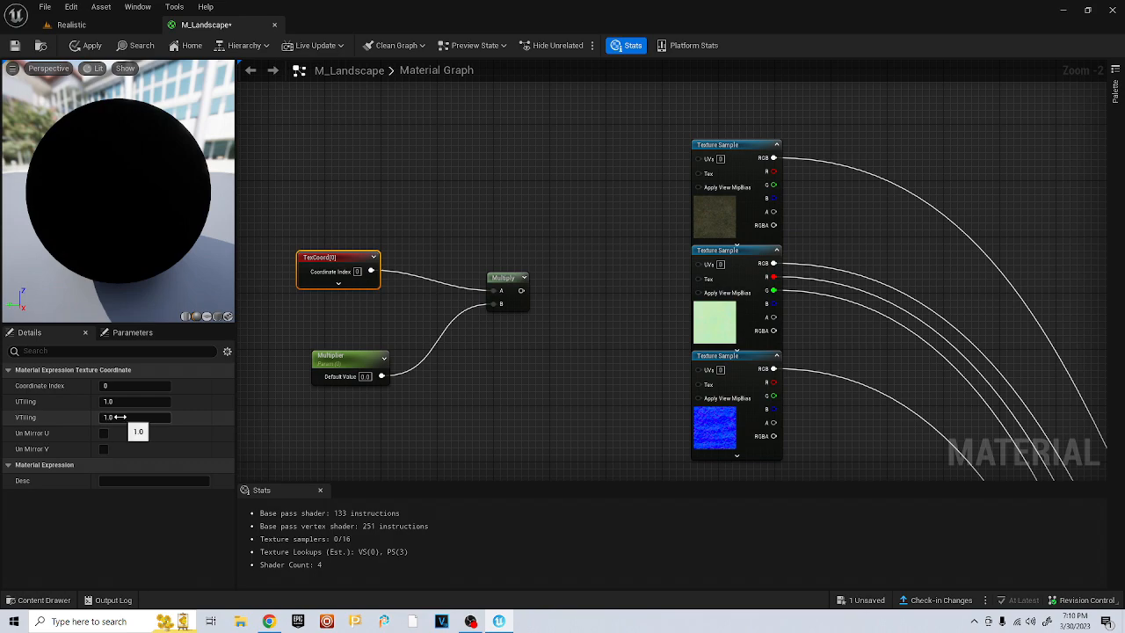
{"action": "right_click_drag", "start_coordinate": [529, 358], "coordinate": [496, 390]}
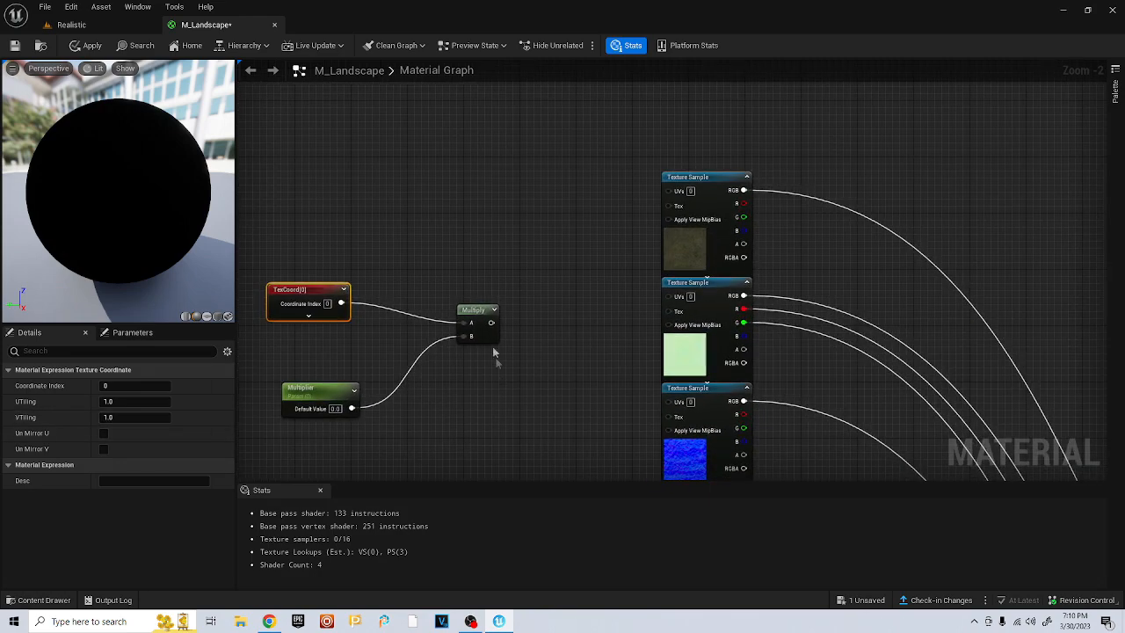
{"action": "left_click", "coordinate": [309, 392]}
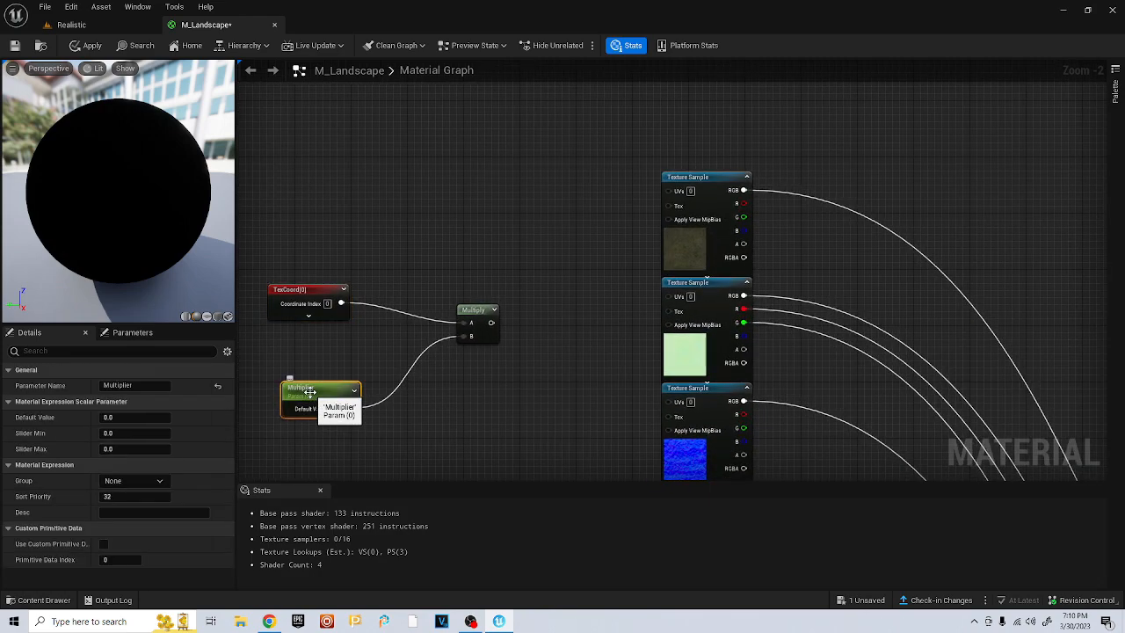
{"action": "left_click", "coordinate": [133, 418]}
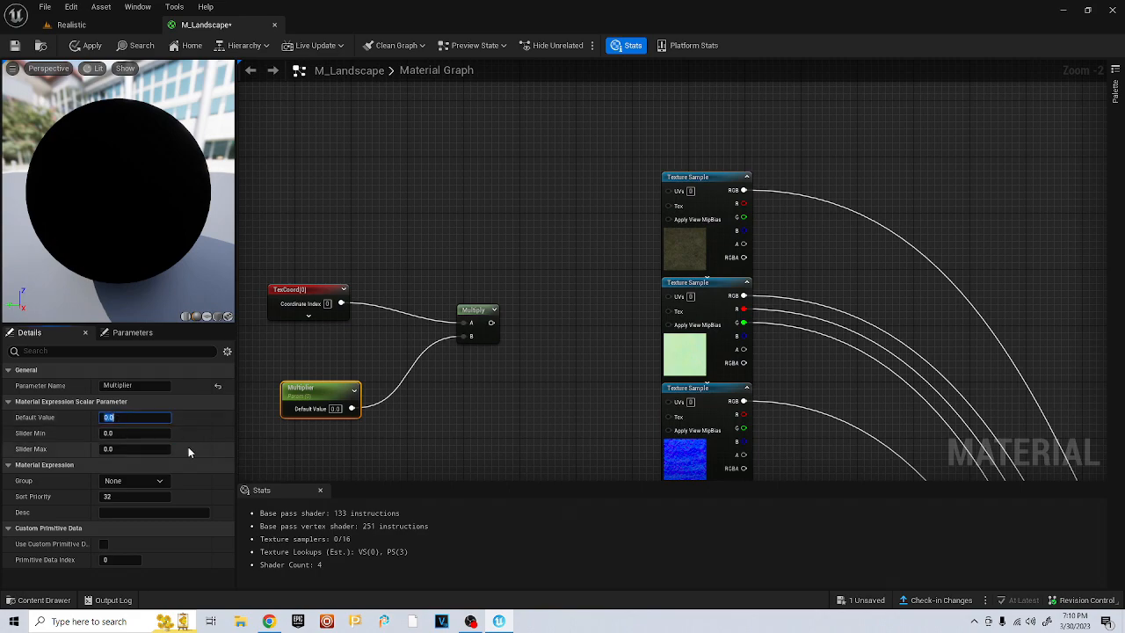
{"action": "type", "text": "1"}
{"action": "left_click", "coordinate": [494, 390]}
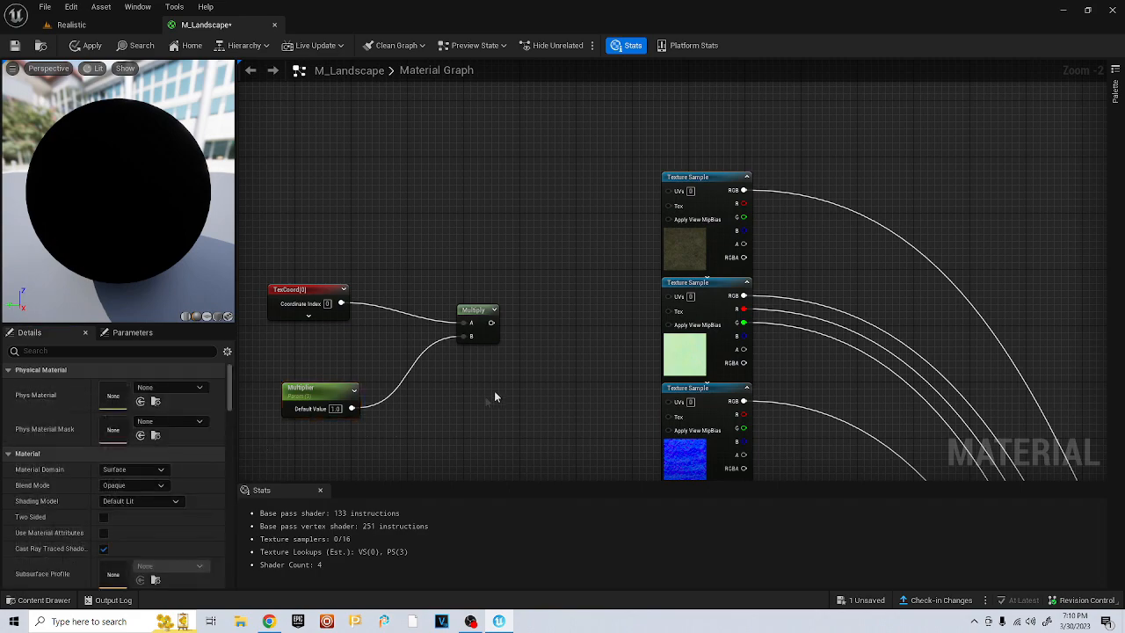
Connect the Multiply output to the UVs inputs of the three grass texture samples
{"action": "right_click_drag", "start_coordinate": [524, 381], "coordinate": [502, 414]}
{"action": "left_click_drag", "start_coordinate": [468, 356], "coordinate": [647, 224]}
{"action": "right_click_drag", "start_coordinate": [585, 324], "coordinate": [493, 239]}
{"action": "left_click_drag", "start_coordinate": [452, 231], "coordinate": [629, 205]}
{"action": "left_click_drag", "start_coordinate": [452, 231], "coordinate": [629, 310]}
{"action": "scroll", "coordinate": [553, 336], "scroll_direction": "down", "scroll_amount": 2}
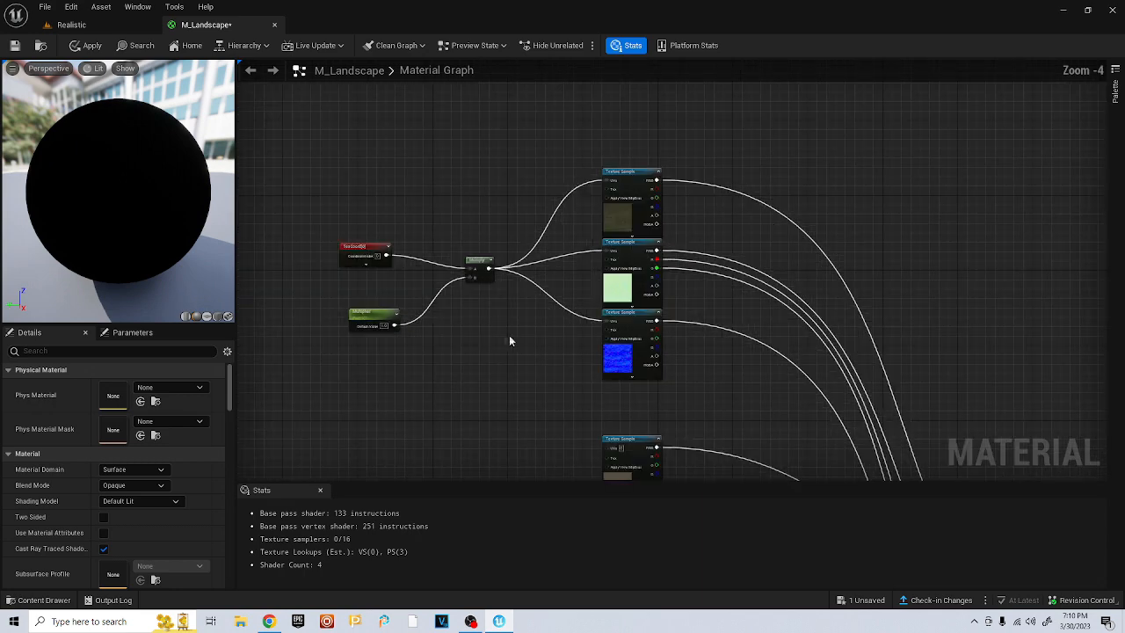
Review the Multiplier parameter, the TexCoord nodes of the other texture groups and the grass TexCoord's tiling settings
{"action": "right_click_drag", "start_coordinate": [509, 335], "coordinate": [580, 319]}
{"action": "left_click", "coordinate": [443, 302]}
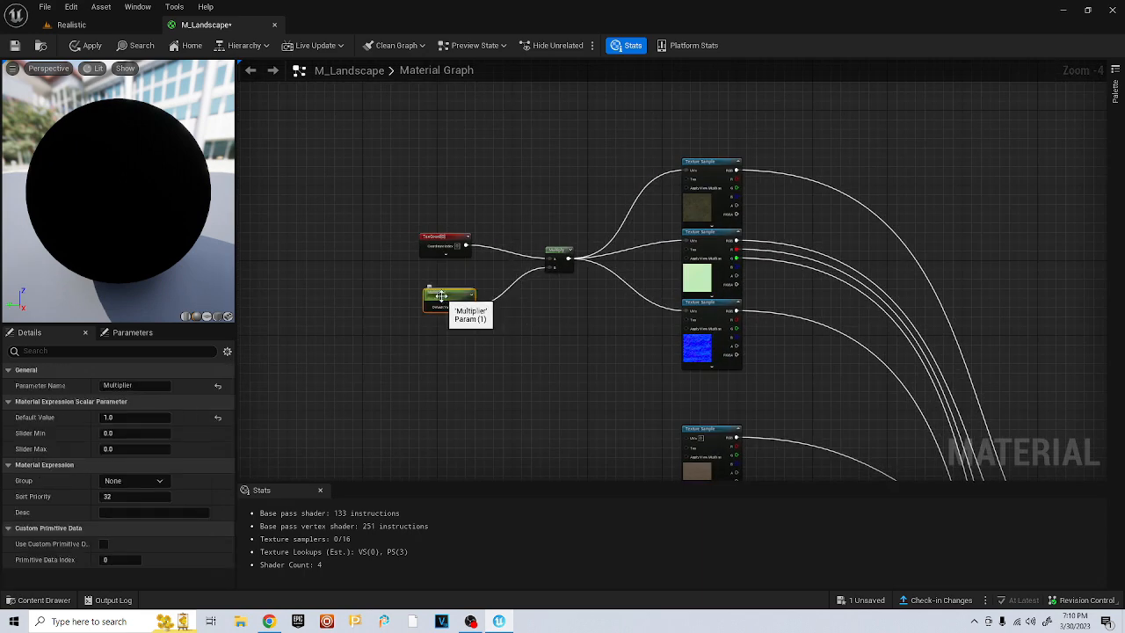
{"action": "scroll", "coordinate": [555, 383], "scroll_direction": "down", "scroll_amount": 2}
{"action": "right_click_drag", "start_coordinate": [569, 383], "coordinate": [575, 249]}
{"action": "right_click_drag", "start_coordinate": [606, 432], "coordinate": [609, 520]}
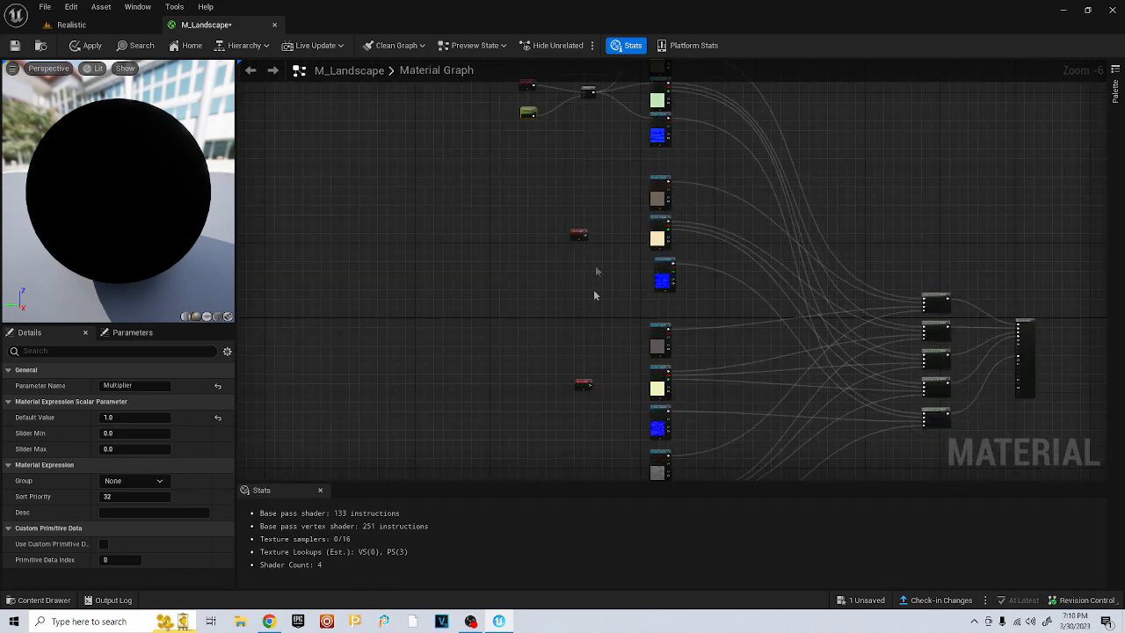
{"action": "right_click_drag", "start_coordinate": [596, 254], "coordinate": [567, 428]}
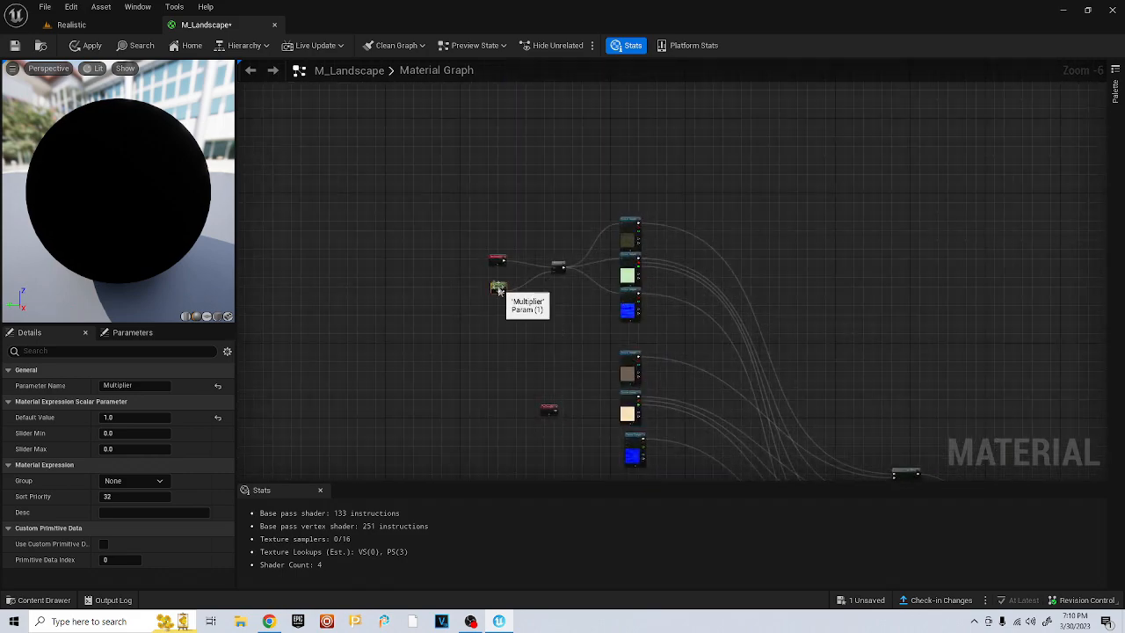
{"action": "scroll", "coordinate": [498, 288], "scroll_direction": "up", "scroll_amount": 3}
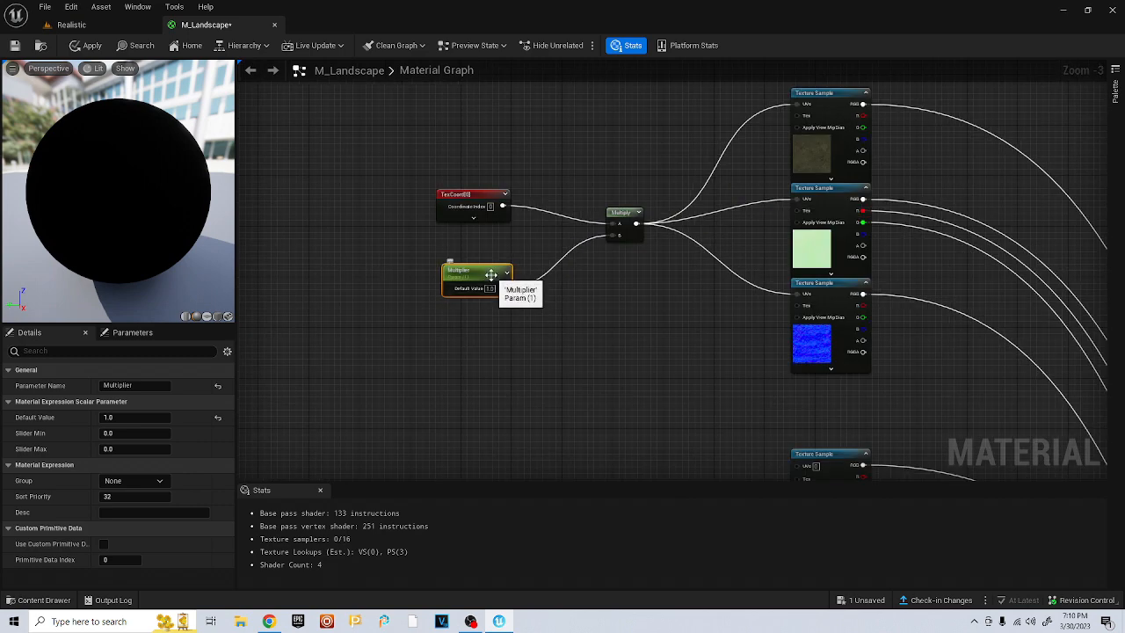
{"action": "left_click", "coordinate": [463, 192]}
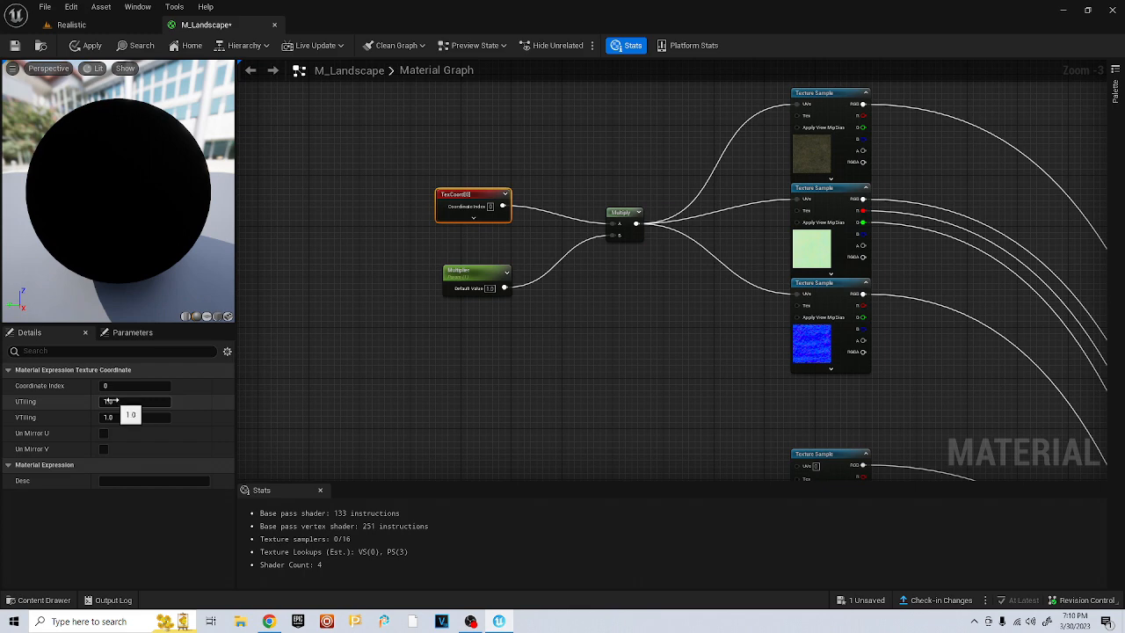
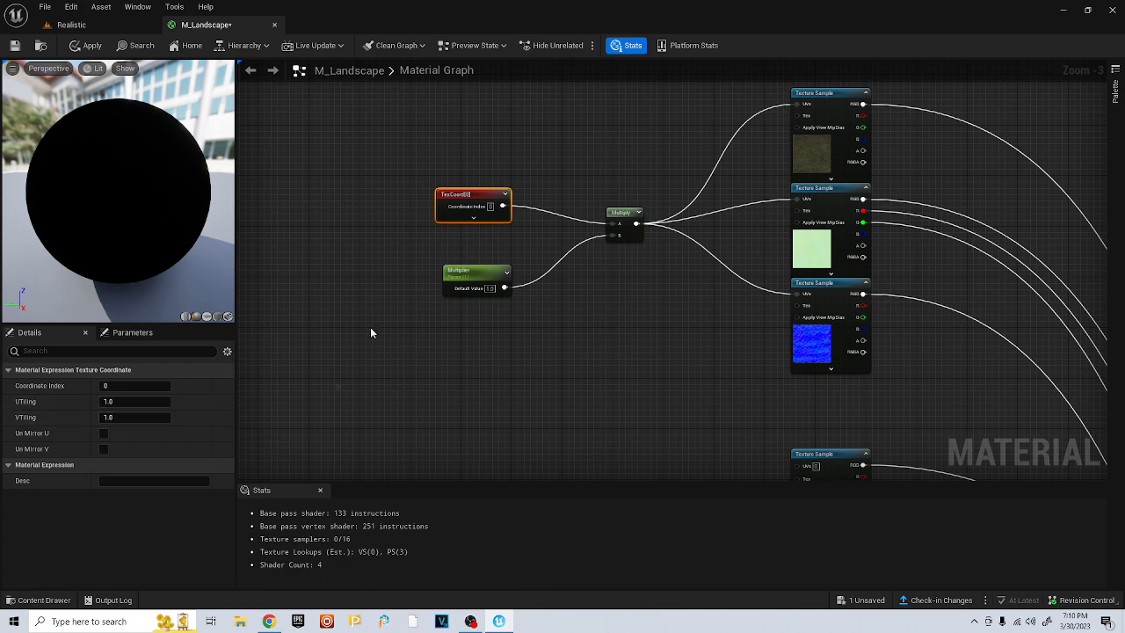
Nudge the Multiplier parameter node slightly closer to the grass TexCoord node
{"action": "left_click_drag", "start_coordinate": [493, 276], "coordinate": [486, 270]}
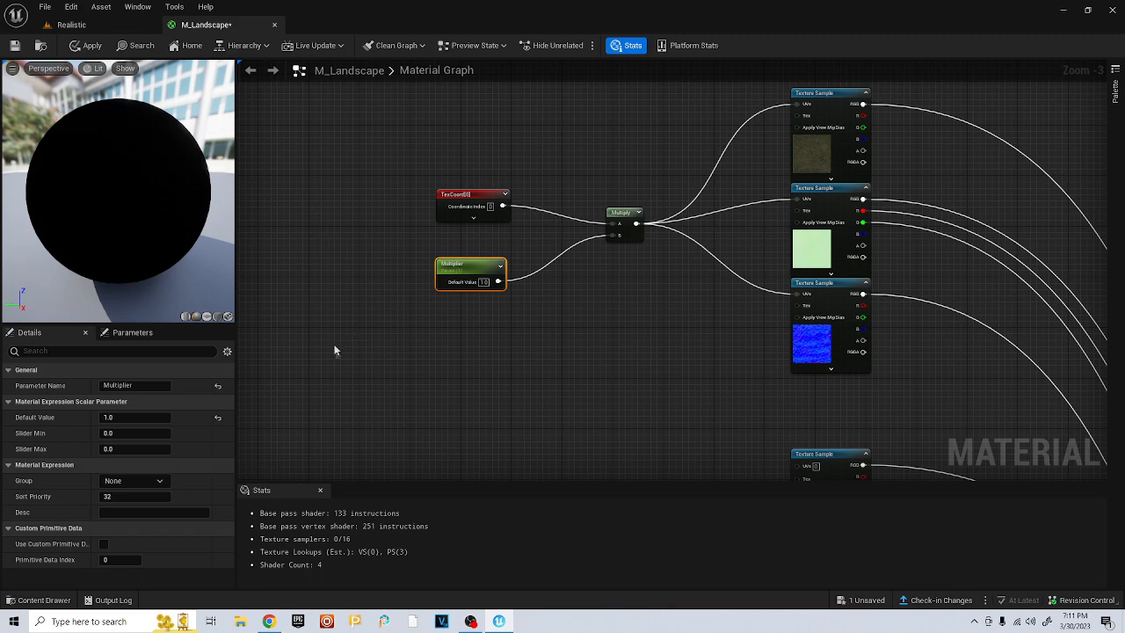
{"action": "double_click", "coordinate": [470, 272]}
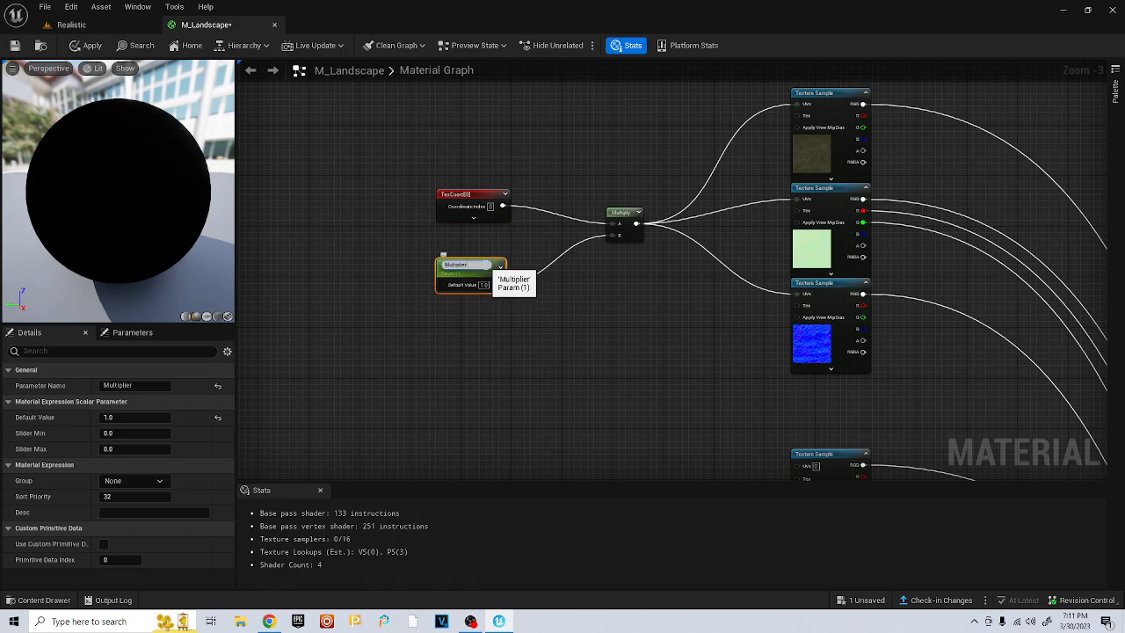
{"action": "right_click", "coordinate": [504, 337]}
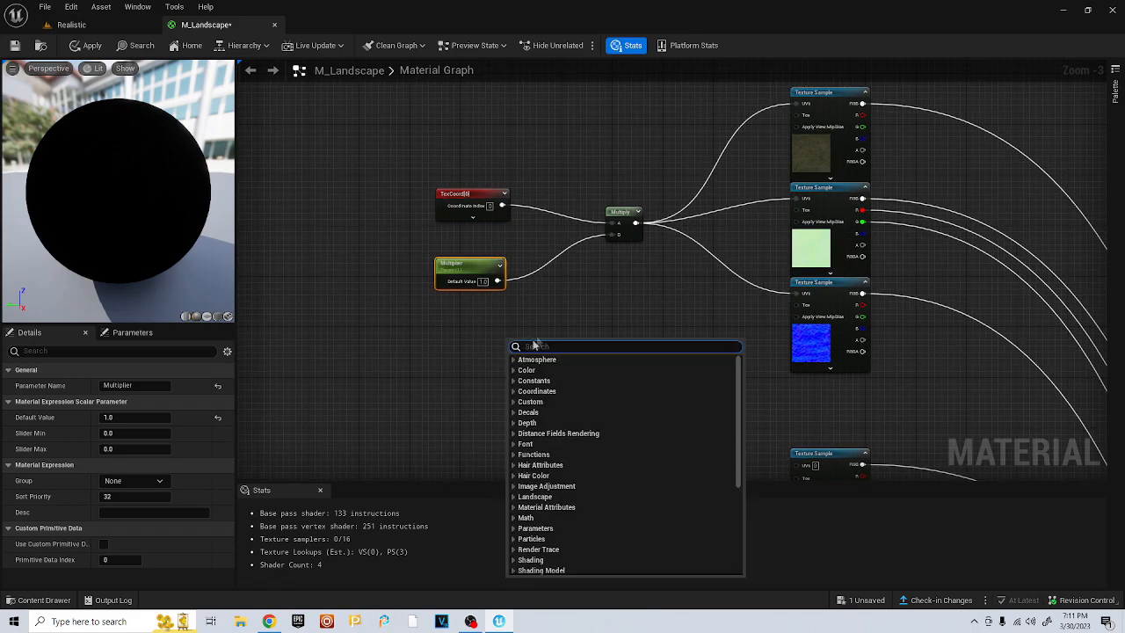
{"action": "left_click", "coordinate": [572, 305]}
Delete the unconnected TexCoord nodes beside the sand, dirt and rock texture groups
{"action": "scroll", "coordinate": [572, 305], "scroll_direction": "down", "scroll_amount": 1}
{"action": "scroll", "coordinate": [520, 344], "scroll_direction": "down", "scroll_amount": 1}
{"action": "left_click_drag", "start_coordinate": [448, 260], "coordinate": [538, 303]}
{"action": "right_click_drag", "start_coordinate": [539, 303], "coordinate": [507, 178]}
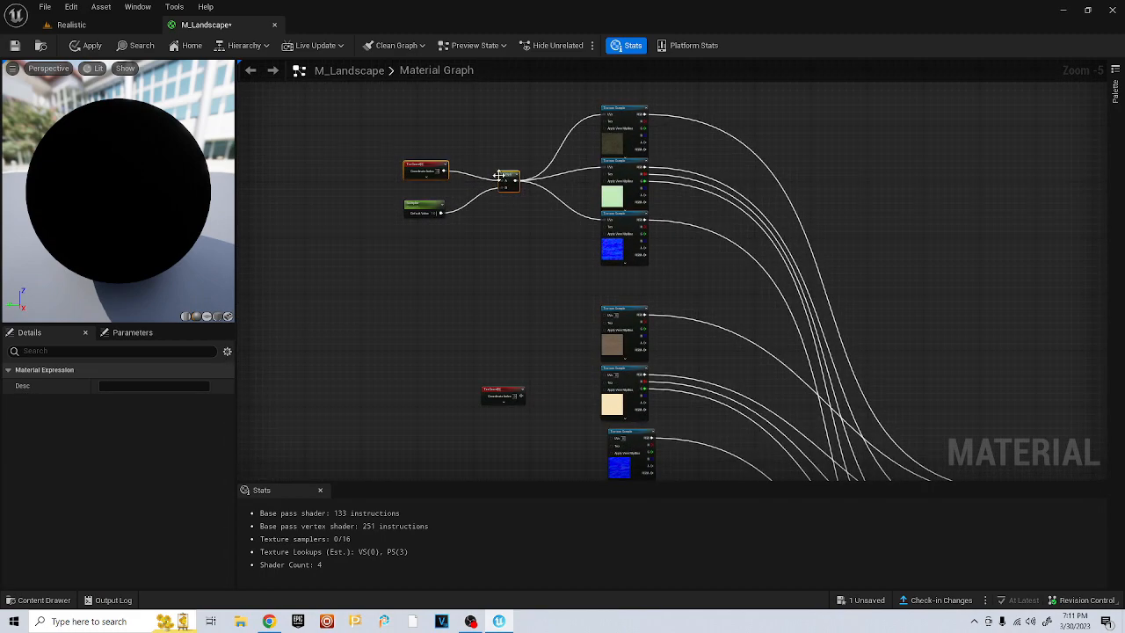
{"action": "scroll", "coordinate": [515, 281], "scroll_direction": "down", "scroll_amount": 4}
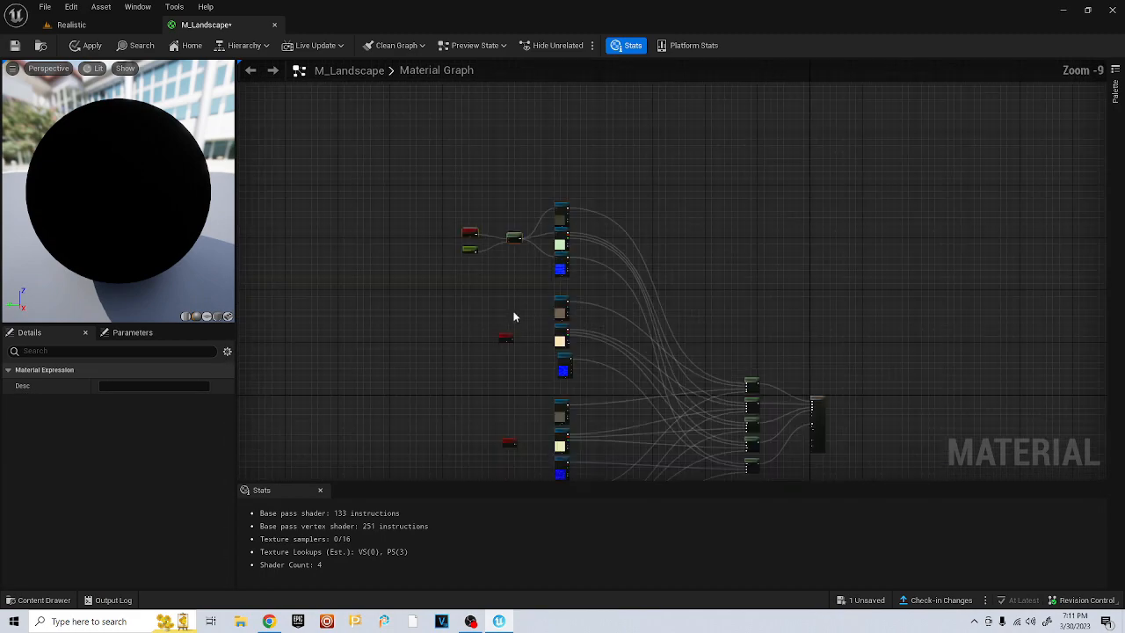
{"action": "left_click_drag", "start_coordinate": [490, 237], "coordinate": [517, 418]}
{"action": "key", "text": "Delete"}
{"action": "right_click_drag", "start_coordinate": [515, 322], "coordinate": [511, 383]}
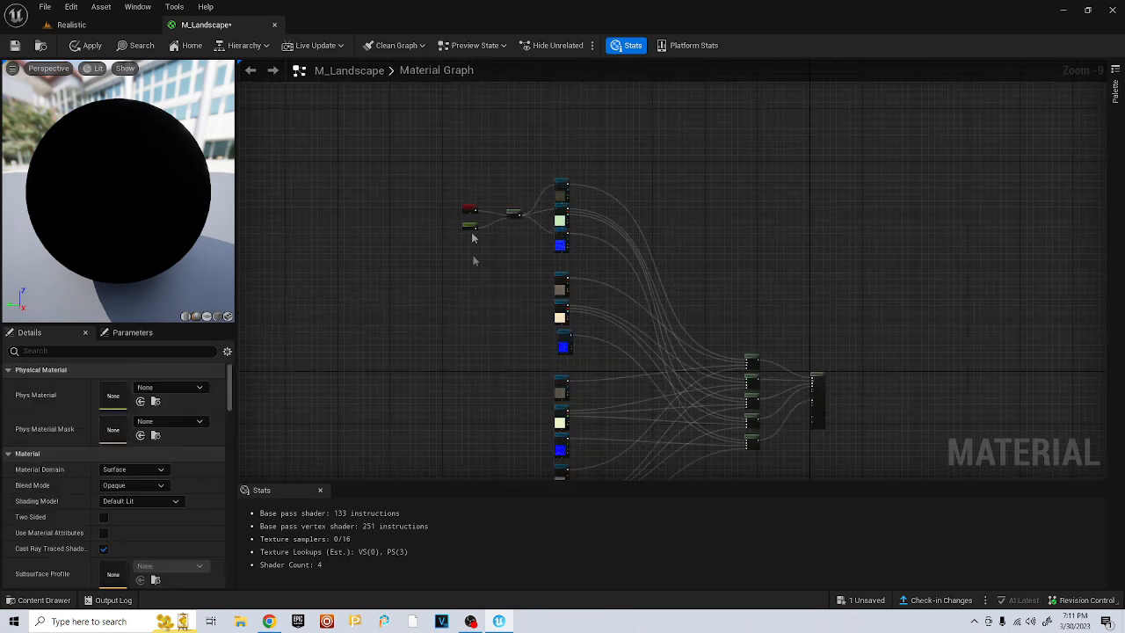
Copy the grass TexCoord and Multiply nodes and place one linked pair beside each of the sand, dirt and rock texture groups
{"action": "left_click_drag", "start_coordinate": [469, 201], "coordinate": [515, 217]}
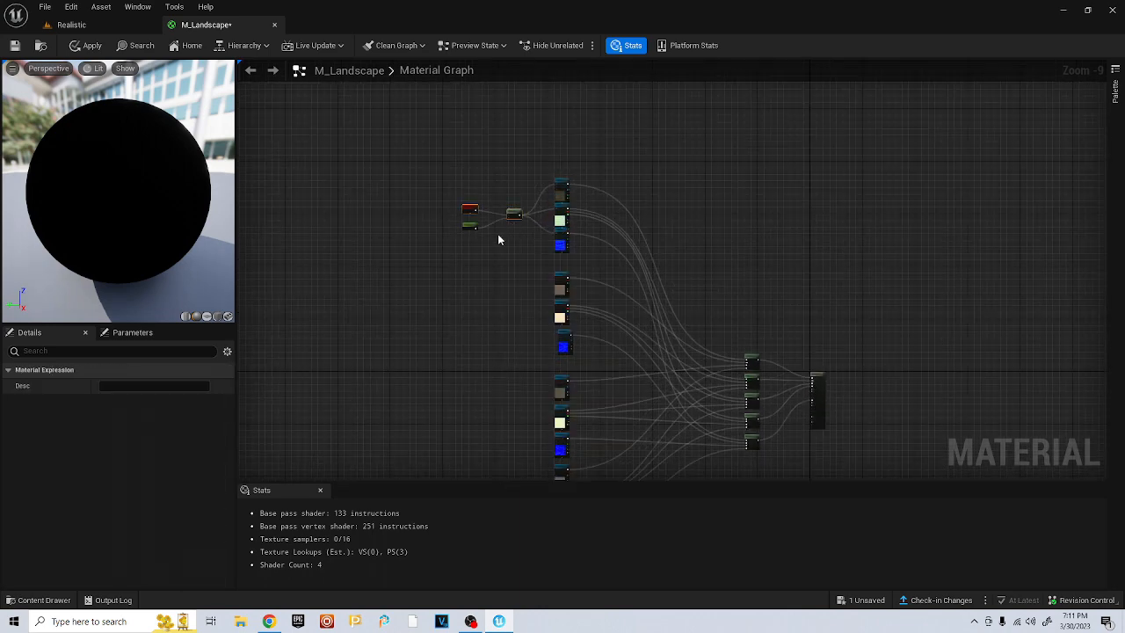
{"action": "key", "text": "ctrl+v"}
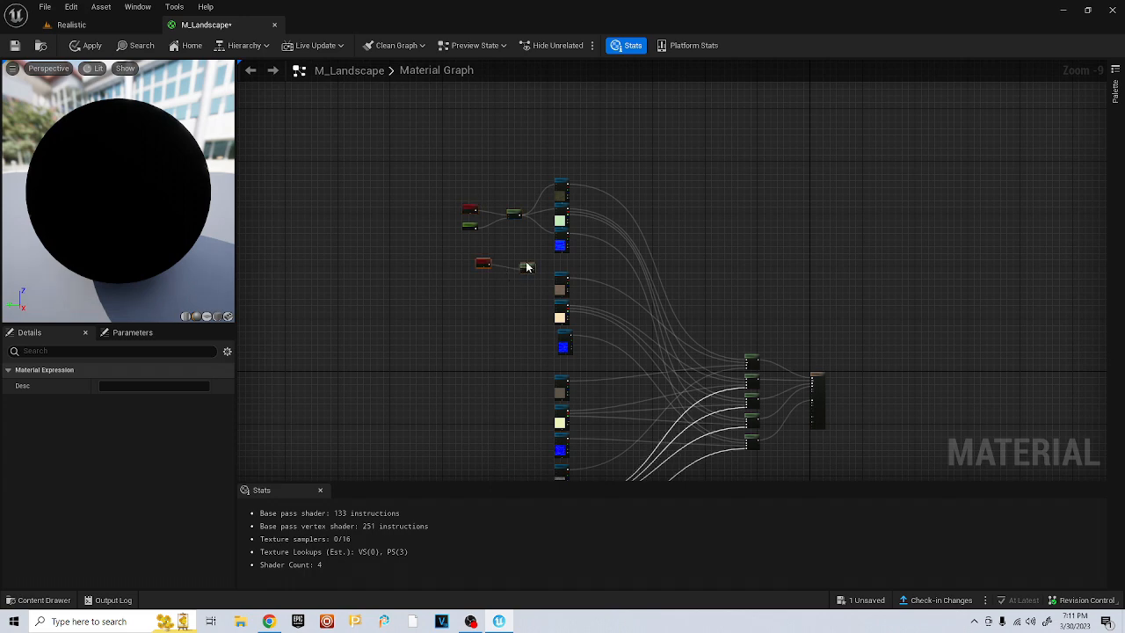
{"action": "left_click_drag", "start_coordinate": [527, 269], "coordinate": [518, 318]}
{"action": "right_click_drag", "start_coordinate": [530, 372], "coordinate": [532, 210]}
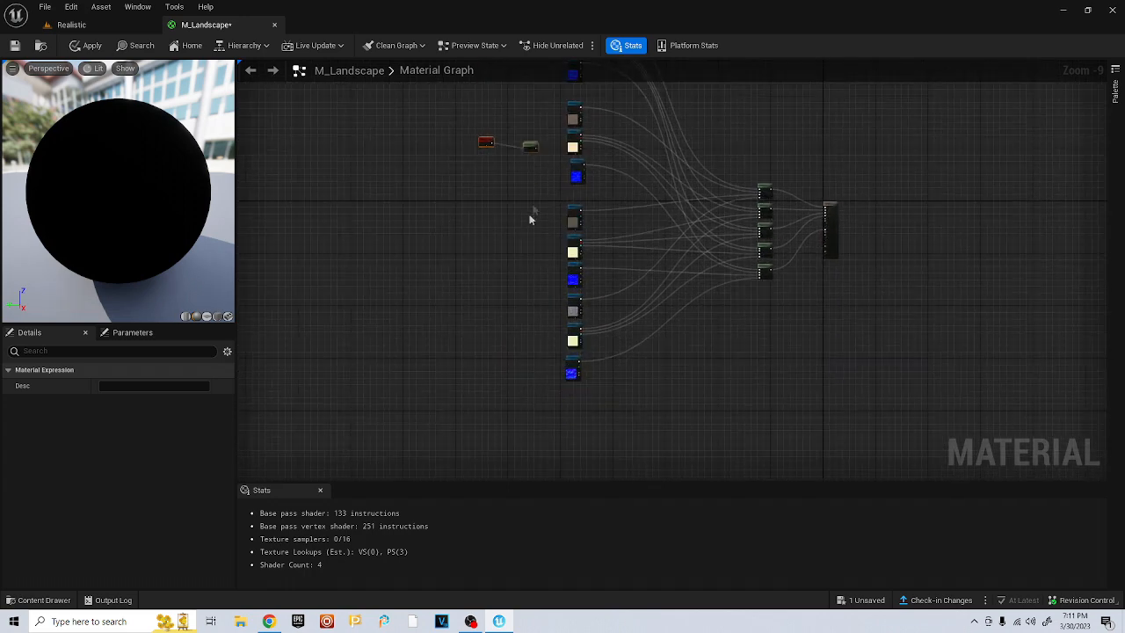
{"action": "key", "text": "ctrl+v"}
{"action": "left_click_drag", "start_coordinate": [539, 264], "coordinate": [517, 245]}
{"action": "key", "text": "ctrl+v"}
{"action": "left_click", "coordinate": [552, 356]}
{"action": "mouse_move", "coordinate": [552, 354]}
{"action": "left_mouse_down"}
{"action": "mouse_move", "coordinate": [531, 329]}
{"action": "mouse_move", "coordinate": [551, 358]}
{"action": "left_mouse_up"}
{"action": "left_click_drag", "start_coordinate": [497, 328], "coordinate": [530, 323]}
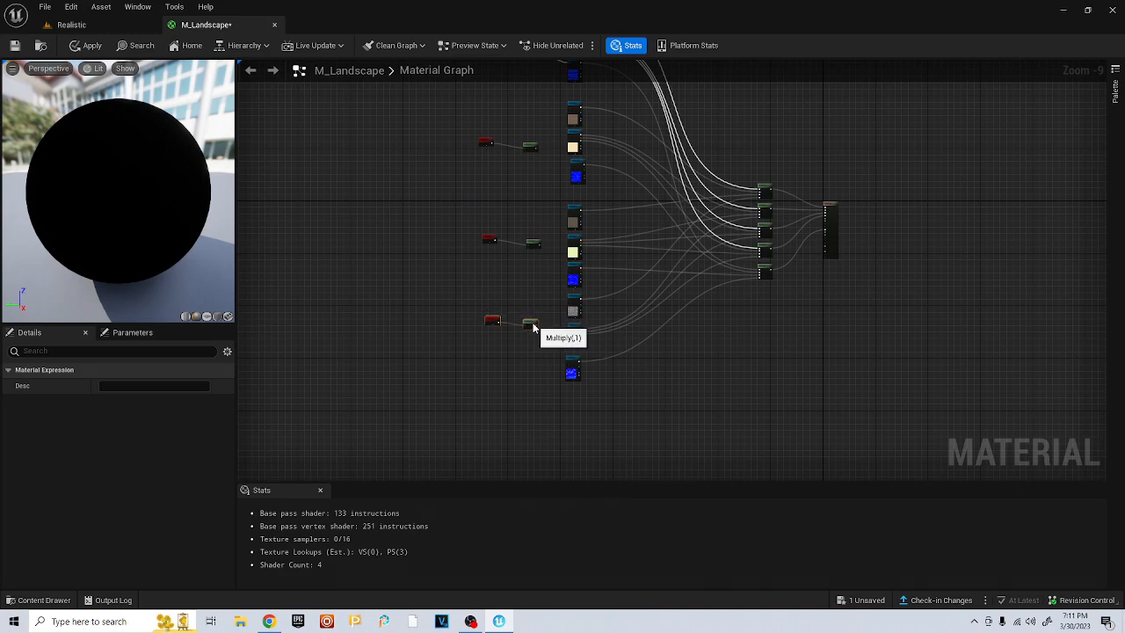
Add a scalar constant below the sand group's TexCoord node and convert it to a parameter
{"action": "scroll", "coordinate": [542, 284], "scroll_direction": "up", "scroll_amount": 3}
{"action": "scroll", "coordinate": [544, 280], "scroll_direction": "up", "scroll_amount": 4}
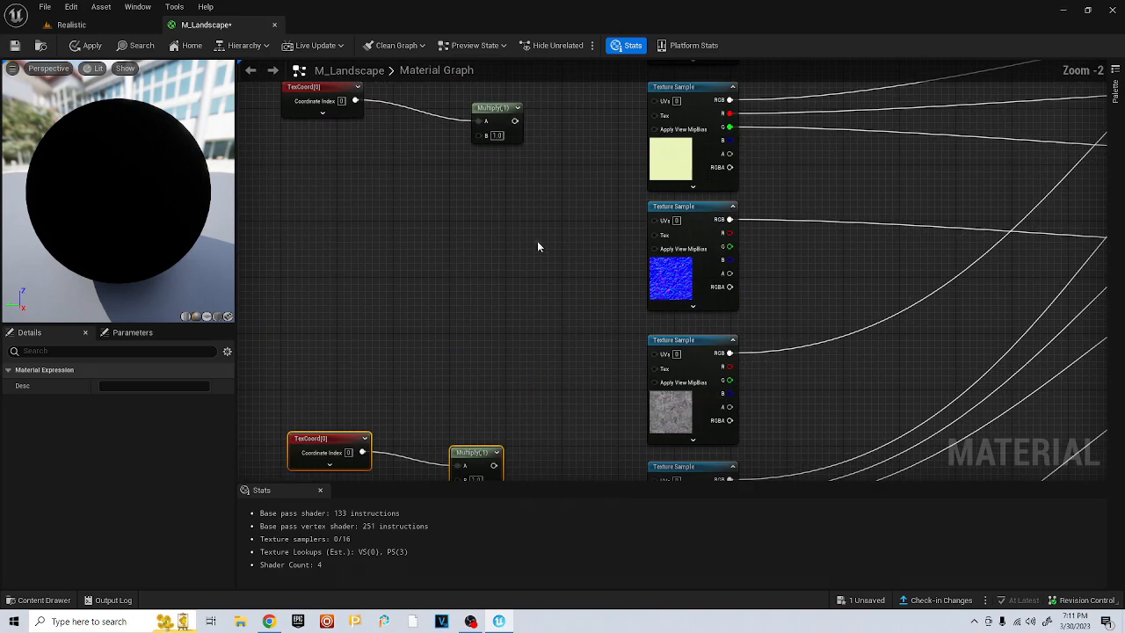
{"action": "right_click_drag", "start_coordinate": [537, 243], "coordinate": [609, 449]}
{"action": "right_click_drag", "start_coordinate": [577, 198], "coordinate": [581, 463]}
{"action": "right_click_drag", "start_coordinate": [518, 369], "coordinate": [533, 384]}
{"action": "right_click", "coordinate": [376, 255]}
{"action": "left_click", "coordinate": [316, 304]}
{"action": "left_click", "coordinate": [318, 306]}
{"action": "right_click", "coordinate": [347, 312]}
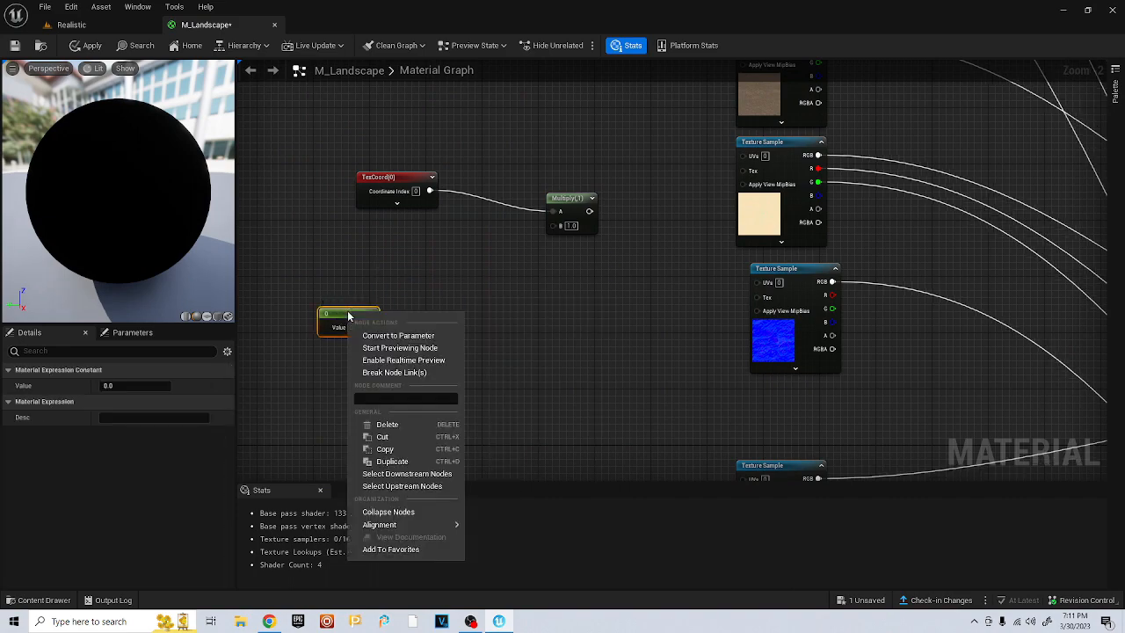
{"action": "left_click", "coordinate": [378, 334]}
Name the sand group's new parameter Multiplier2 and set its default value to 1
{"action": "left_click", "coordinate": [115, 385]}
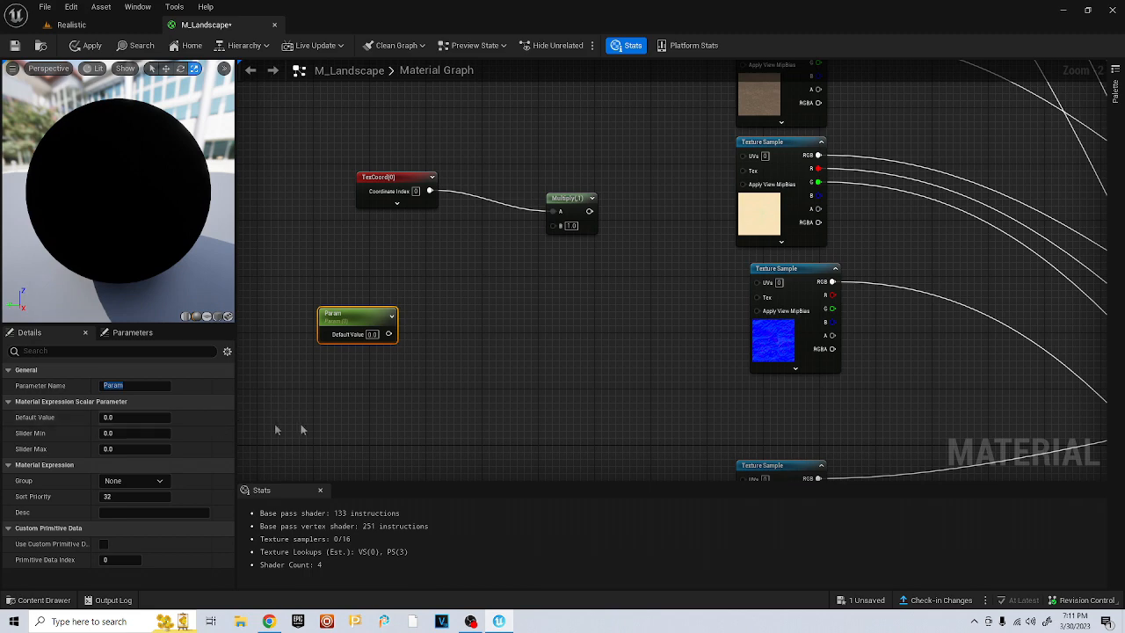
{"action": "left_click", "coordinate": [372, 384]}
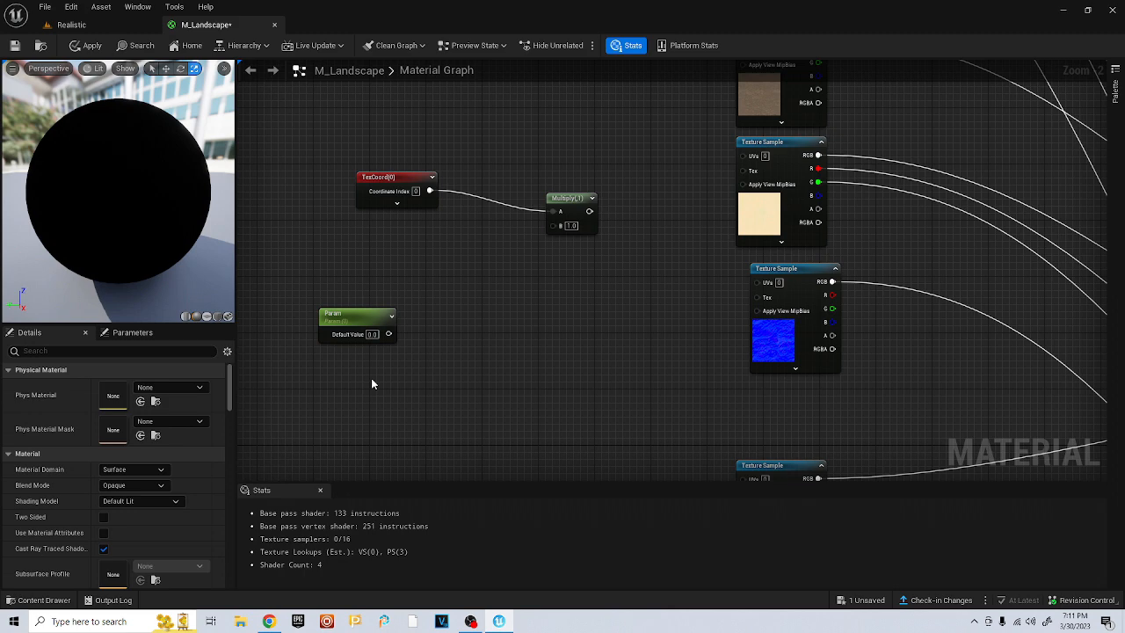
{"action": "left_click", "coordinate": [350, 327]}
{"action": "left_click", "coordinate": [137, 385]}
{"action": "type", "text": "Multiplier2"}
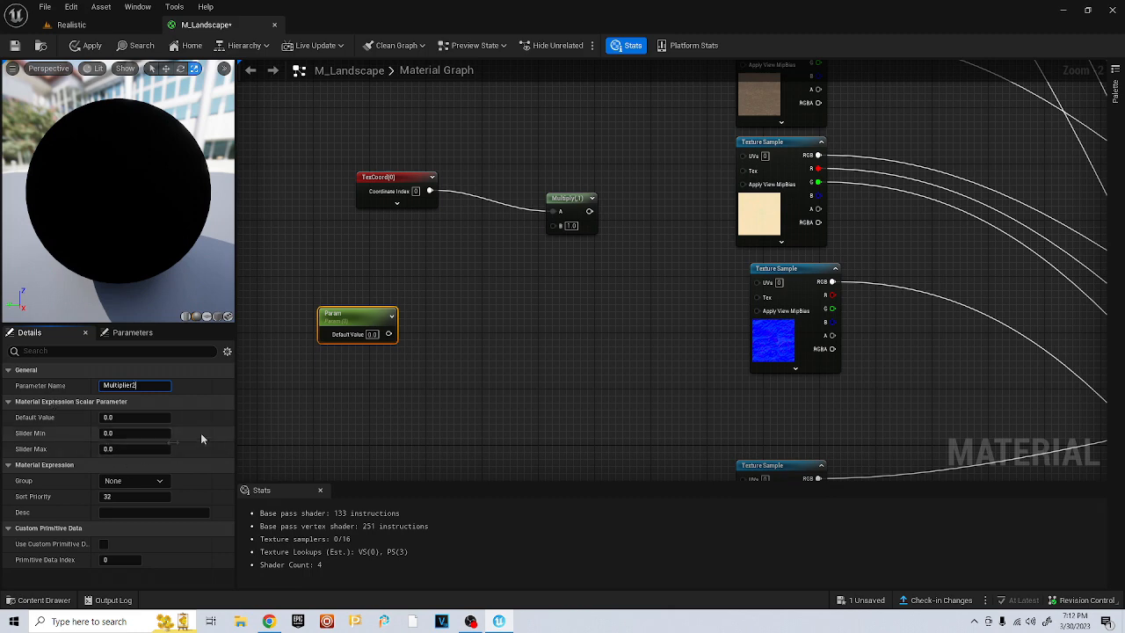
{"action": "left_click", "coordinate": [301, 412]}
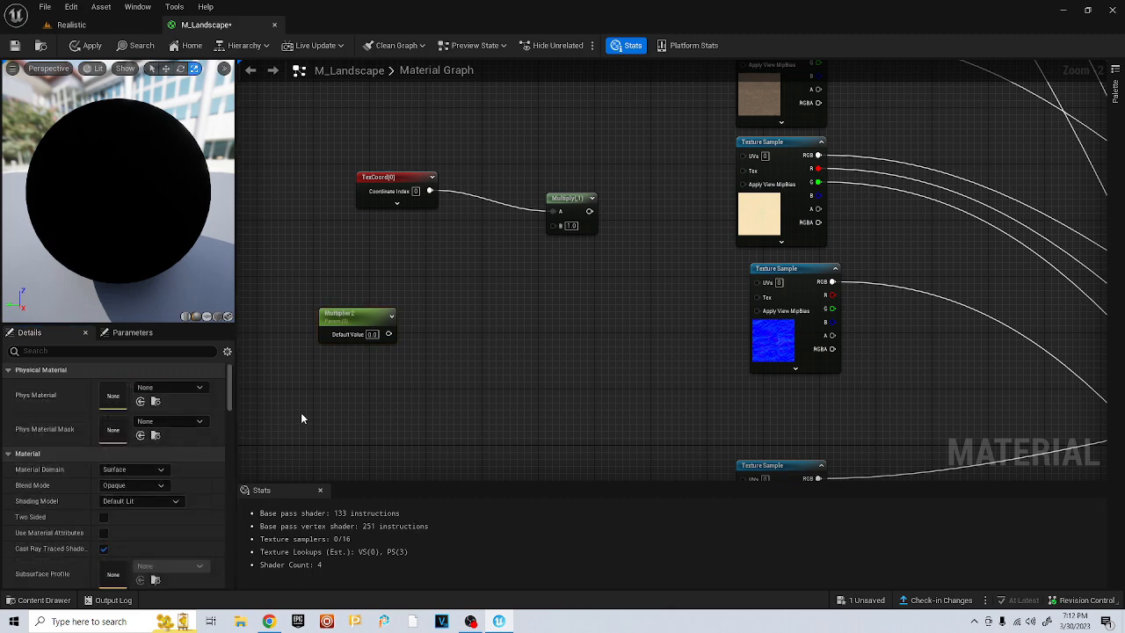
{"action": "left_click", "coordinate": [347, 323]}
{"action": "left_click", "coordinate": [131, 416]}
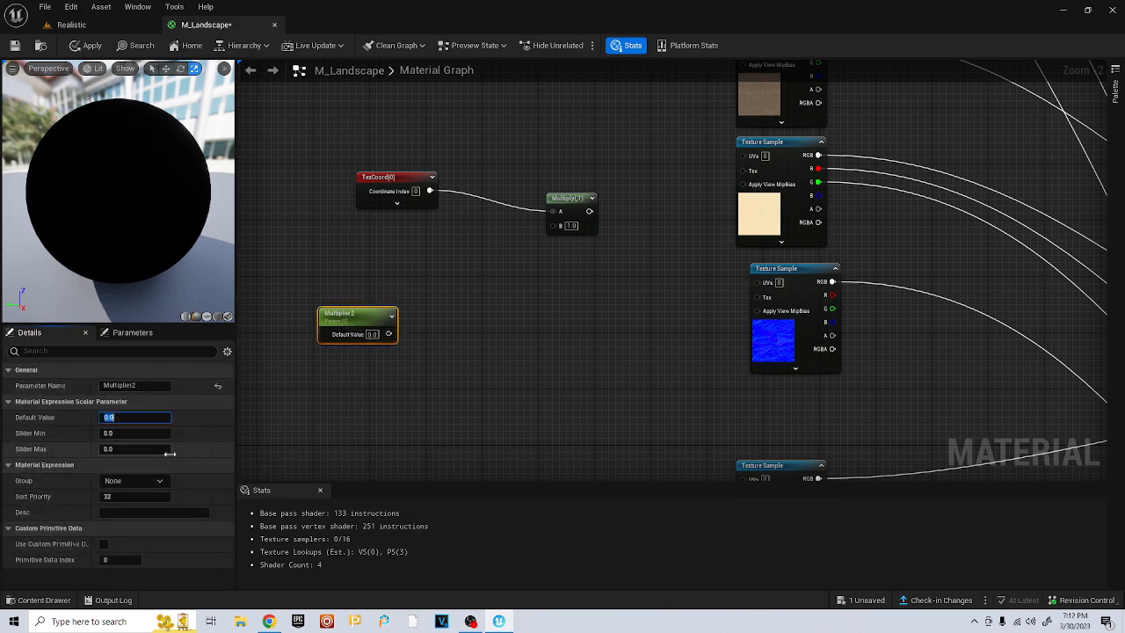
{"action": "type", "text": "1"}
{"action": "left_click", "coordinate": [387, 388]}
Connect Multiplier2 to the sand Multiply's B input and the Multiply output to the UVs of the three sand texture samples
{"action": "left_click_drag", "start_coordinate": [389, 334], "coordinate": [563, 226]}
{"action": "right_click_drag", "start_coordinate": [629, 223], "coordinate": [429, 358]}
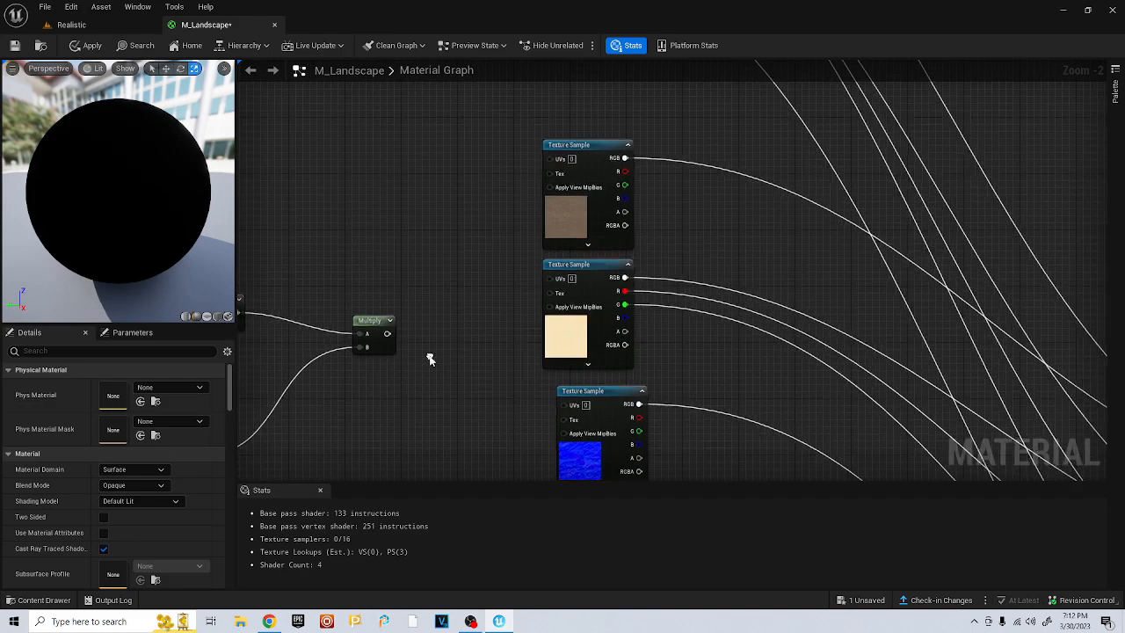
{"action": "left_click_drag", "start_coordinate": [387, 333], "coordinate": [548, 277]}
{"action": "left_click_drag", "start_coordinate": [386, 334], "coordinate": [562, 404]}
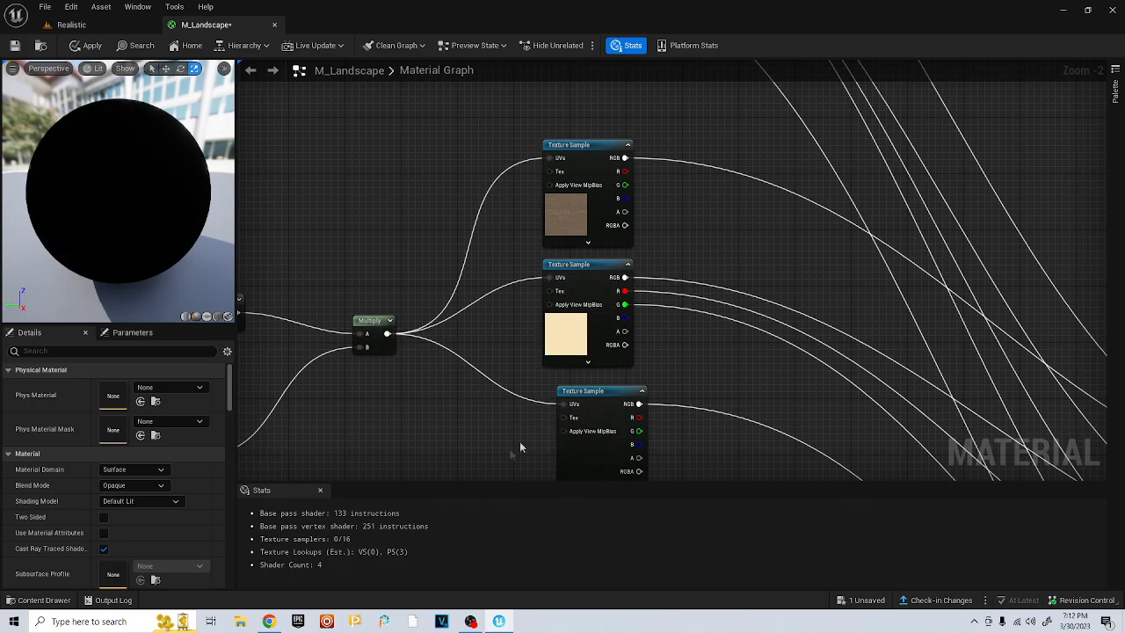
Connect the dirt group's Multiply output to the UVs inputs of its three texture samples
{"action": "scroll", "coordinate": [514, 443], "scroll_direction": "down", "scroll_amount": 1}
{"action": "scroll", "coordinate": [506, 437], "scroll_direction": "down", "scroll_amount": 1}
{"action": "right_click_drag", "start_coordinate": [498, 439], "coordinate": [519, 121]}
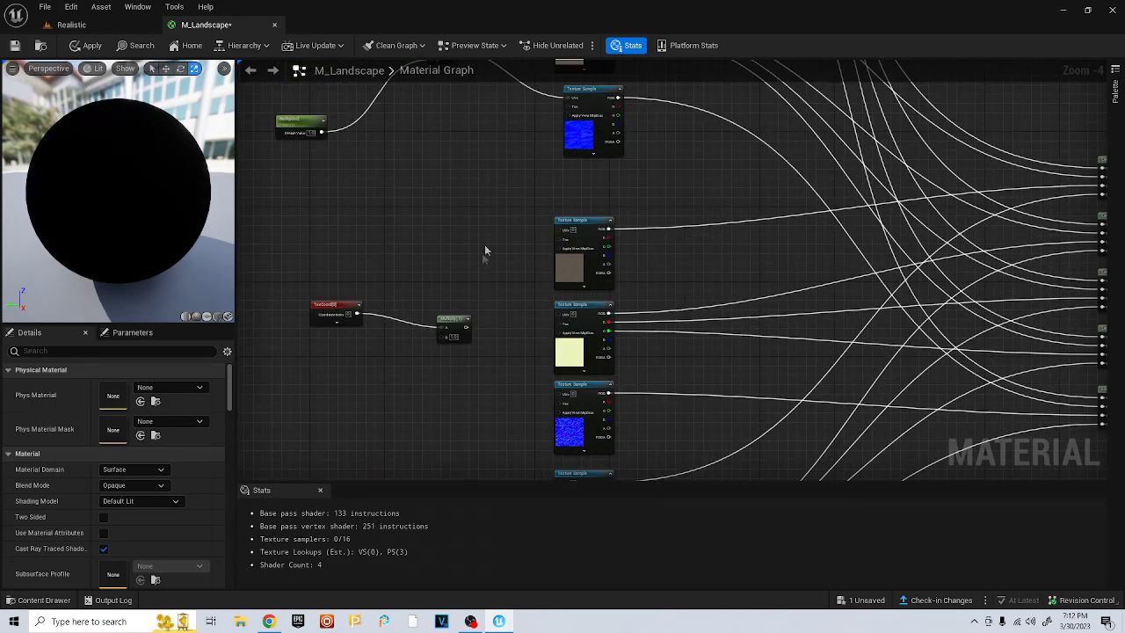
{"action": "left_click_drag", "start_coordinate": [467, 322], "coordinate": [557, 229]}
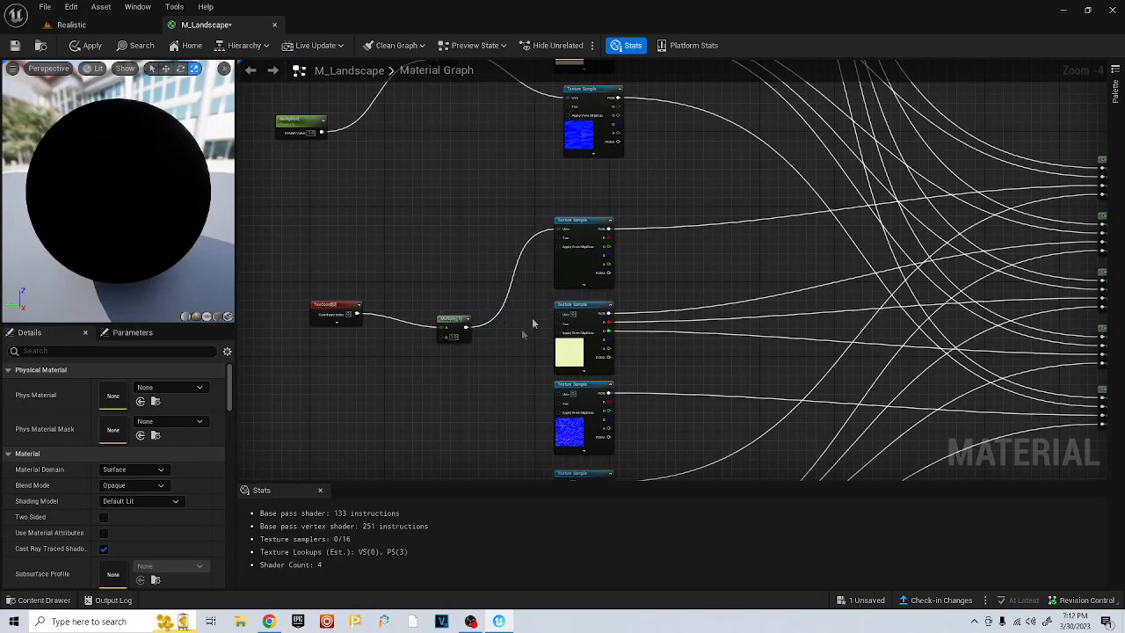
{"action": "left_click_drag", "start_coordinate": [464, 332], "coordinate": [559, 314]}
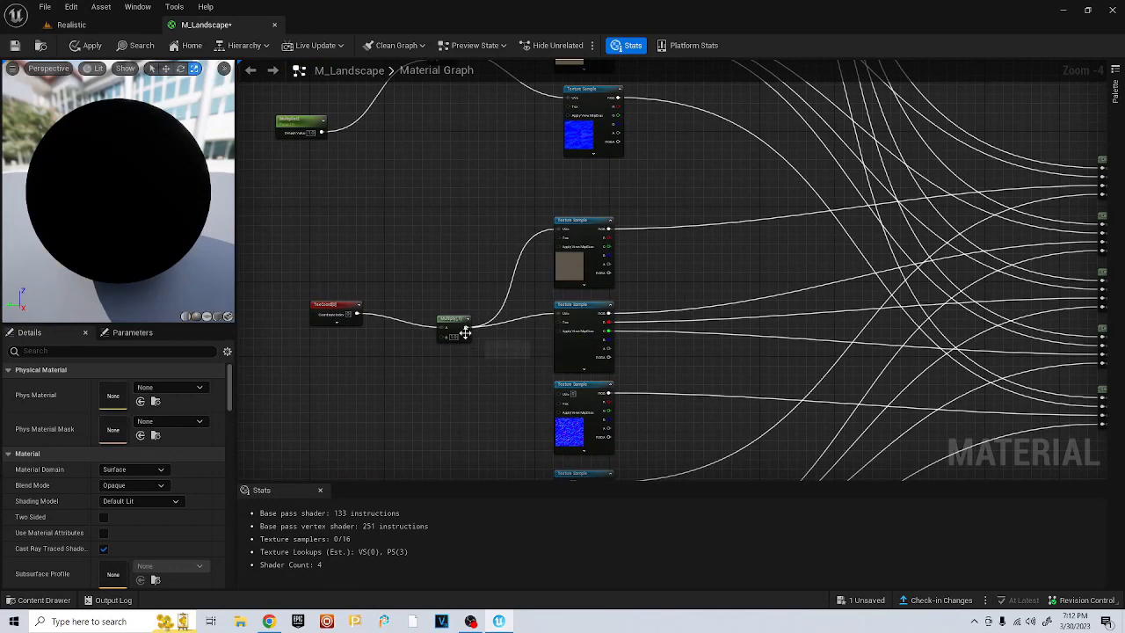
{"action": "left_click_drag", "start_coordinate": [466, 334], "coordinate": [557, 394]}
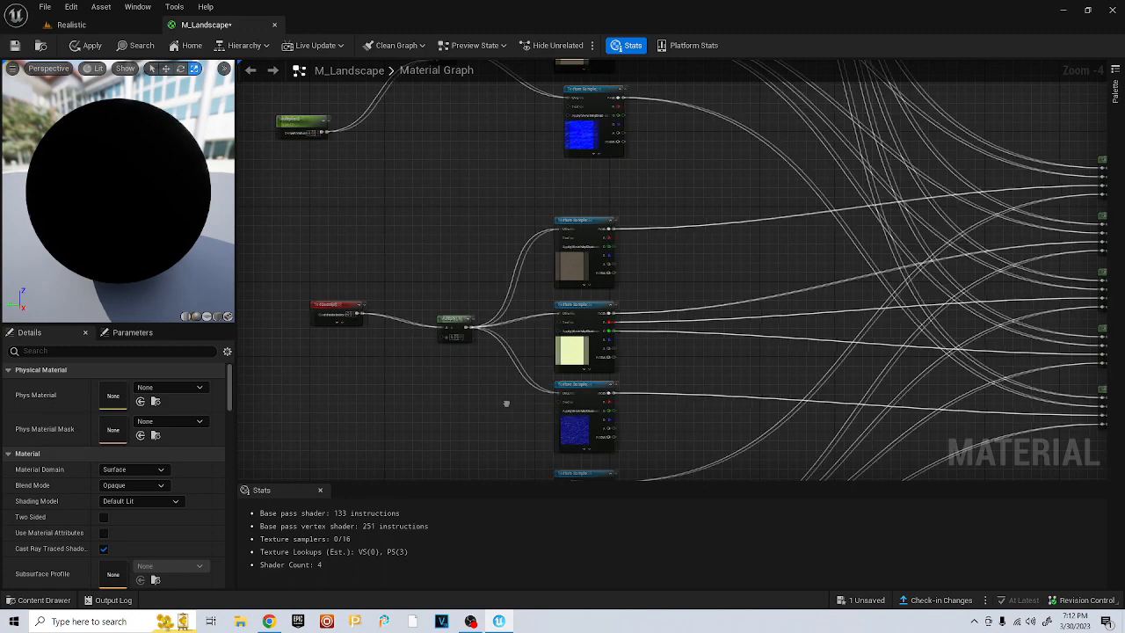
Add a scalar constant below the dirt group's TexCoord node and convert it to a parameter named Multiplier3
{"action": "right_click_drag", "start_coordinate": [501, 403], "coordinate": [421, 394]}
{"action": "left_click", "coordinate": [383, 404]}
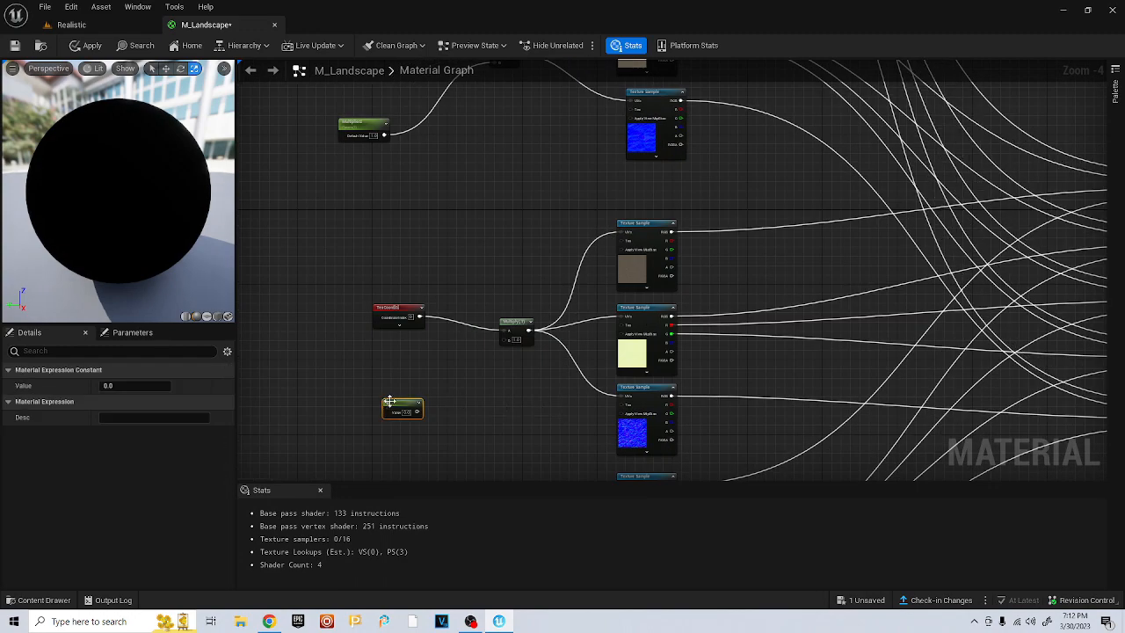
{"action": "right_click", "coordinate": [390, 408]}
{"action": "left_click", "coordinate": [428, 176]}
{"action": "left_click", "coordinate": [141, 385]}
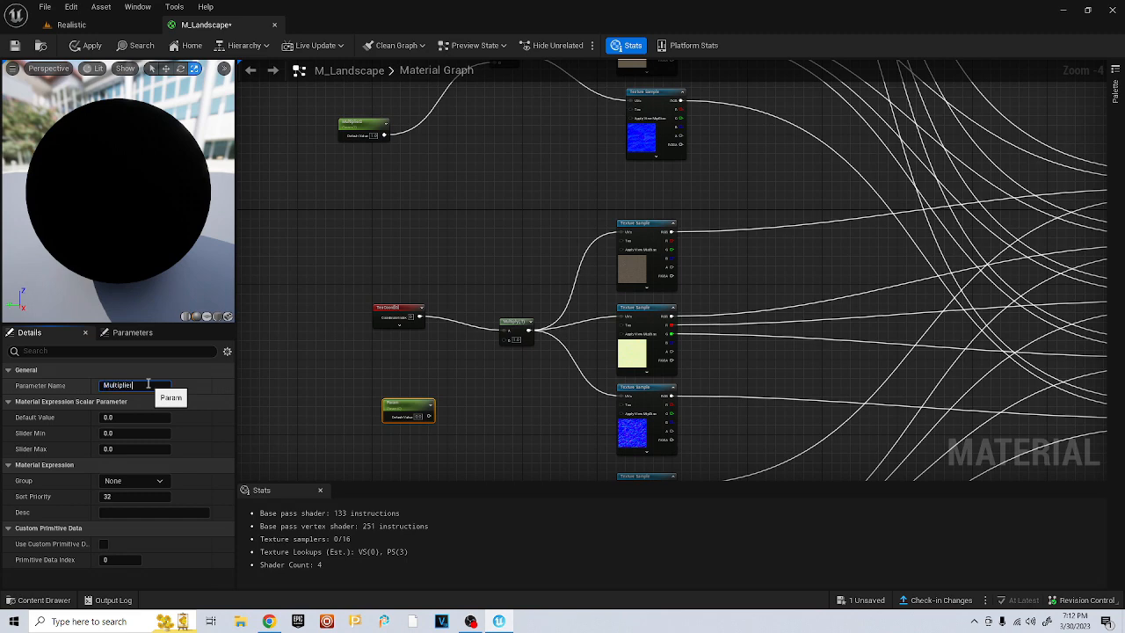
{"action": "left_click", "coordinate": [264, 366]}
Set Multiplier3's default value to 1 and connect it to the B input of the dirt group's Multiply node
{"action": "left_click", "coordinate": [410, 412]}
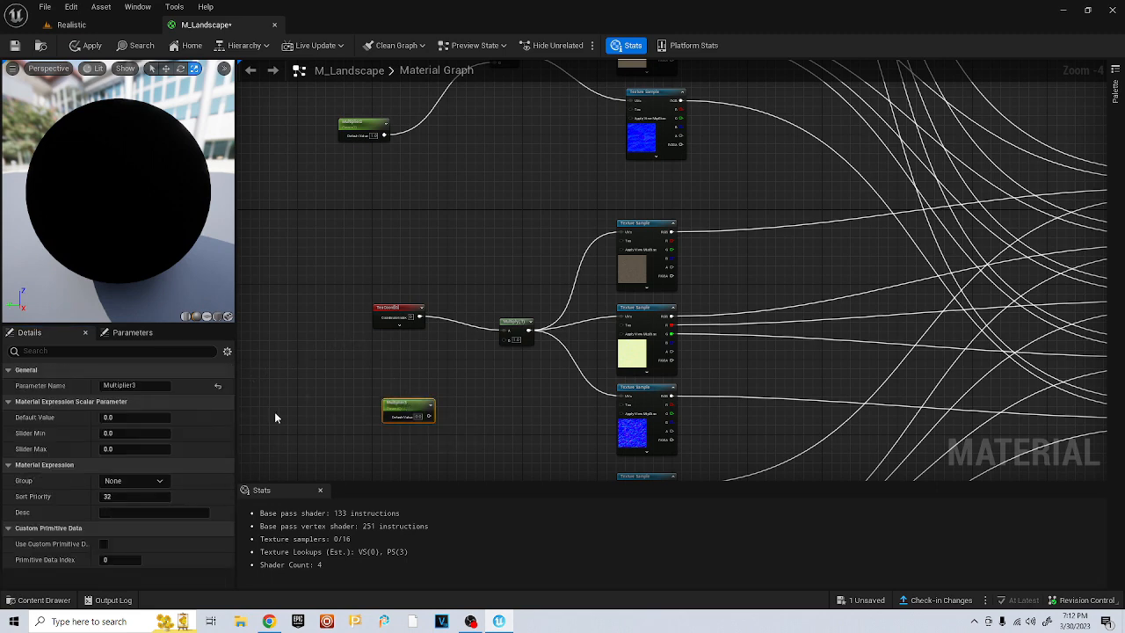
{"action": "left_click", "coordinate": [124, 417]}
{"action": "type", "text": "1"}
{"action": "left_click_drag", "start_coordinate": [434, 417], "coordinate": [502, 340]}
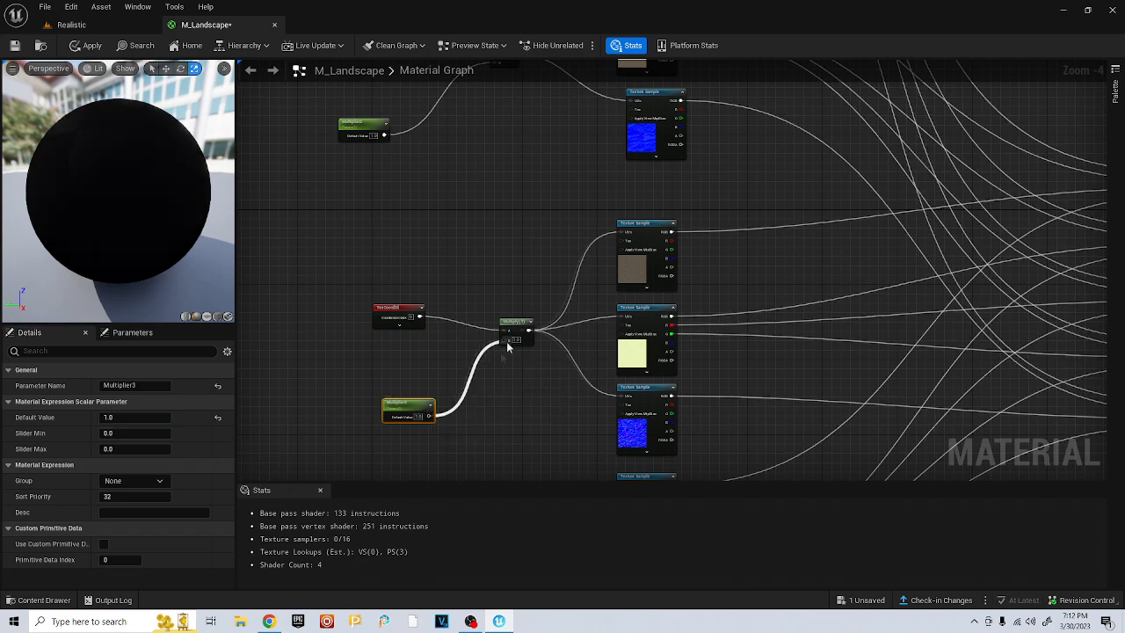
Add a scalar constant below the rock group's TexCoord node and convert it to a parameter named Multiplier4
{"action": "scroll", "coordinate": [516, 391], "scroll_direction": "down", "scroll_amount": 2}
{"action": "right_click_drag", "start_coordinate": [518, 397], "coordinate": [477, 339]}
{"action": "scroll", "coordinate": [479, 351], "scroll_direction": "up", "scroll_amount": 3}
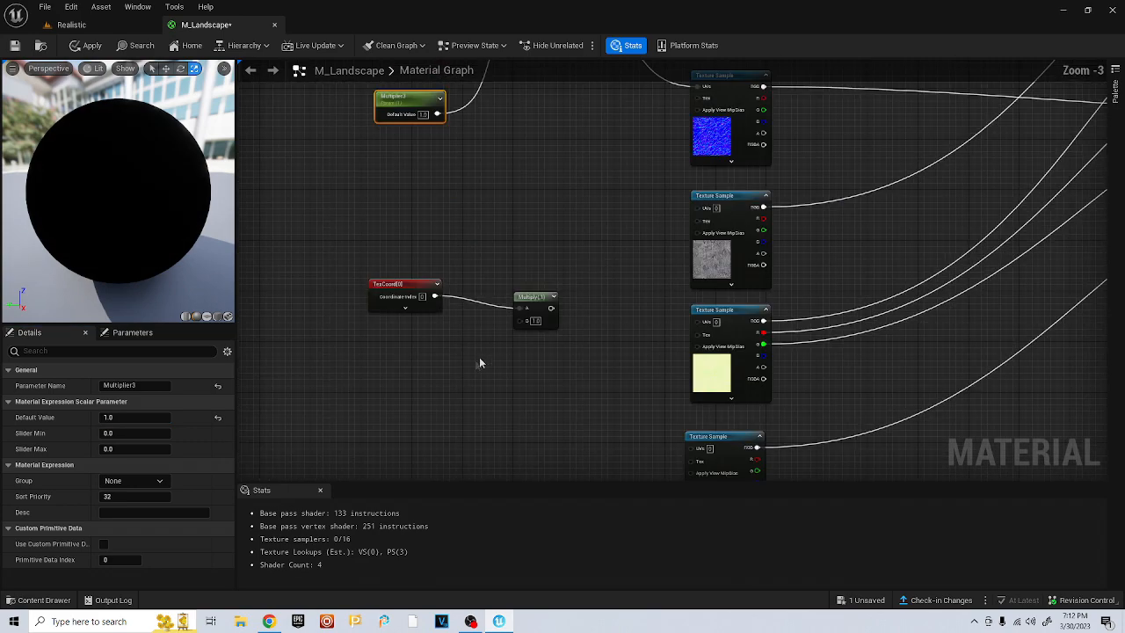
{"action": "key", "text": "1"}
{"action": "left_click", "coordinate": [418, 410]}
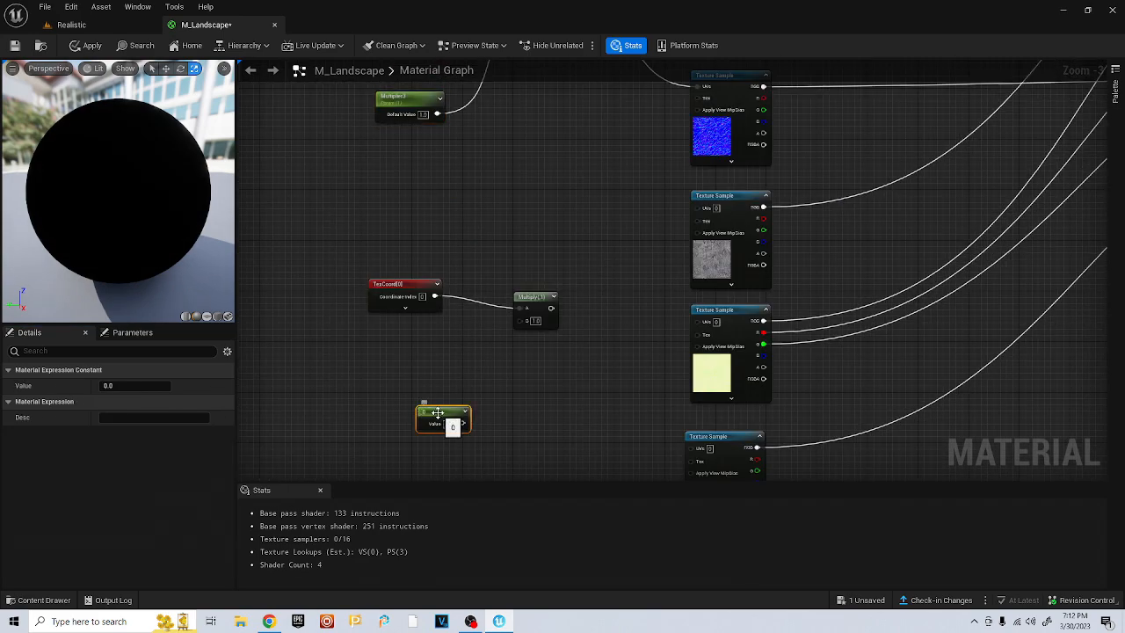
{"action": "right_click", "coordinate": [435, 412]}
{"action": "left_click", "coordinate": [478, 188]}
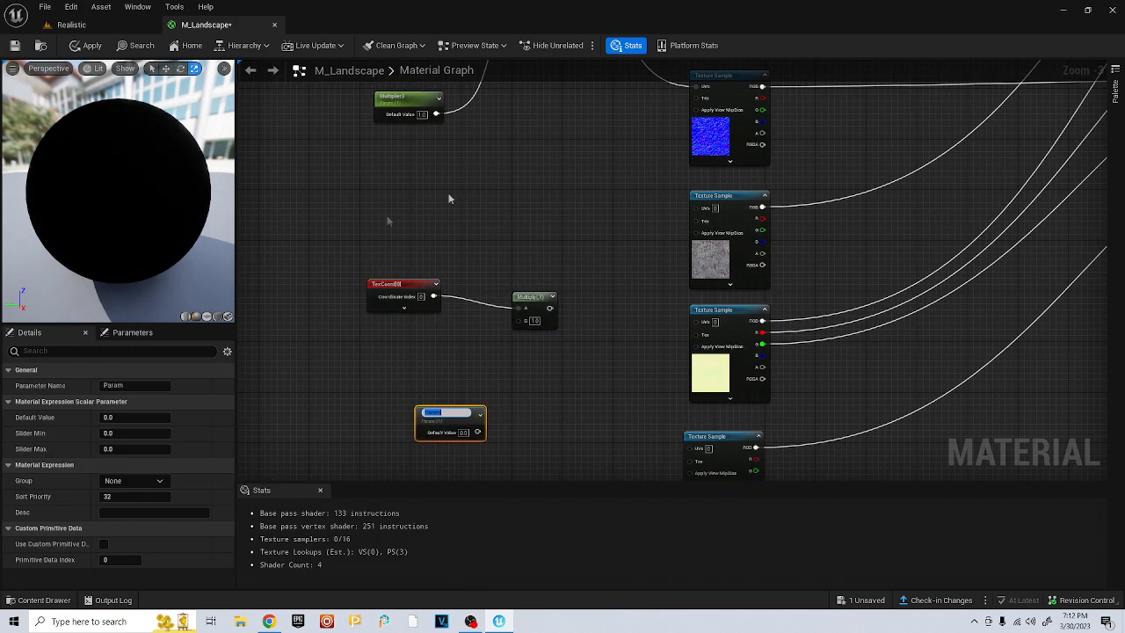
{"action": "left_click", "coordinate": [132, 385]}
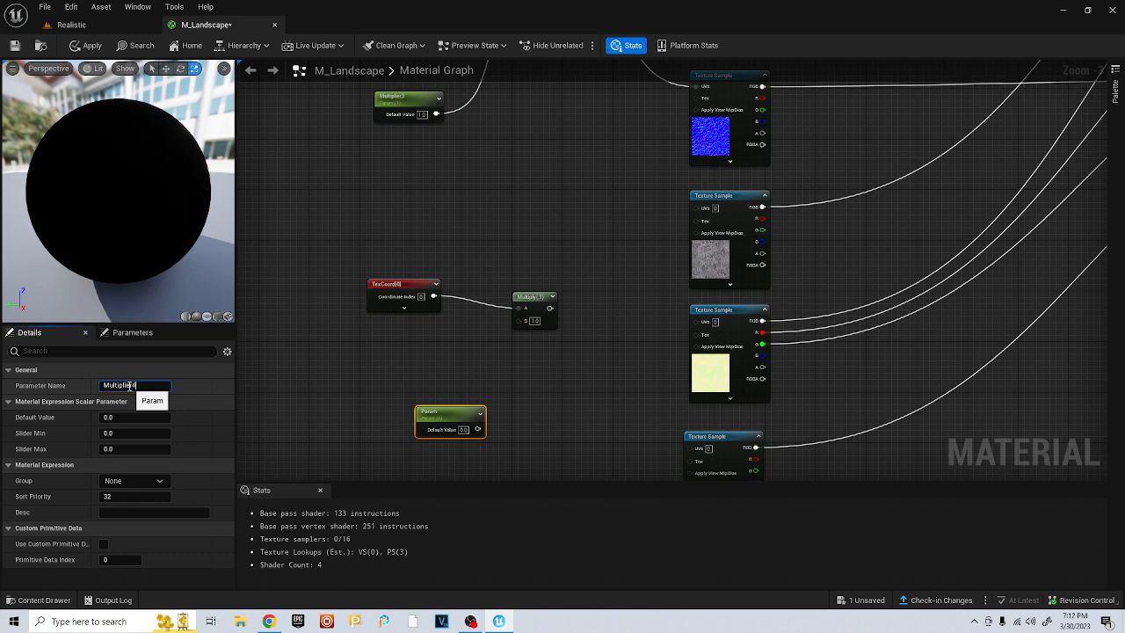
{"action": "key", "text": "Return"}
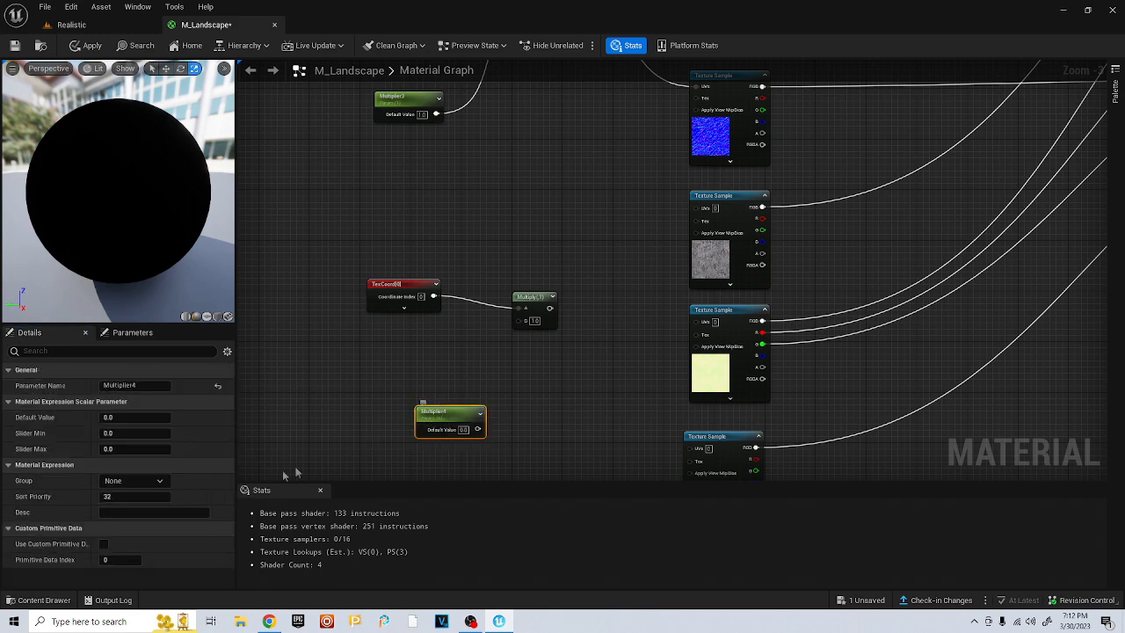
Set Multiplier4's default value to 1 and connect it to the B input of the rock group's Multiply node
{"action": "left_click", "coordinate": [130, 418]}
{"action": "type", "text": "1"}
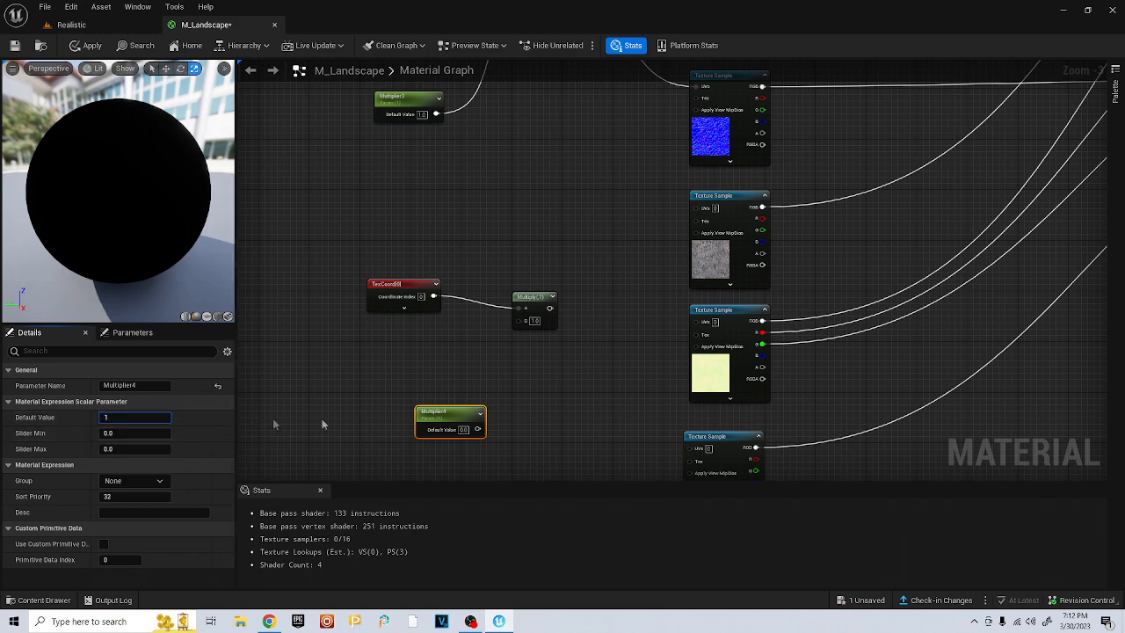
{"action": "key", "text": "Return"}
{"action": "left_click_drag", "start_coordinate": [477, 429], "coordinate": [524, 332]}
{"action": "left_click", "coordinate": [468, 351]}
{"action": "left_click_drag", "start_coordinate": [477, 429], "coordinate": [525, 321]}
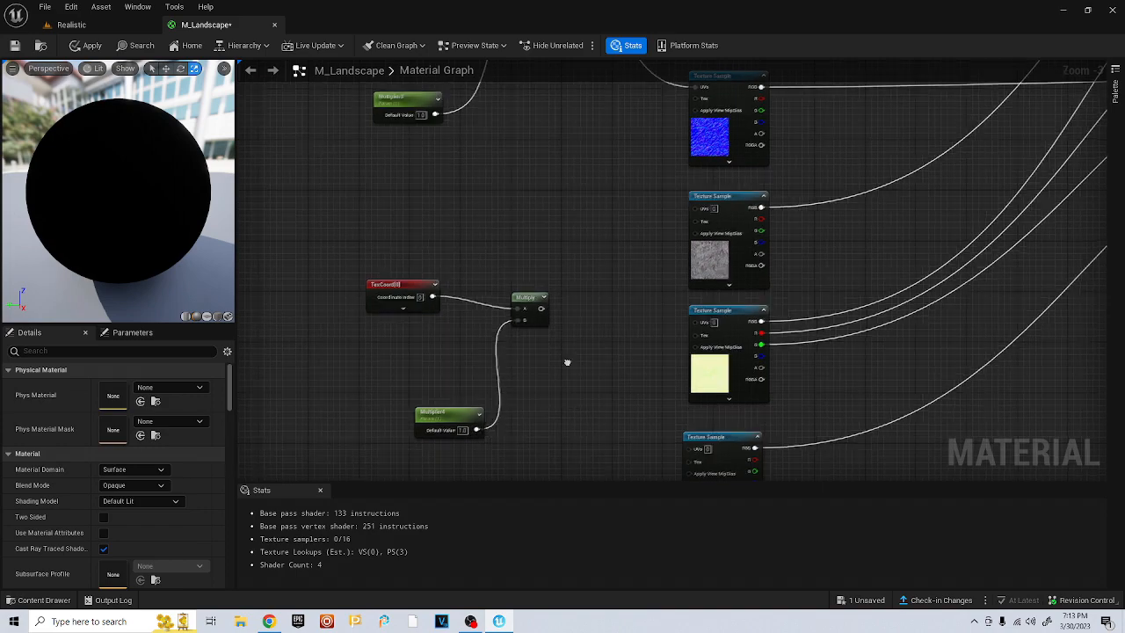
Connect the rock group's Multiply output to the UVs inputs of its three texture samples
{"action": "right_click_drag", "start_coordinate": [566, 339], "coordinate": [441, 367]}
{"action": "left_click_drag", "start_coordinate": [421, 335], "coordinate": [576, 235]}
{"action": "left_click_drag", "start_coordinate": [420, 337], "coordinate": [556, 304]}
{"action": "right_click_drag", "start_coordinate": [535, 245], "coordinate": [680, 365]}
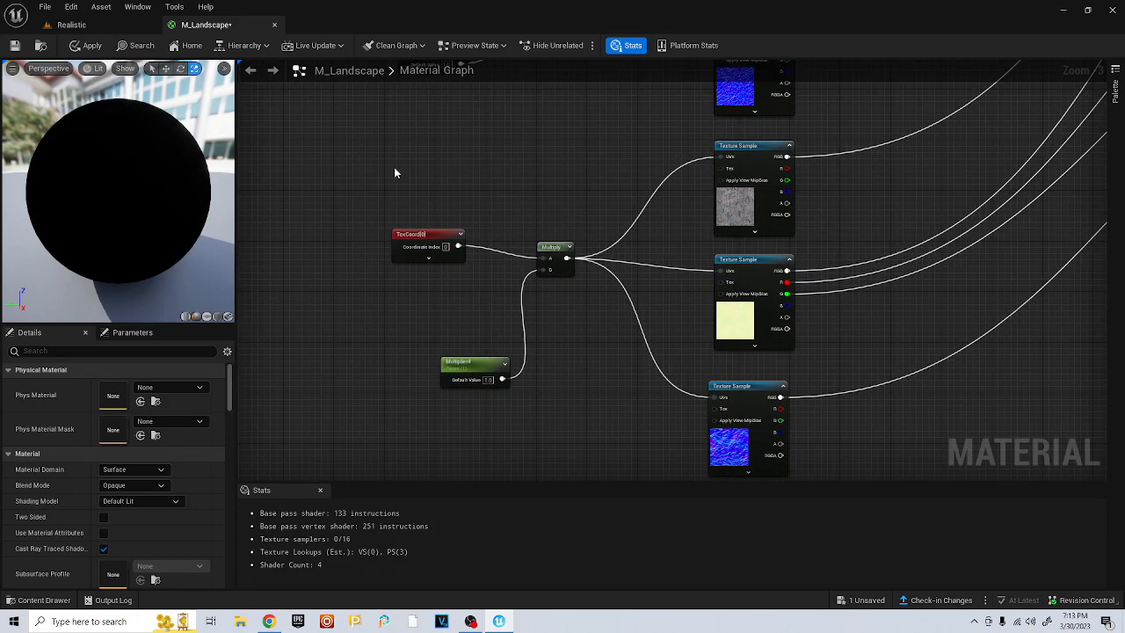
Save the M_Landscape material and close its editor
{"action": "left_click", "coordinate": [45, 7]}
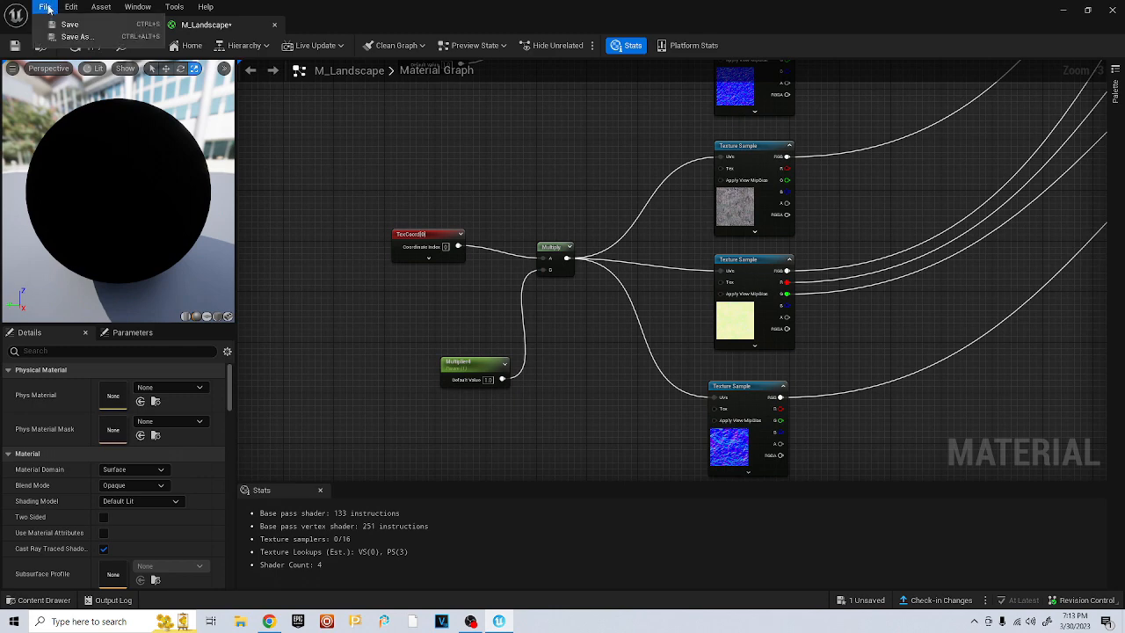
{"action": "left_click", "coordinate": [69, 23]}
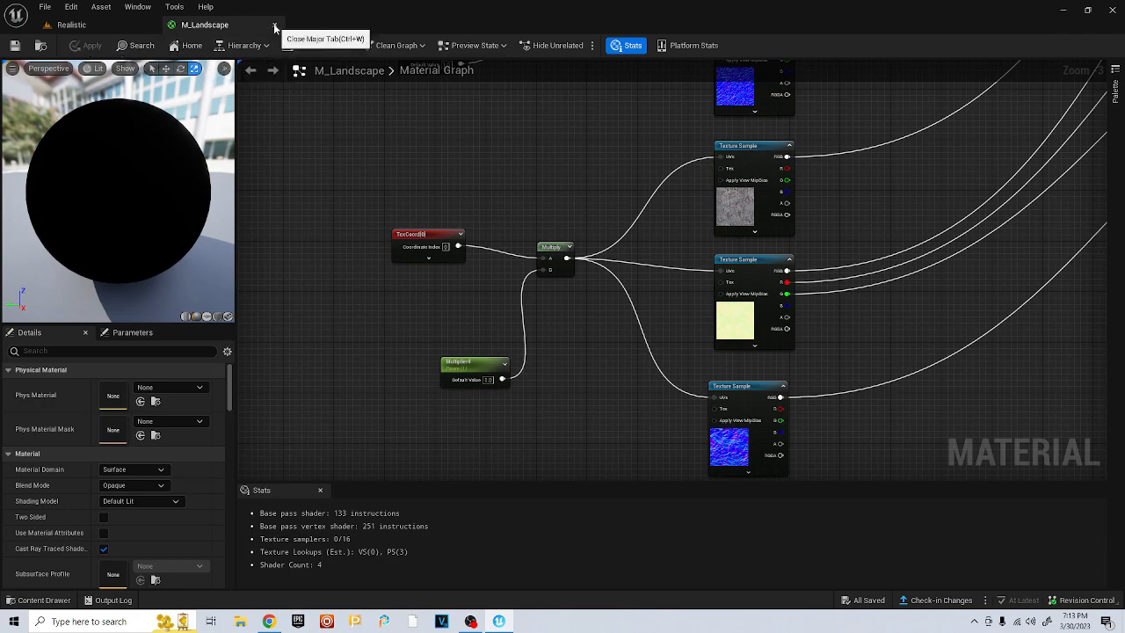
{"action": "left_click", "coordinate": [275, 24]}
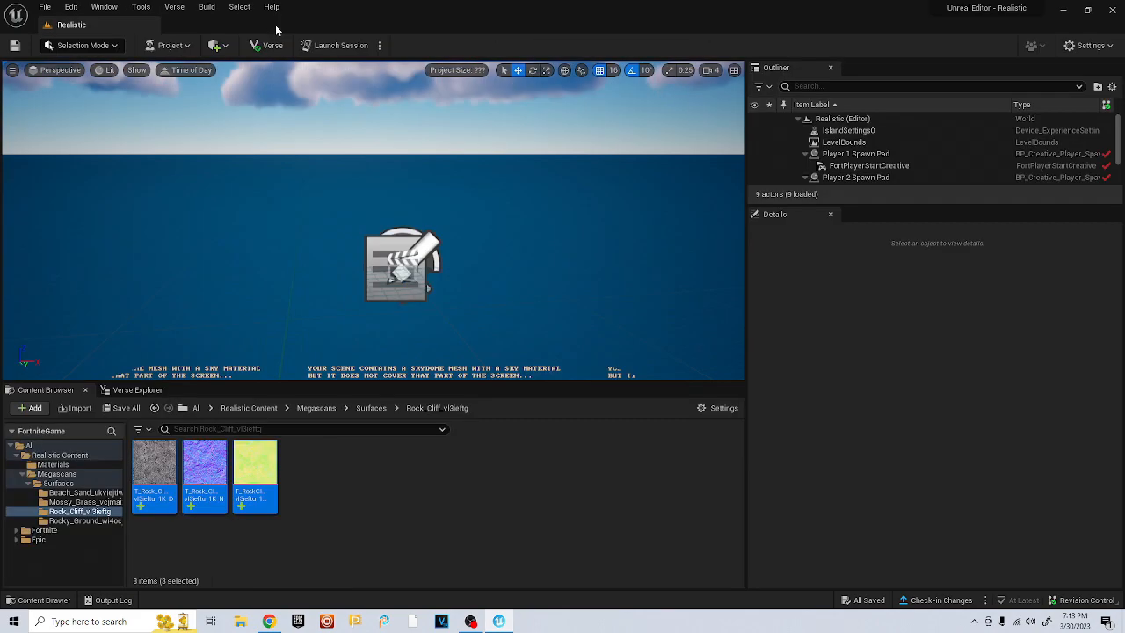
Create a material instance named M_Landscape_Inst from the M_Landscape material in the Materials folder
{"action": "left_click", "coordinate": [254, 408]}
{"action": "left_click", "coordinate": [149, 464]}
{"action": "double_click", "coordinate": [149, 465]}
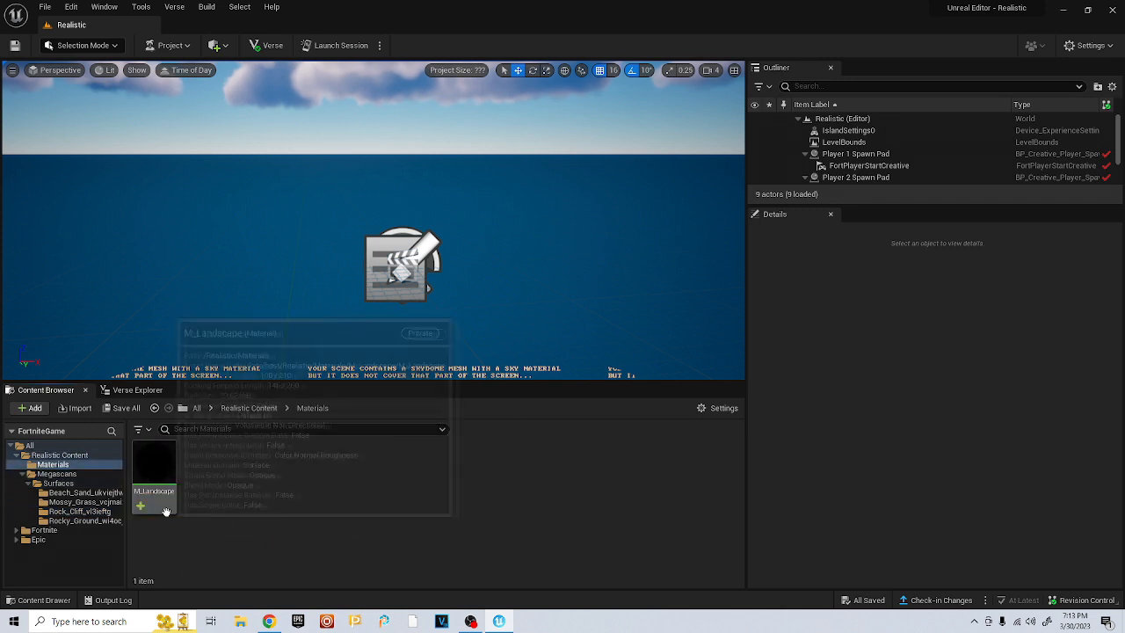
{"action": "right_click", "coordinate": [151, 479]}
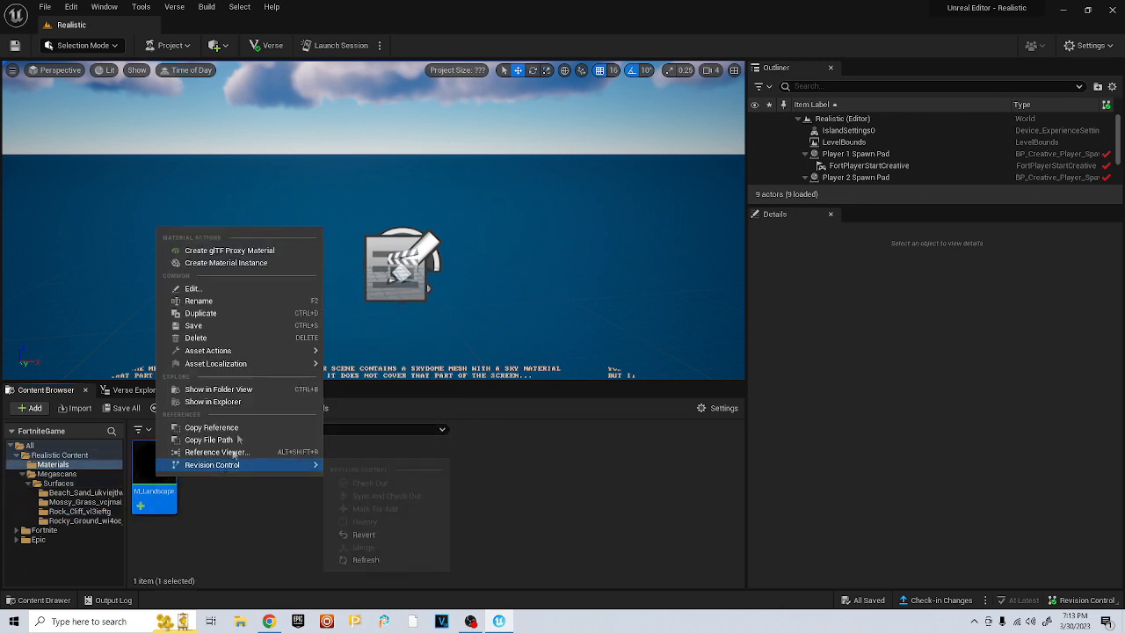
{"action": "left_click", "coordinate": [236, 266]}
{"action": "key", "text": "Return"}
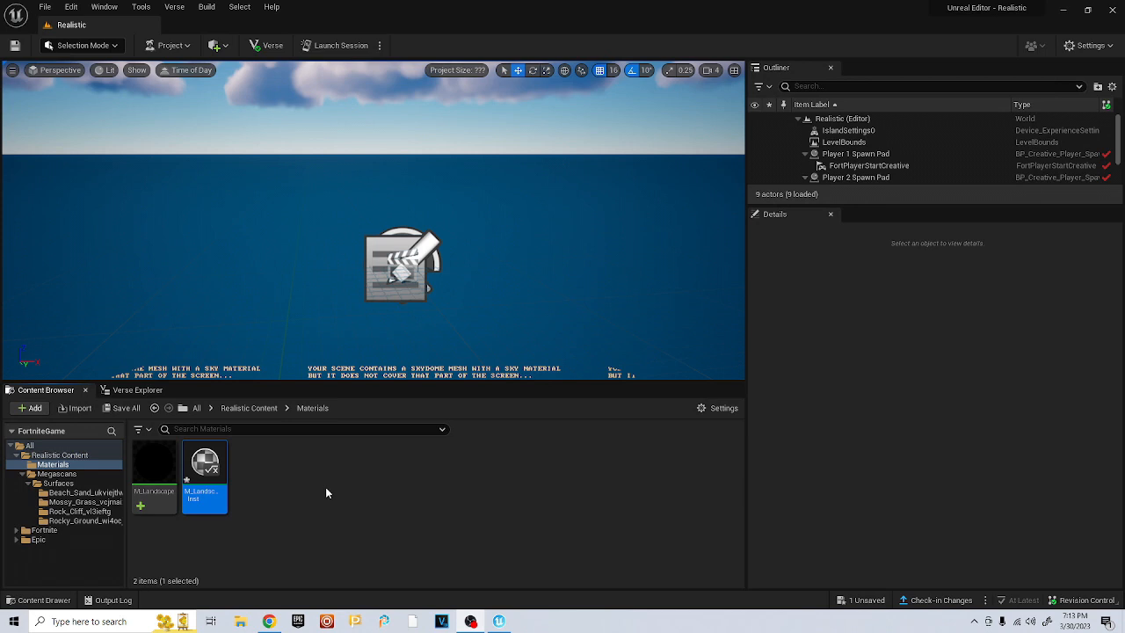
{"action": "left_click", "coordinate": [326, 489]}
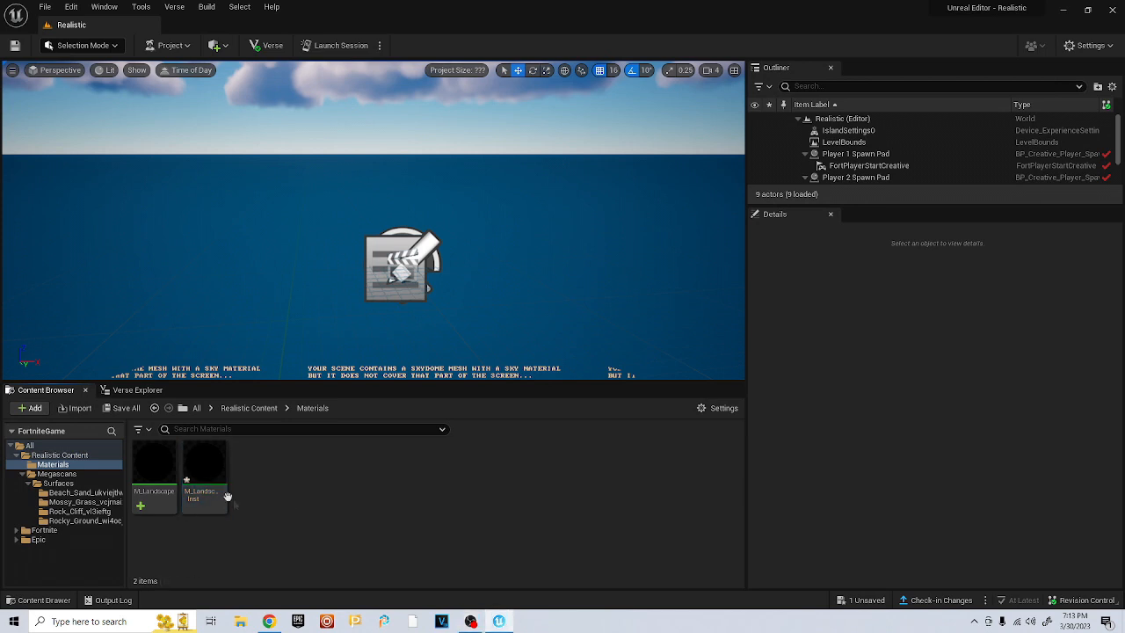
Save all unsaved assets so the new material instance is stored in the project
{"action": "left_click", "coordinate": [44, 7]}
{"action": "left_click", "coordinate": [56, 127]}
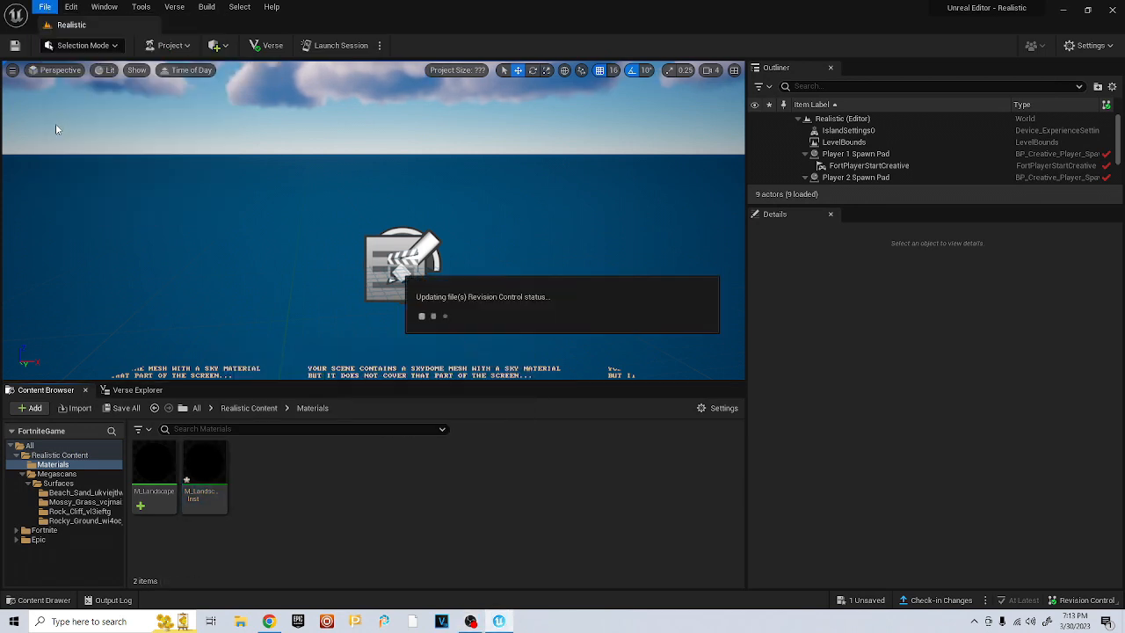
{"action": "left_click", "coordinate": [44, 7]}
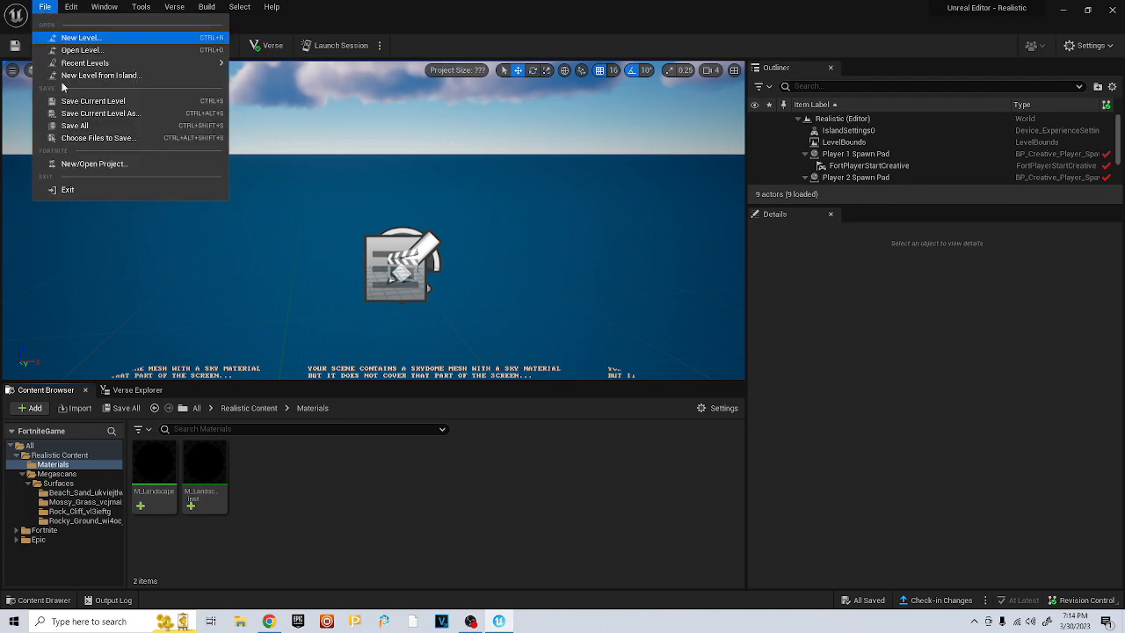
{"action": "left_click", "coordinate": [64, 130]}
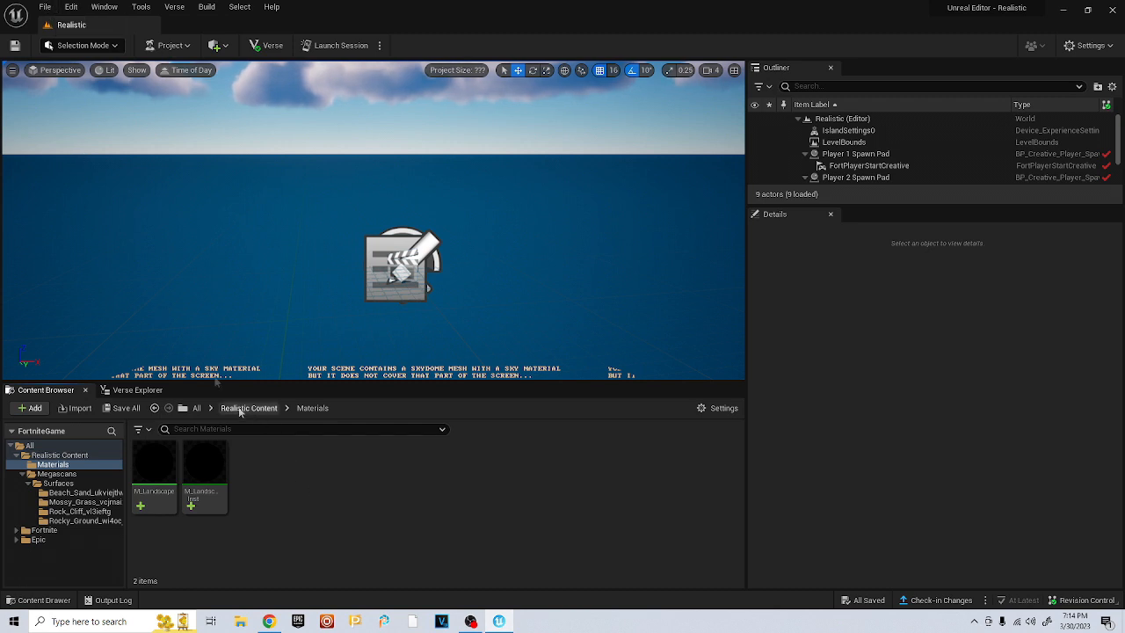
Create a new landscape in Landscape mode with its preset material cleared to None
{"action": "left_click", "coordinate": [101, 45]}
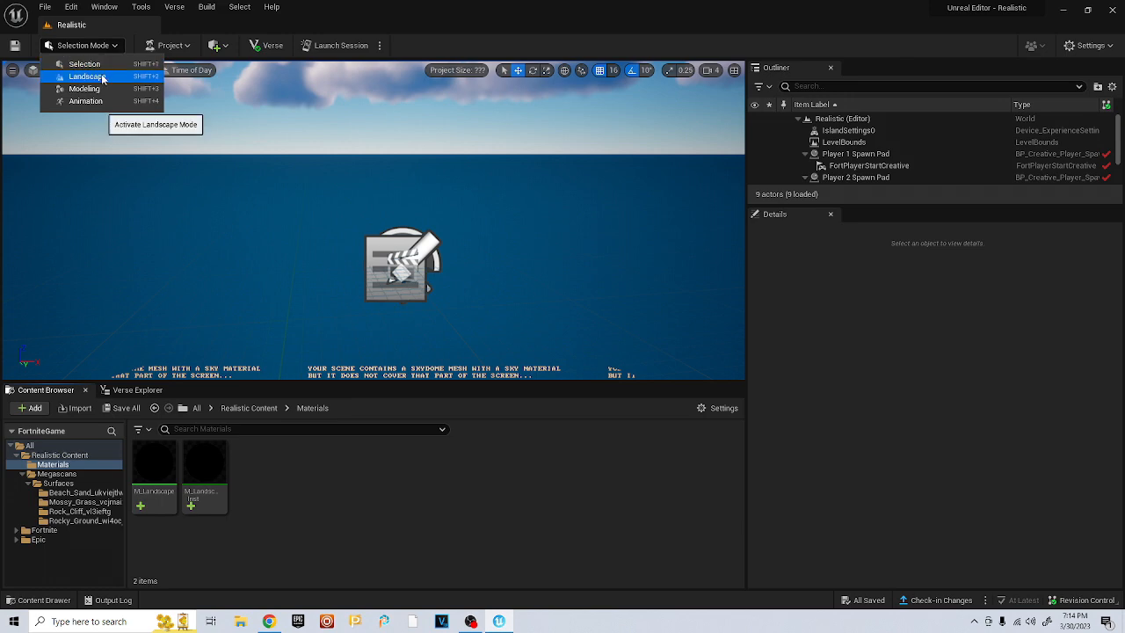
{"action": "left_click", "coordinate": [103, 78]}
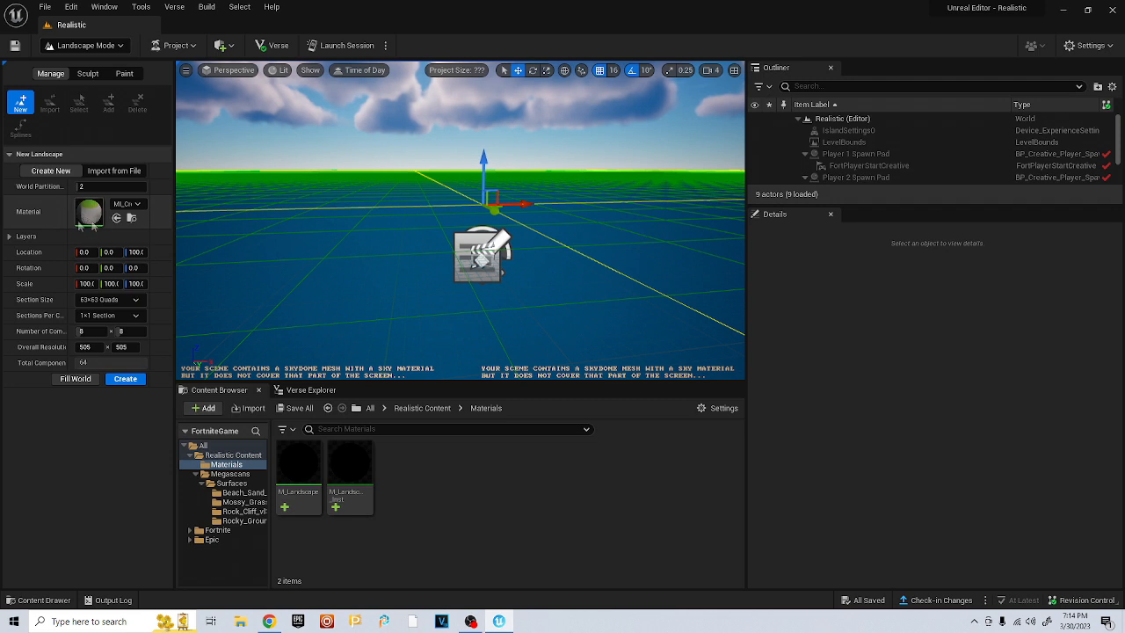
{"action": "left_click", "coordinate": [138, 204]}
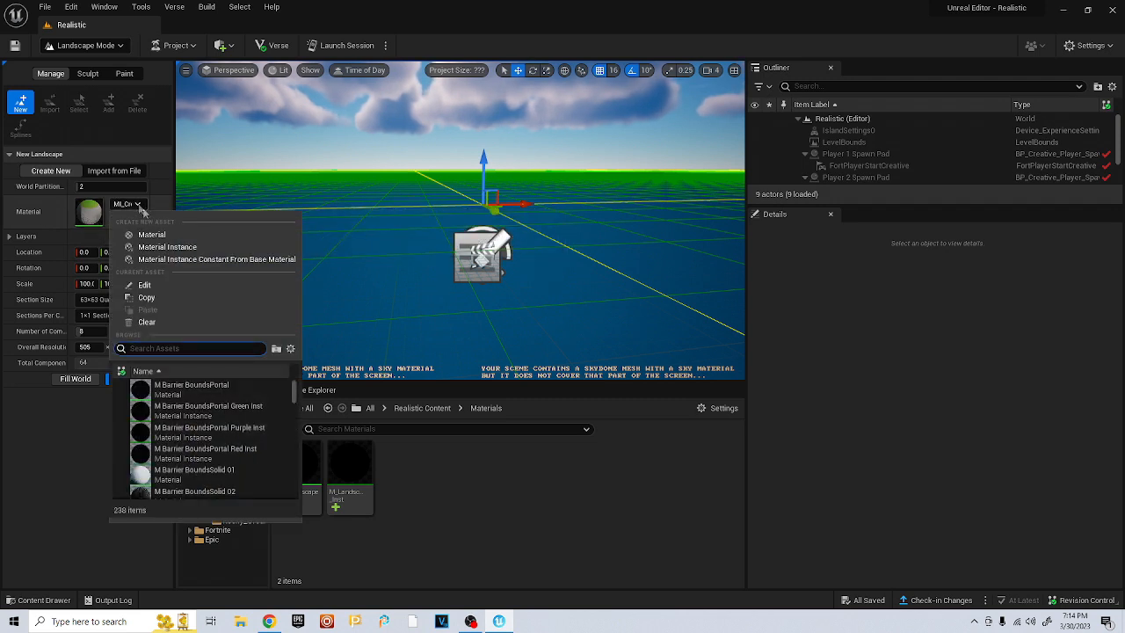
{"action": "left_click", "coordinate": [146, 322]}
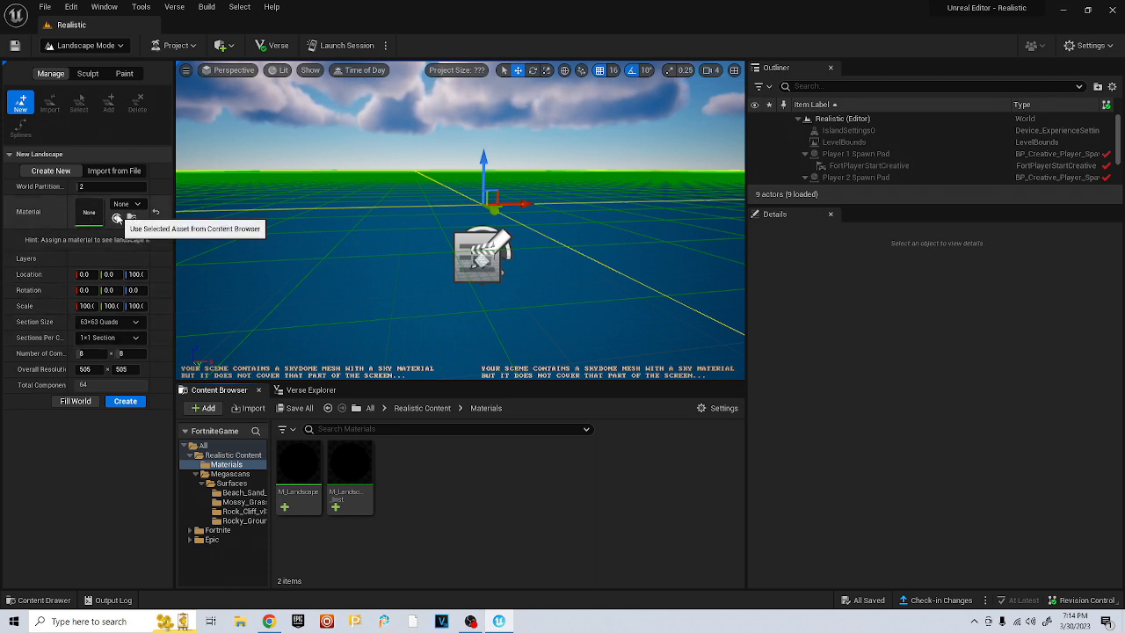
{"action": "left_click", "coordinate": [125, 402]}
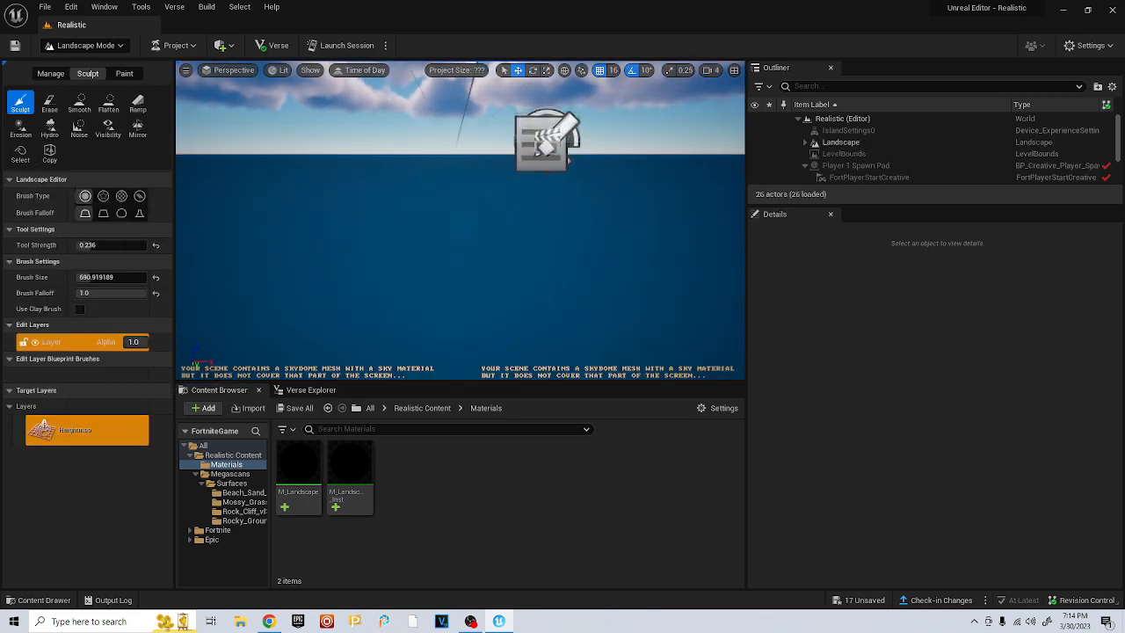
Set the sculpt brush size to about 2543 and raise broad hills across the new landscape
{"action": "scroll", "coordinate": [563, 214], "scroll_direction": "down", "scroll_amount": 3}
{"action": "right_click_drag", "start_coordinate": [563, 214], "coordinate": [544, 246]}
{"action": "scroll", "coordinate": [560, 188], "scroll_direction": "down", "scroll_amount": 4}
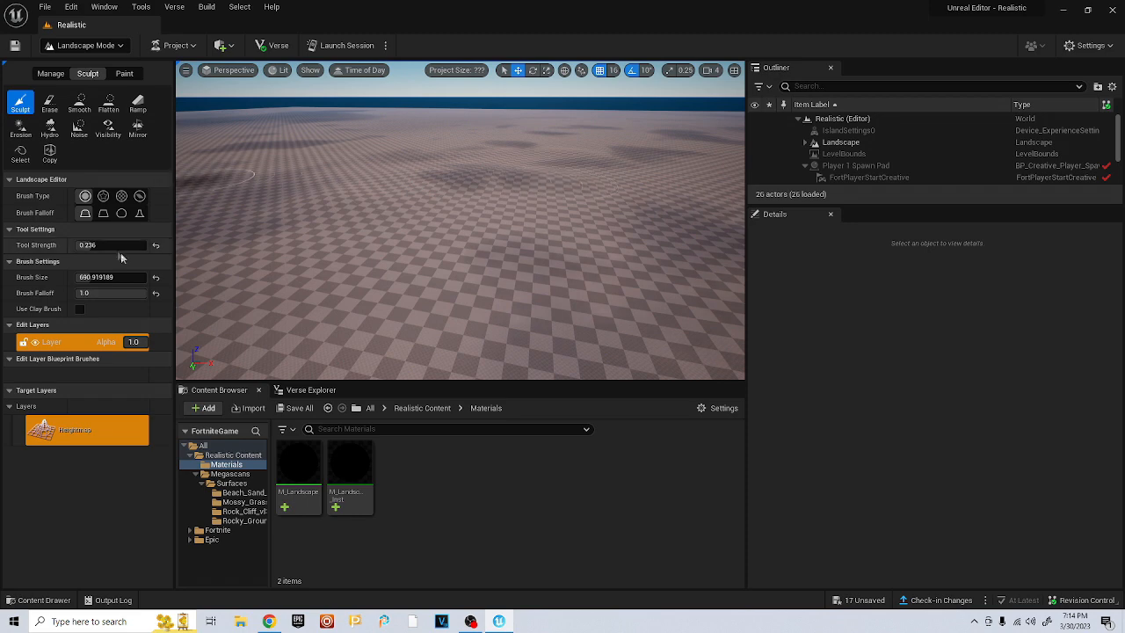
{"action": "left_click_drag", "start_coordinate": [90, 277], "coordinate": [123, 276]}
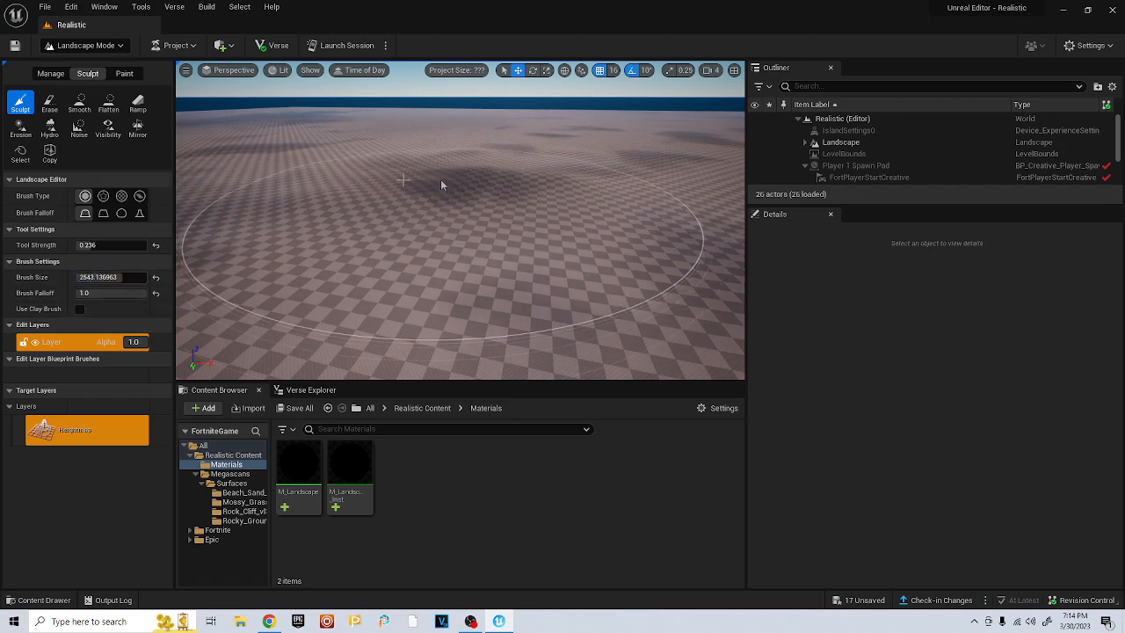
{"action": "mouse_move", "coordinate": [206, 190]}
{"action": "left_mouse_down"}
{"action": "mouse_move", "coordinate": [628, 129]}
{"action": "mouse_move", "coordinate": [301, 150]}
{"action": "mouse_move", "coordinate": [577, 146]}
{"action": "left_mouse_up"}
{"action": "mouse_move", "coordinate": [577, 146]}
{"action": "right_mouse_down"}
{"action": "mouse_move", "coordinate": [495, 125]}
{"action": "mouse_move", "coordinate": [486, 145]}
{"action": "right_mouse_up"}
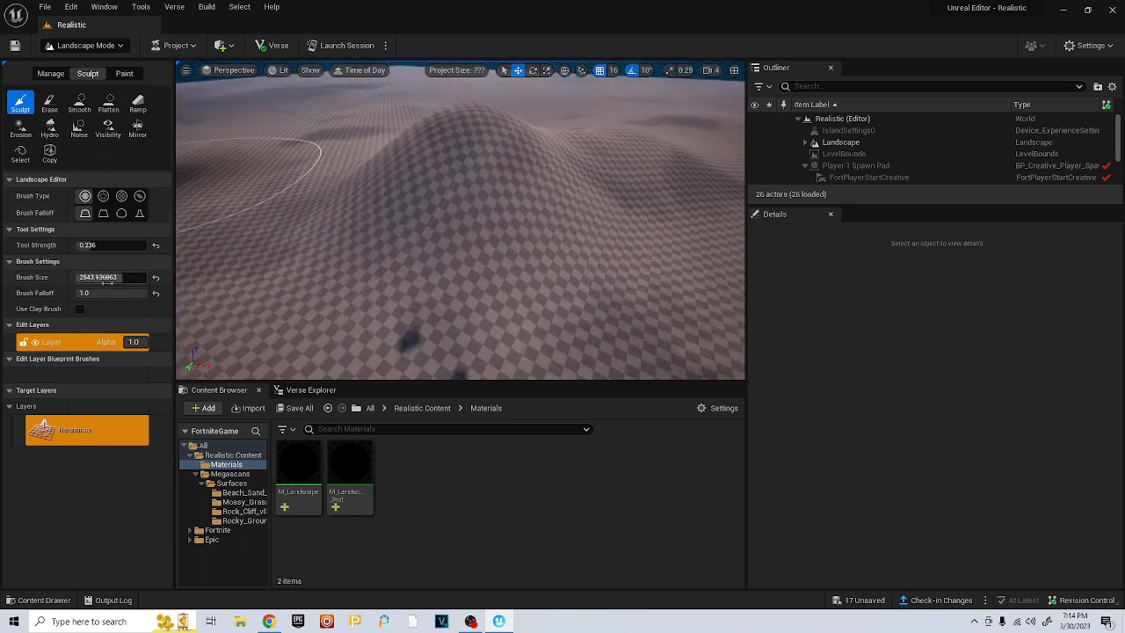
Sculpt the central hill further, reducing the brush size to about 639 to shape a steeper peak
{"action": "mouse_move", "coordinate": [463, 144]}
{"action": "left_mouse_down"}
{"action": "mouse_move", "coordinate": [477, 126]}
{"action": "mouse_move", "coordinate": [453, 119]}
{"action": "mouse_move", "coordinate": [410, 148]}
{"action": "mouse_move", "coordinate": [436, 141]}
{"action": "mouse_move", "coordinate": [439, 161]}
{"action": "mouse_move", "coordinate": [449, 150]}
{"action": "left_mouse_up"}
{"action": "right_click_drag", "start_coordinate": [449, 150], "coordinate": [510, 167]}
{"action": "left_click_drag", "start_coordinate": [392, 149], "coordinate": [344, 164]}
{"action": "mouse_move", "coordinate": [343, 164]}
{"action": "right_mouse_down"}
{"action": "mouse_move", "coordinate": [321, 167]}
{"action": "mouse_move", "coordinate": [338, 172]}
{"action": "mouse_move", "coordinate": [334, 164]}
{"action": "mouse_move", "coordinate": [356, 213]}
{"action": "right_mouse_up"}
{"action": "left_click_drag", "start_coordinate": [357, 213], "coordinate": [351, 211]}
{"action": "right_click_drag", "start_coordinate": [413, 246], "coordinate": [492, 246]}
{"action": "right_click_drag", "start_coordinate": [686, 211], "coordinate": [571, 211]}
{"action": "right_click_drag", "start_coordinate": [357, 194], "coordinate": [358, 130]}
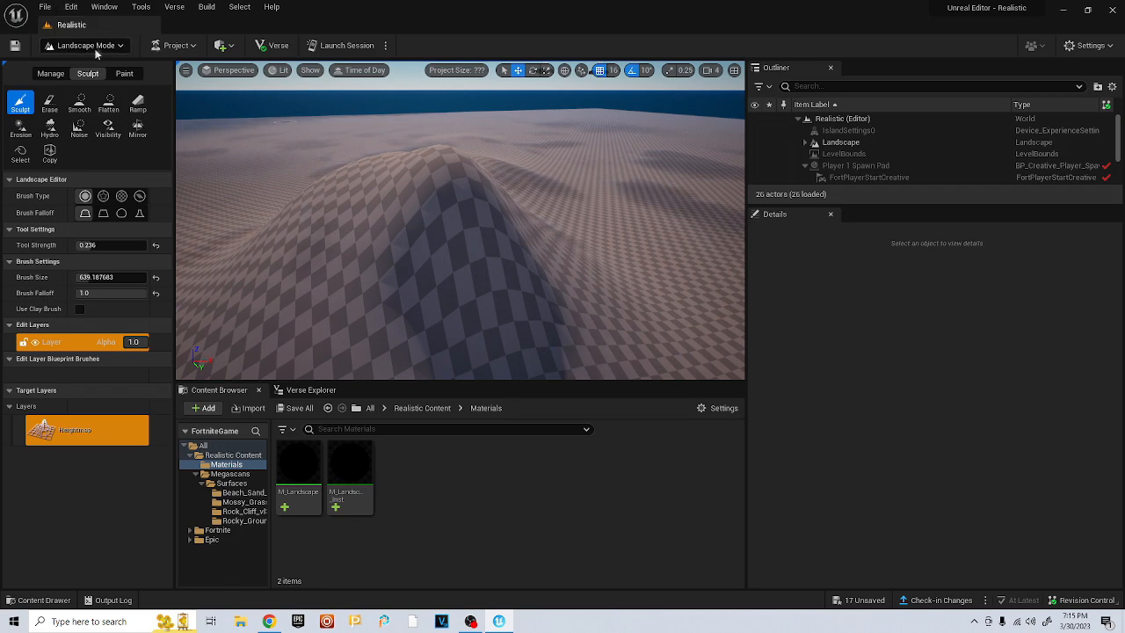
Return to Selection mode and save all the landscape changes
{"action": "left_click", "coordinate": [95, 46]}
{"action": "left_click", "coordinate": [96, 66]}
{"action": "left_click", "coordinate": [45, 7]}
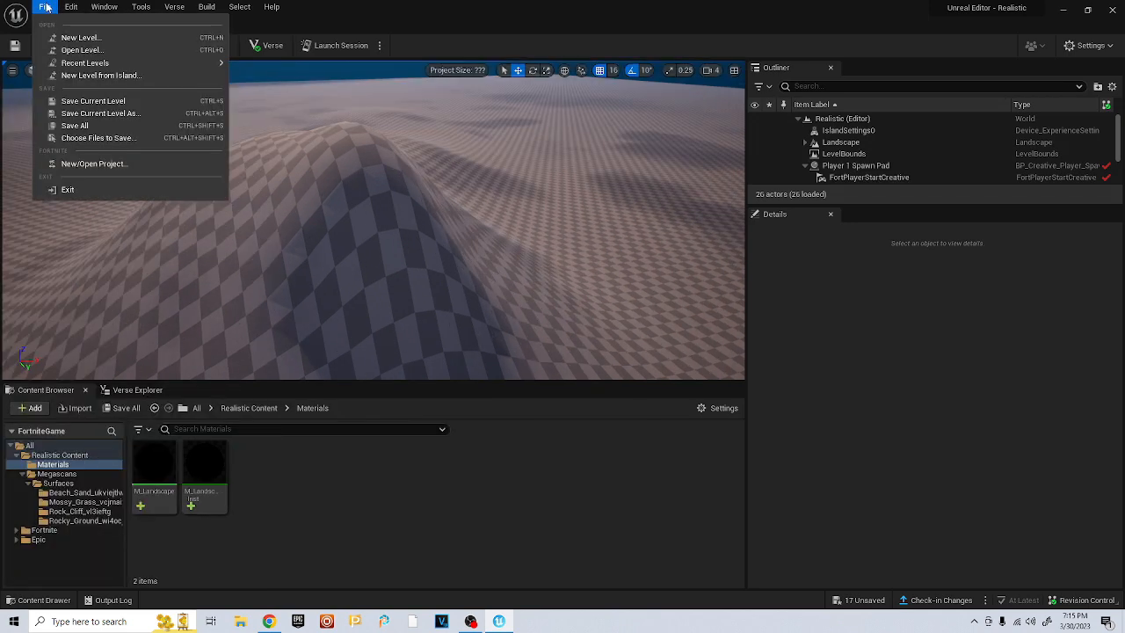
{"action": "left_click", "coordinate": [74, 125]}
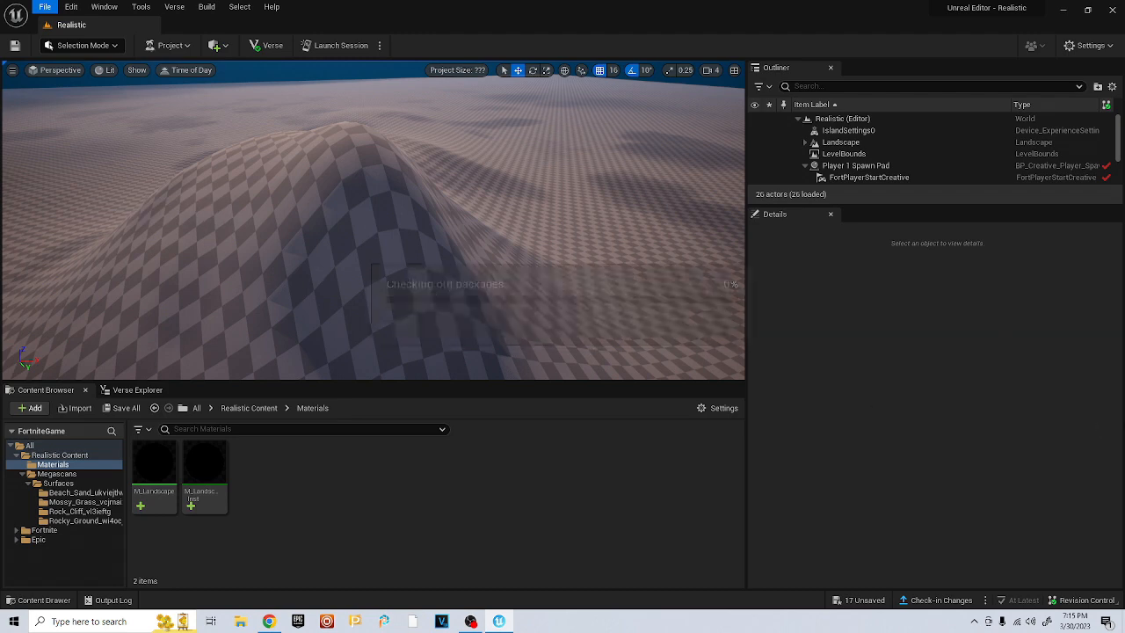
Assign M_Landscape_Inst as the Landscape actor's landscape material and save all changes
{"action": "left_click", "coordinate": [866, 141]}
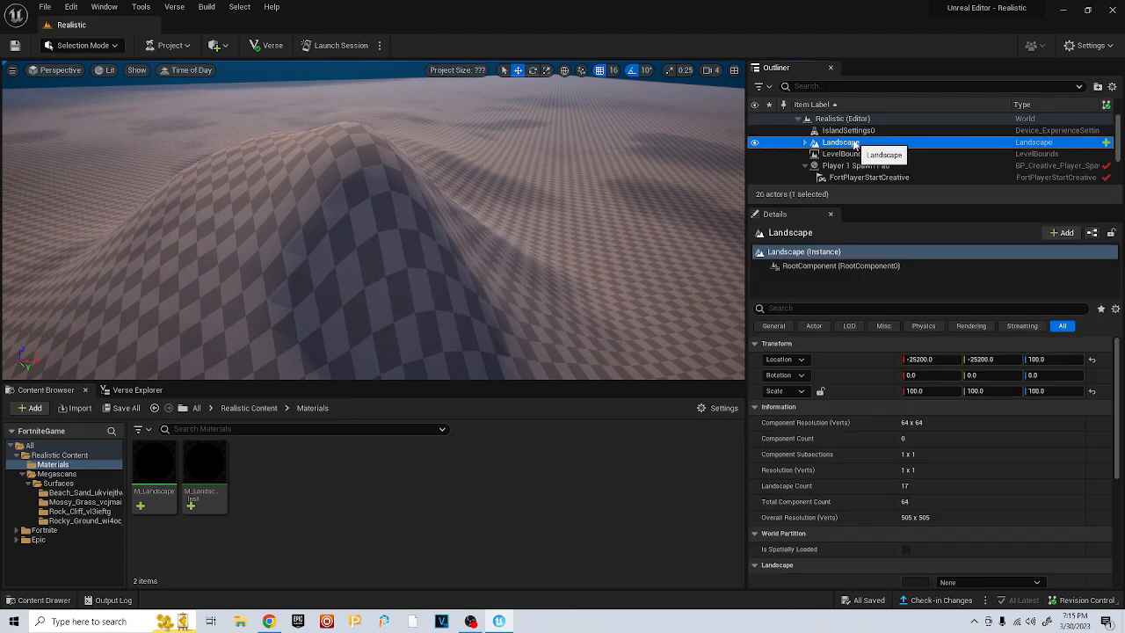
{"action": "left_click_drag", "start_coordinate": [854, 179], "coordinate": [837, 151]}
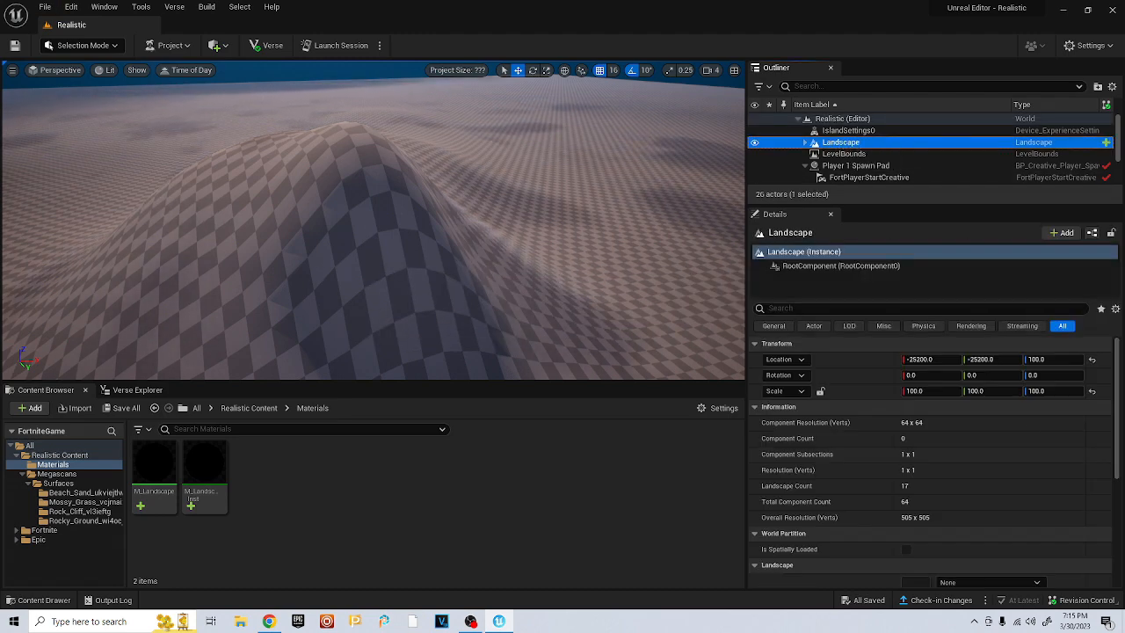
{"action": "scroll", "coordinate": [796, 440], "scroll_direction": "down", "scroll_amount": 5}
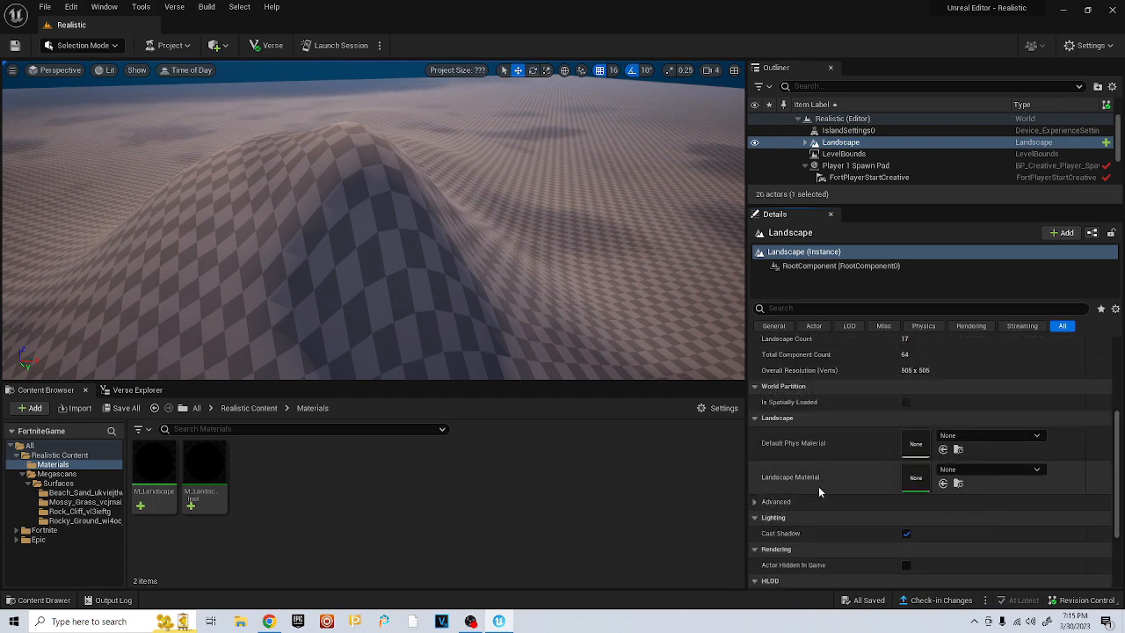
{"action": "left_click", "coordinate": [203, 484]}
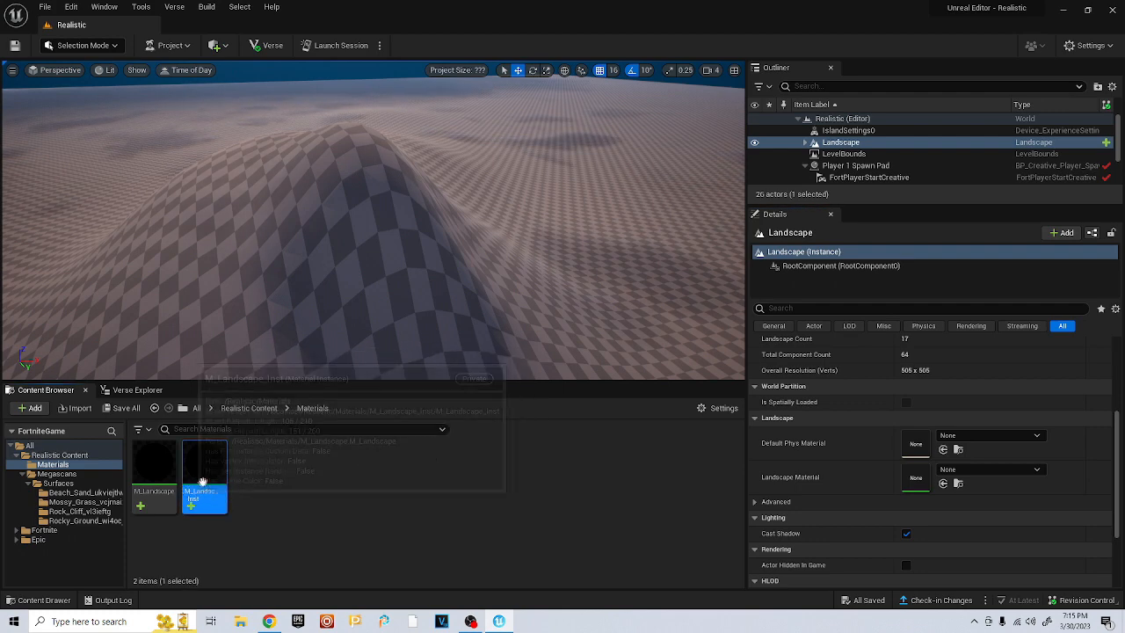
{"action": "left_click", "coordinate": [943, 484]}
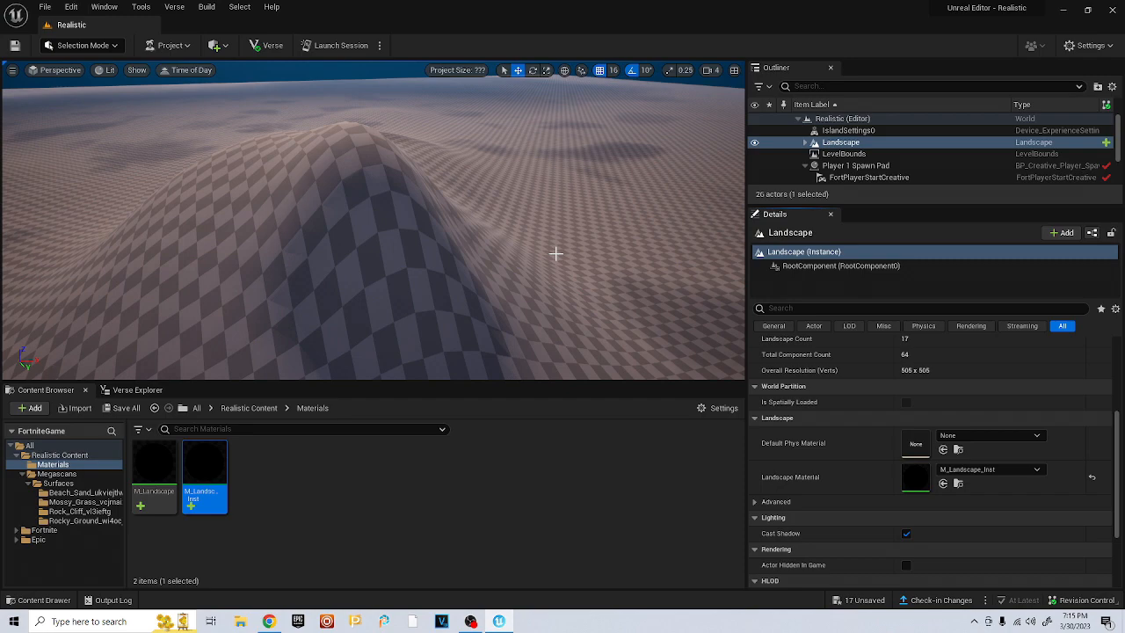
{"action": "right_click_drag", "start_coordinate": [553, 240], "coordinate": [503, 271]}
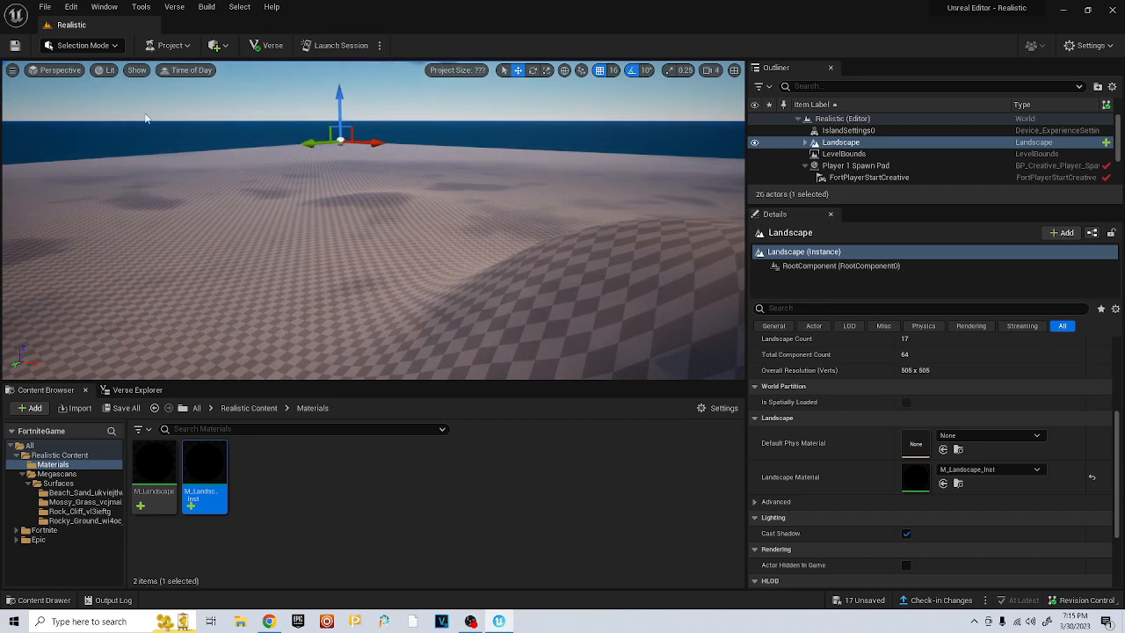
{"action": "left_click", "coordinate": [45, 6]}
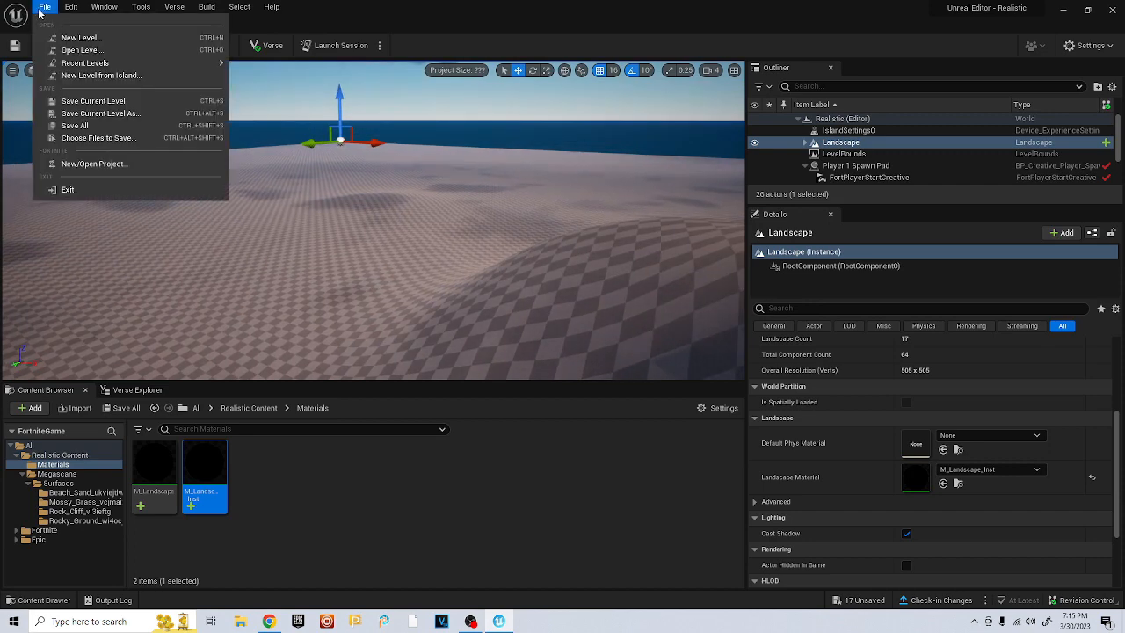
{"action": "left_click", "coordinate": [88, 117]}
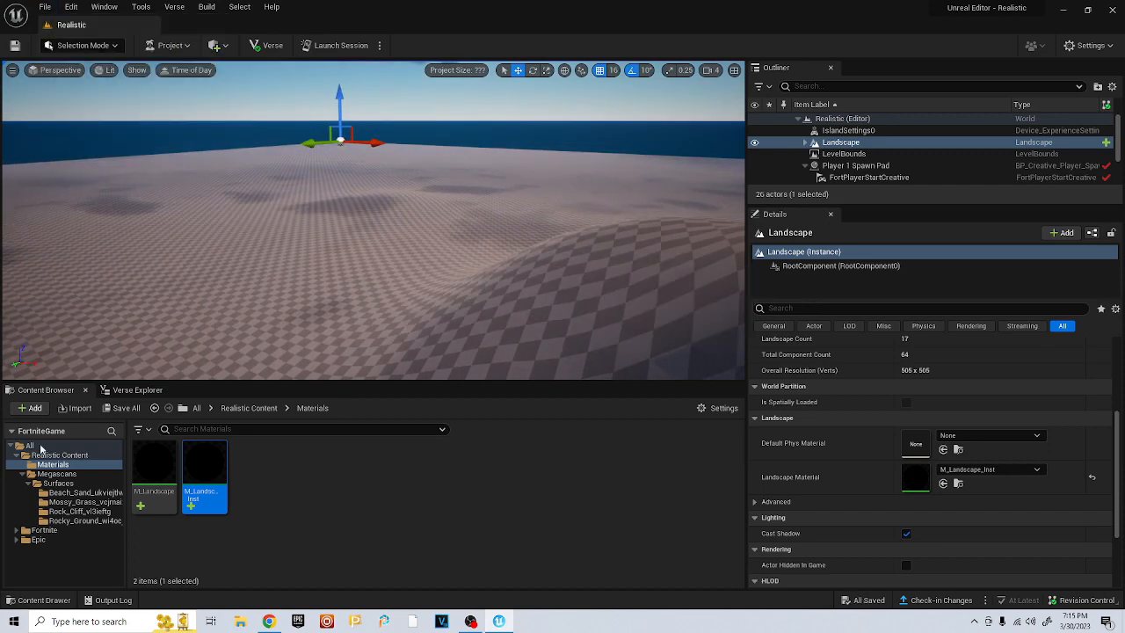
Switch to Landscape mode's painting tools and select the Grass target layer
{"action": "left_click", "coordinate": [110, 48]}
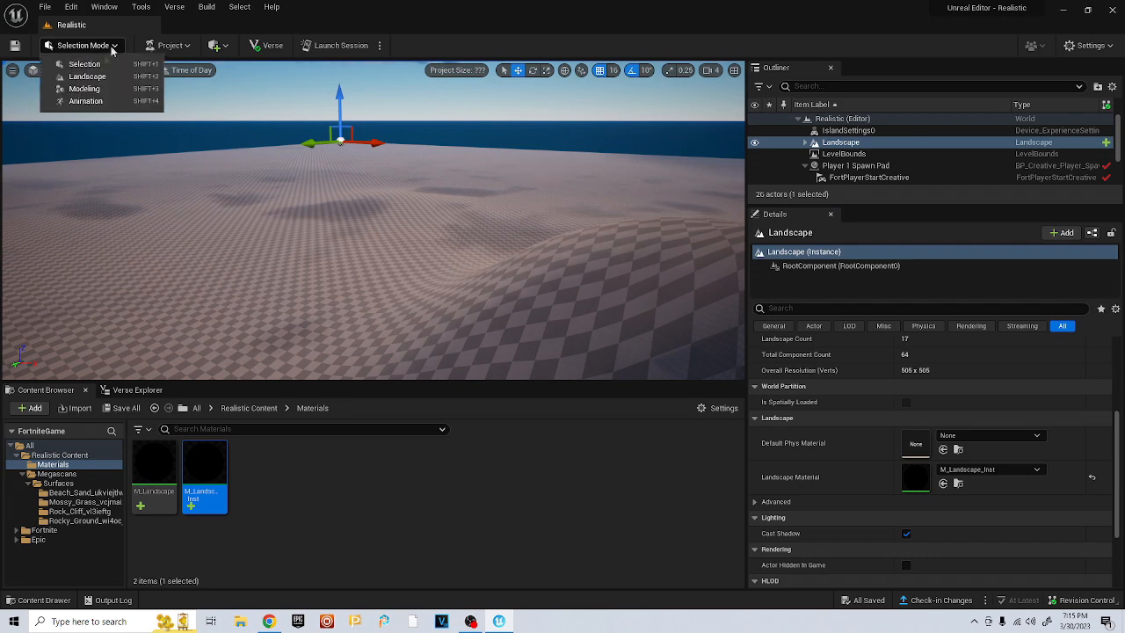
{"action": "left_click", "coordinate": [98, 78]}
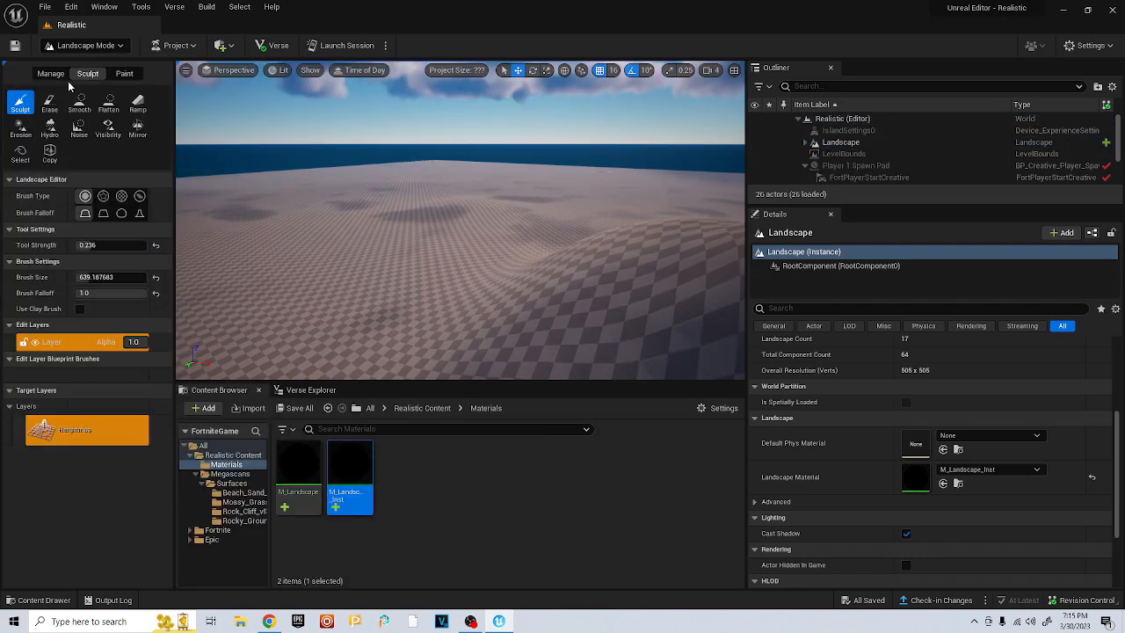
{"action": "left_click", "coordinate": [123, 74]}
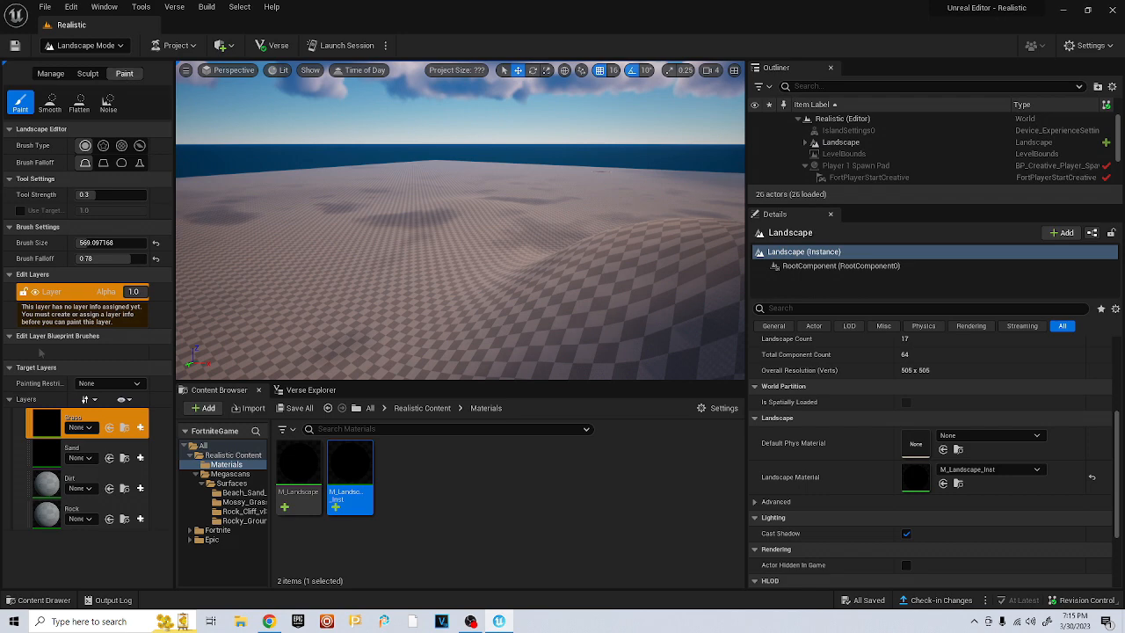
{"action": "left_click", "coordinate": [82, 437]}
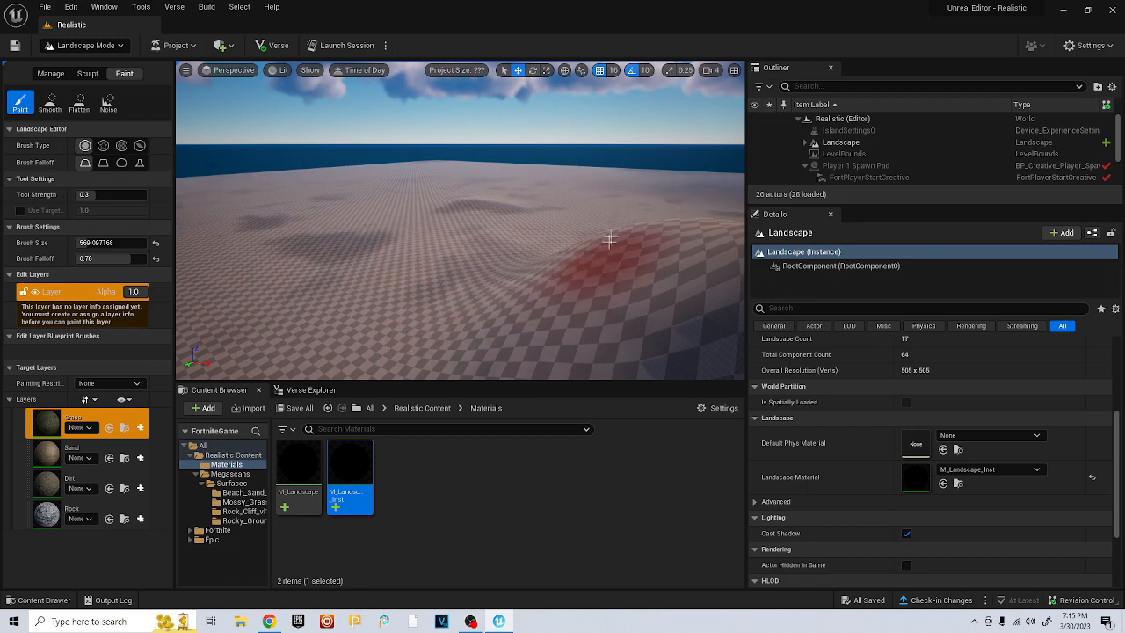
Create a weight-blended (normal) layer info for the Grass layer in the Realistic_sharedassets folder
{"action": "left_click", "coordinate": [140, 428]}
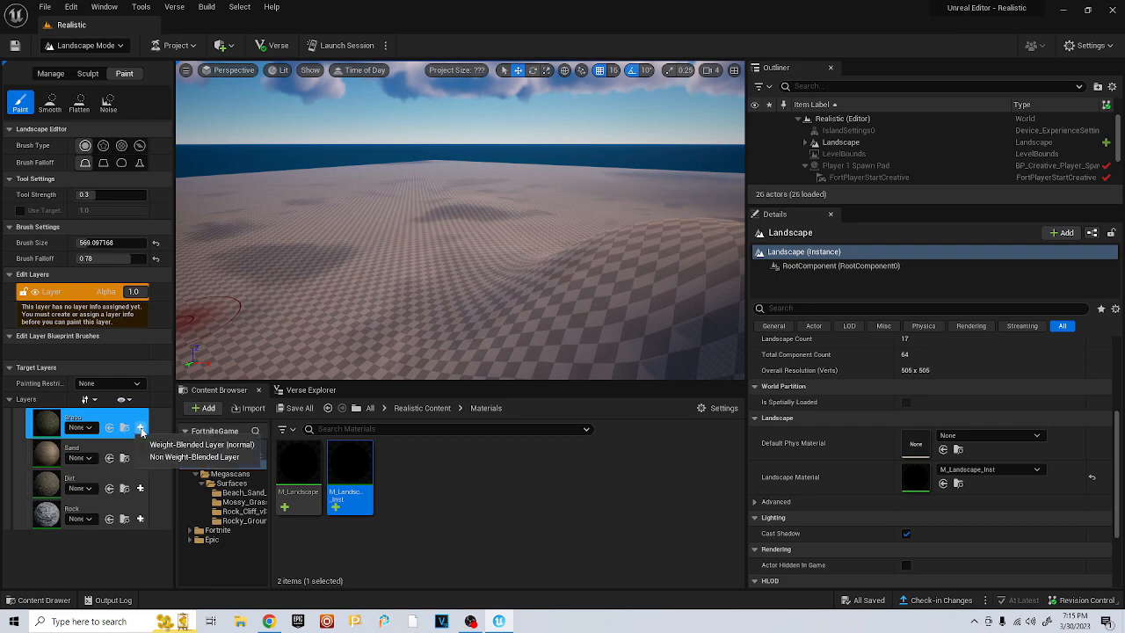
{"action": "left_click", "coordinate": [176, 446]}
{"action": "left_click", "coordinate": [604, 432]}
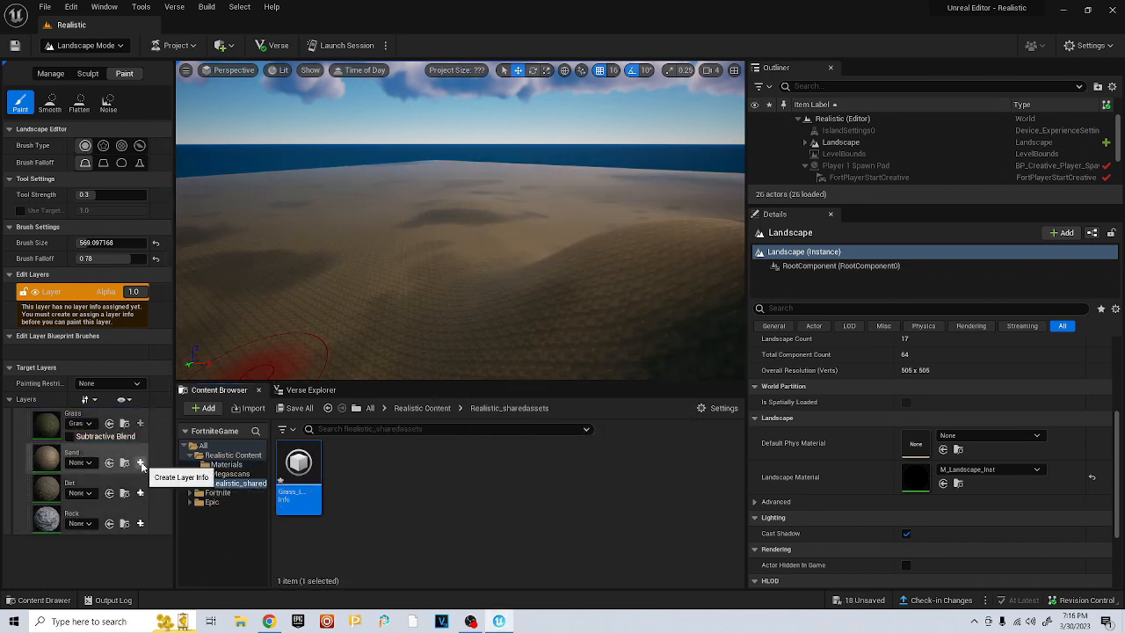
Create a weight-blended (normal) layer info for the Sand layer, saved as Sand_LayerInfo in Realistic_sharedassets
{"action": "left_click", "coordinate": [140, 464]}
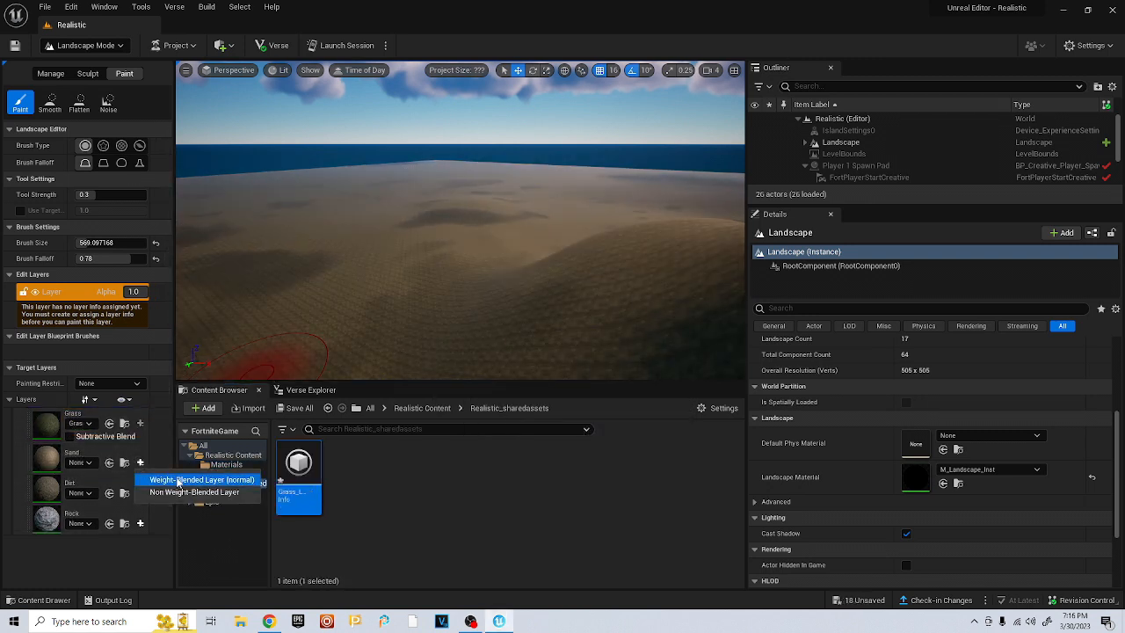
{"action": "left_click", "coordinate": [178, 480]}
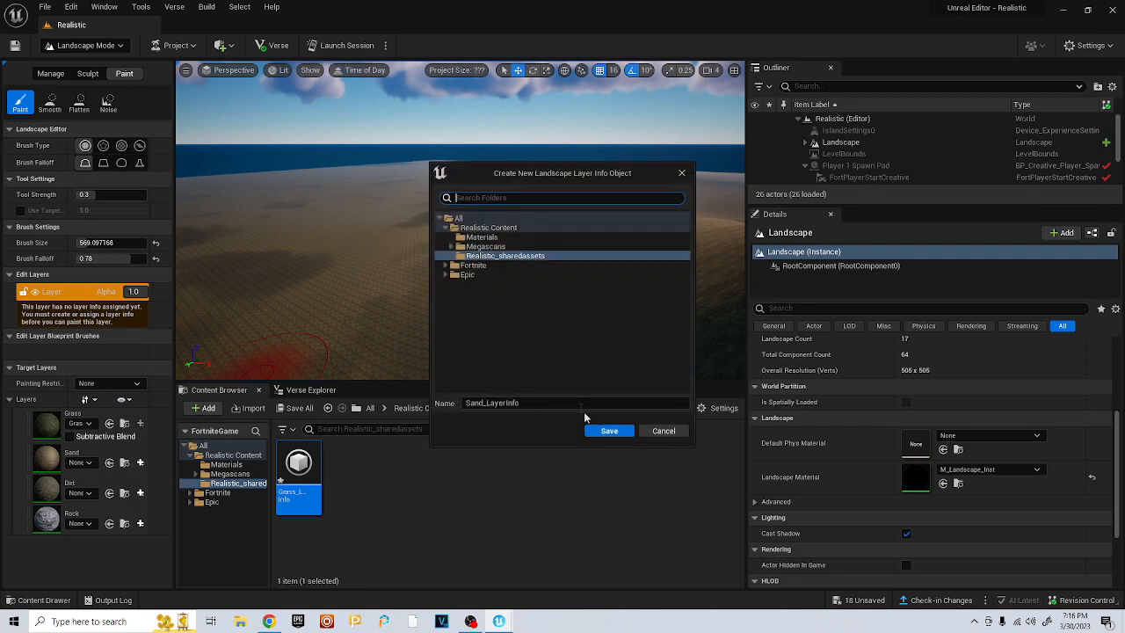
{"action": "left_click", "coordinate": [604, 431]}
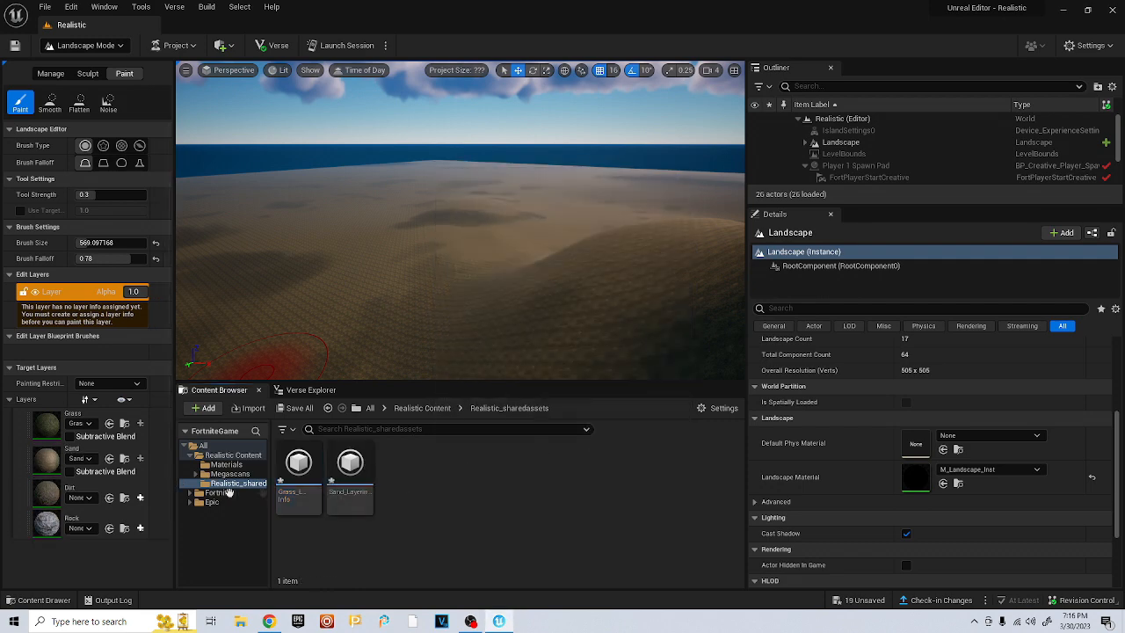
Create weight-blended (normal) layer infos for the Dirt and Rock layers, saved as Dirt_LayerInfo and Rock_LayerInfo in Realistic_sharedassets
{"action": "left_click", "coordinate": [140, 498]}
{"action": "left_click", "coordinate": [185, 515]}
{"action": "left_click", "coordinate": [607, 432]}
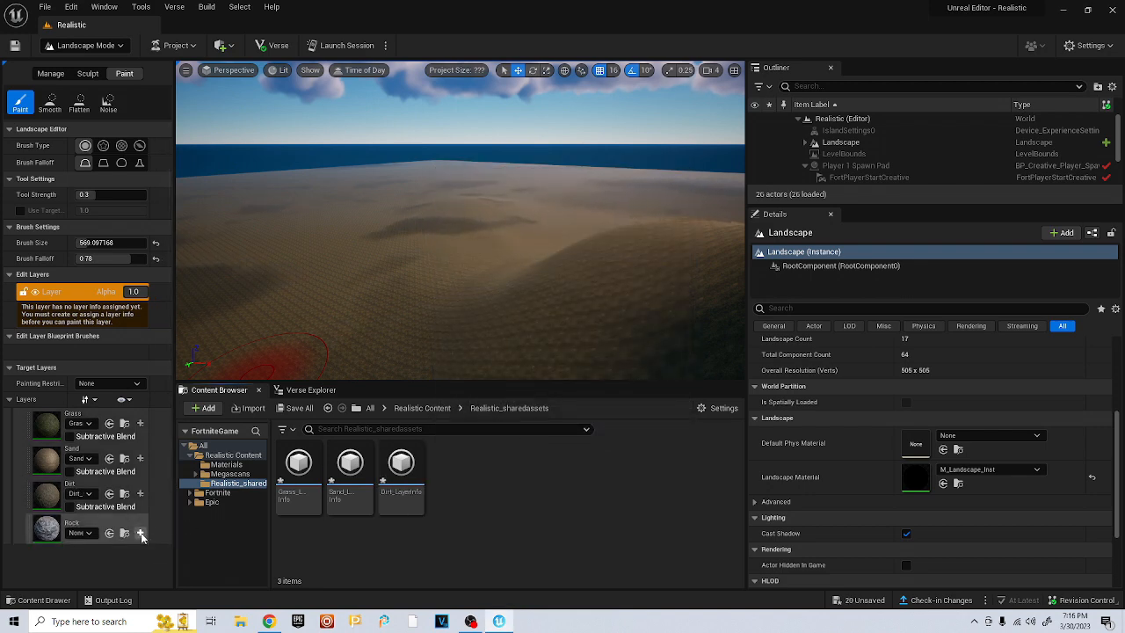
{"action": "left_click", "coordinate": [141, 533]}
{"action": "left_click", "coordinate": [170, 548]}
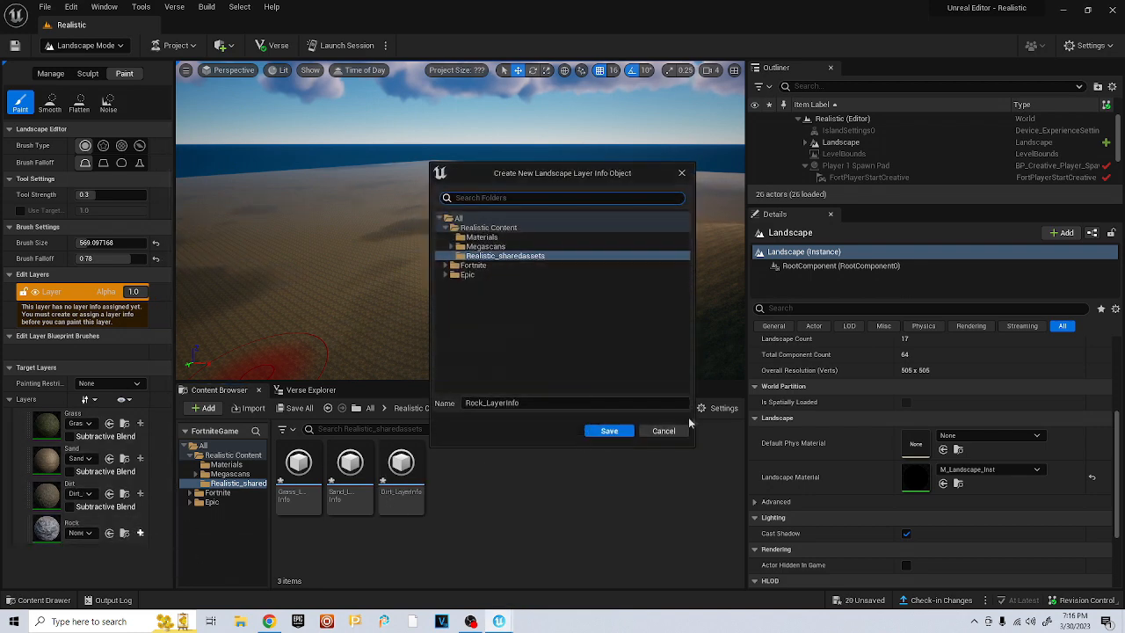
{"action": "left_click", "coordinate": [615, 431]}
Open M_Landscape_Inst from the Materials folder, enable its Multiplier parameter and set it to 0.1
{"action": "mouse_move", "coordinate": [534, 279]}
{"action": "right_mouse_down"}
{"action": "mouse_move", "coordinate": [523, 326]}
{"action": "mouse_move", "coordinate": [440, 360]}
{"action": "right_mouse_up"}
{"action": "scroll", "coordinate": [466, 274], "scroll_direction": "up", "scroll_amount": 2}
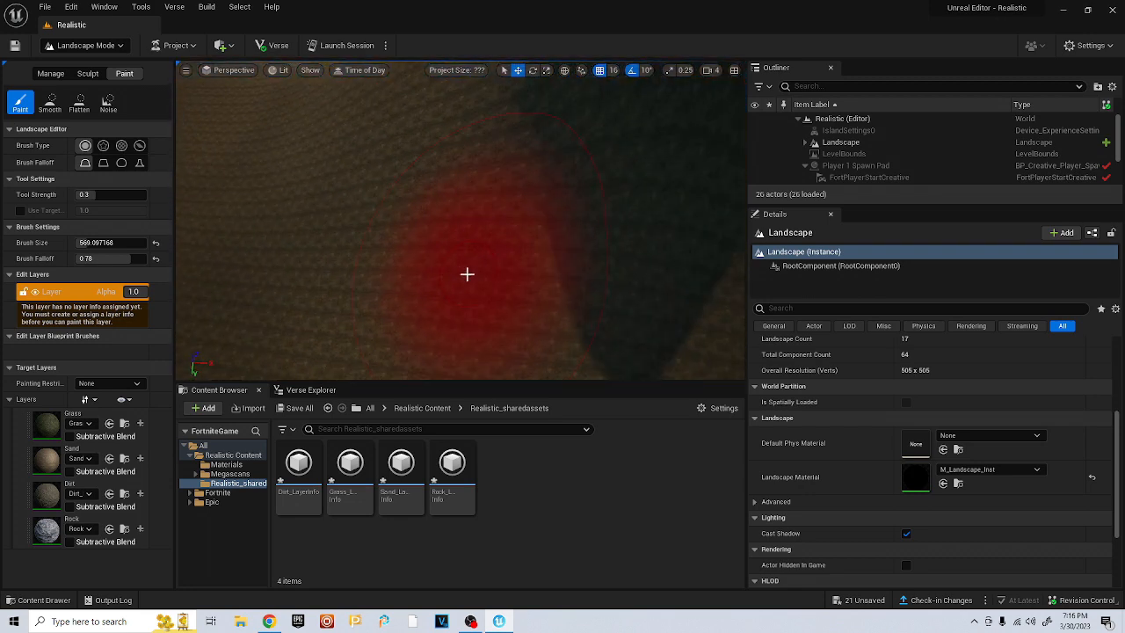
{"action": "scroll", "coordinate": [441, 275], "scroll_direction": "up", "scroll_amount": 2}
{"action": "mouse_move", "coordinate": [432, 276]}
{"action": "right_mouse_down"}
{"action": "mouse_move", "coordinate": [432, 238]}
{"action": "mouse_move", "coordinate": [405, 237]}
{"action": "mouse_move", "coordinate": [386, 273]}
{"action": "mouse_move", "coordinate": [376, 261]}
{"action": "right_mouse_up"}
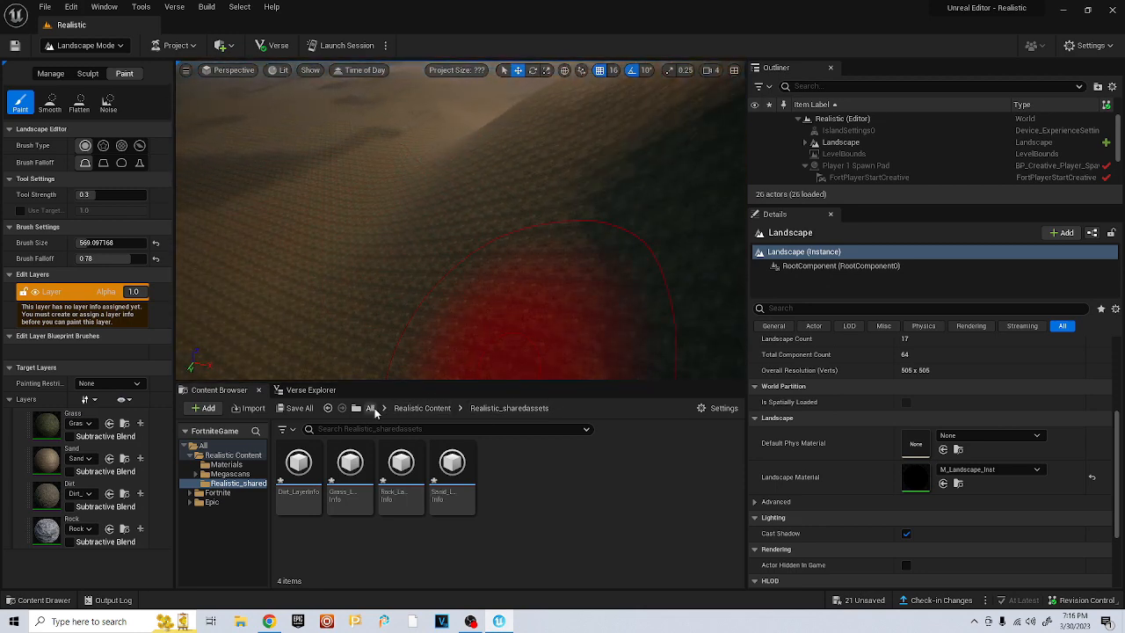
{"action": "left_click", "coordinate": [416, 407]}
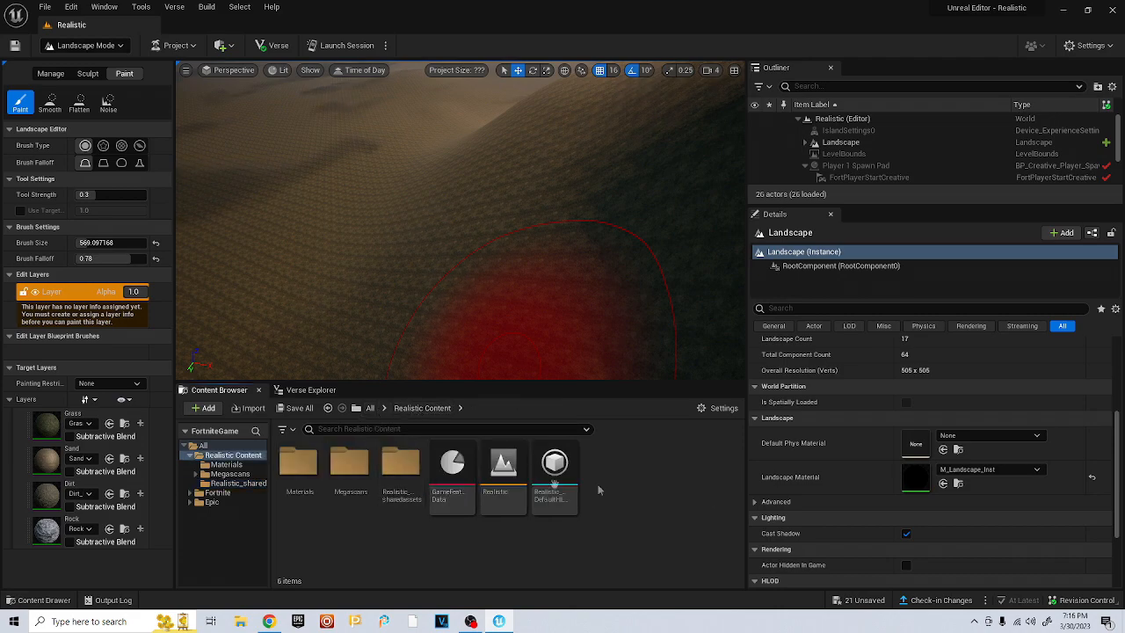
{"action": "double_click", "coordinate": [301, 465]}
{"action": "double_click", "coordinate": [350, 470]}
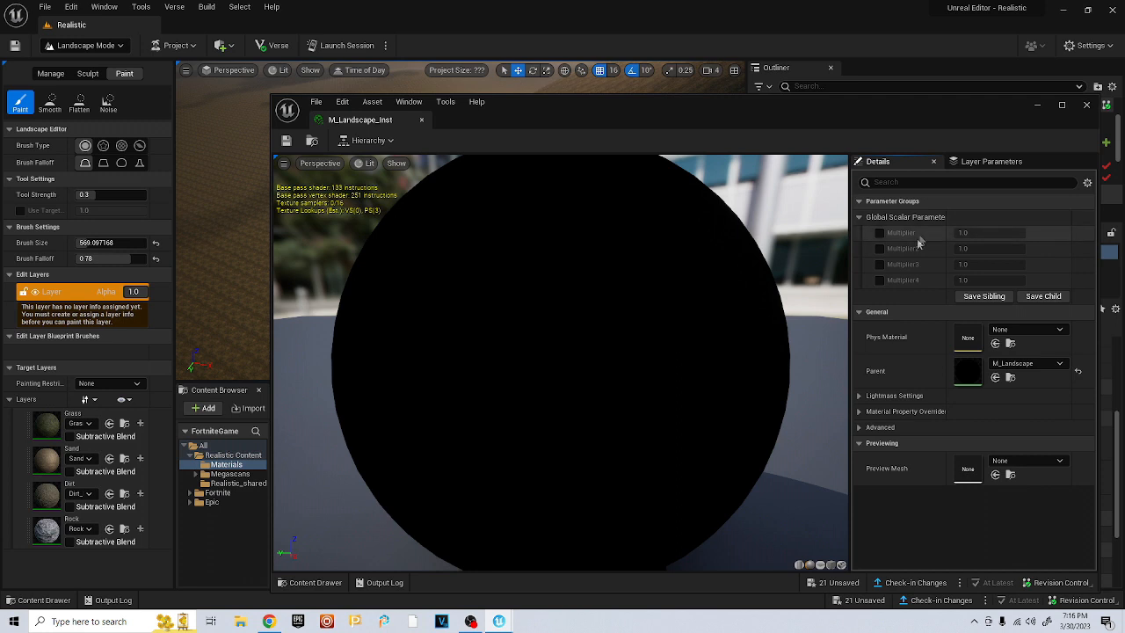
{"action": "left_click", "coordinate": [880, 233]}
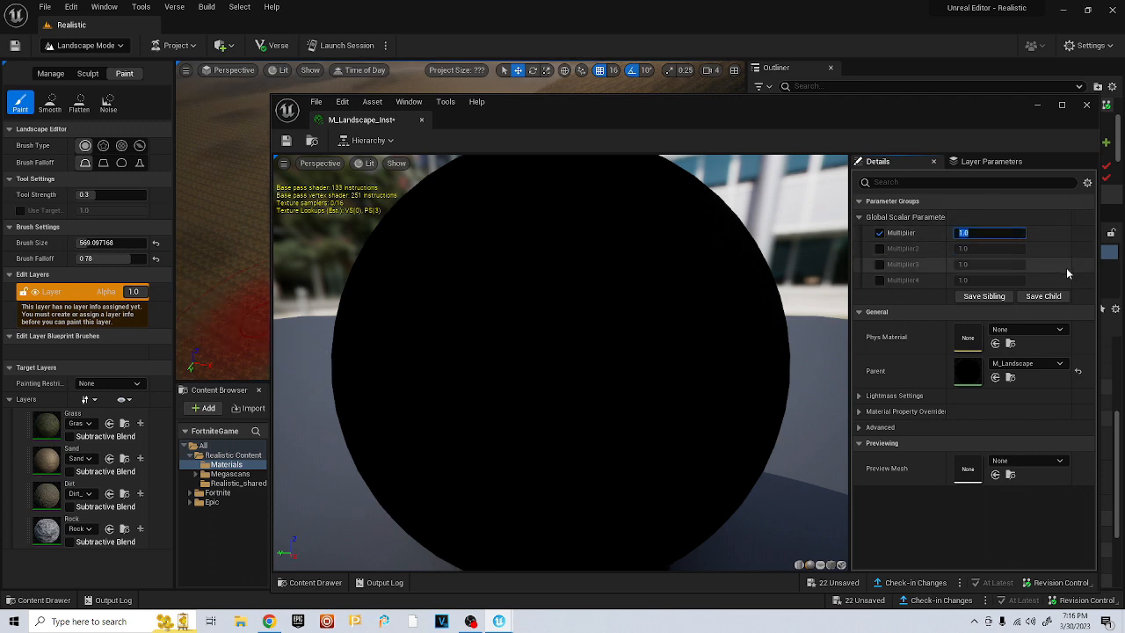
{"action": "type", "text": "0.1"}
{"action": "key", "text": "Return"}
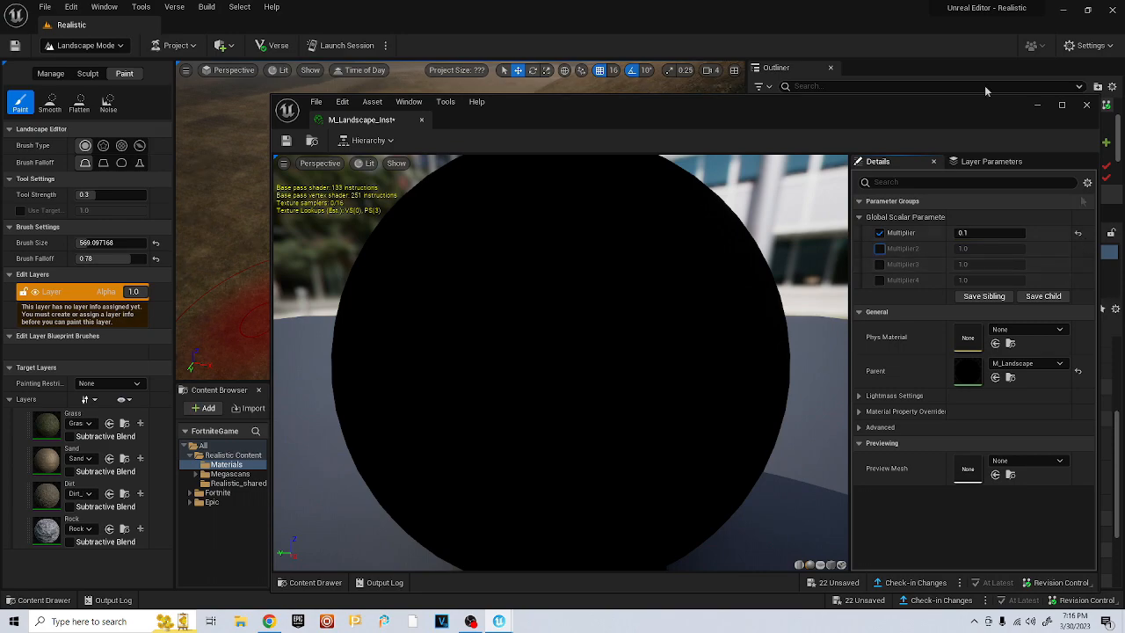
Uncover the landscape behind the material instance window, set Multiplier to 0.05 and examine the ground texture's scale
{"action": "left_click_drag", "start_coordinate": [721, 115], "coordinate": [653, 250]}
{"action": "mouse_move", "coordinate": [560, 168]}
{"action": "right_mouse_down"}
{"action": "mouse_move", "coordinate": [554, 114]}
{"action": "mouse_move", "coordinate": [544, 171]}
{"action": "mouse_move", "coordinate": [528, 180]}
{"action": "right_mouse_up"}
{"action": "left_click", "coordinate": [914, 368]}
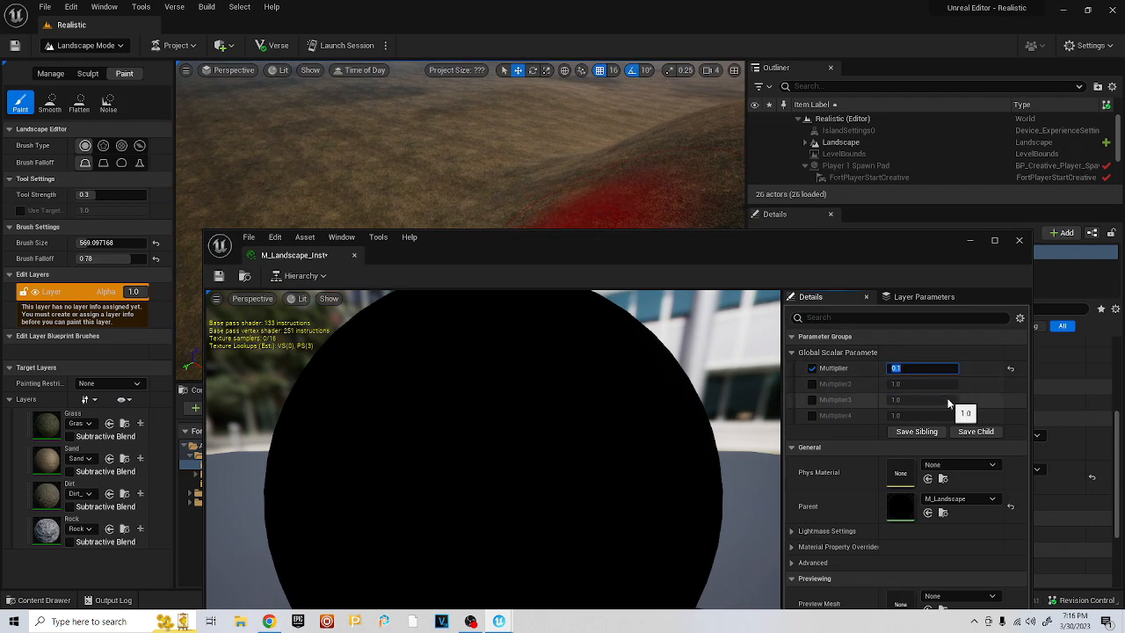
{"action": "key", "text": "Return"}
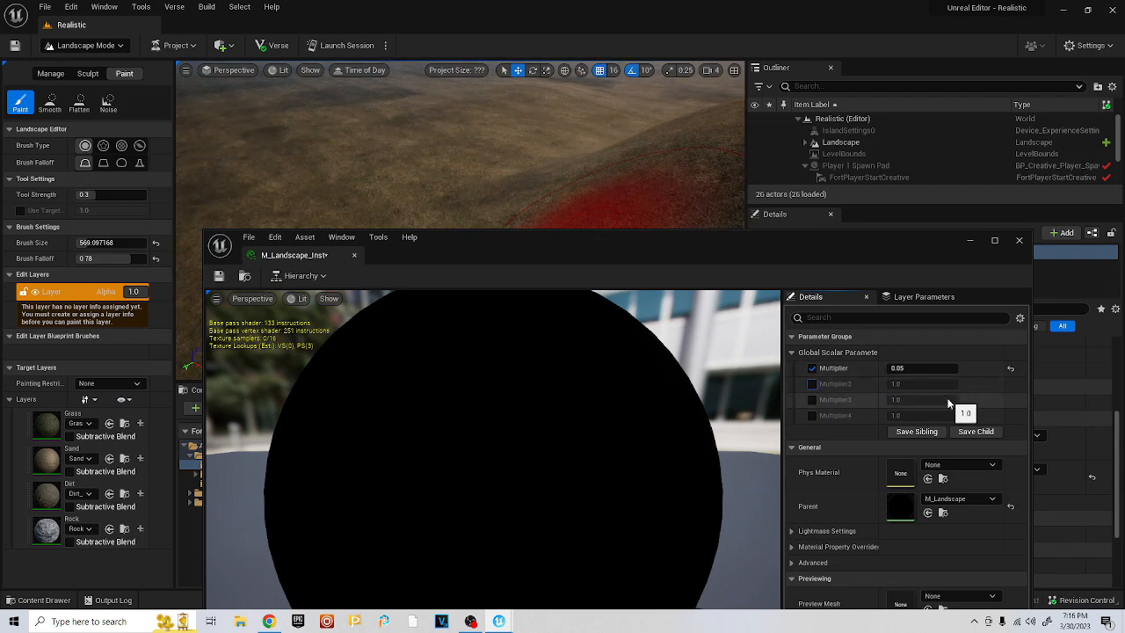
{"action": "mouse_move", "coordinate": [603, 142]}
{"action": "right_mouse_down"}
{"action": "mouse_move", "coordinate": [602, 97]}
{"action": "mouse_move", "coordinate": [597, 175]}
{"action": "mouse_move", "coordinate": [585, 186]}
{"action": "mouse_move", "coordinate": [568, 140]}
{"action": "right_mouse_up"}
{"action": "scroll", "coordinate": [501, 176], "scroll_direction": "up", "scroll_amount": 4}
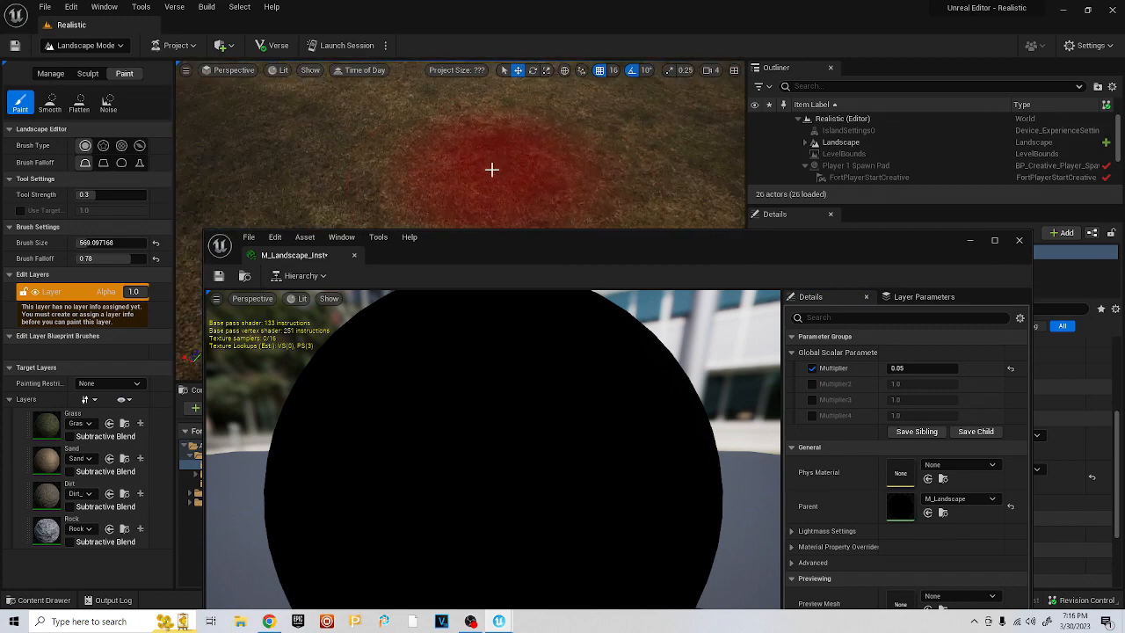
{"action": "mouse_move", "coordinate": [495, 165]}
{"action": "right_mouse_down"}
{"action": "mouse_move", "coordinate": [495, 150]}
{"action": "mouse_move", "coordinate": [477, 141]}
{"action": "mouse_move", "coordinate": [467, 223]}
{"action": "right_mouse_up"}
{"action": "mouse_move", "coordinate": [552, 164]}
{"action": "right_mouse_down"}
{"action": "mouse_move", "coordinate": [539, 175]}
{"action": "mouse_move", "coordinate": [451, 152]}
{"action": "right_mouse_up"}
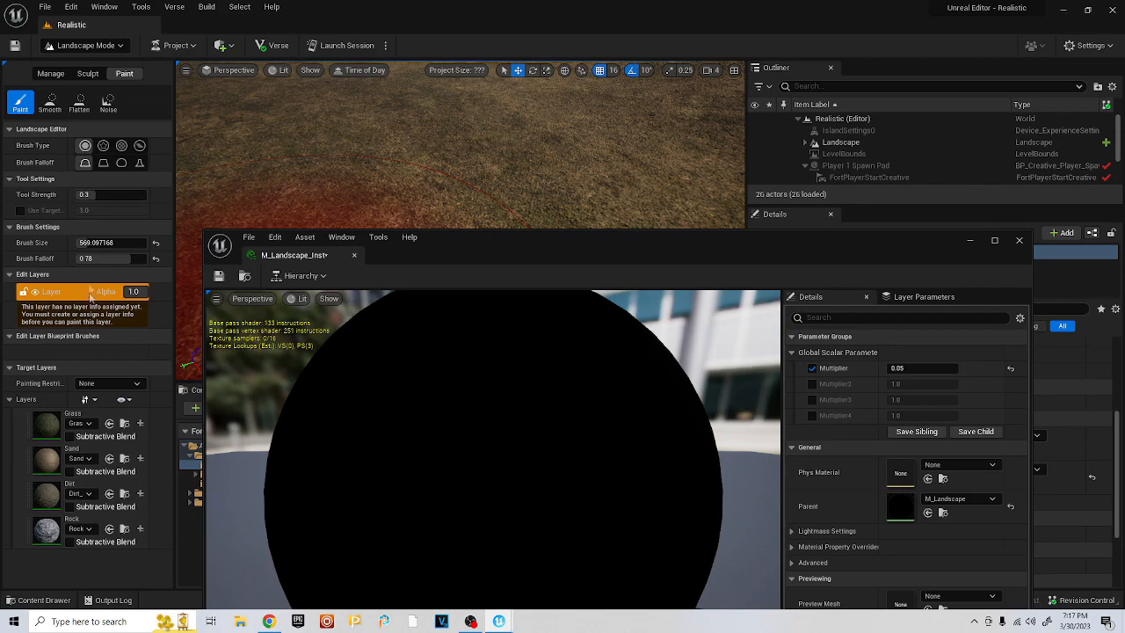
Dock the material instance editor beside the Realistic level and paint a patch of the Sand layer on the ground
{"action": "left_click_drag", "start_coordinate": [304, 255], "coordinate": [224, 25]}
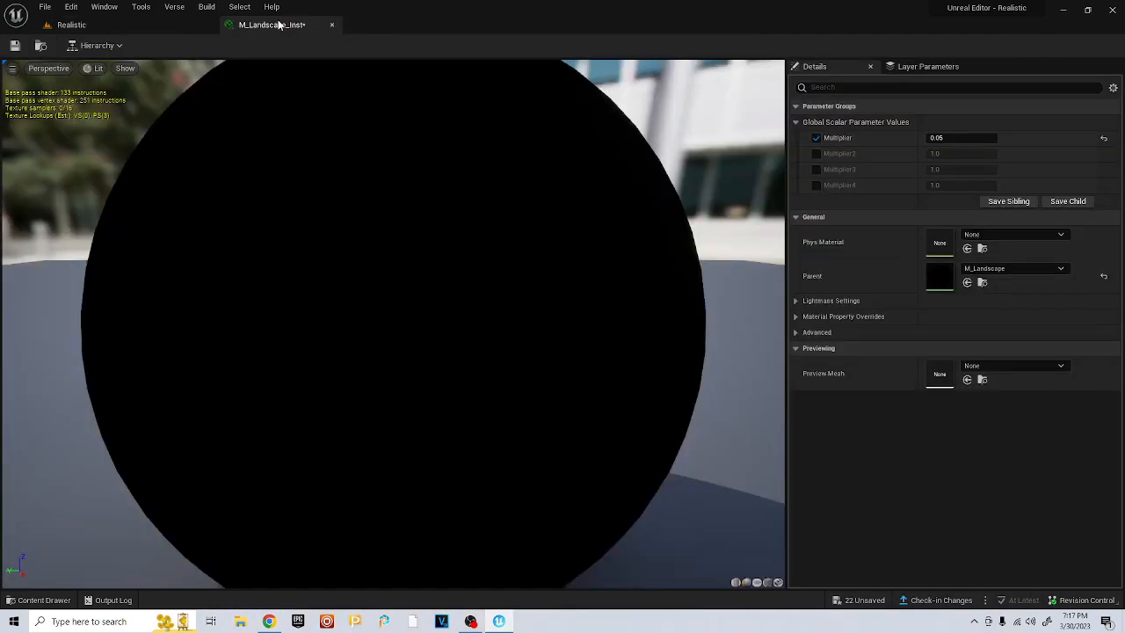
{"action": "left_click", "coordinate": [72, 25]}
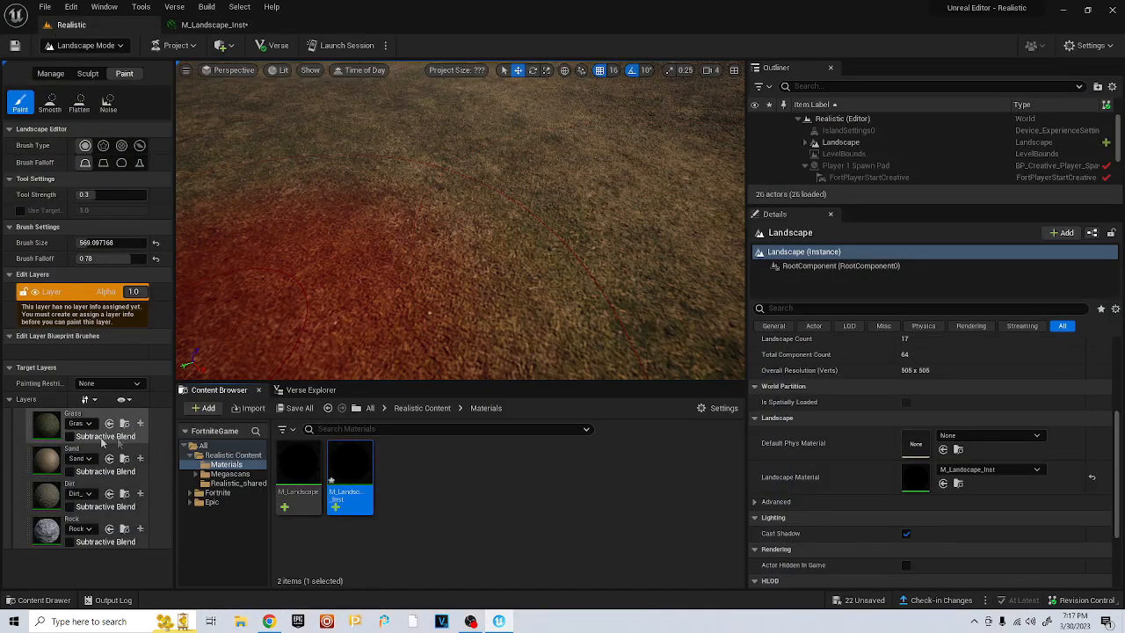
{"action": "left_click", "coordinate": [66, 460]}
{"action": "mouse_move", "coordinate": [470, 214]}
{"action": "left_mouse_down"}
{"action": "mouse_move", "coordinate": [419, 259]}
{"action": "mouse_move", "coordinate": [384, 183]}
{"action": "mouse_move", "coordinate": [477, 196]}
{"action": "mouse_move", "coordinate": [562, 254]}
{"action": "mouse_move", "coordinate": [419, 241]}
{"action": "mouse_move", "coordinate": [472, 150]}
{"action": "left_mouse_up"}
Enable Multiplier2 in M_Landscape_Inst and set it to 0.1, with its editor floating beside the painted sand patch
{"action": "left_click", "coordinate": [223, 27]}
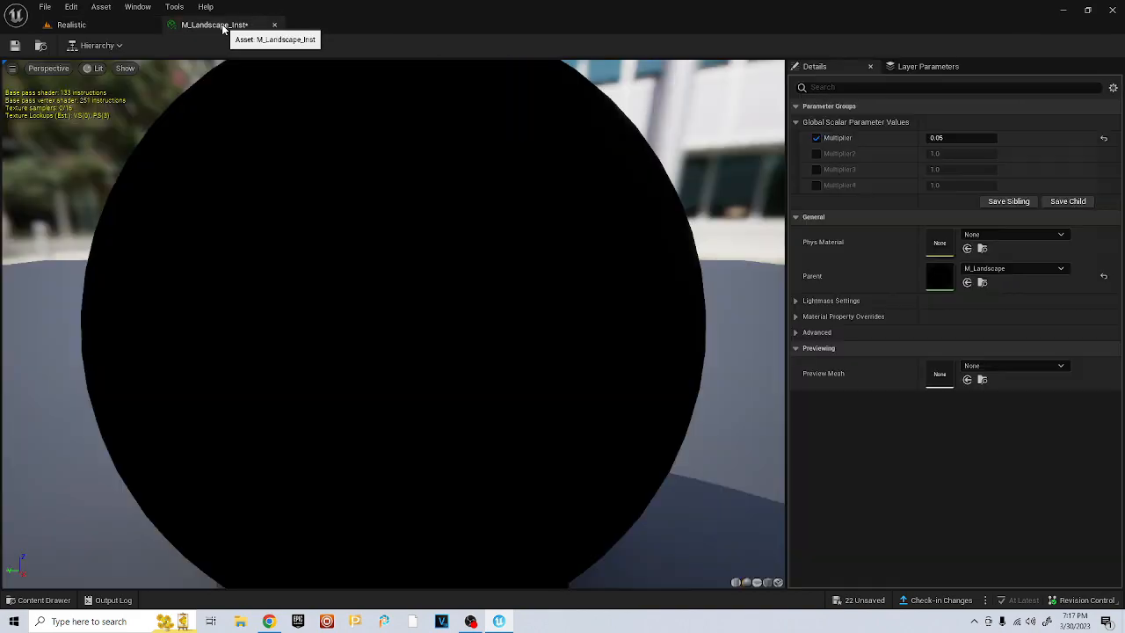
{"action": "left_click", "coordinate": [815, 154]}
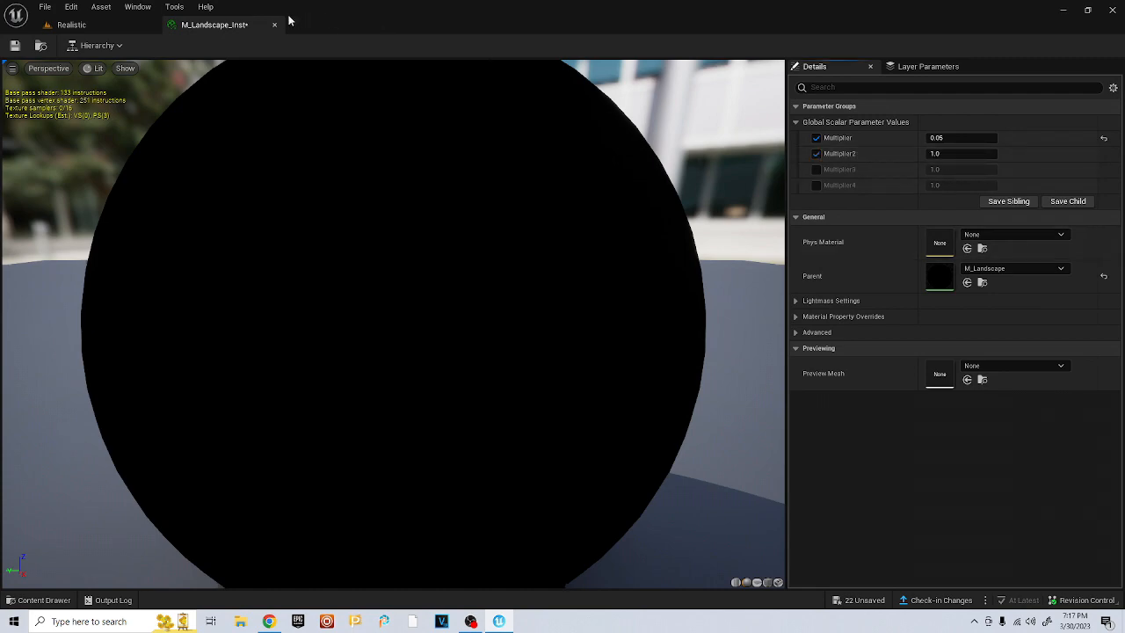
{"action": "left_click_drag", "start_coordinate": [250, 28], "coordinate": [580, 179]}
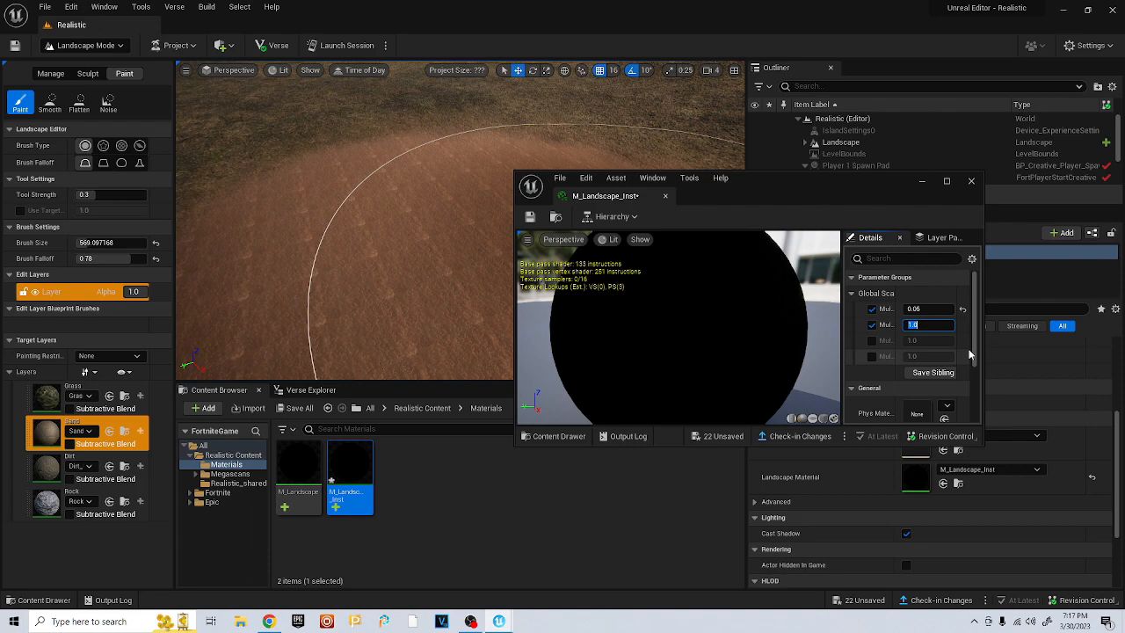
{"action": "type", "text": "0.1"}
{"action": "key", "text": "Return"}
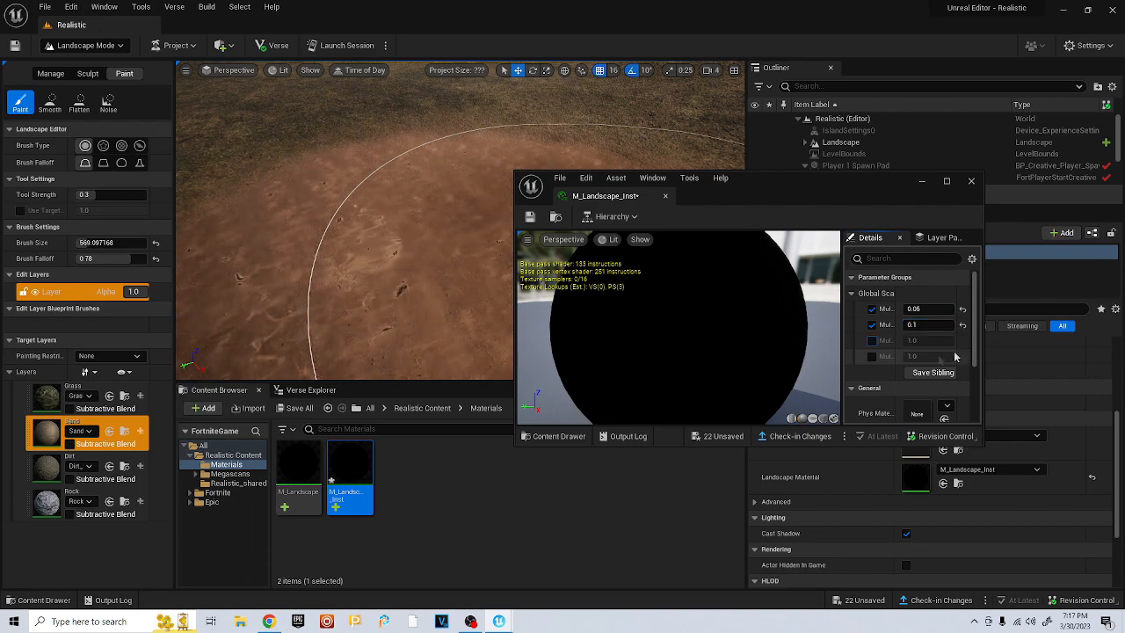
{"action": "mouse_move", "coordinate": [465, 264]}
{"action": "right_mouse_down"}
{"action": "mouse_move", "coordinate": [467, 312]}
{"action": "mouse_move", "coordinate": [483, 273]}
{"action": "right_mouse_up"}
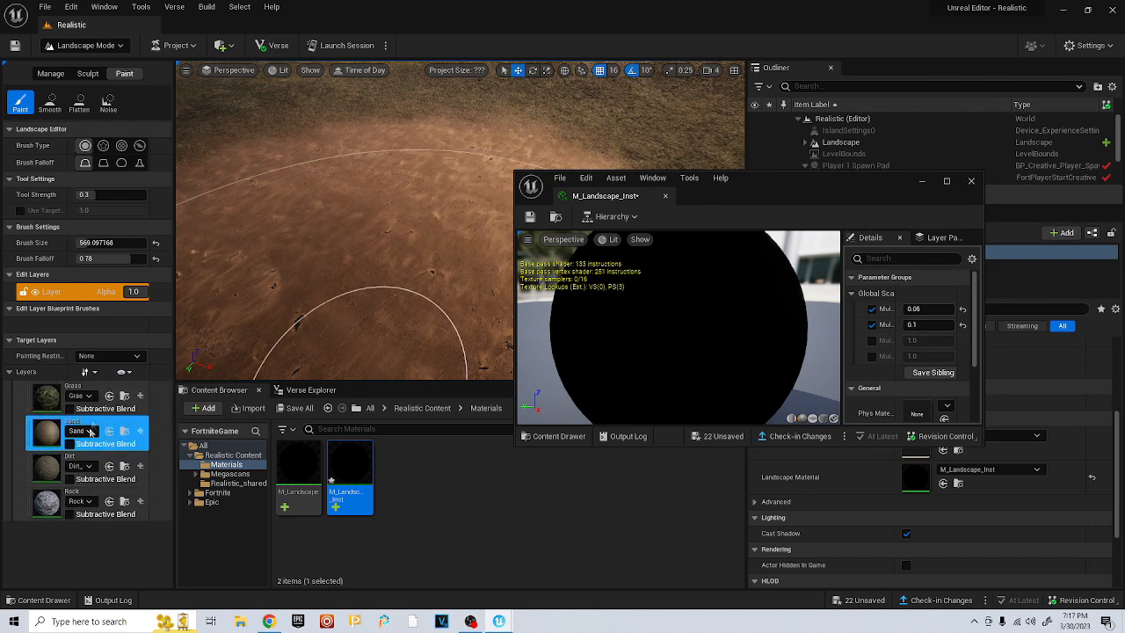
Paint the Dirt layer over the sand patch and set Multiplier3 in M_Landscape_Inst to 0.7
{"action": "left_click", "coordinate": [56, 470]}
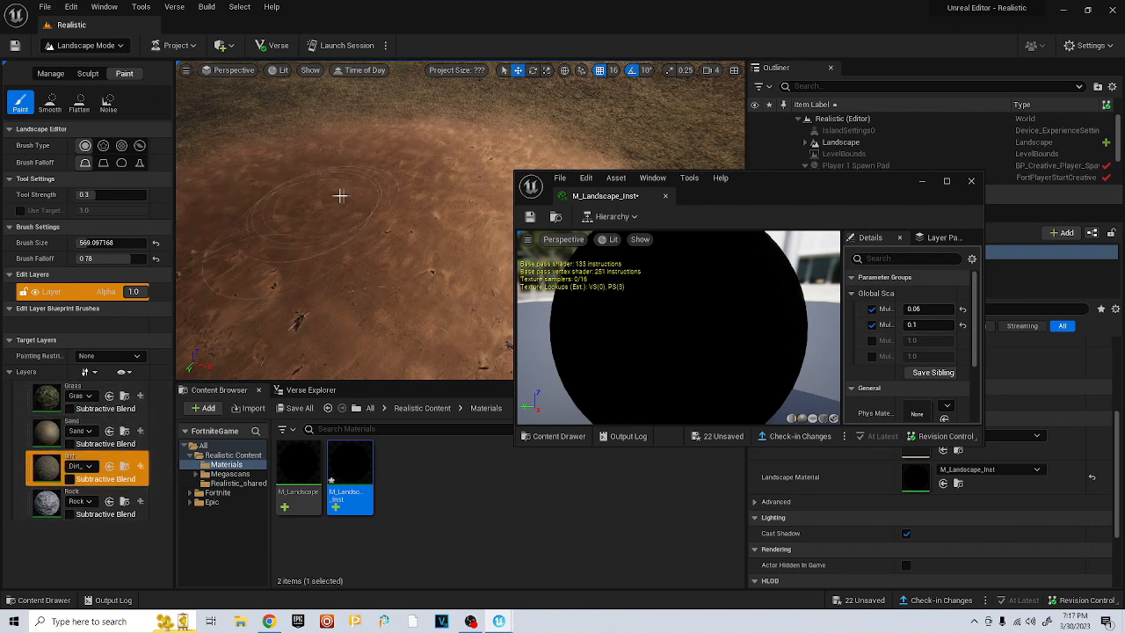
{"action": "mouse_move", "coordinate": [386, 193]}
{"action": "left_mouse_down"}
{"action": "mouse_move", "coordinate": [284, 284]}
{"action": "mouse_move", "coordinate": [357, 264]}
{"action": "mouse_move", "coordinate": [445, 142]}
{"action": "mouse_move", "coordinate": [234, 240]}
{"action": "mouse_move", "coordinate": [346, 294]}
{"action": "mouse_move", "coordinate": [414, 290]}
{"action": "mouse_move", "coordinate": [431, 306]}
{"action": "left_mouse_up"}
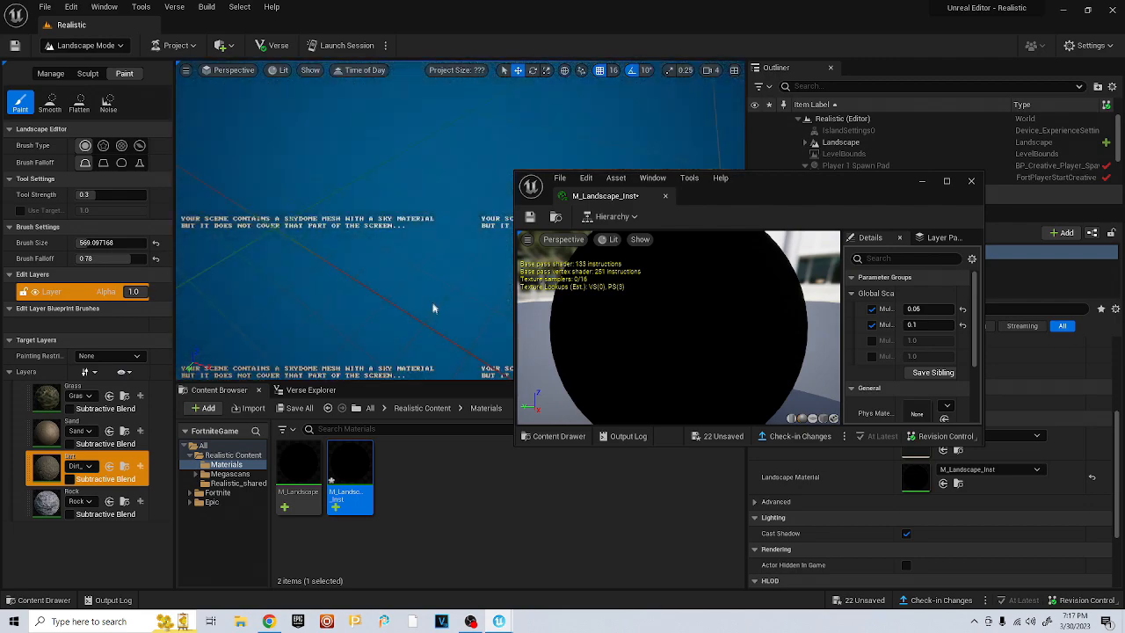
{"action": "mouse_move", "coordinate": [425, 293]}
{"action": "right_mouse_down"}
{"action": "mouse_move", "coordinate": [425, 231]}
{"action": "mouse_move", "coordinate": [424, 258]}
{"action": "mouse_move", "coordinate": [424, 234]}
{"action": "mouse_move", "coordinate": [376, 299]}
{"action": "mouse_move", "coordinate": [341, 294]}
{"action": "mouse_move", "coordinate": [306, 308]}
{"action": "mouse_move", "coordinate": [244, 219]}
{"action": "right_mouse_up"}
{"action": "key", "text": "w"}
{"action": "scroll", "coordinate": [420, 296], "scroll_direction": "up", "scroll_amount": 6}
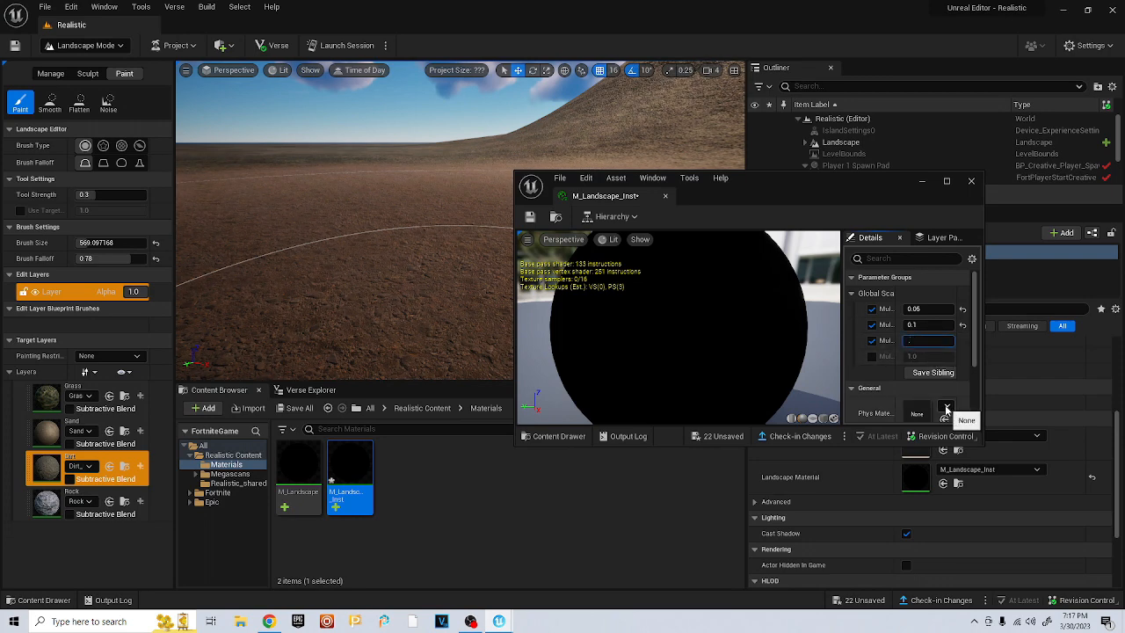
{"action": "key", "text": "Tab"}
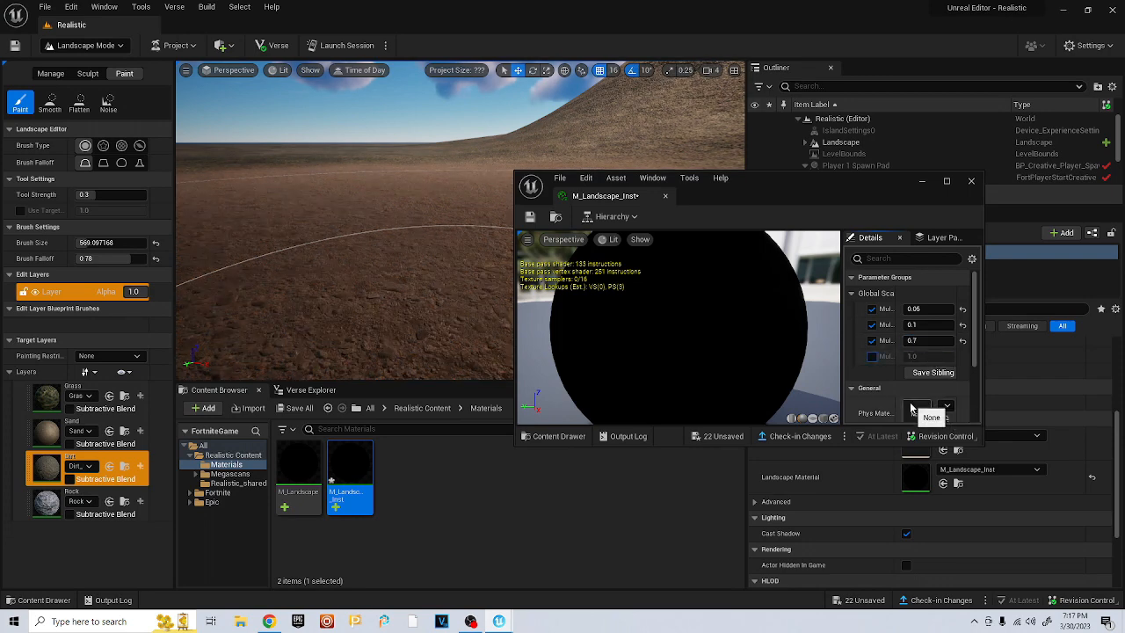
Paint the Rock layer on the mountain peak, set Multiplier4 to 0.05 and close the material instance editor
{"action": "right_click_drag", "start_coordinate": [308, 233], "coordinate": [263, 255]}
{"action": "scroll", "coordinate": [312, 219], "scroll_direction": "down", "scroll_amount": 6}
{"action": "left_click", "coordinate": [45, 506]}
{"action": "right_click_drag", "start_coordinate": [284, 173], "coordinate": [290, 164]}
{"action": "left_click_drag", "start_coordinate": [371, 130], "coordinate": [402, 147]}
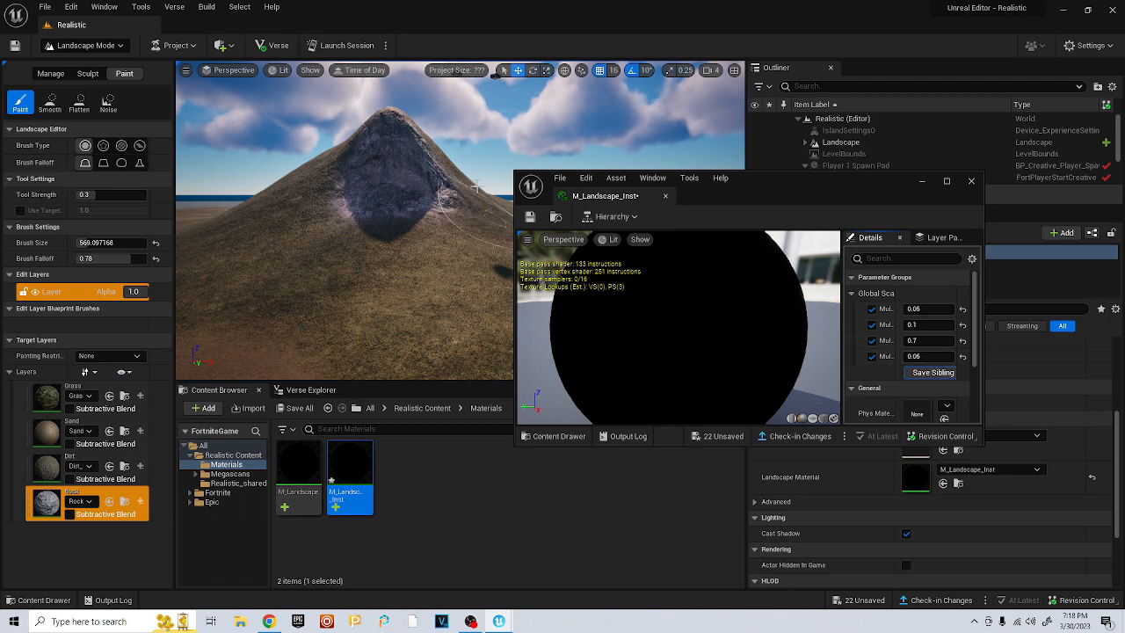
{"action": "right_click_drag", "start_coordinate": [478, 186], "coordinate": [471, 173]}
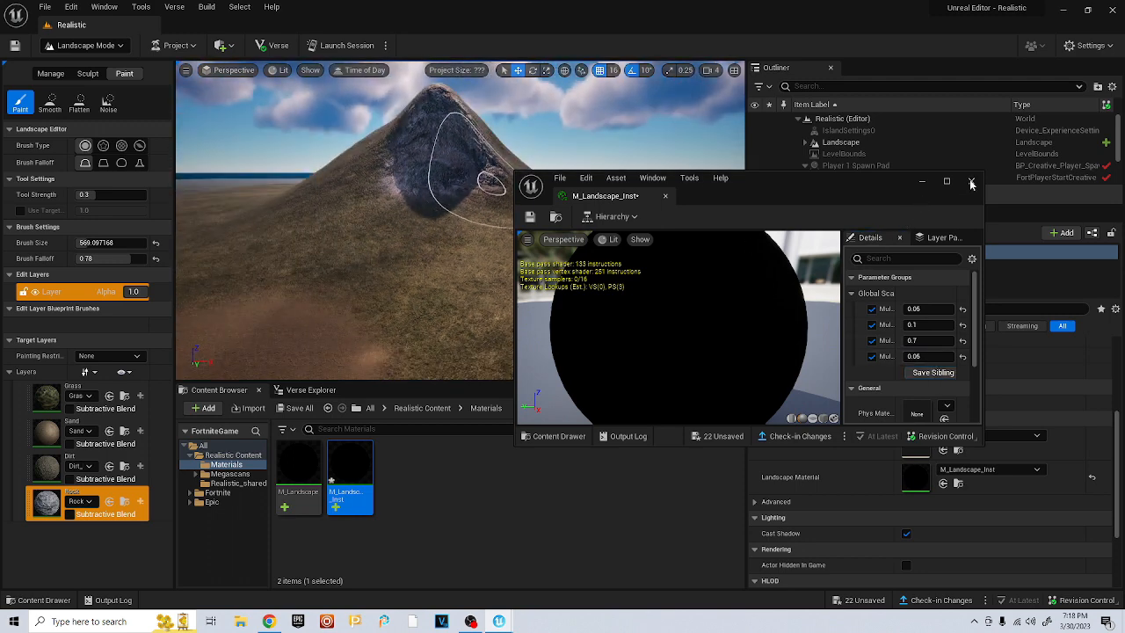
{"action": "left_click", "coordinate": [971, 181]}
Examine the painted dirt patch up close and its blend with the grass and the rocky mountain
{"action": "mouse_move", "coordinate": [615, 239]}
{"action": "right_mouse_down"}
{"action": "mouse_move", "coordinate": [554, 246]}
{"action": "mouse_move", "coordinate": [492, 273]}
{"action": "mouse_move", "coordinate": [527, 286]}
{"action": "mouse_move", "coordinate": [492, 325]}
{"action": "mouse_move", "coordinate": [462, 238]}
{"action": "right_mouse_up"}
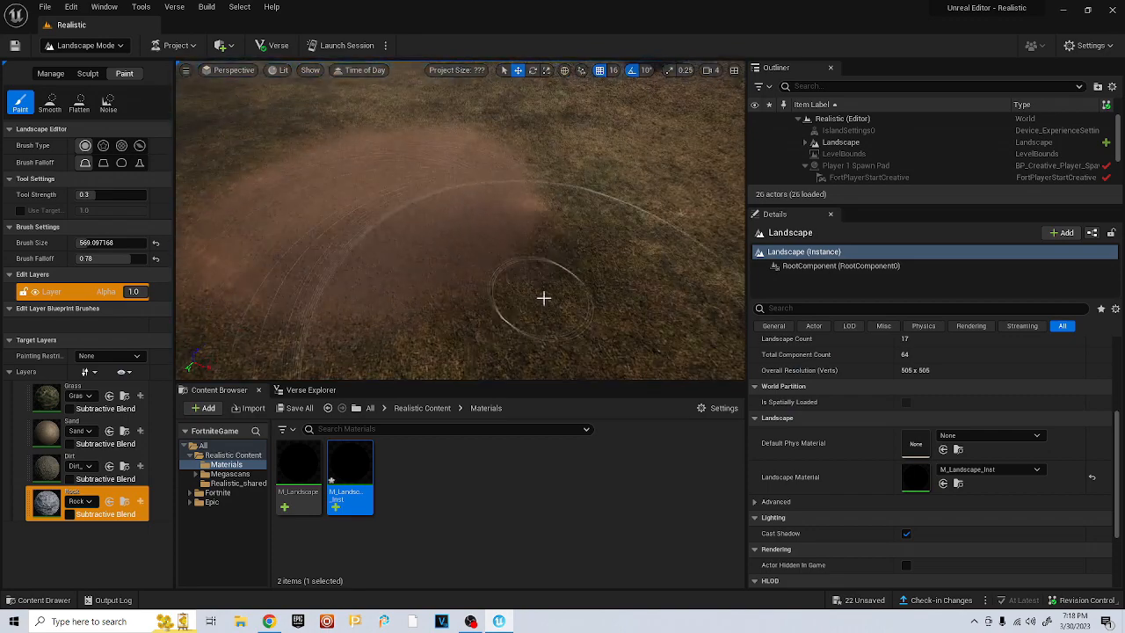
{"action": "scroll", "coordinate": [384, 259], "scroll_direction": "up", "scroll_amount": 6}
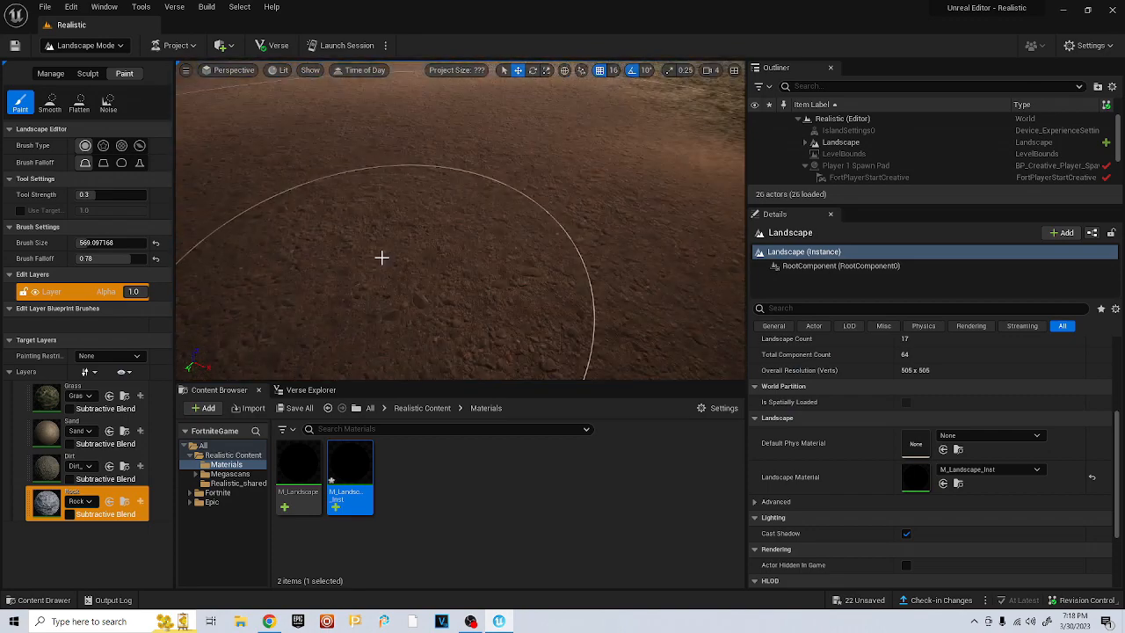
{"action": "scroll", "coordinate": [382, 256], "scroll_direction": "down", "scroll_amount": 8}
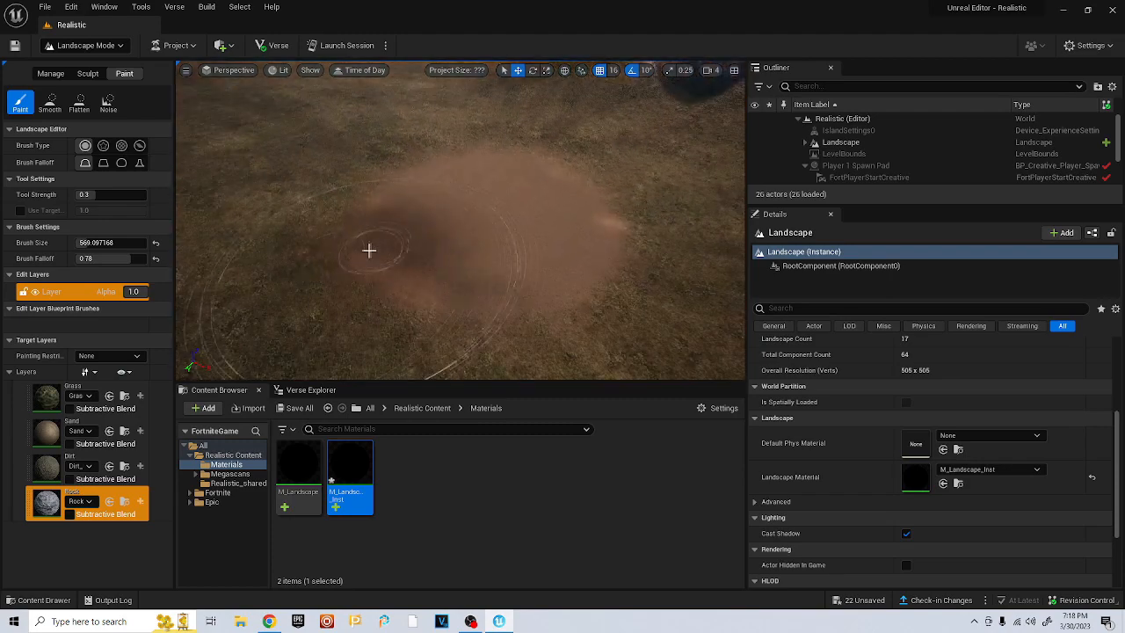
{"action": "right_click_drag", "start_coordinate": [313, 254], "coordinate": [255, 250]}
{"action": "right_click_drag", "start_coordinate": [351, 227], "coordinate": [335, 233]}
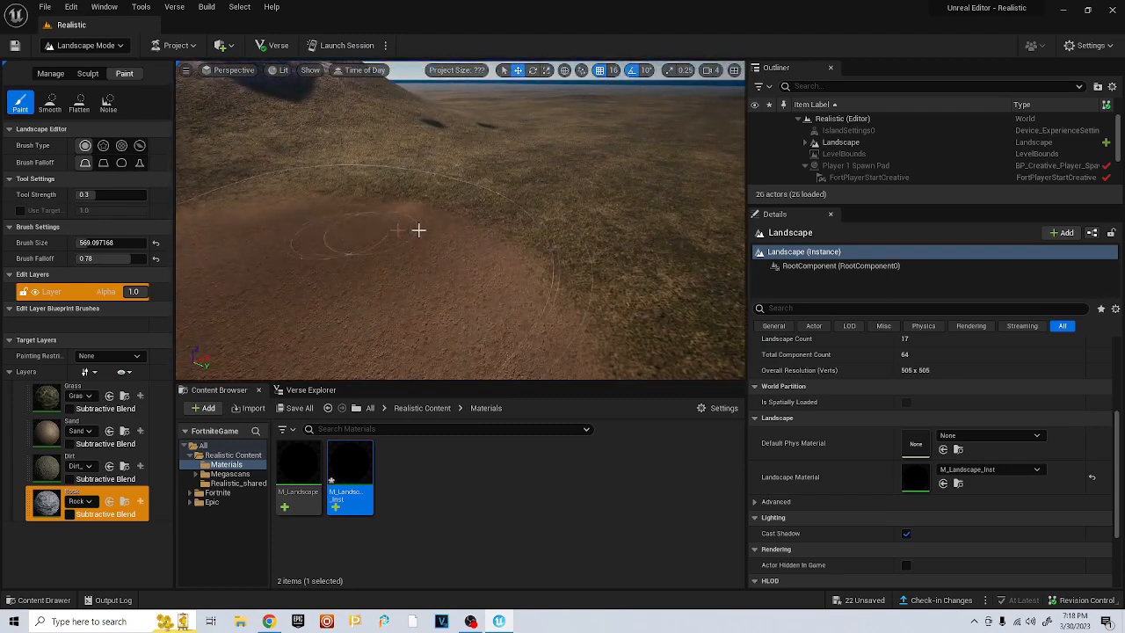
{"action": "right_click_drag", "start_coordinate": [463, 200], "coordinate": [462, 191]}
{"action": "right_click_drag", "start_coordinate": [353, 270], "coordinate": [353, 270]}
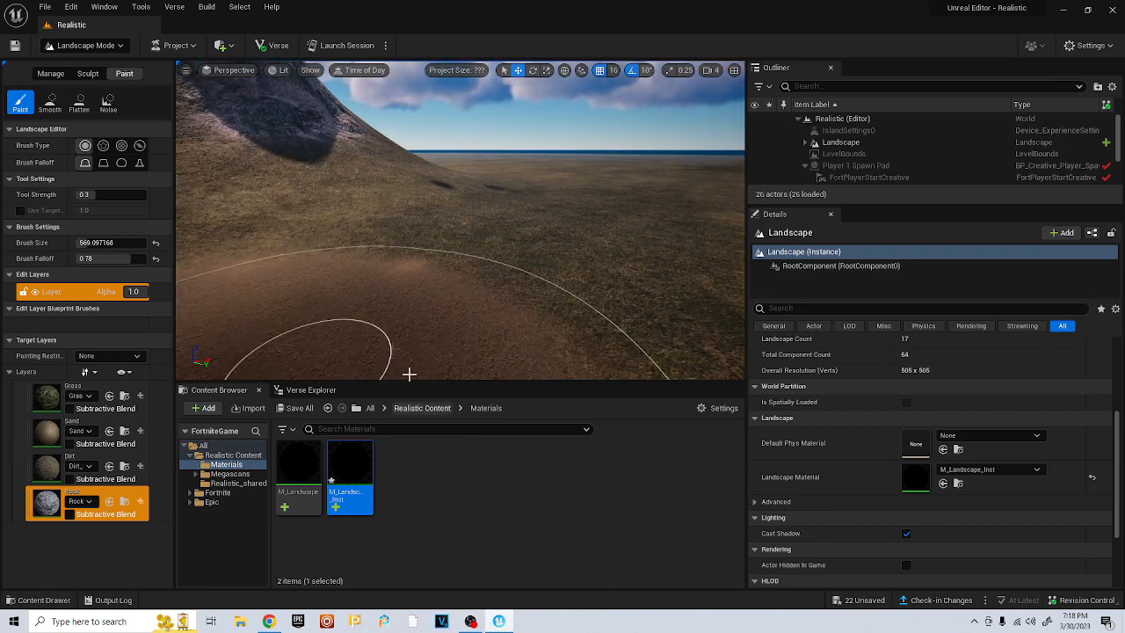
{"action": "right_click_drag", "start_coordinate": [429, 236], "coordinate": [296, 173]}
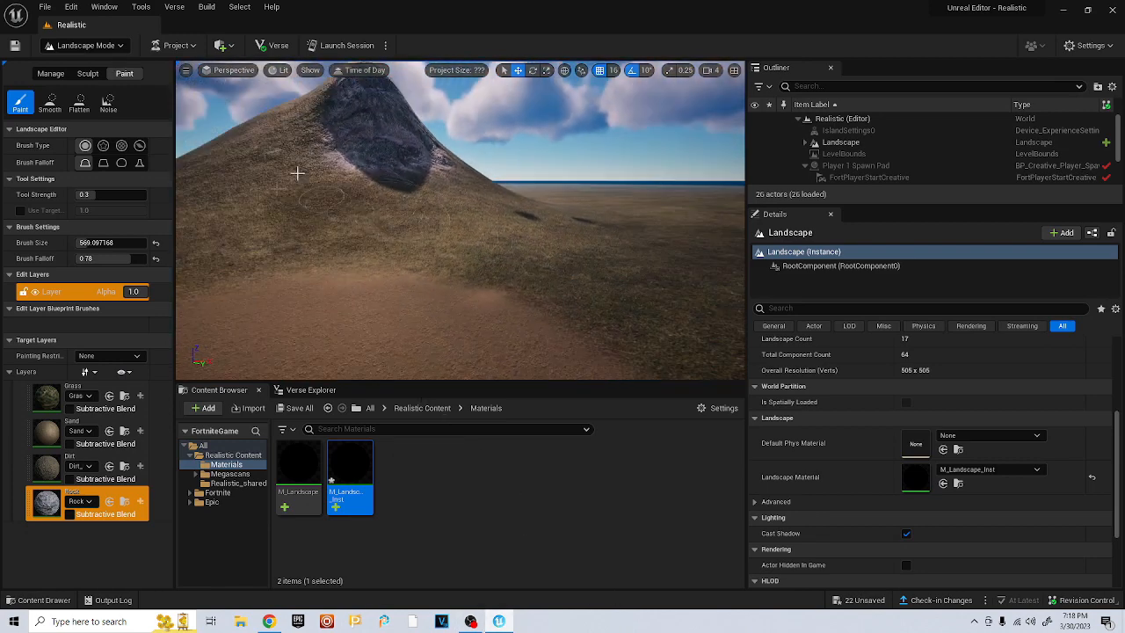
Open the Fab asset library and bring up the Mossy Rock page from the Featured Megascans
{"action": "left_click", "coordinate": [175, 45]}
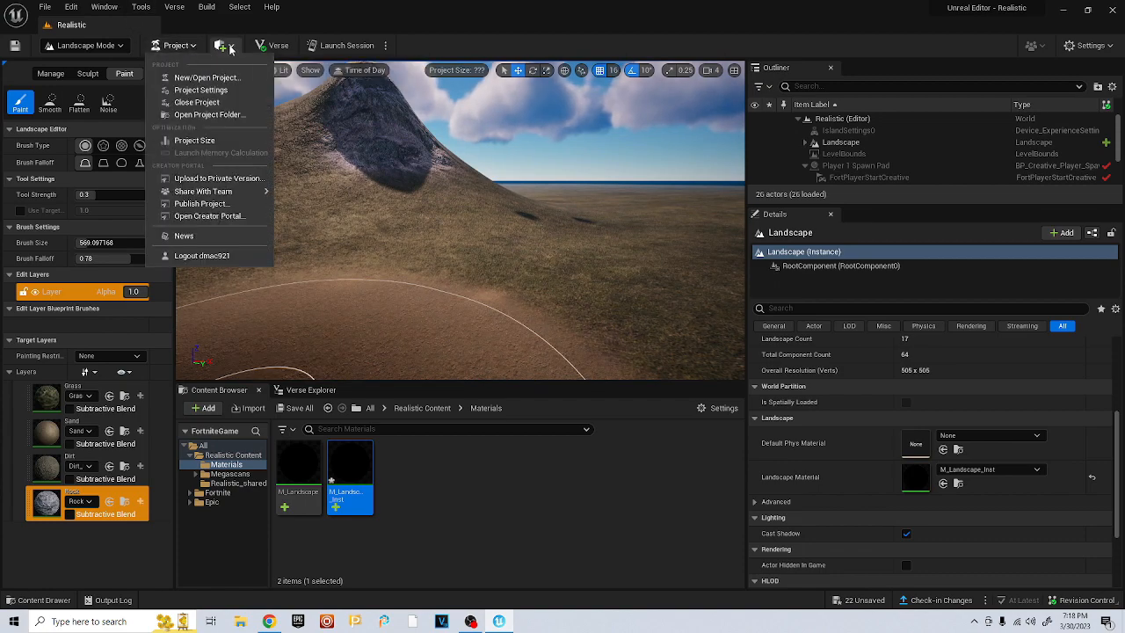
{"action": "left_click", "coordinate": [231, 49]}
{"action": "left_click", "coordinate": [258, 79]}
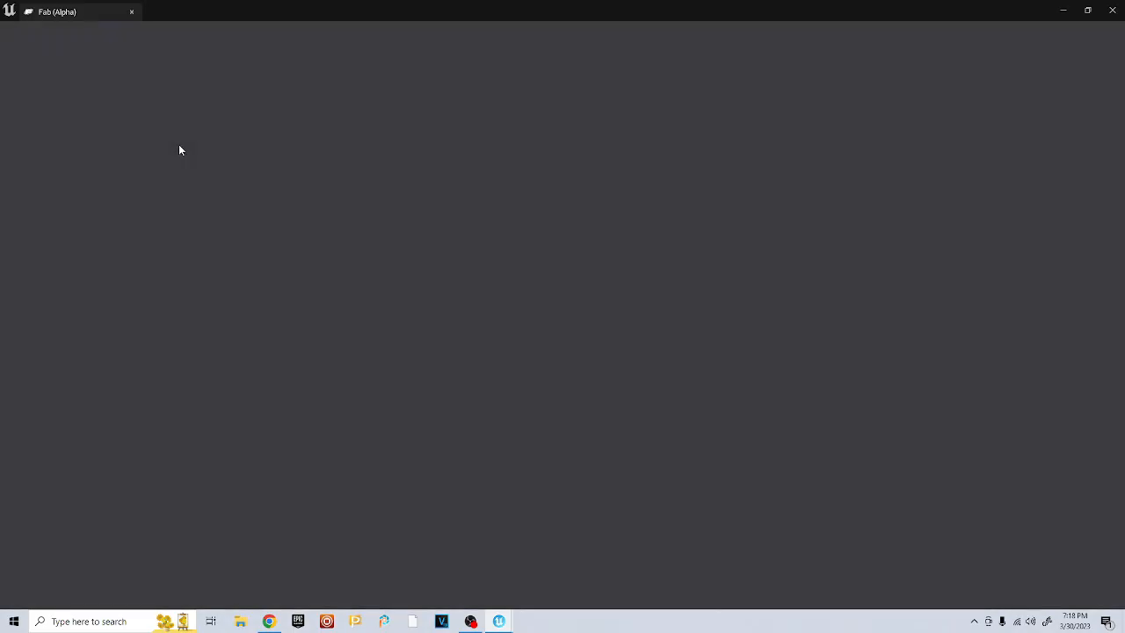
{"action": "scroll", "coordinate": [350, 519], "scroll_direction": "down", "scroll_amount": 5}
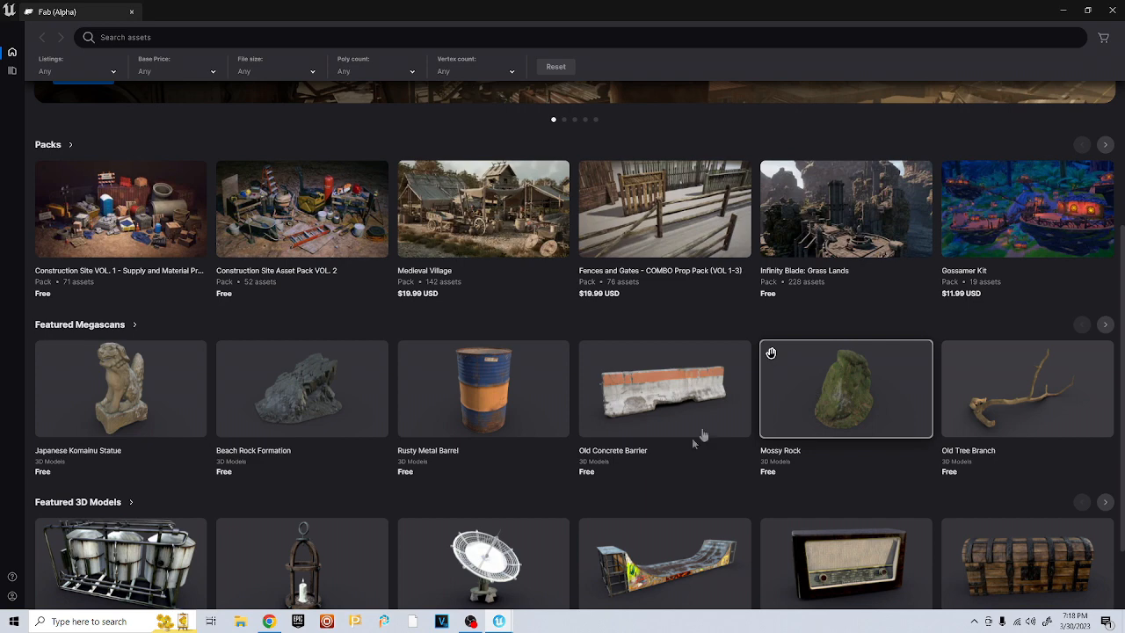
{"action": "left_click", "coordinate": [762, 404]}
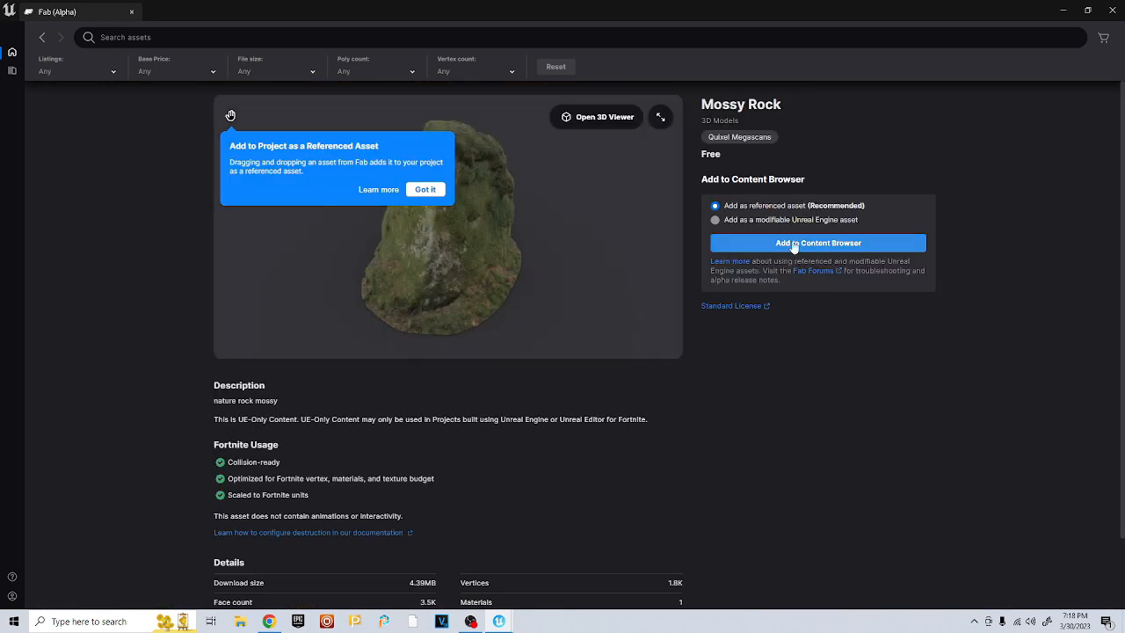
Add the Mossy Rock to the project as a referenced asset and close the Fab library
{"action": "left_click", "coordinate": [793, 245]}
{"action": "left_click", "coordinate": [795, 245]}
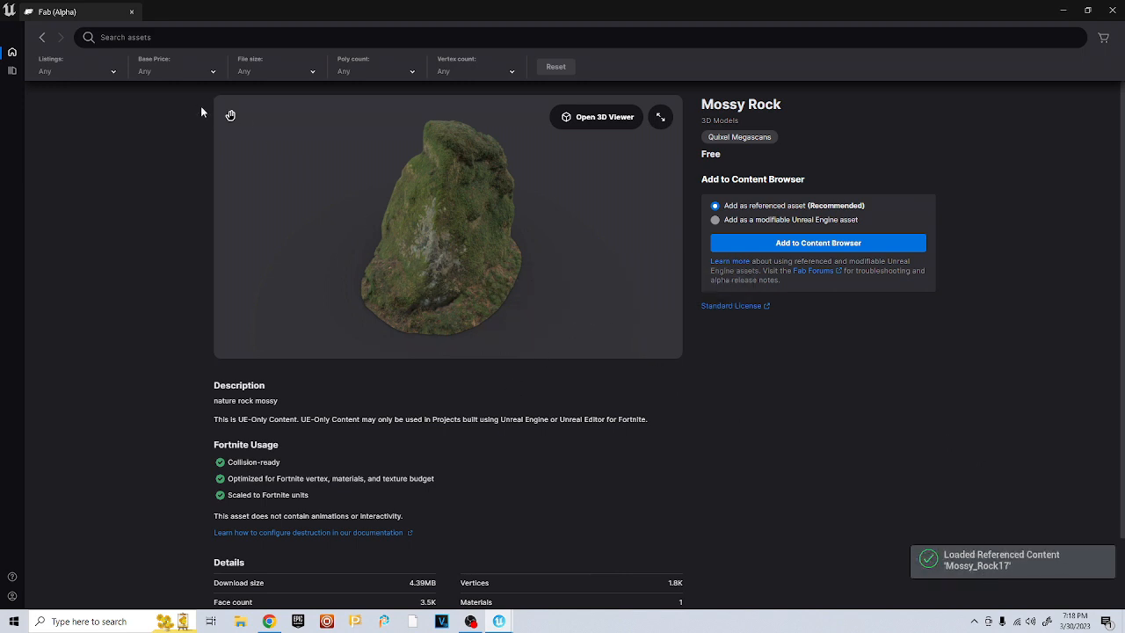
{"action": "left_click", "coordinate": [44, 40]}
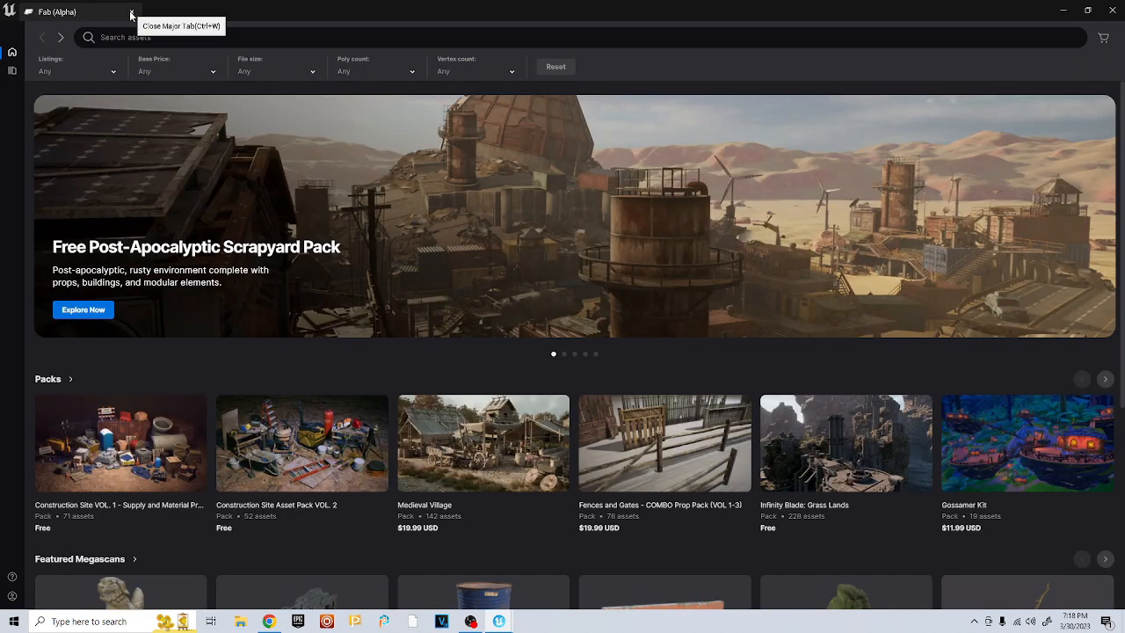
{"action": "left_click", "coordinate": [132, 11]}
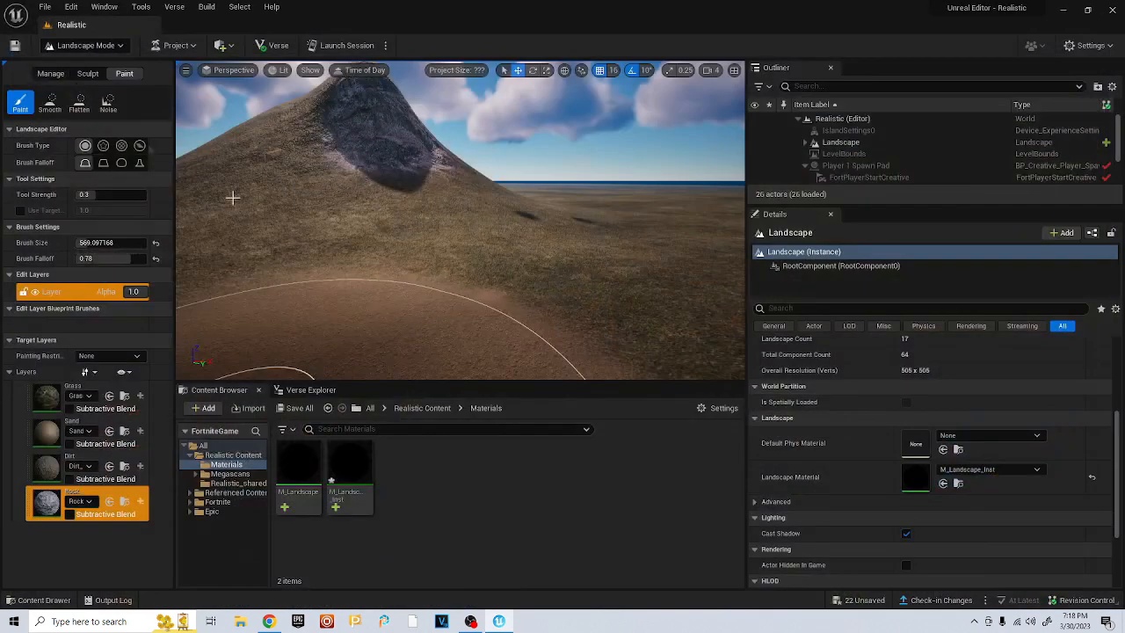
Find the Mossy_Rock17 mesh in the Referenced Content folder and place it on the landscape's dirt patch
{"action": "left_click", "coordinate": [420, 409]}
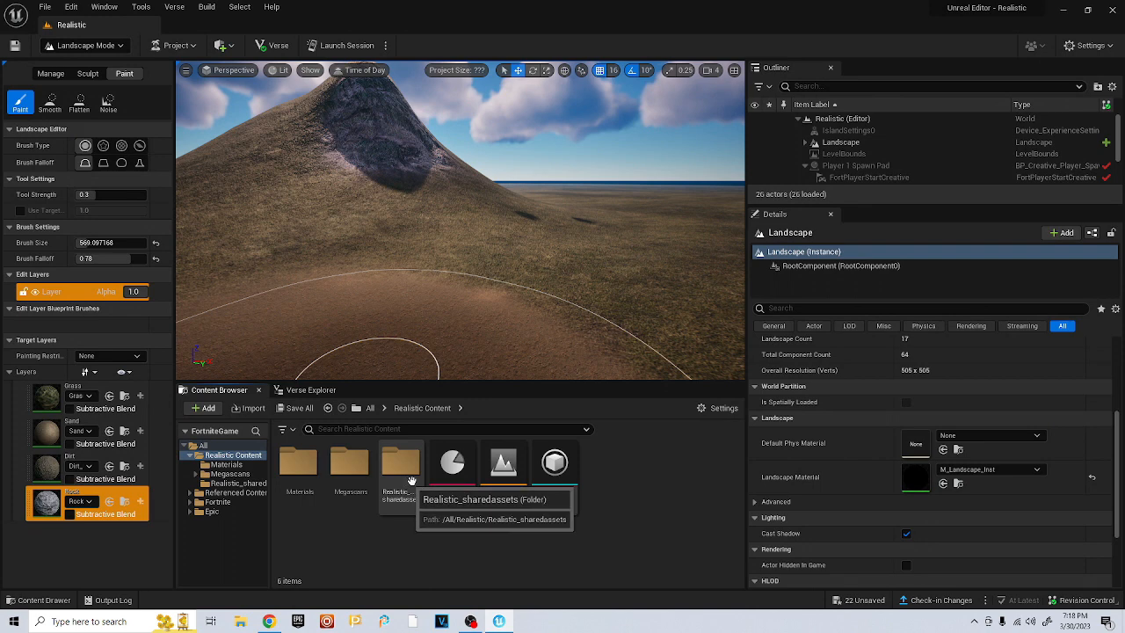
{"action": "left_click", "coordinate": [370, 409]}
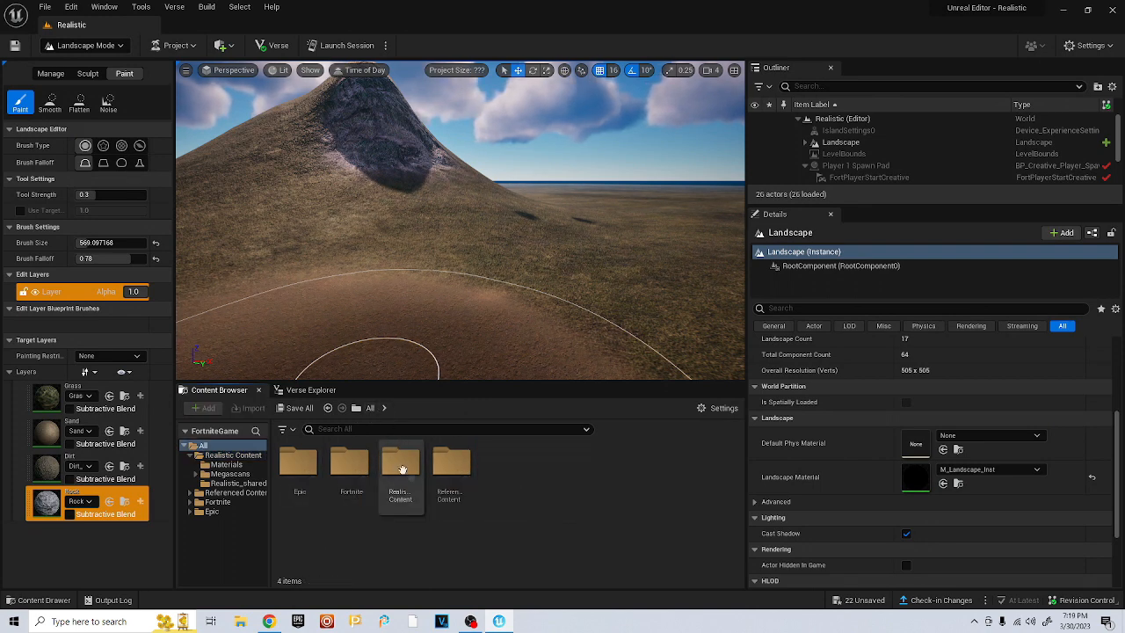
{"action": "double_click", "coordinate": [450, 466]}
{"action": "double_click", "coordinate": [318, 471]}
{"action": "left_click", "coordinate": [299, 466]}
{"action": "left_click_drag", "start_coordinate": [299, 466], "coordinate": [452, 308]}
{"action": "scroll", "coordinate": [487, 299], "scroll_direction": "up", "scroll_amount": 3}
{"action": "right_click_drag", "start_coordinate": [490, 302], "coordinate": [379, 329]}
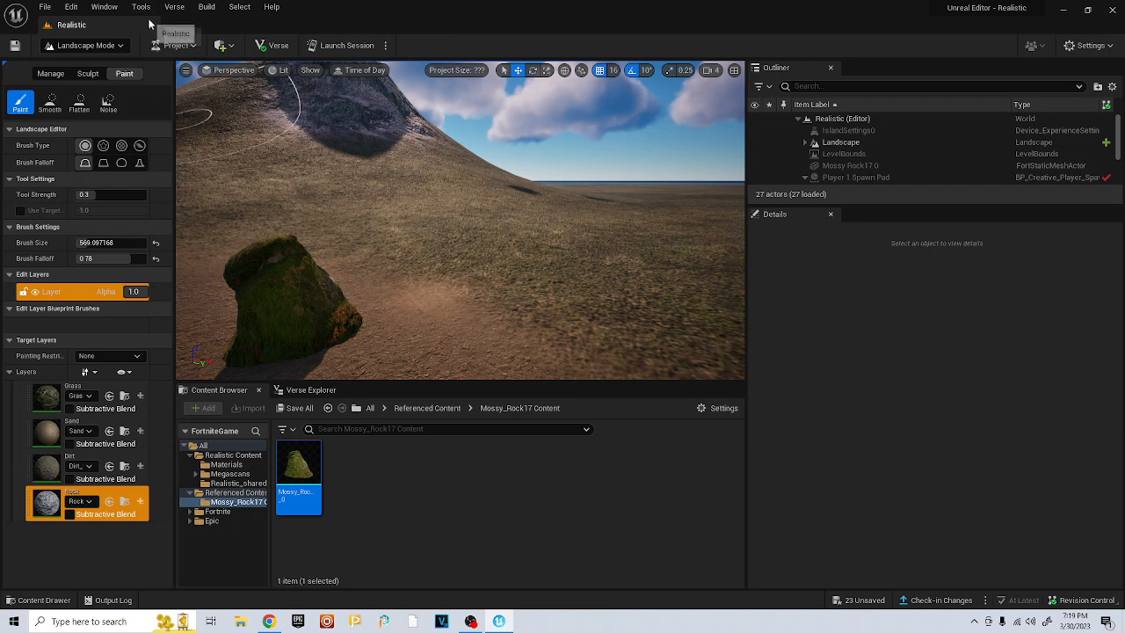
Switch from Landscape Mode to Selection Mode and select the mossy rock placed on the dirt patch
{"action": "right_click", "coordinate": [299, 488]}
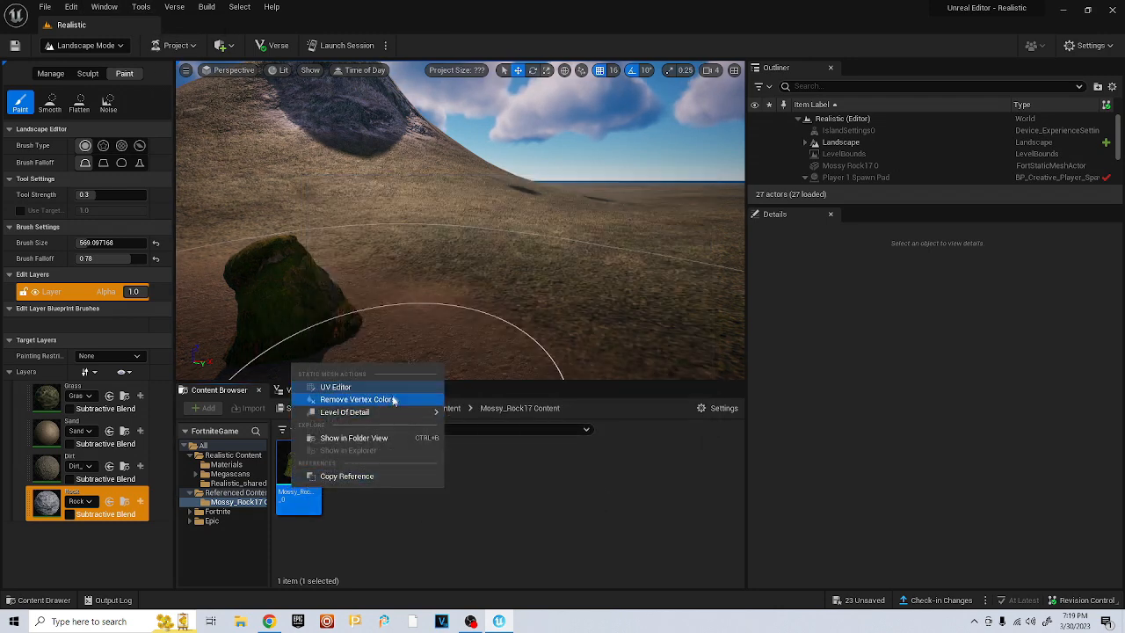
{"action": "left_click", "coordinate": [437, 512]}
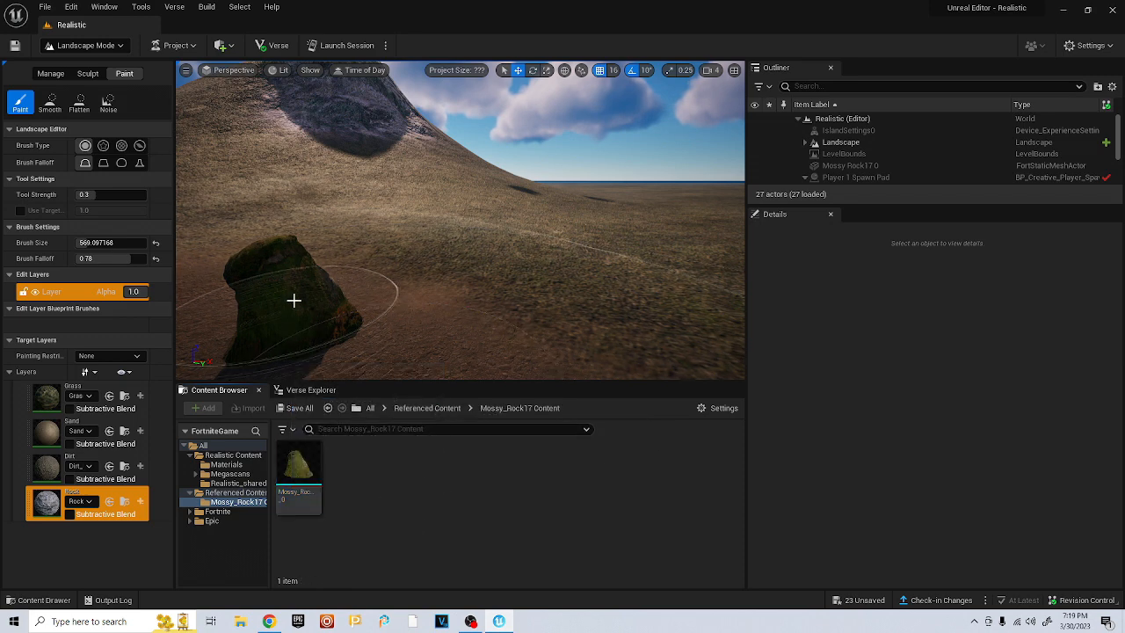
{"action": "left_click", "coordinate": [95, 46]}
{"action": "left_click", "coordinate": [85, 65]}
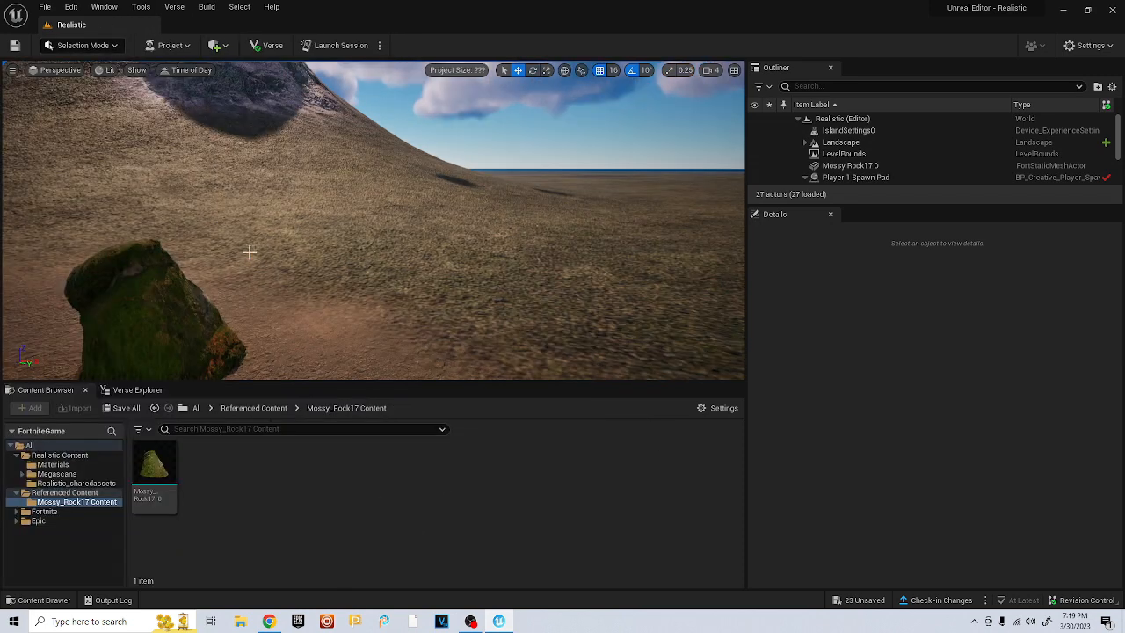
{"action": "left_click", "coordinate": [170, 305]}
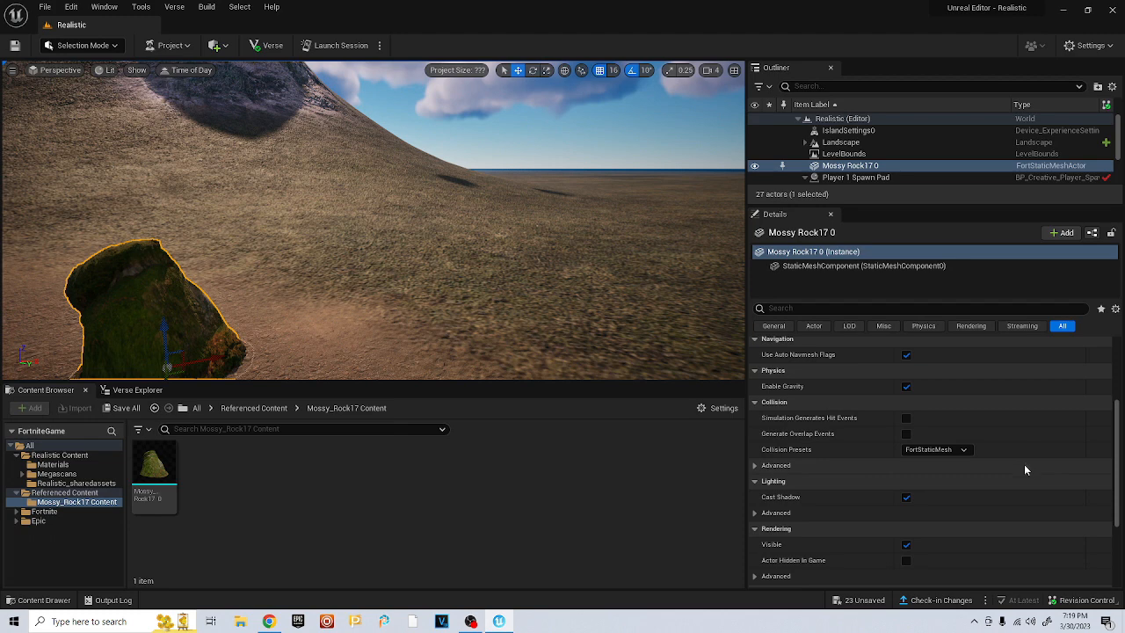
Try to open the mossy rock's Element 0 material MatID1_59 for editing
{"action": "scroll", "coordinate": [1024, 467], "scroll_direction": "down", "scroll_amount": 2}
{"action": "left_click_drag", "start_coordinate": [1119, 458], "coordinate": [1104, 352]}
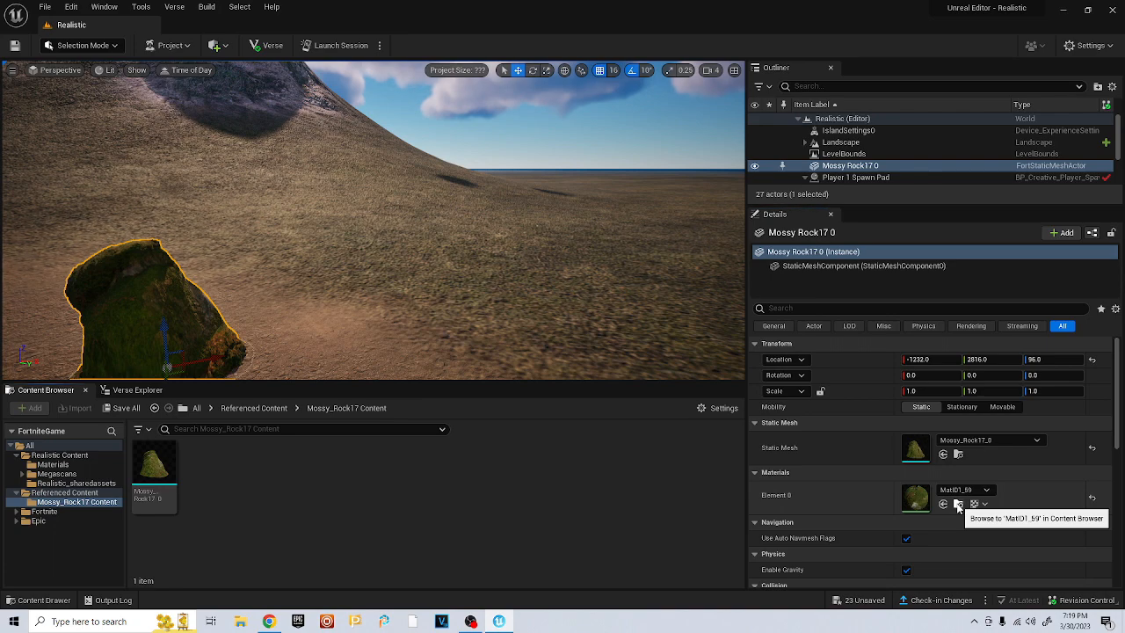
{"action": "double_click", "coordinate": [910, 499]}
Move the mossy rock off the dirt patch to X -848, lower it to Z 64 and rotate it -20 degrees about Y
{"action": "right_click_drag", "start_coordinate": [251, 300], "coordinate": [311, 297]}
{"action": "left_click_drag", "start_coordinate": [599, 234], "coordinate": [721, 210]}
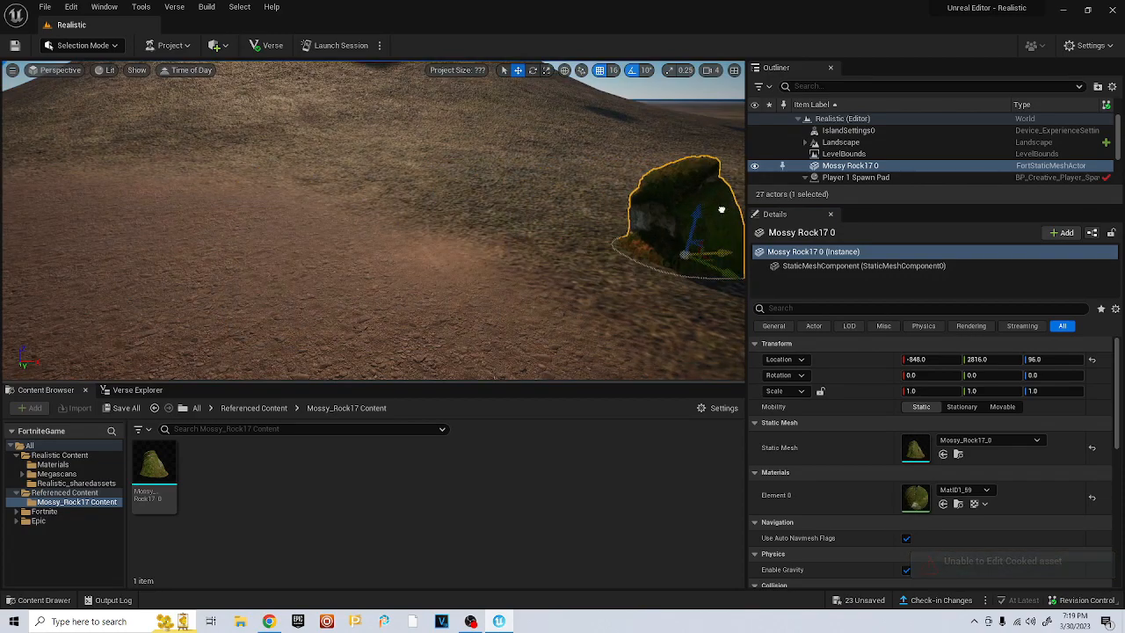
{"action": "mouse_move", "coordinate": [721, 210]}
{"action": "right_mouse_down"}
{"action": "mouse_move", "coordinate": [527, 210]}
{"action": "mouse_move", "coordinate": [720, 220]}
{"action": "right_mouse_up"}
{"action": "mouse_move", "coordinate": [633, 173]}
{"action": "right_mouse_down"}
{"action": "mouse_move", "coordinate": [720, 173]}
{"action": "mouse_move", "coordinate": [632, 173]}
{"action": "right_mouse_up"}
{"action": "left_click_drag", "start_coordinate": [356, 146], "coordinate": [389, 225]}
{"action": "key", "text": "e"}
{"action": "key", "text": "r"}
{"action": "key", "text": "w"}
{"action": "left_click_drag", "start_coordinate": [359, 146], "coordinate": [359, 181]}
{"action": "right_click_drag", "start_coordinate": [359, 181], "coordinate": [223, 201]}
{"action": "key", "text": "s"}
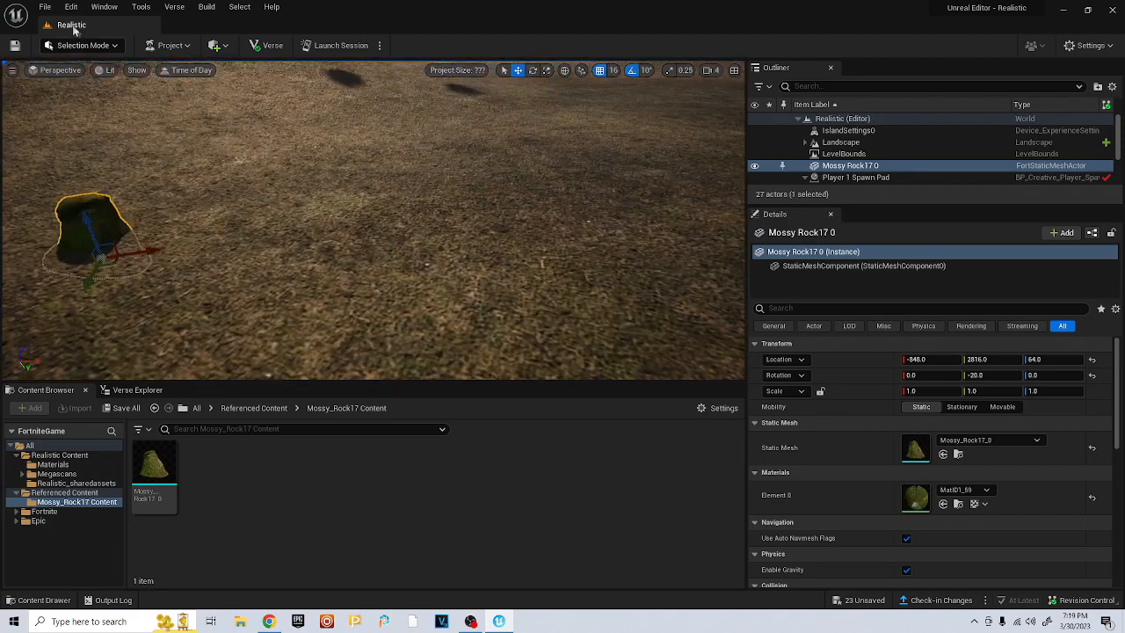
Save all unsaved changes in the project
{"action": "left_click", "coordinate": [44, 9]}
{"action": "left_click", "coordinate": [73, 126]}
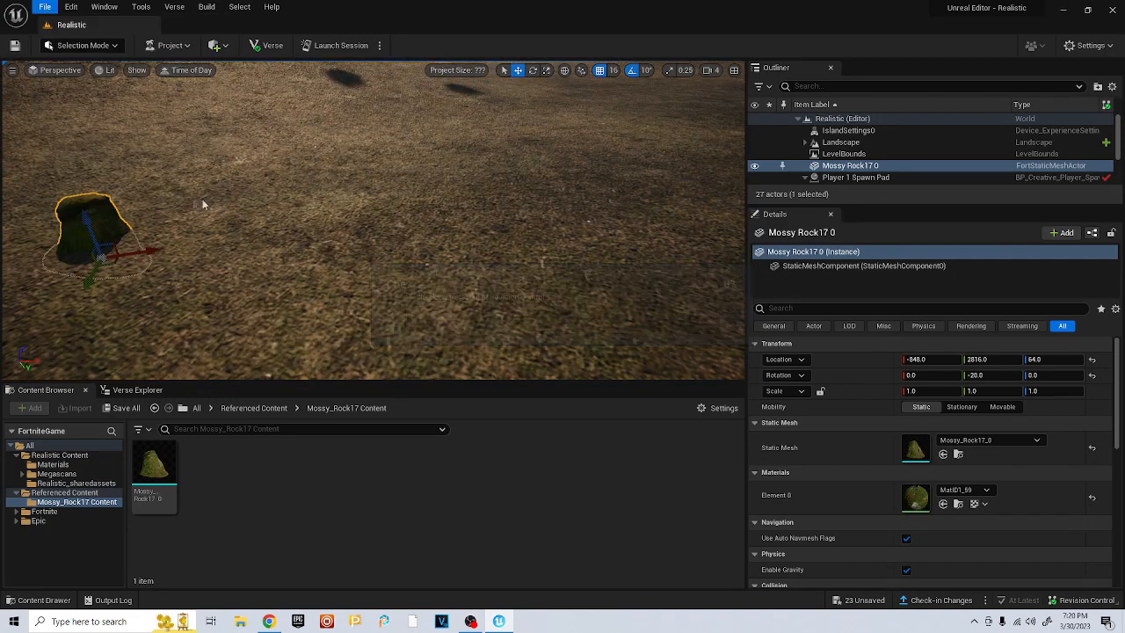
Examine the mossy rock from several sides and how it sits in the painted grass
{"action": "right_click_drag", "start_coordinate": [261, 203], "coordinate": [413, 211]}
{"action": "key", "text": "w"}
{"action": "key", "text": "a"}
{"action": "right_click_drag", "start_coordinate": [49, 188], "coordinate": [46, 188]}
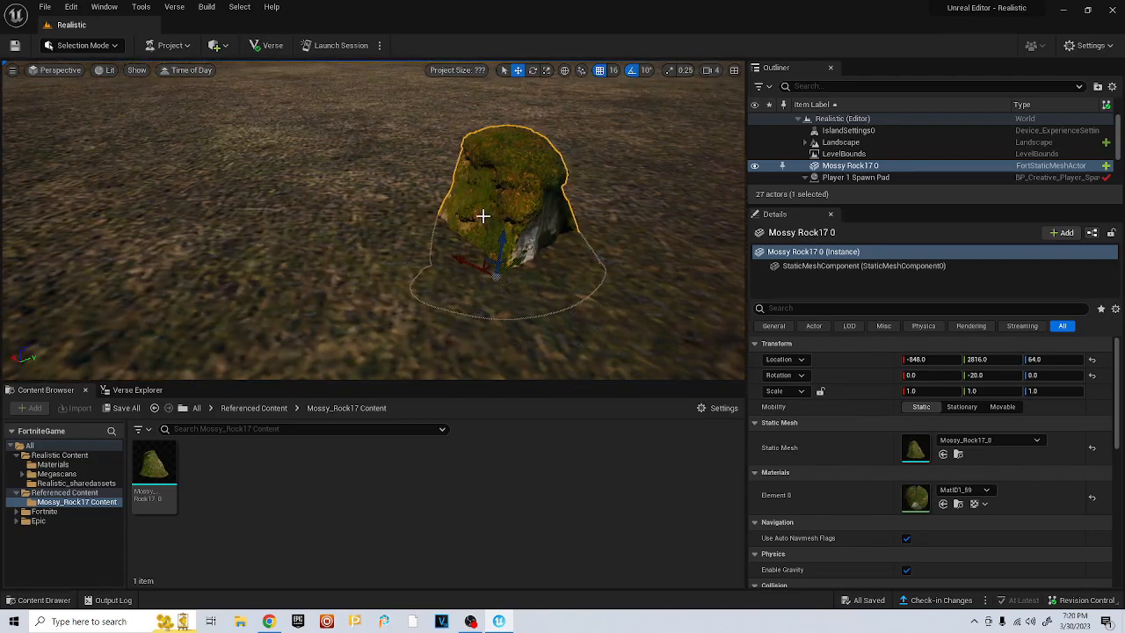
{"action": "right_click_drag", "start_coordinate": [399, 238], "coordinate": [255, 204]}
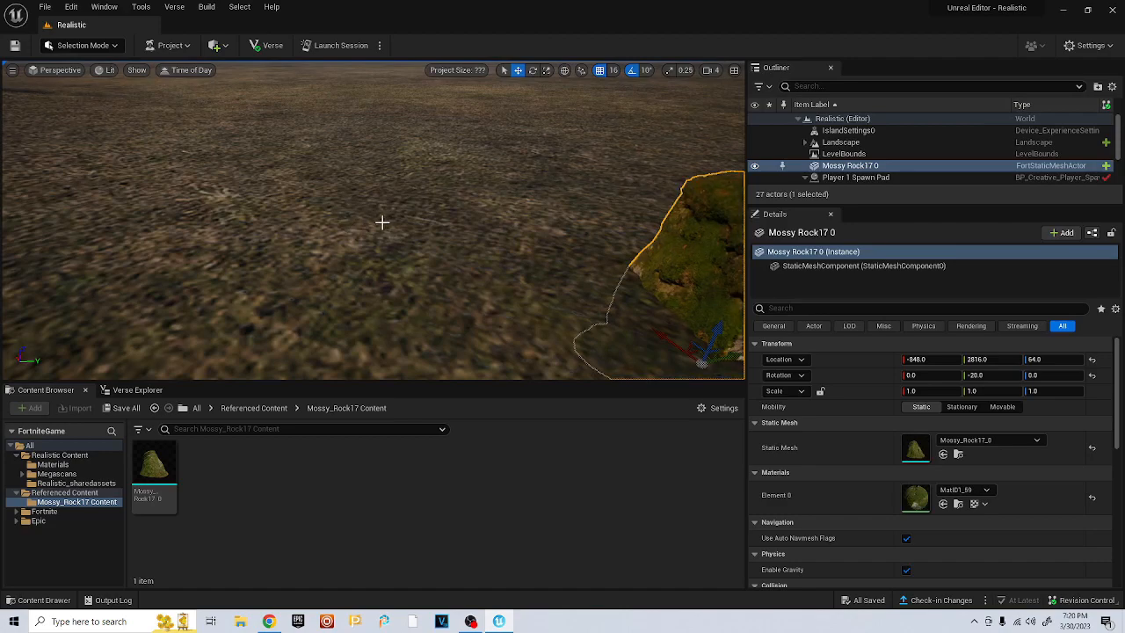
{"action": "right_click_drag", "start_coordinate": [381, 220], "coordinate": [500, 239]}
{"action": "right_click_drag", "start_coordinate": [440, 261], "coordinate": [527, 261]}
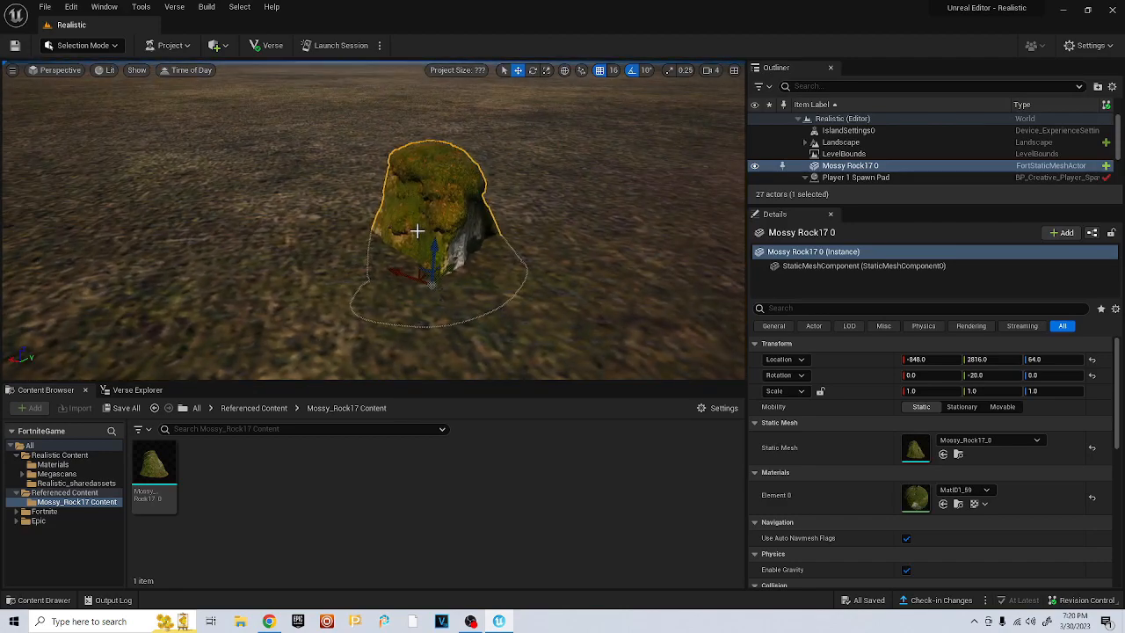
{"action": "right_click_drag", "start_coordinate": [306, 247], "coordinate": [344, 235]}
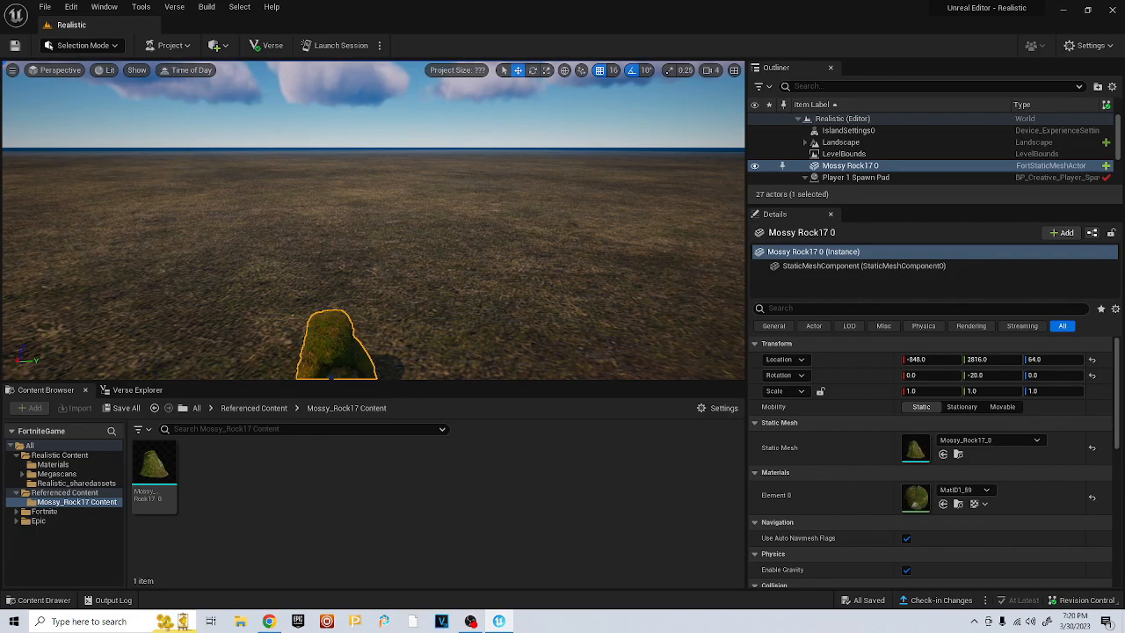
Select the Player 1 Spawn Pad floating above the mountain and drop it to the ground
{"action": "right_click_drag", "start_coordinate": [381, 212], "coordinate": [201, 147]}
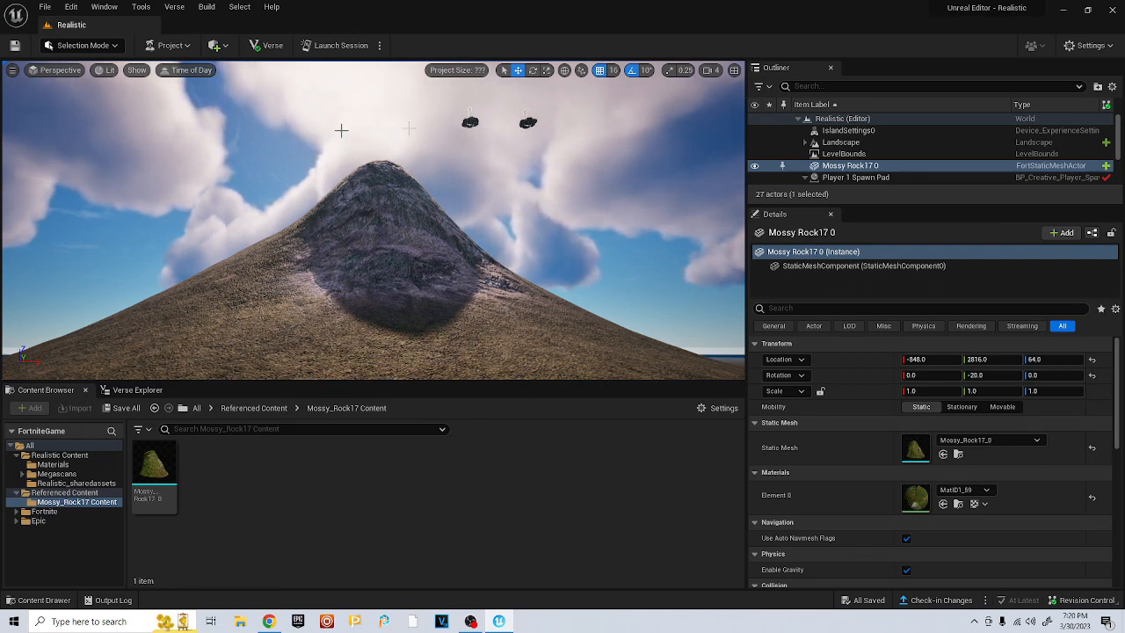
{"action": "scroll", "coordinate": [859, 162], "scroll_direction": "down", "scroll_amount": 1}
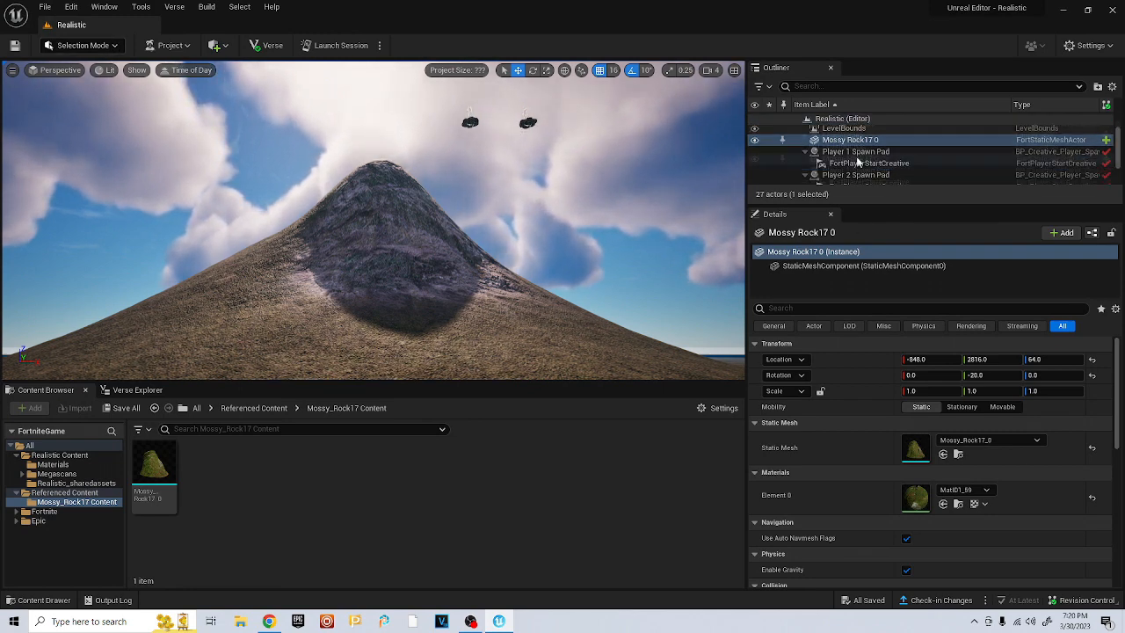
{"action": "left_click", "coordinate": [854, 152]}
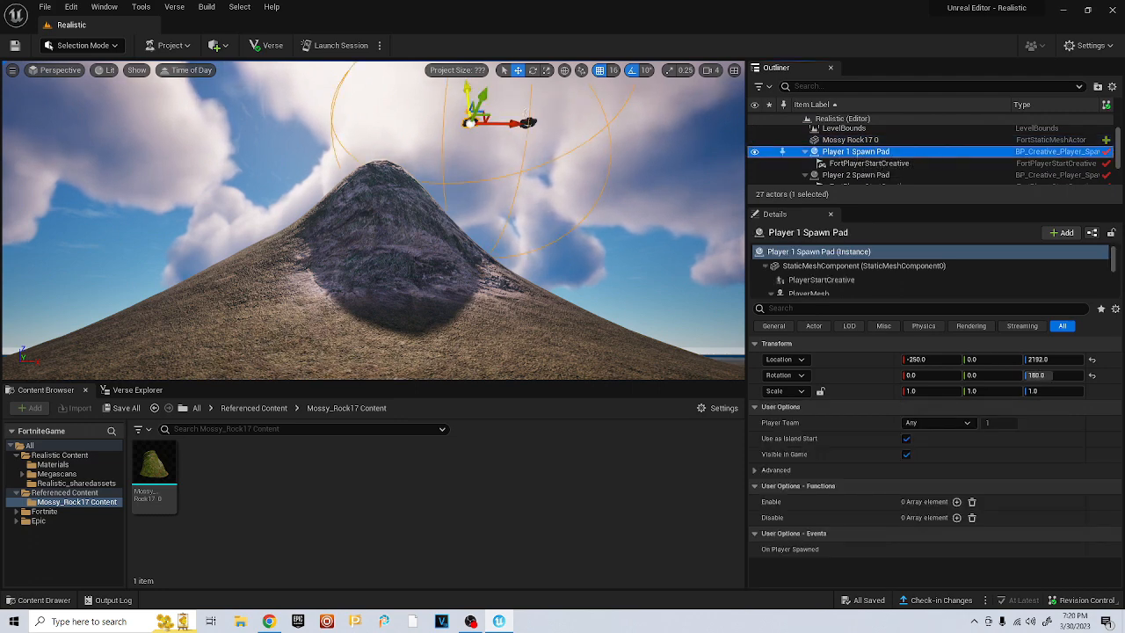
{"action": "key", "text": "End"}
{"action": "key", "text": "f"}
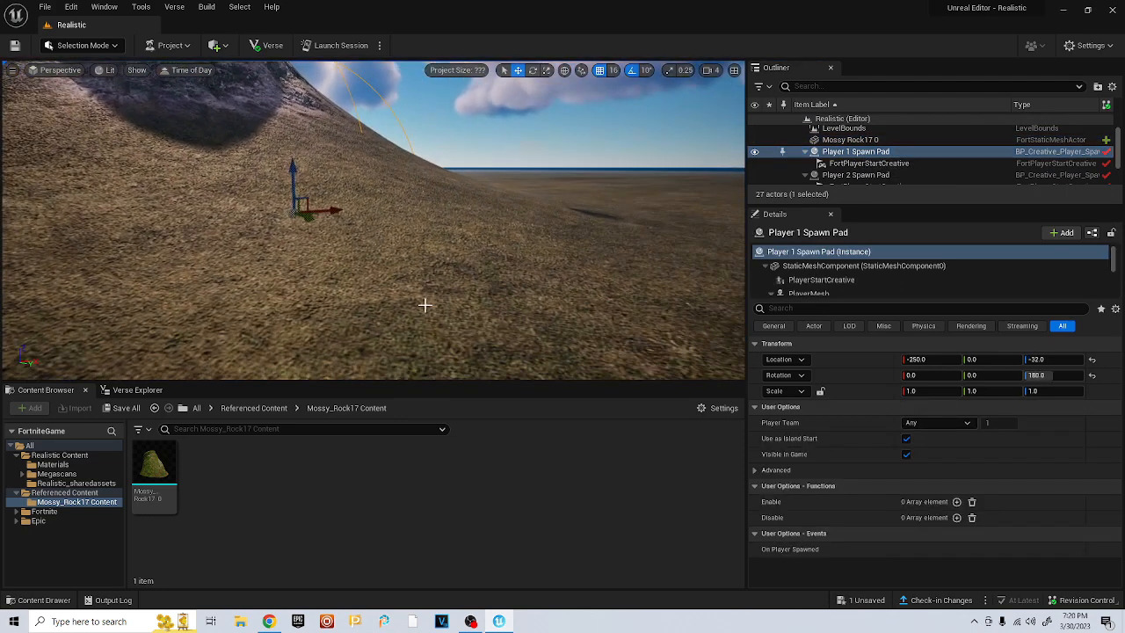
Move the Player 1 Spawn Pad onto the grass near the mossy rock, at Y 3152 and Z 96, and deselect it
{"action": "left_click_drag", "start_coordinate": [311, 216], "coordinate": [585, 308]}
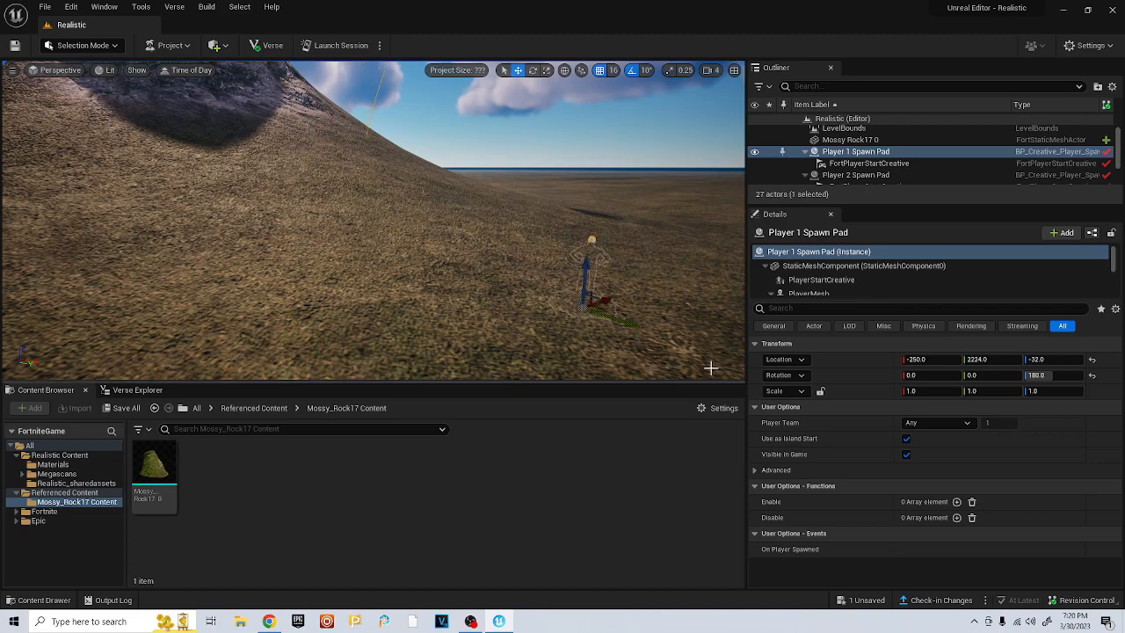
{"action": "key", "text": "f"}
{"action": "right_click_drag", "start_coordinate": [373, 266], "coordinate": [572, 274]}
{"action": "left_click_drag", "start_coordinate": [303, 242], "coordinate": [648, 176]}
{"action": "key", "text": "f"}
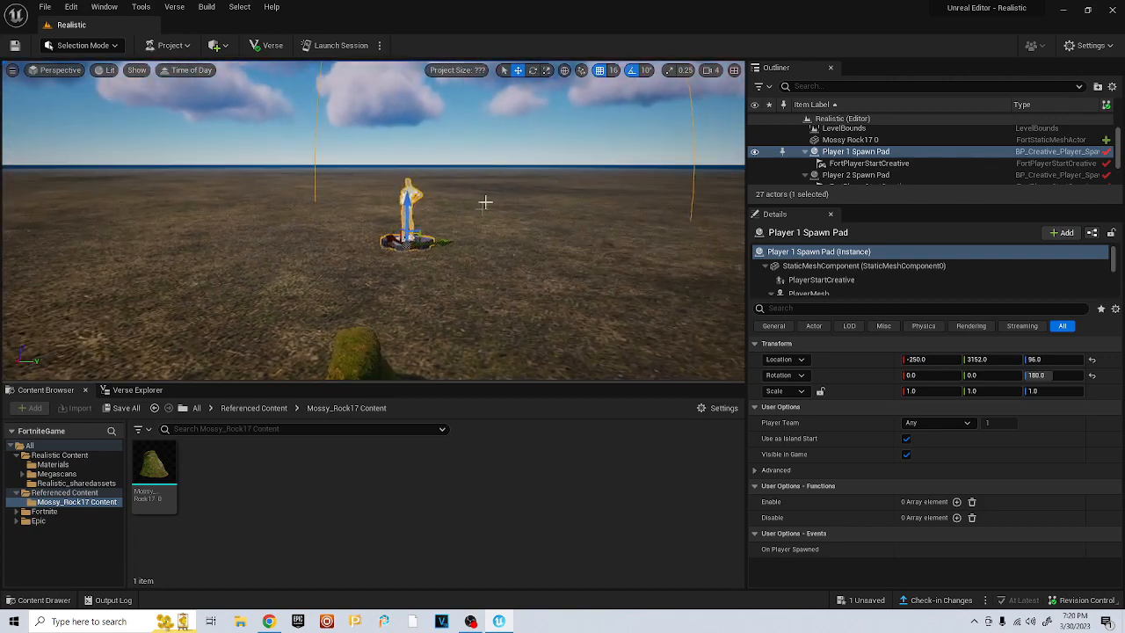
{"action": "left_click", "coordinate": [489, 242]}
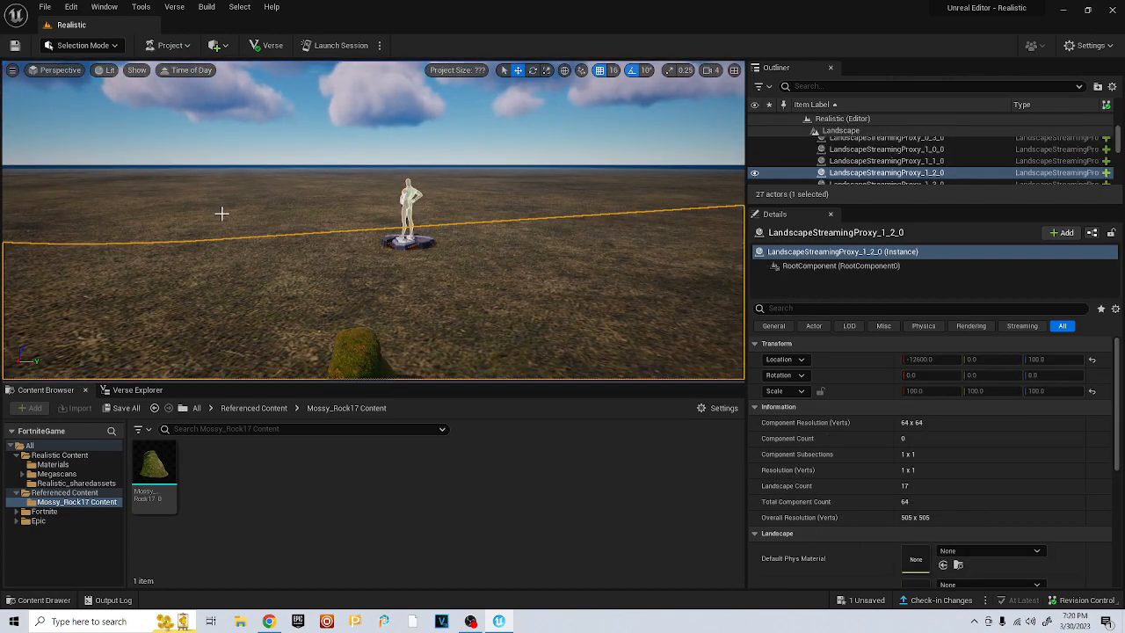
{"action": "right_click_drag", "start_coordinate": [263, 206], "coordinate": [398, 194]}
{"action": "right_click_drag", "start_coordinate": [631, 201], "coordinate": [610, 188]}
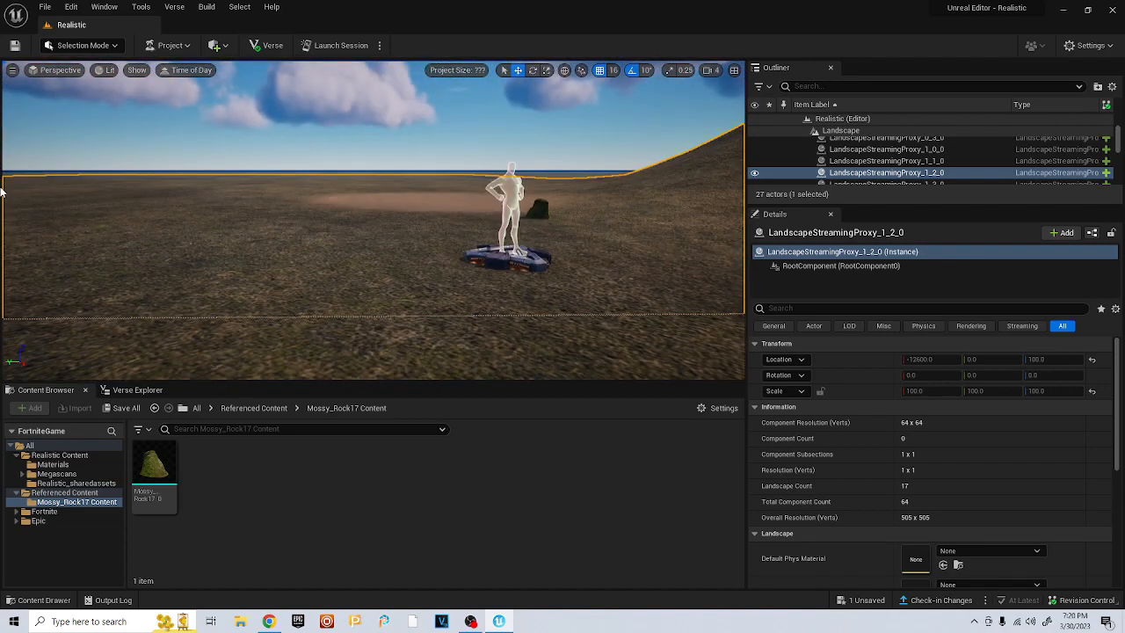